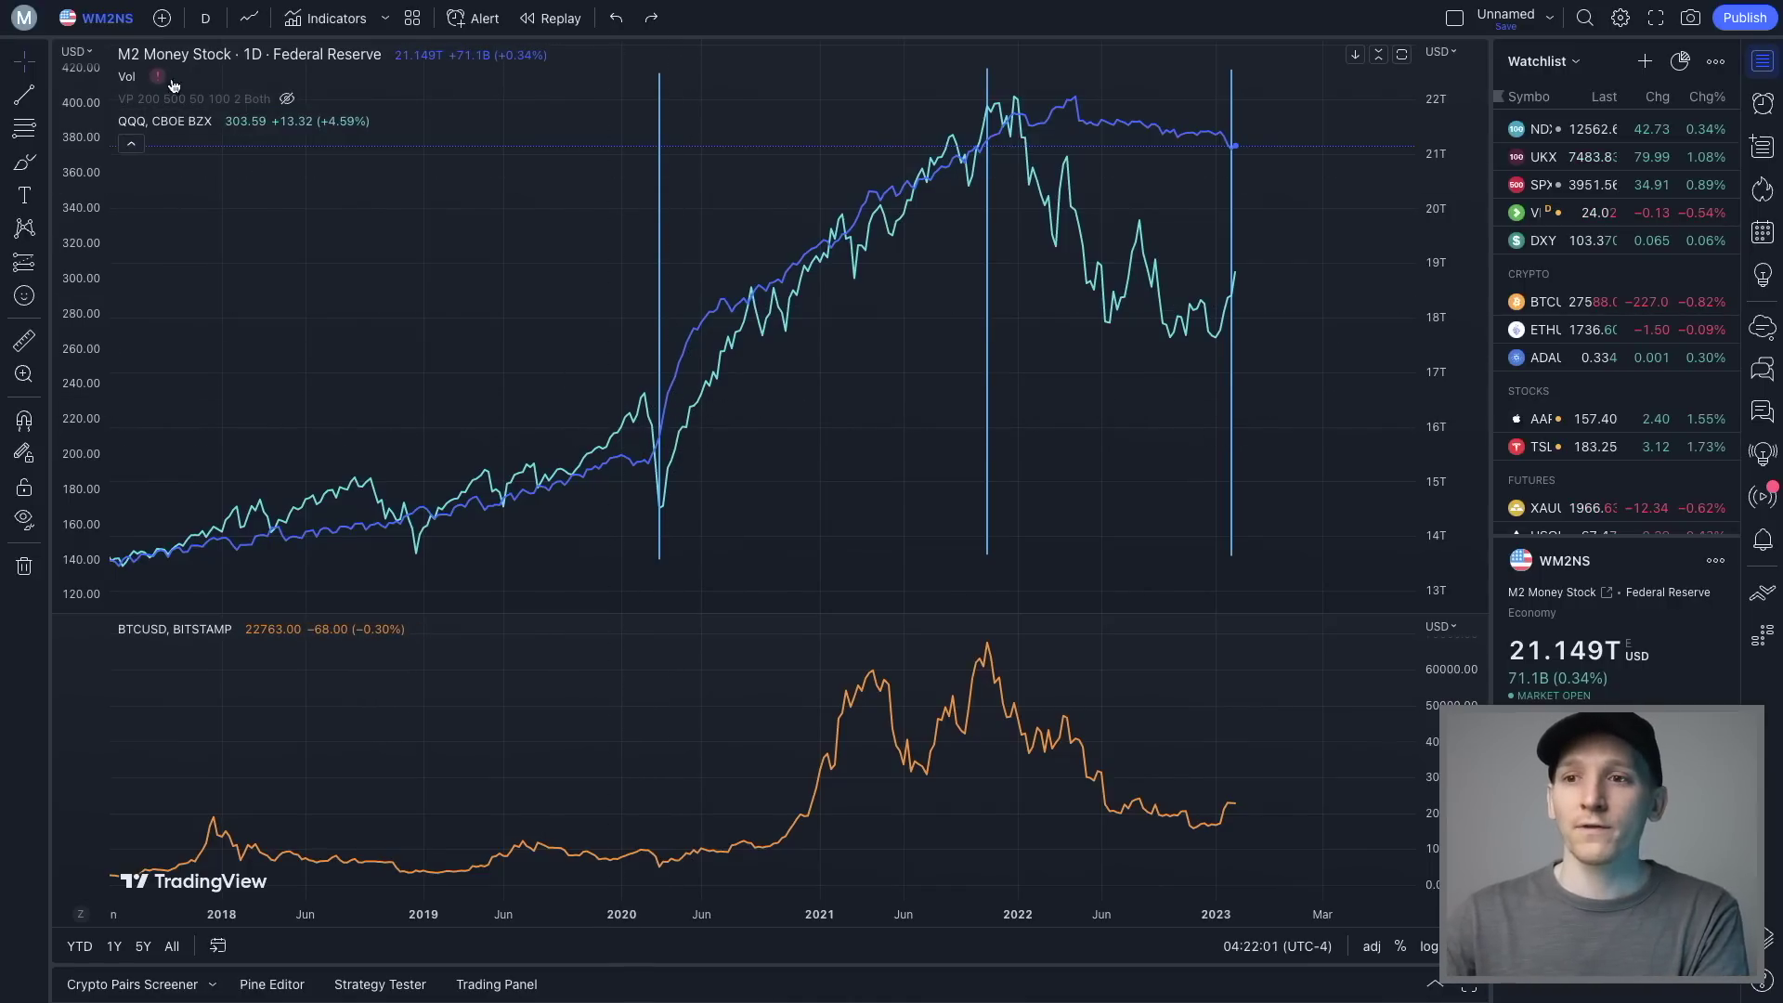
# Hide the QQQ comparison line to view the M2 money stock line on its own, and show QQQ again
pyautogui.moveTo(292, 128)
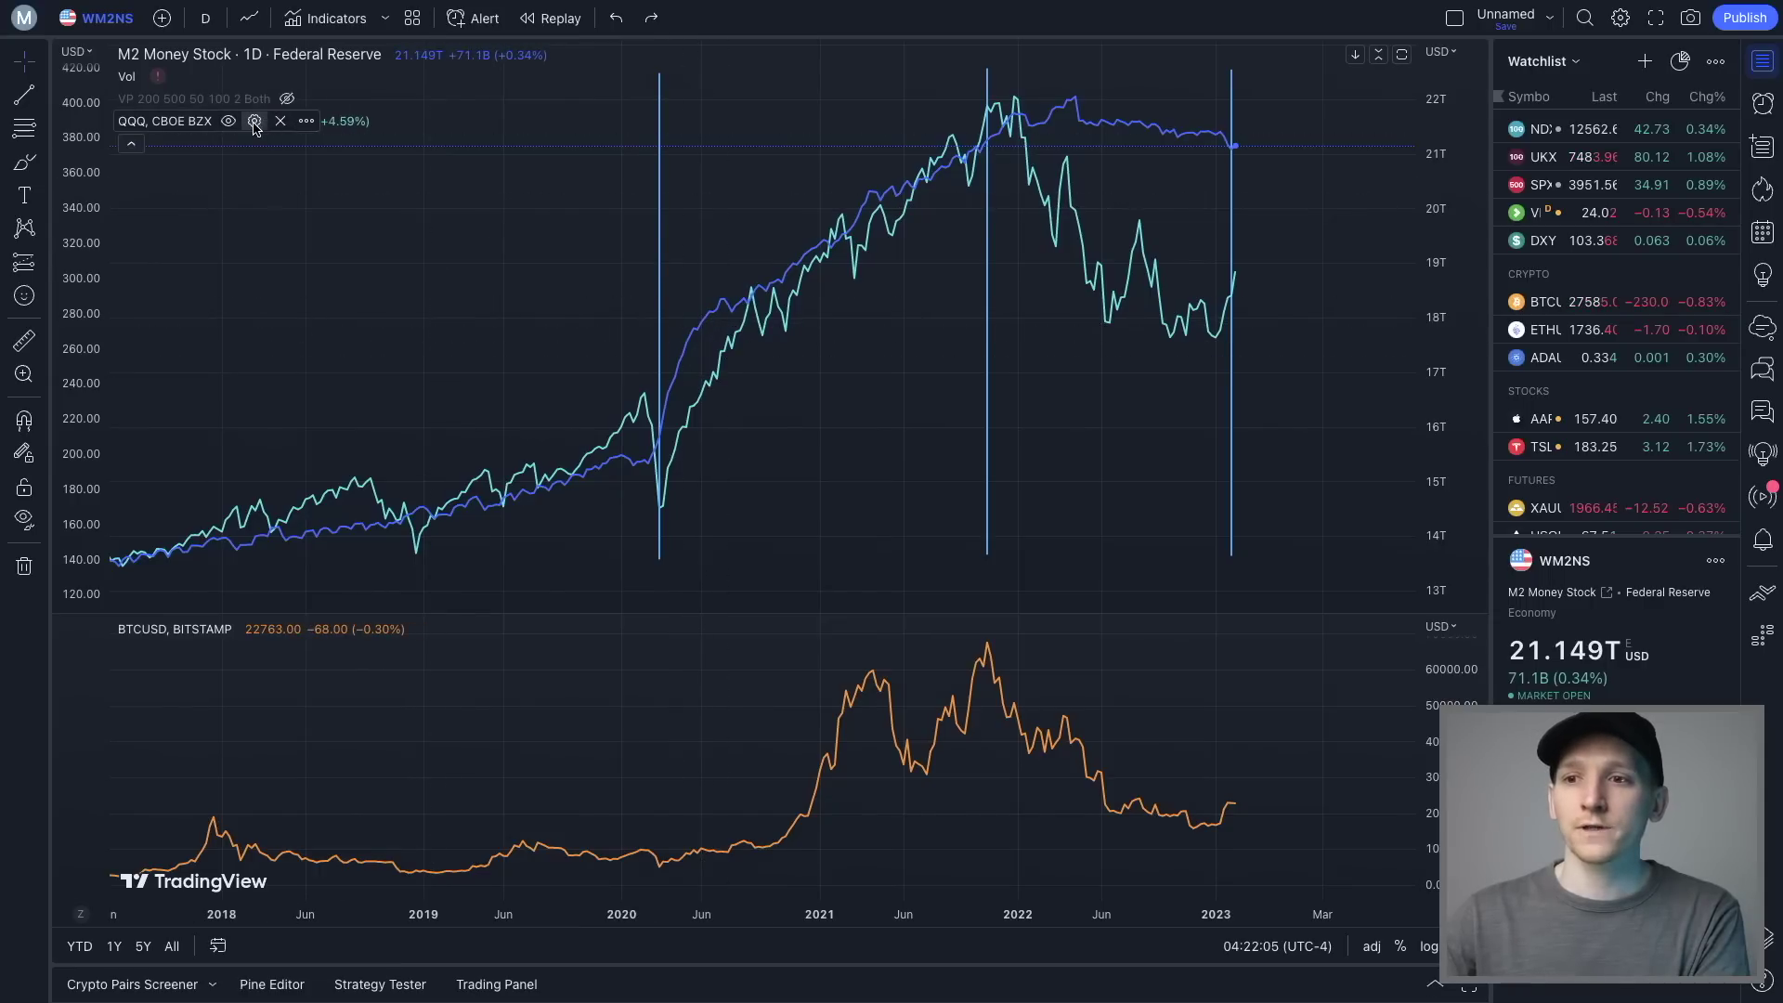
pyautogui.click(228, 122)
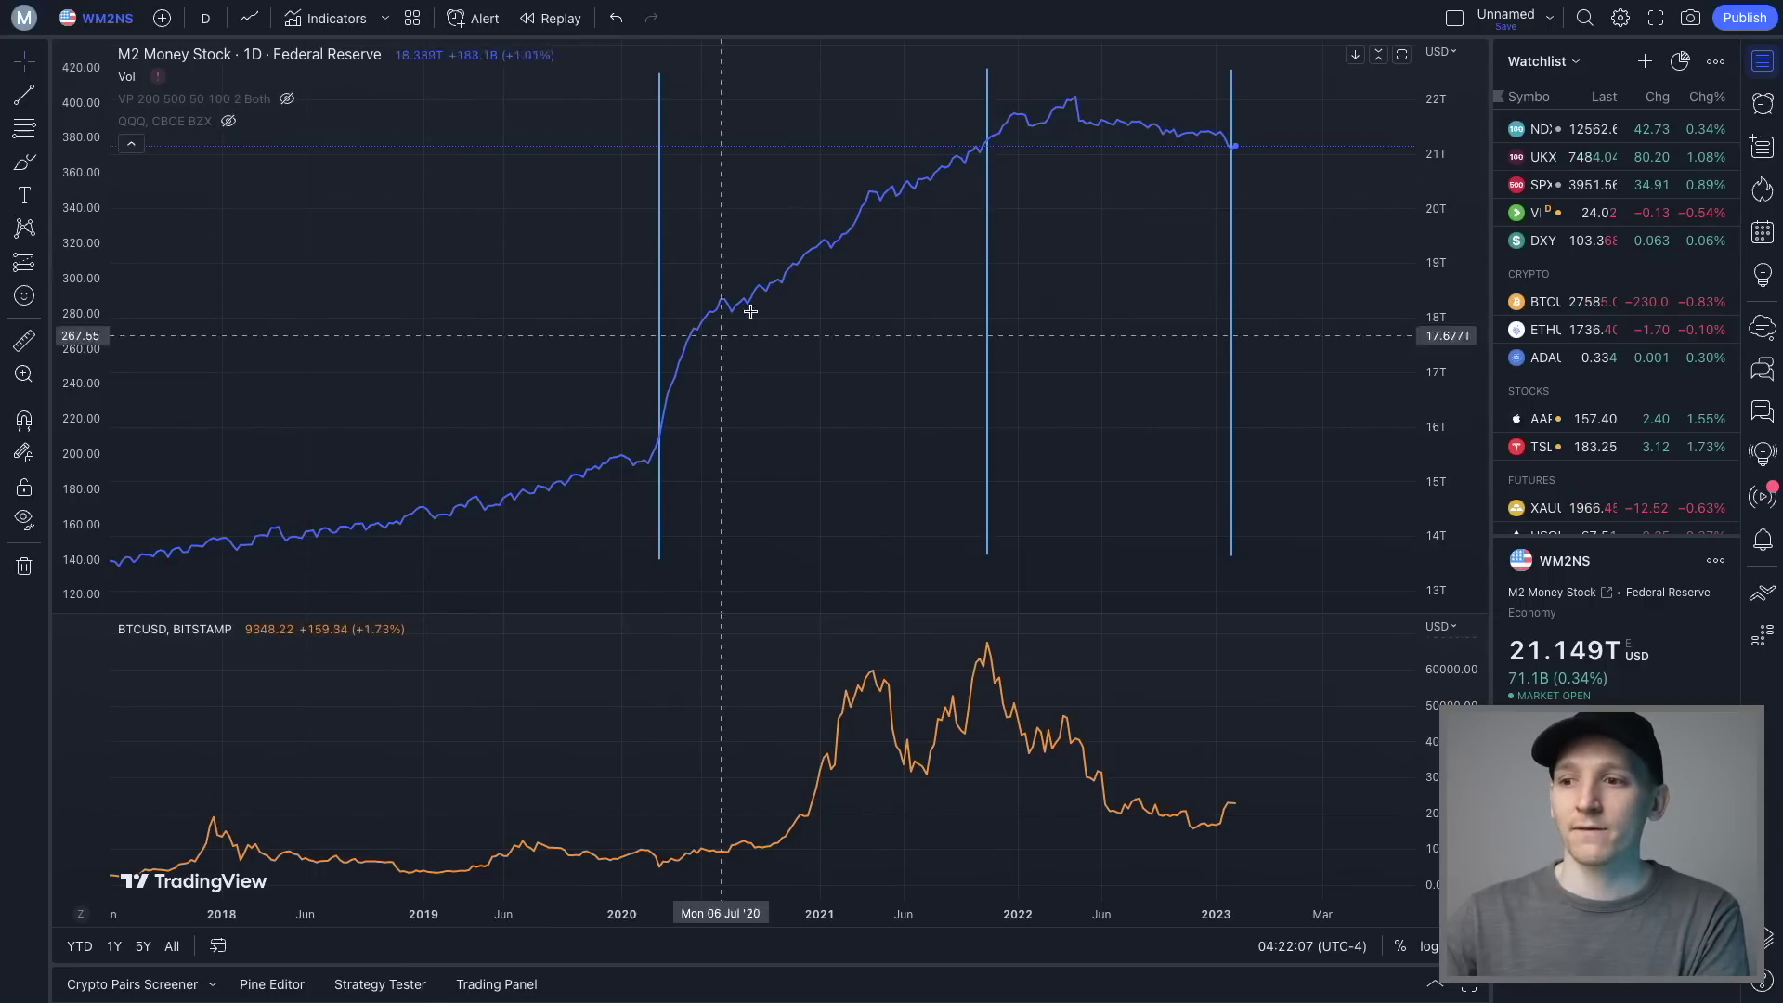
pyautogui.click(227, 122)
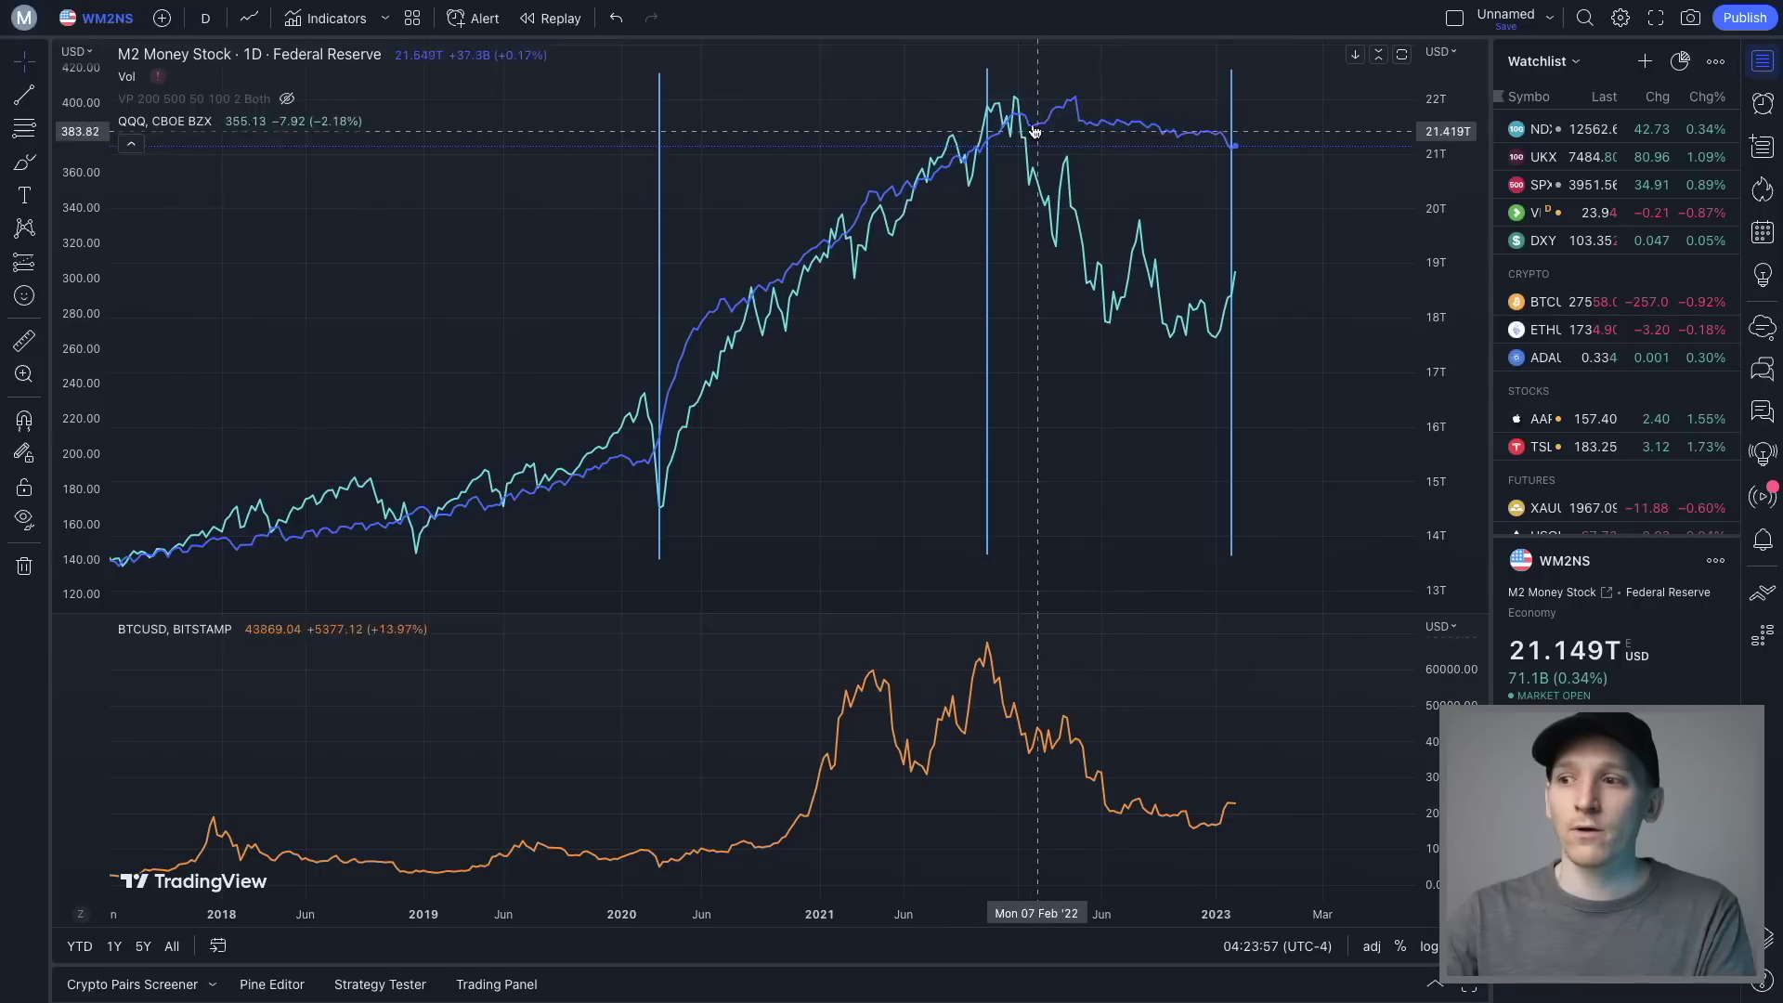
pyautogui.rightClick(1080, 234)
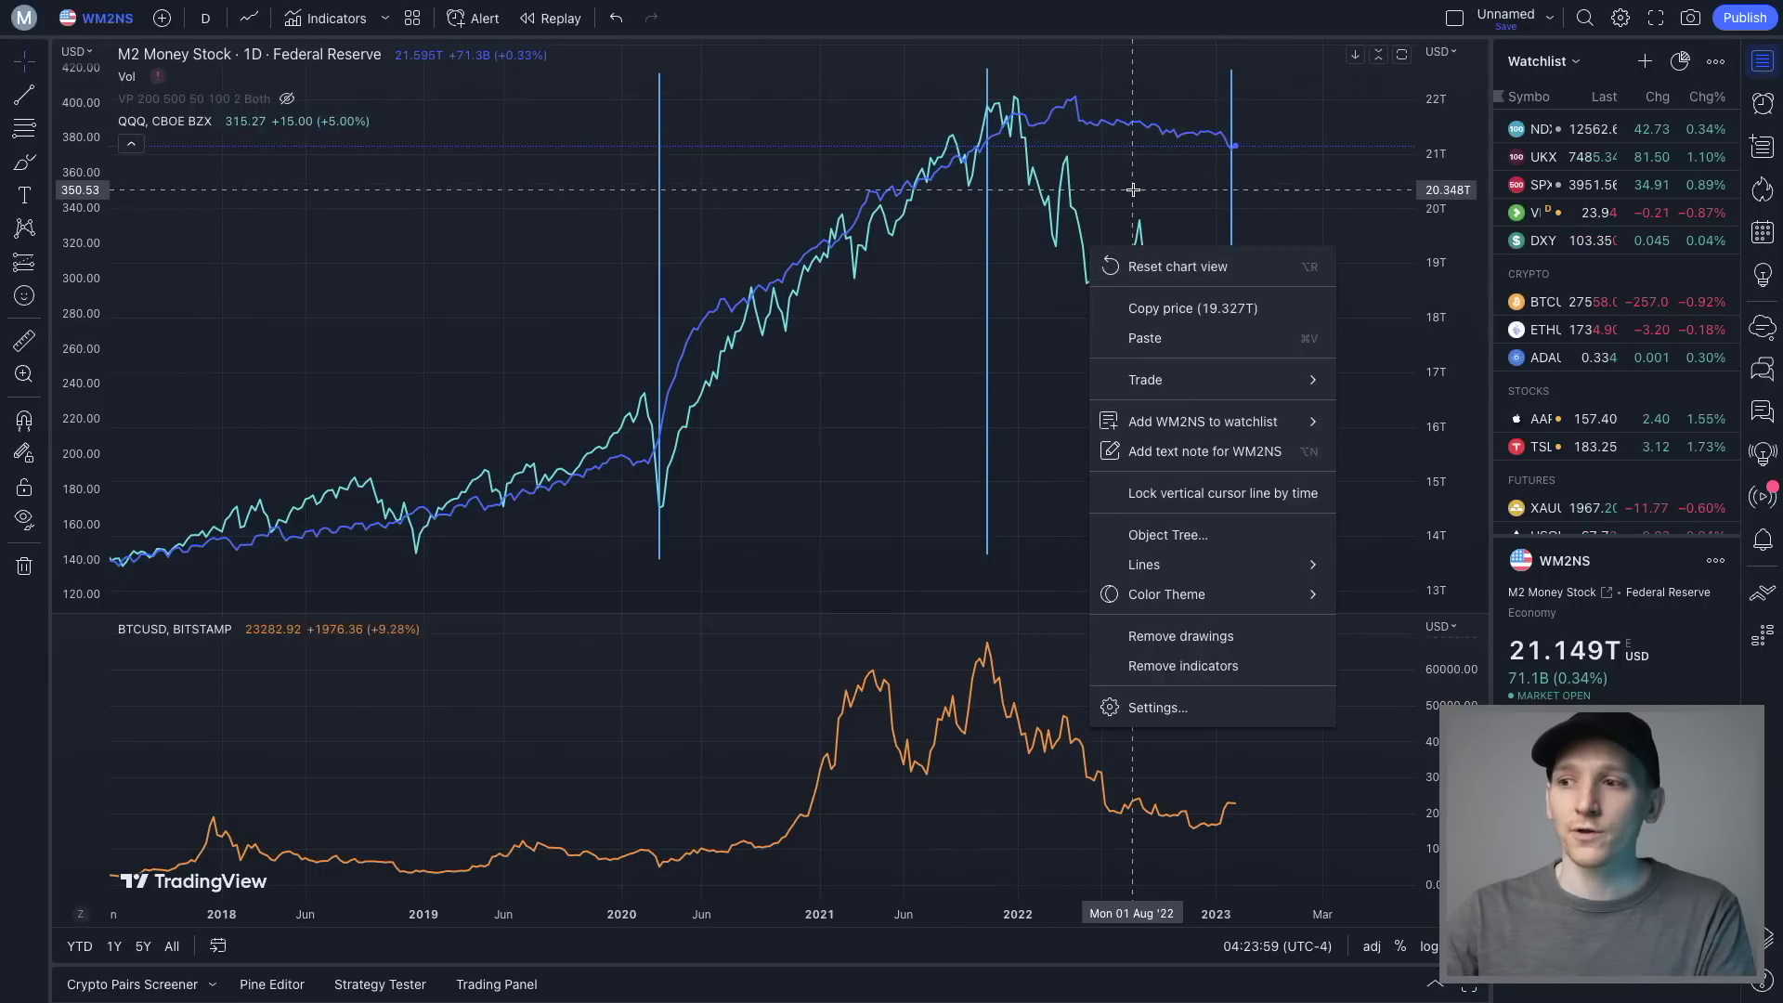
pyautogui.click(1018, 113)
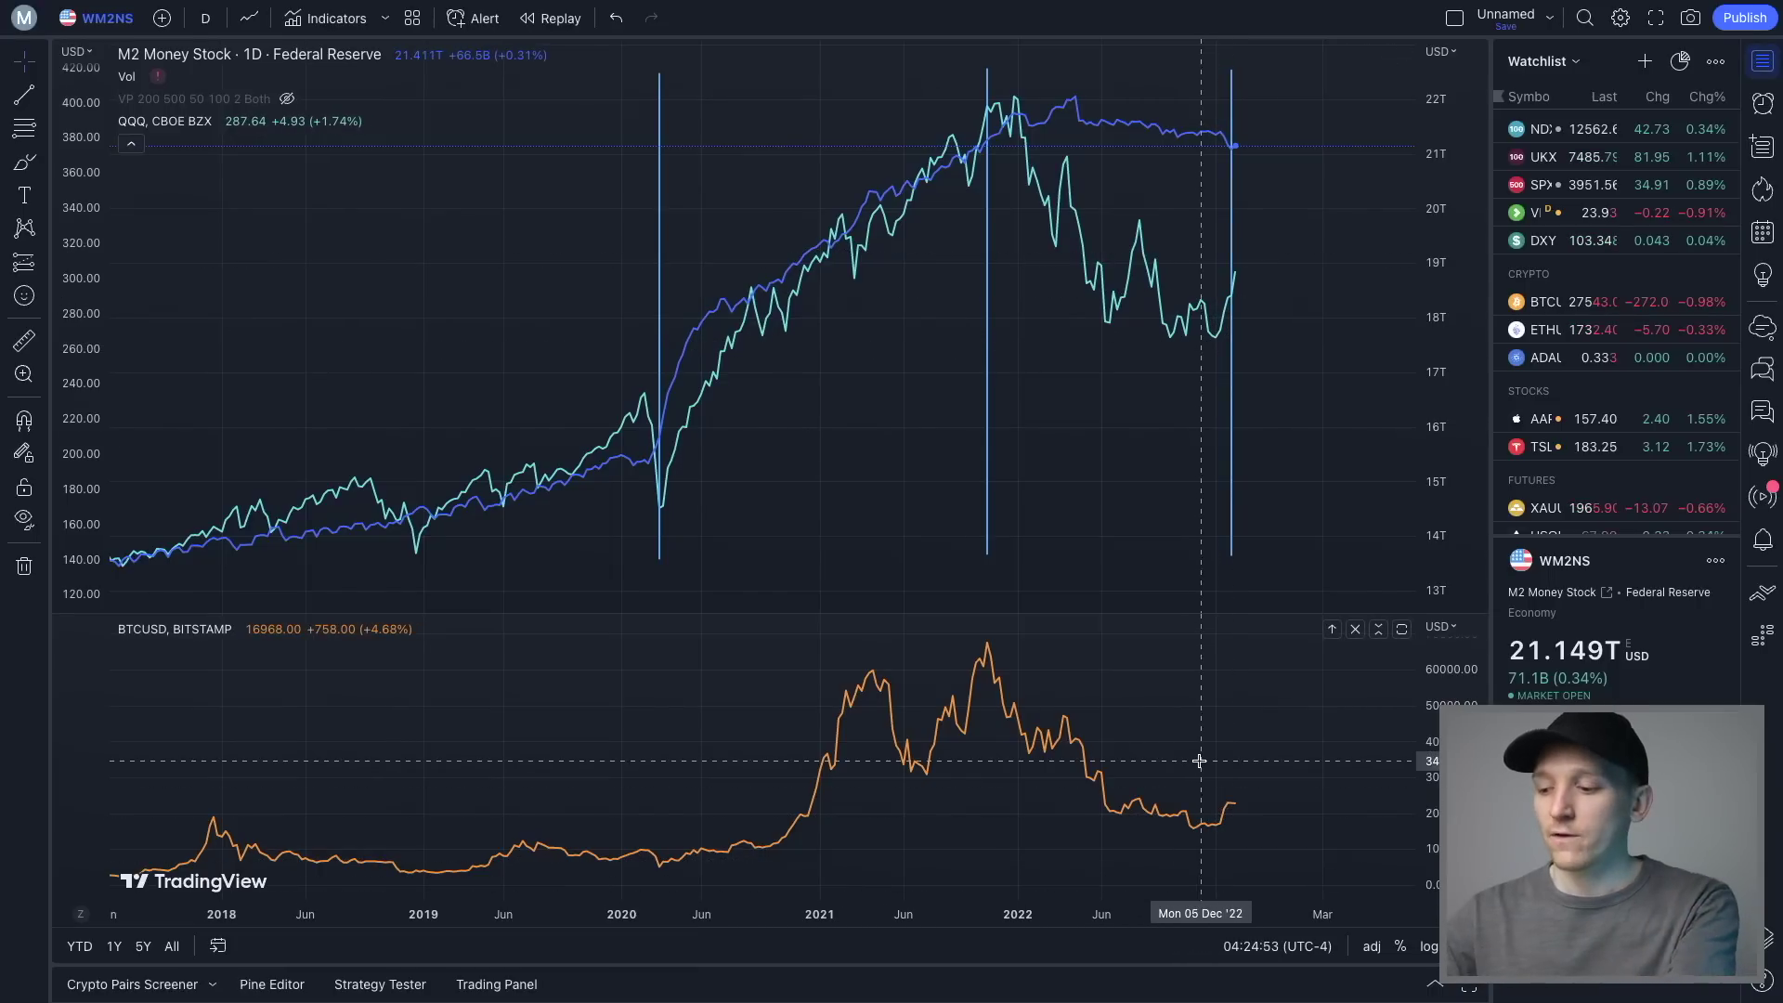
# Switch to the MONEYZG course page and examine the lesson list from Updates & Research back up to DeFi
pyautogui.hotkey('ctrl', 'Tab')
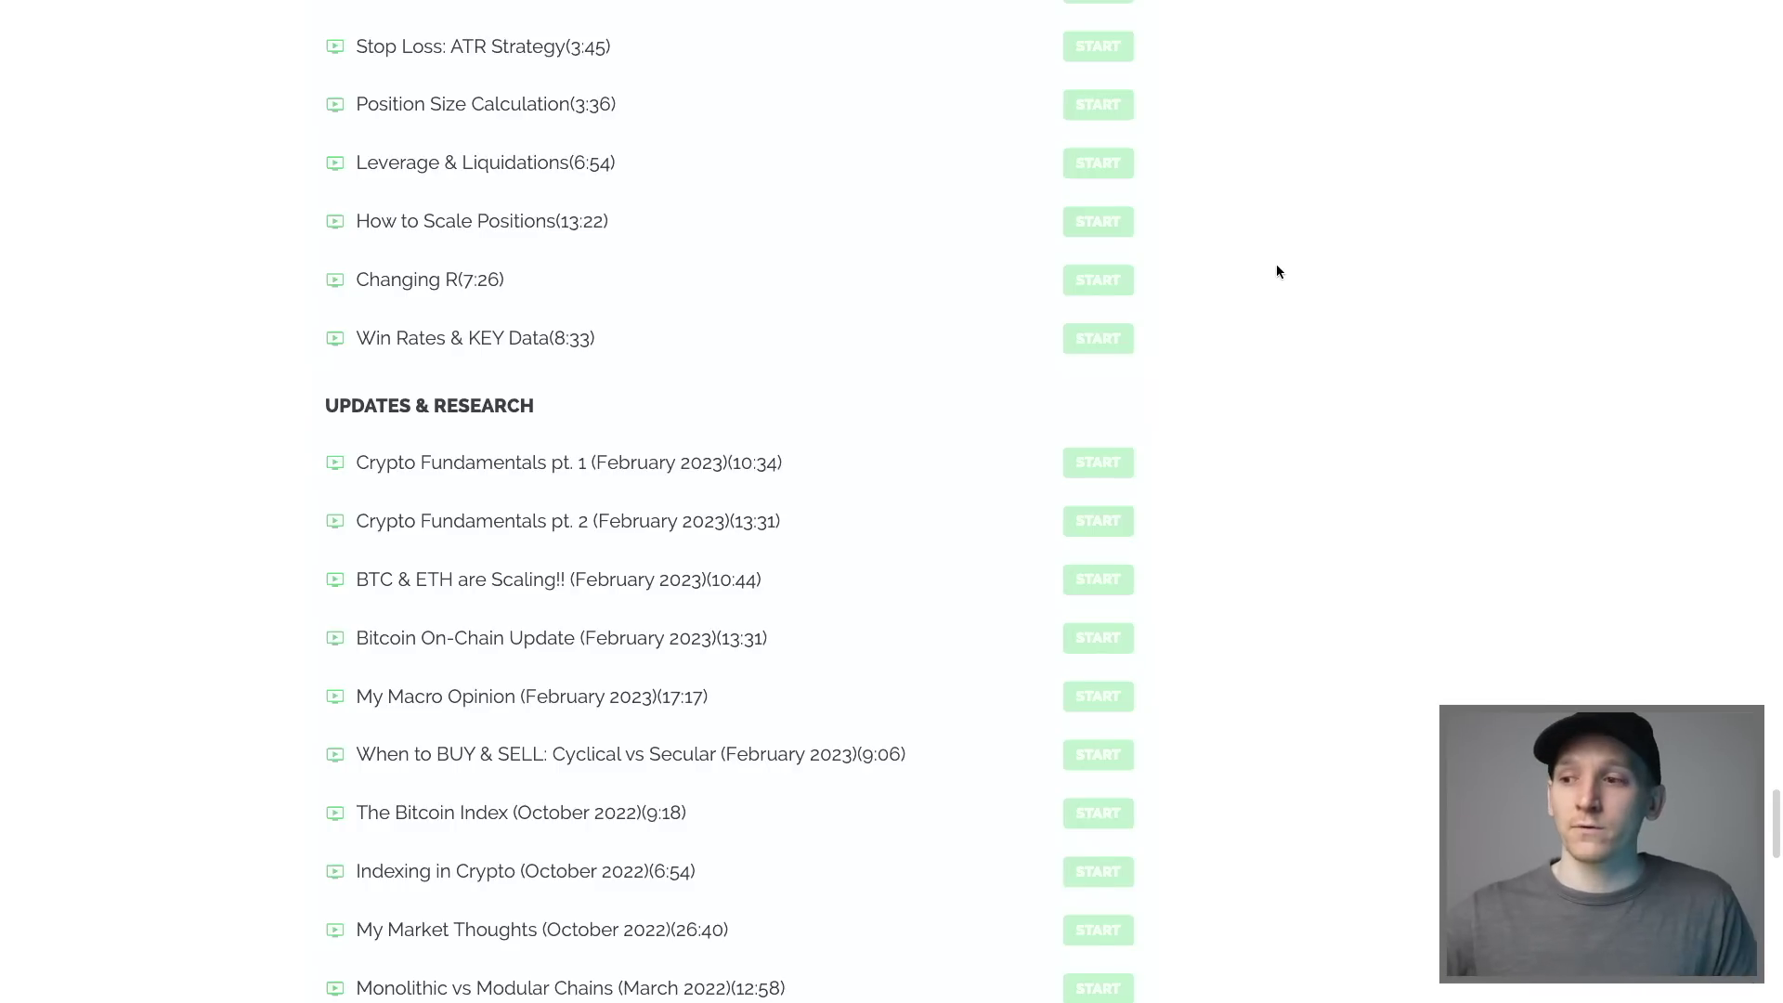
pyautogui.scroll(-2, 1276, 265)
pyautogui.scroll(1, 1275, 282)
pyautogui.scroll(-2, 1276, 282)
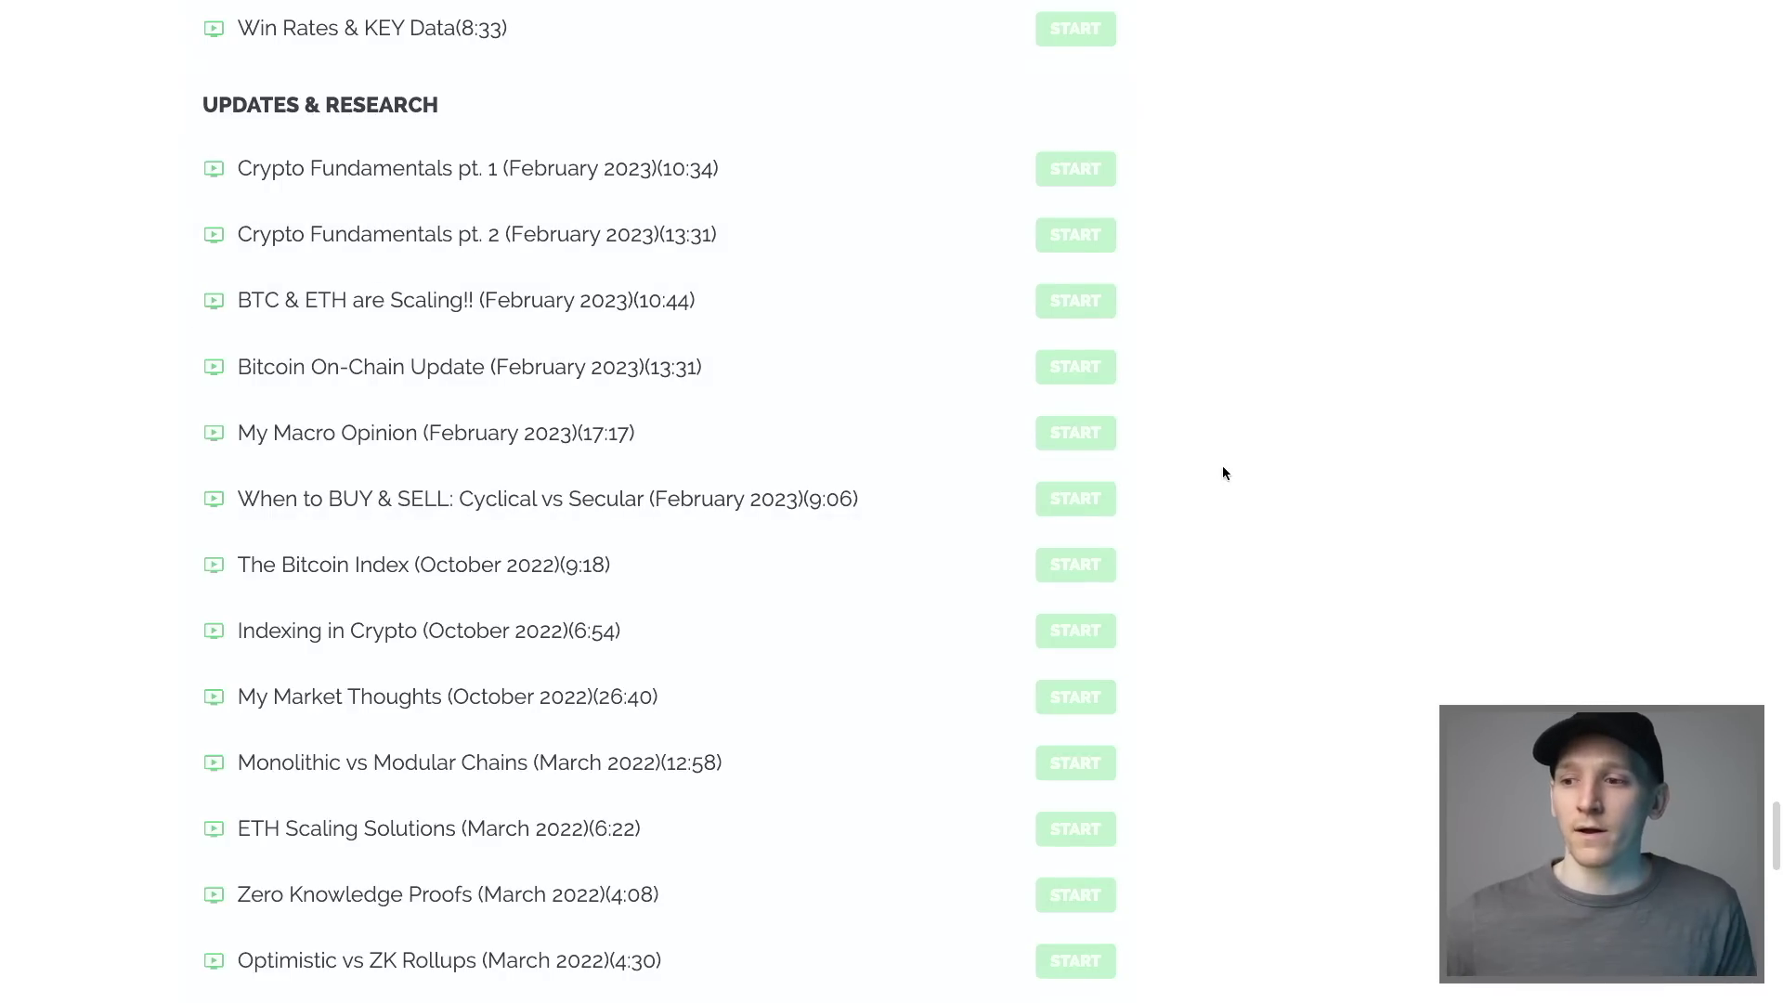
pyautogui.scroll(-3, 1222, 472)
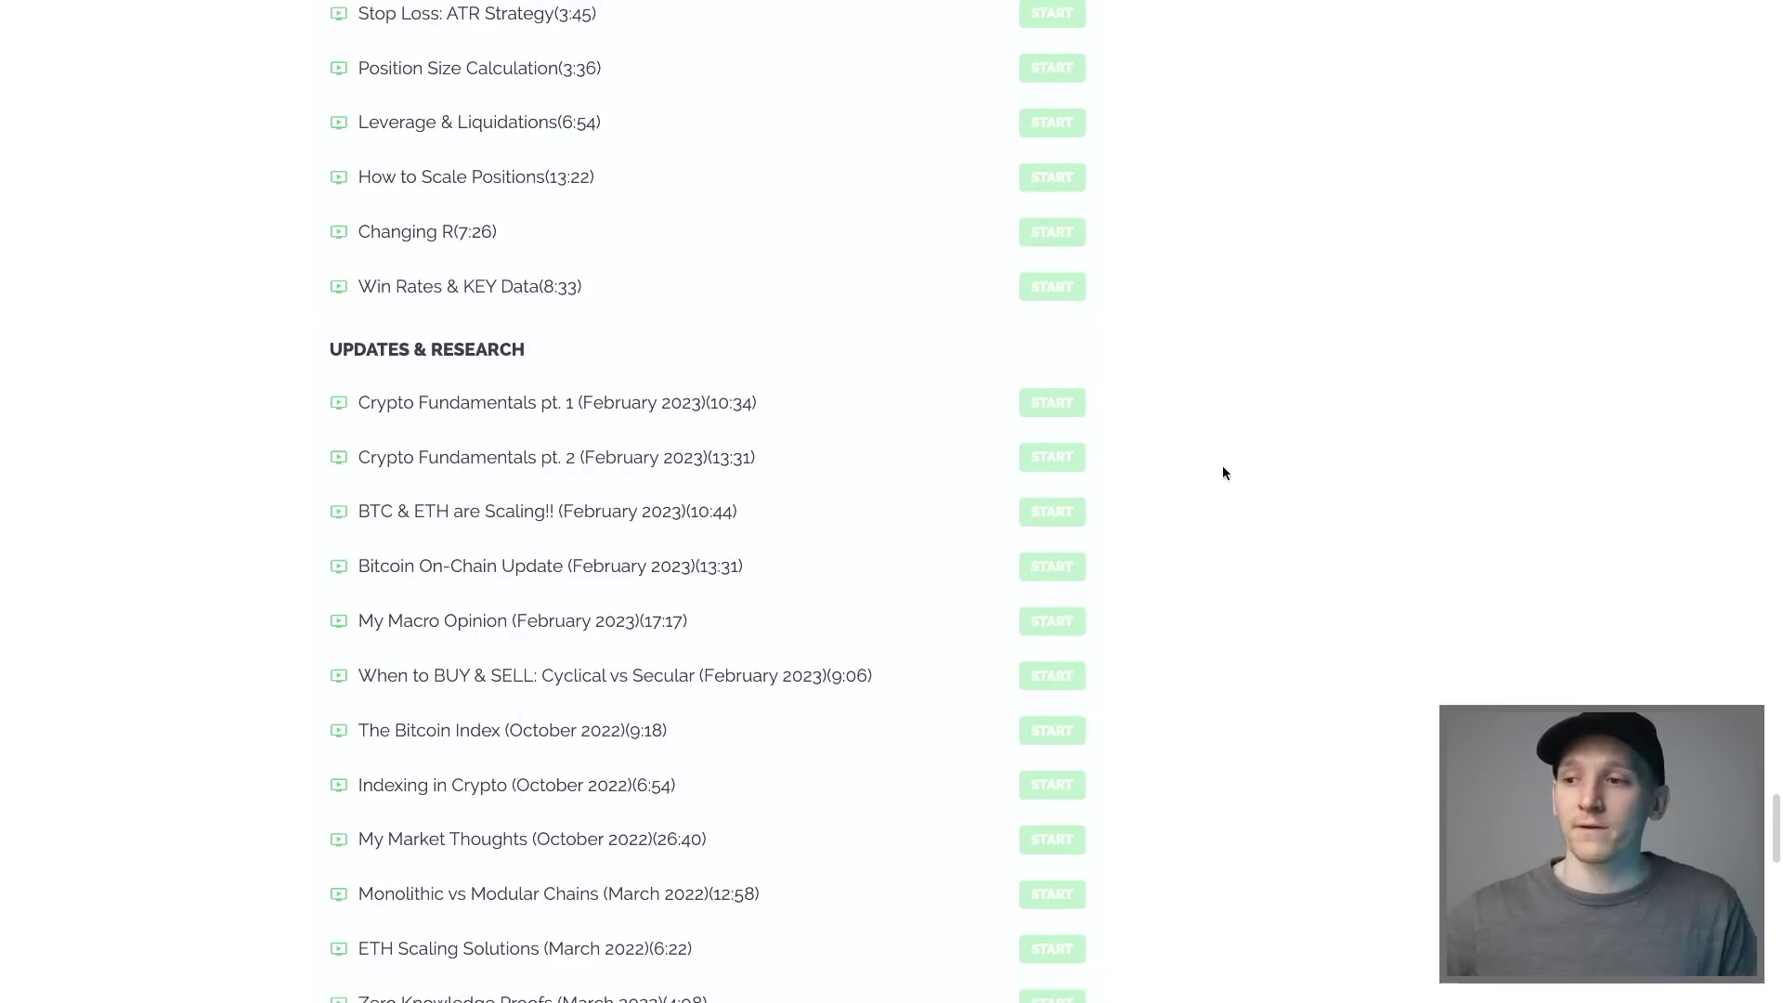
pyautogui.scroll(-2, 1222, 473)
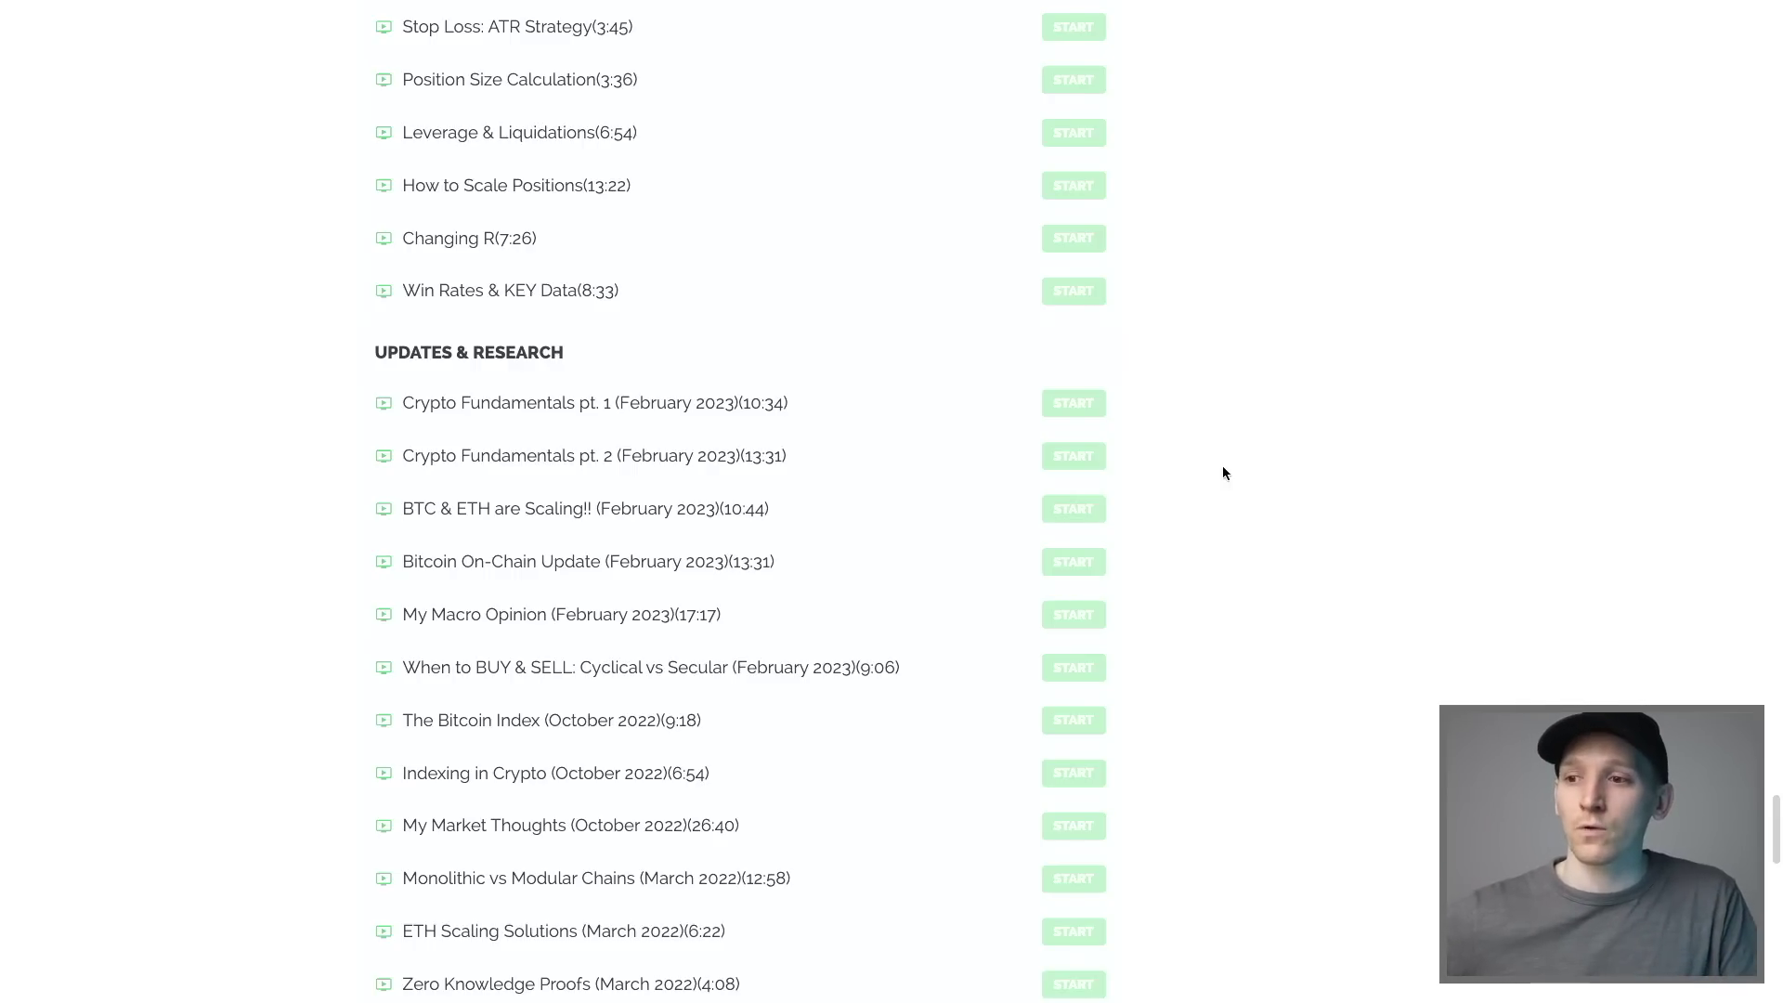
pyautogui.scroll(10, 1221, 472)
pyautogui.scroll(20, 1221, 473)
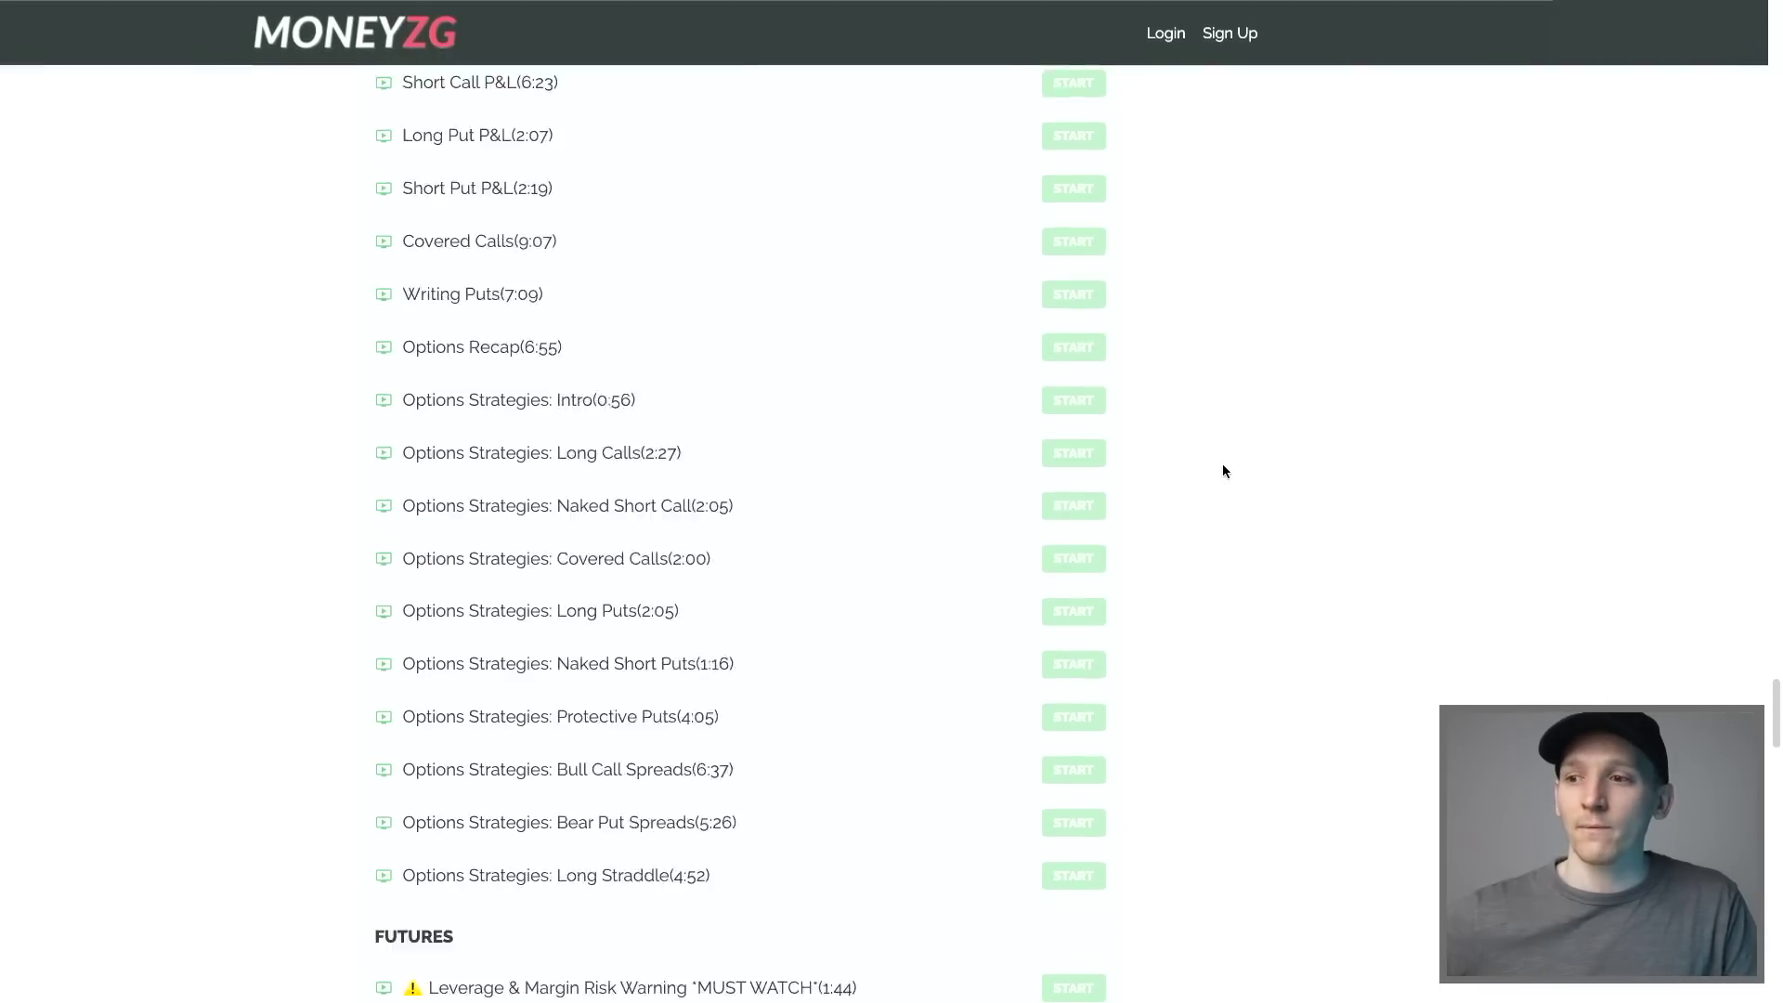
pyautogui.scroll(12, 1222, 470)
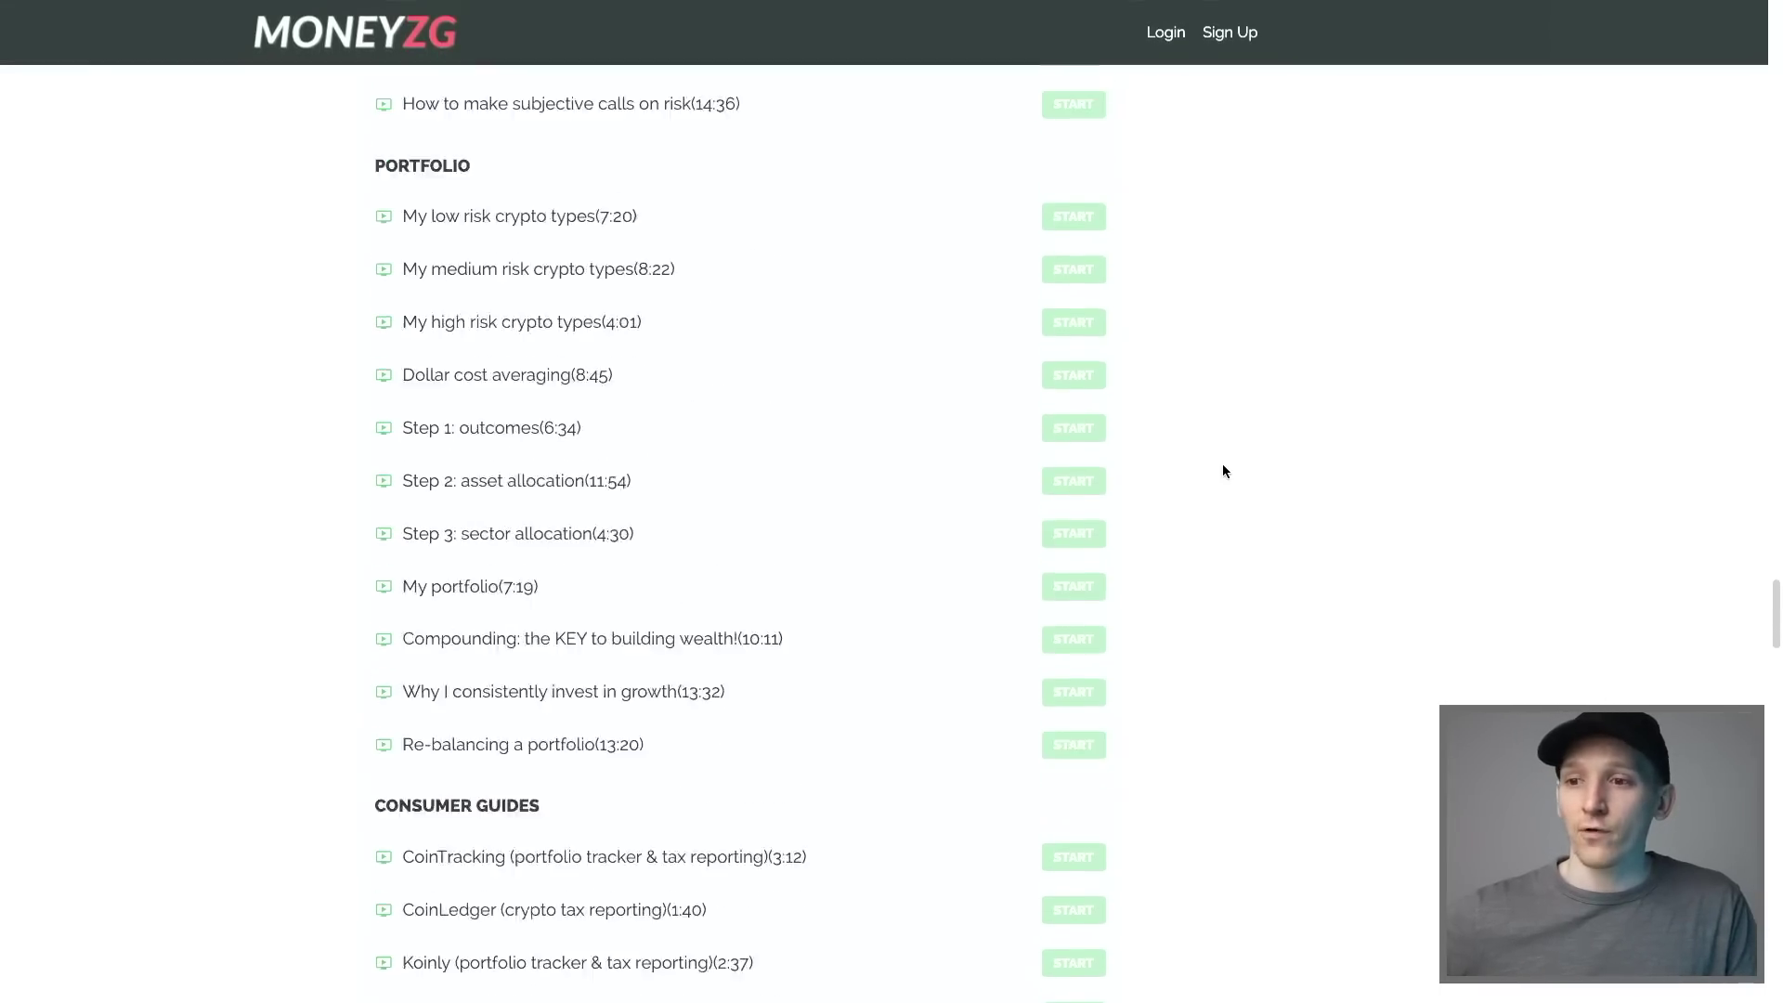
pyautogui.scroll(18, 1222, 470)
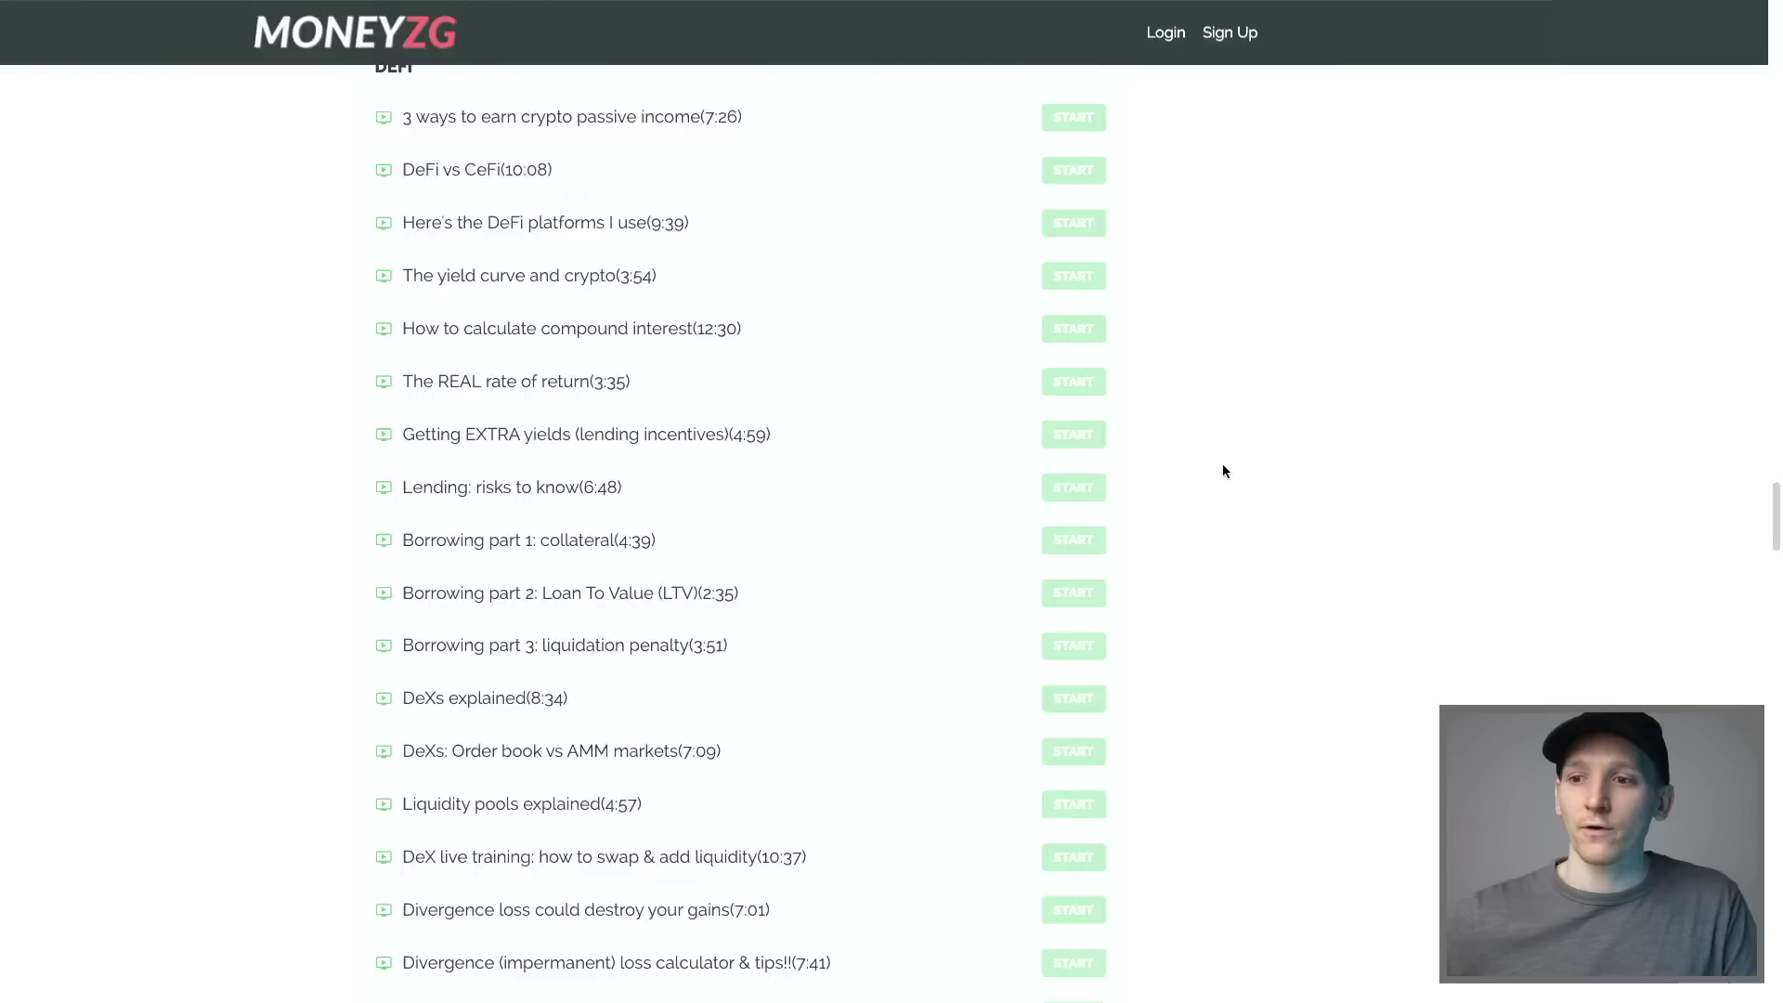
pyautogui.scroll(5, 1222, 471)
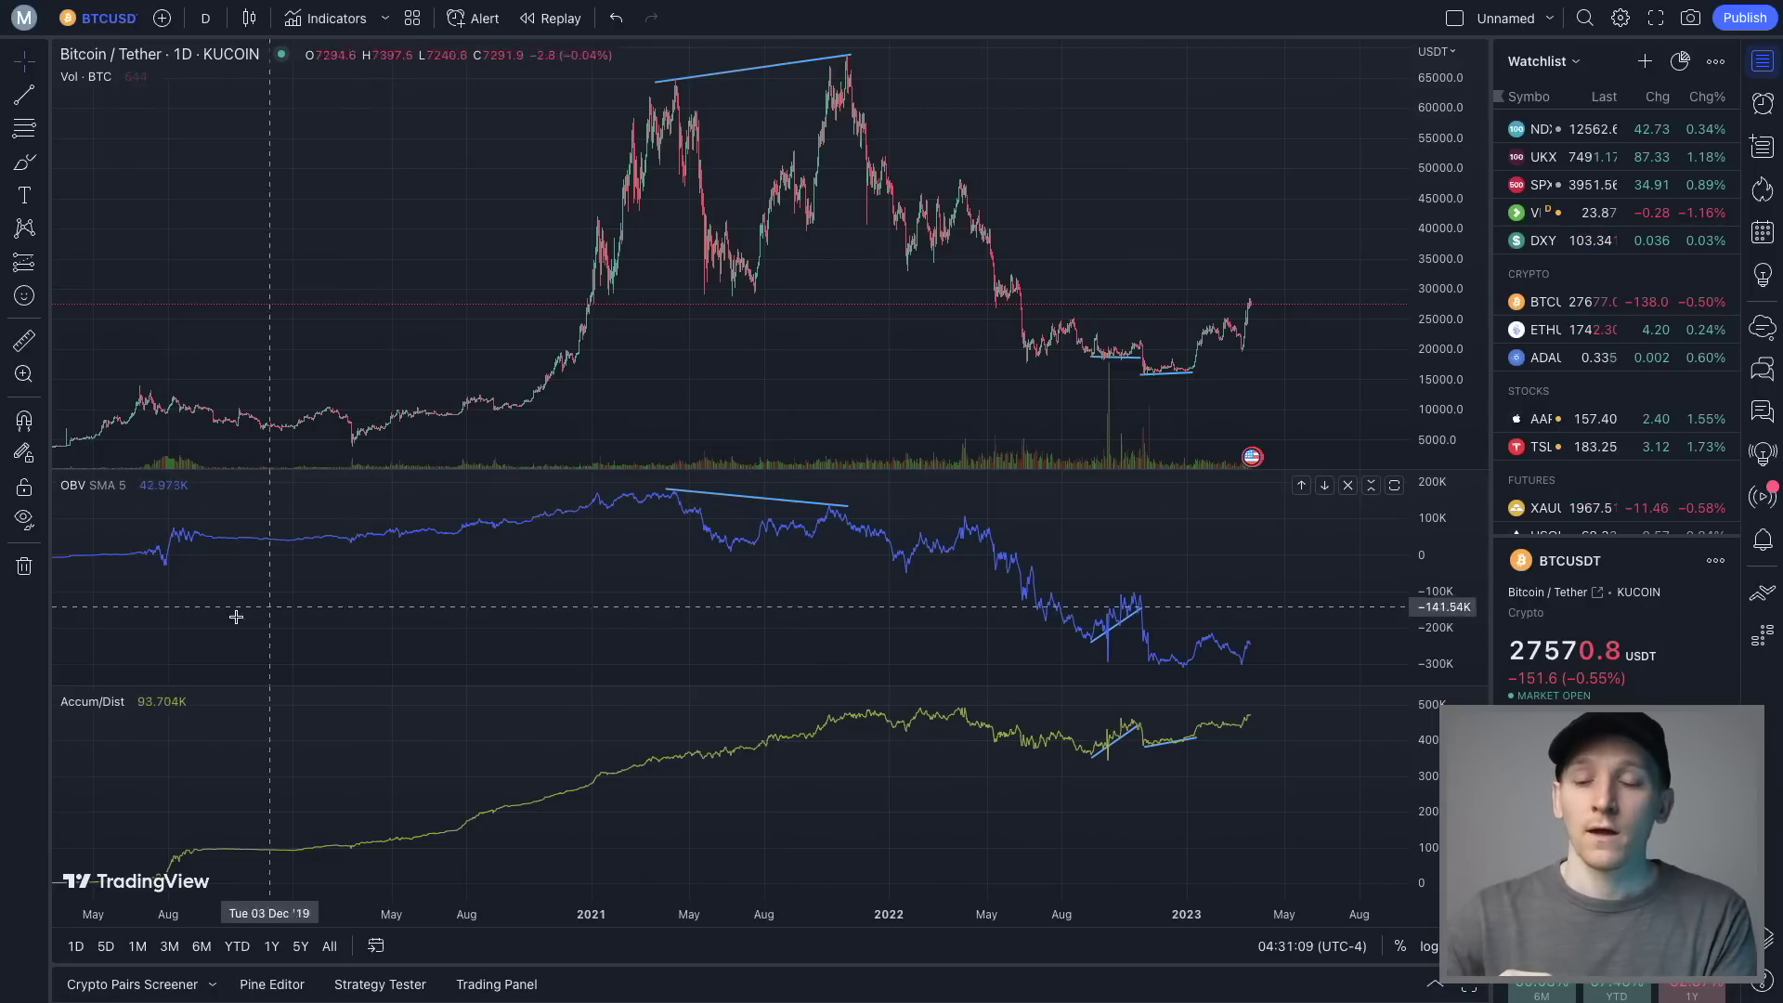
# Search the chart's indicator library for "ob v" and close the library without adding anything
pyautogui.moveTo(72, 488)
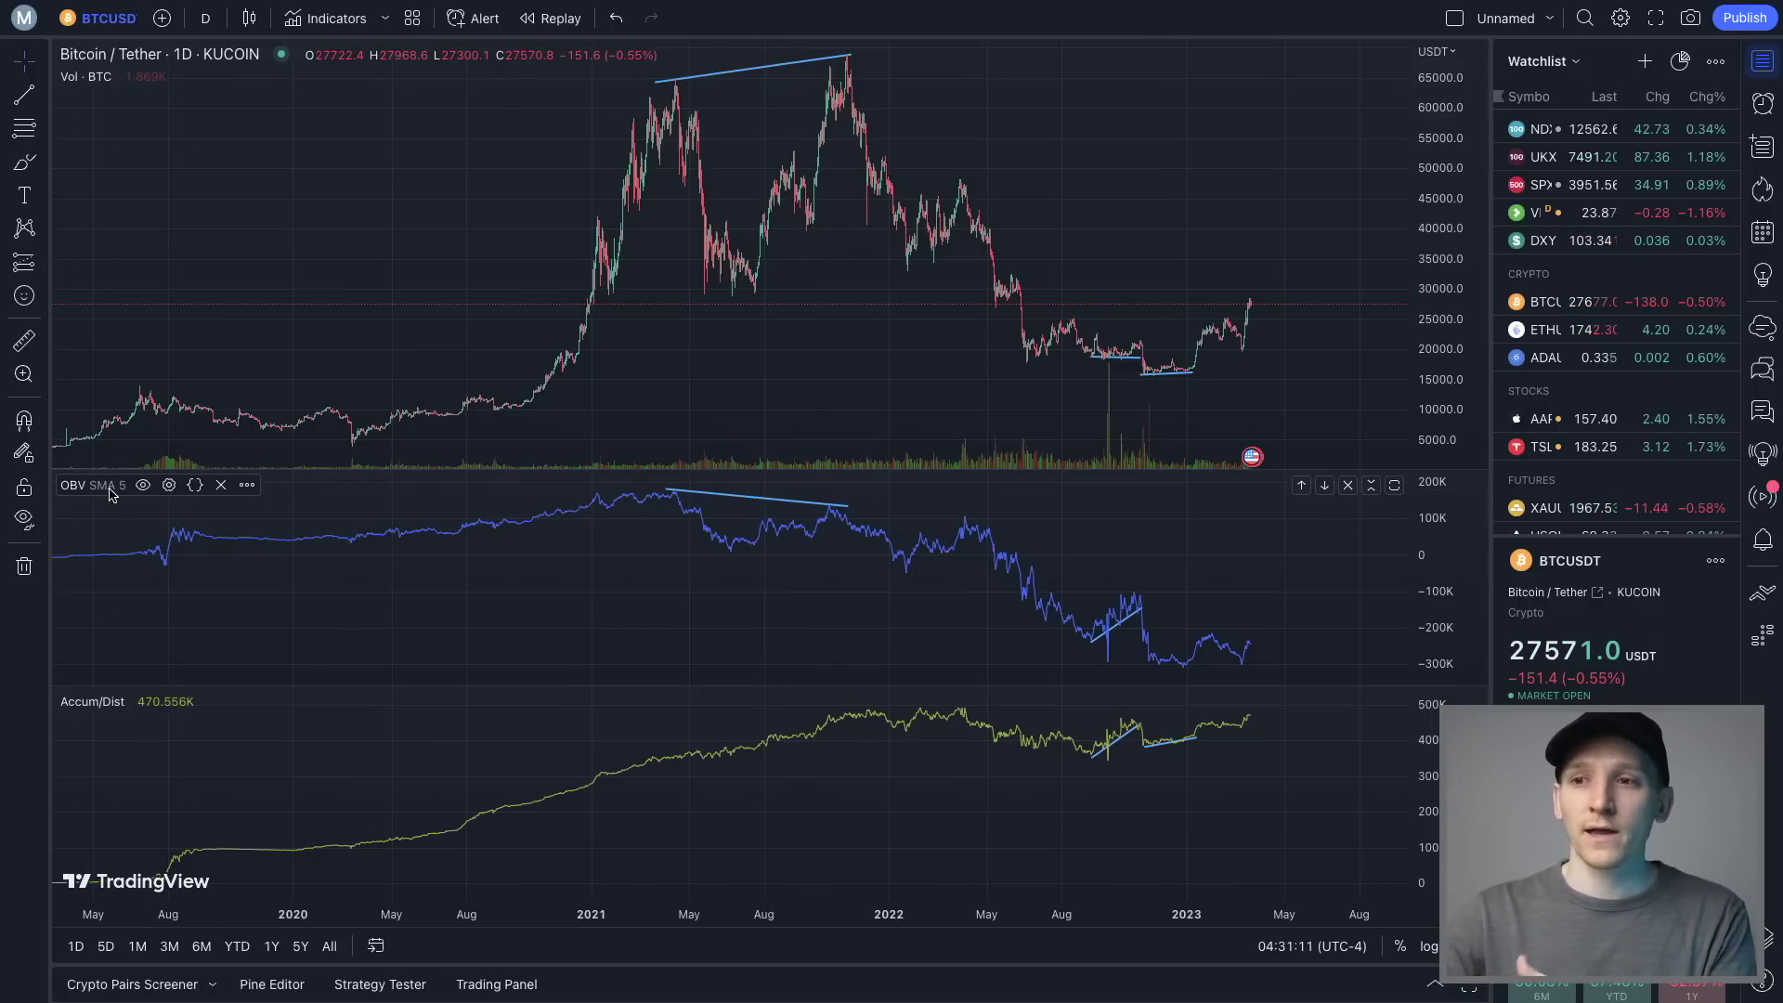
pyautogui.click(329, 19)
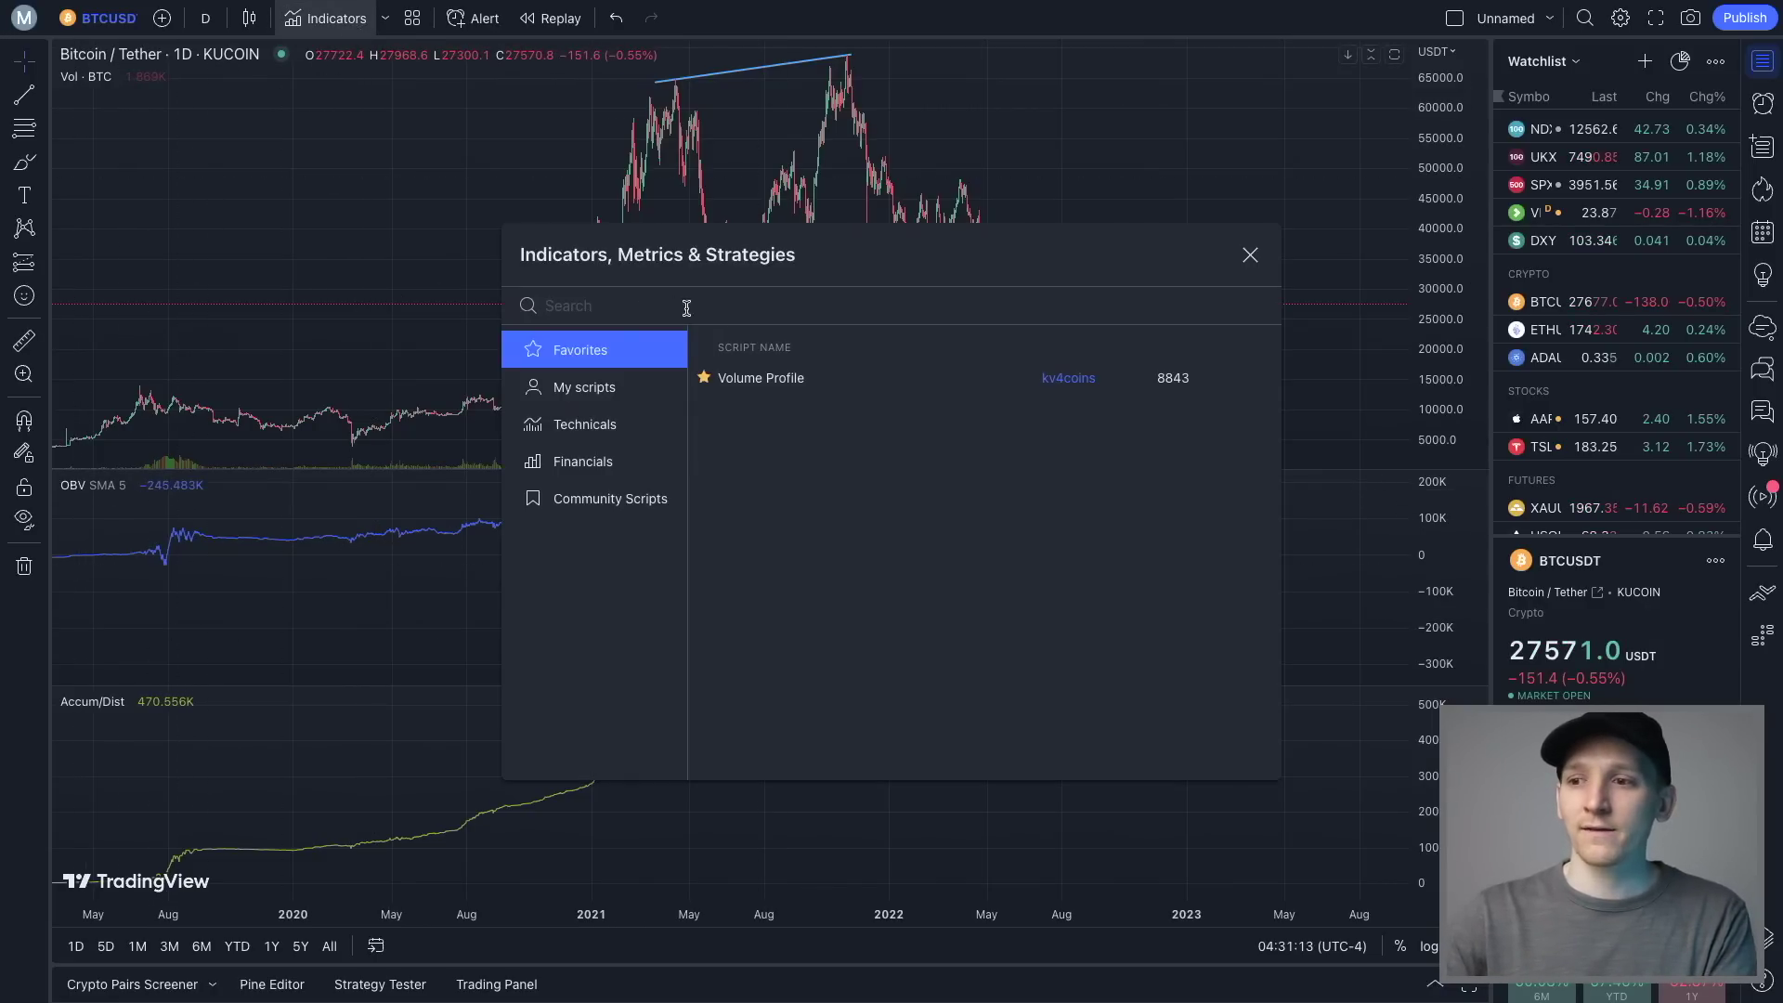
pyautogui.write('ob')
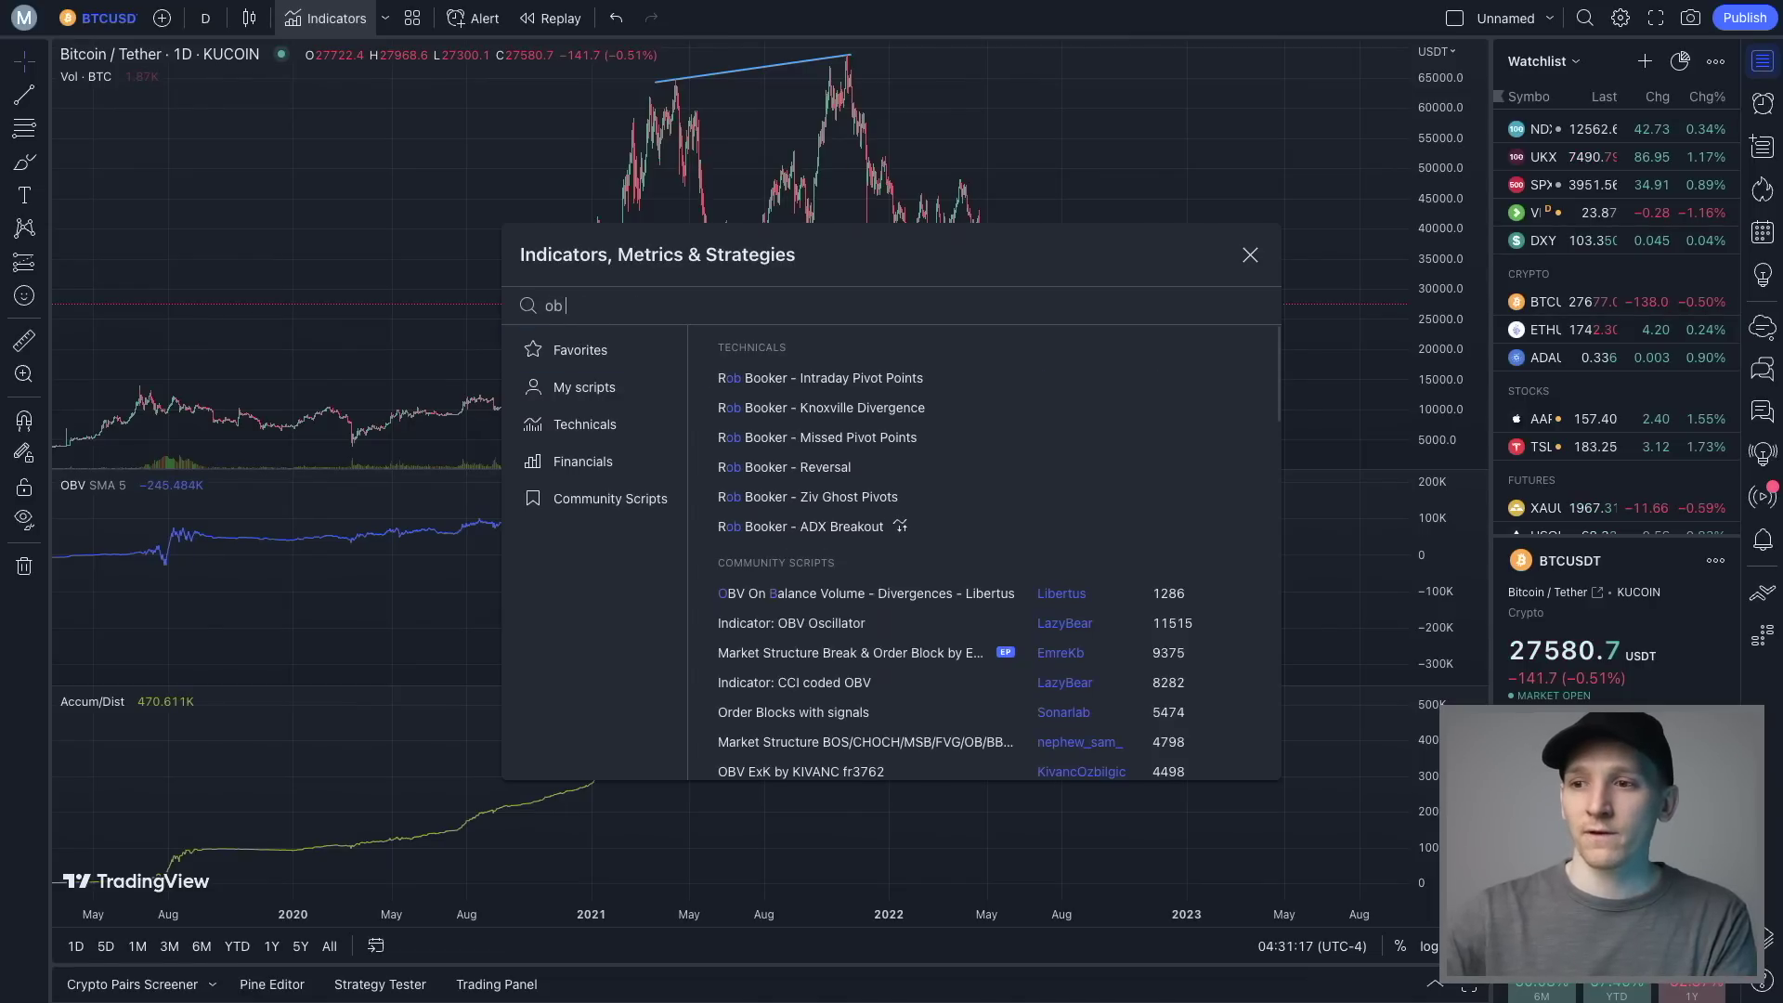
pyautogui.write(' v')
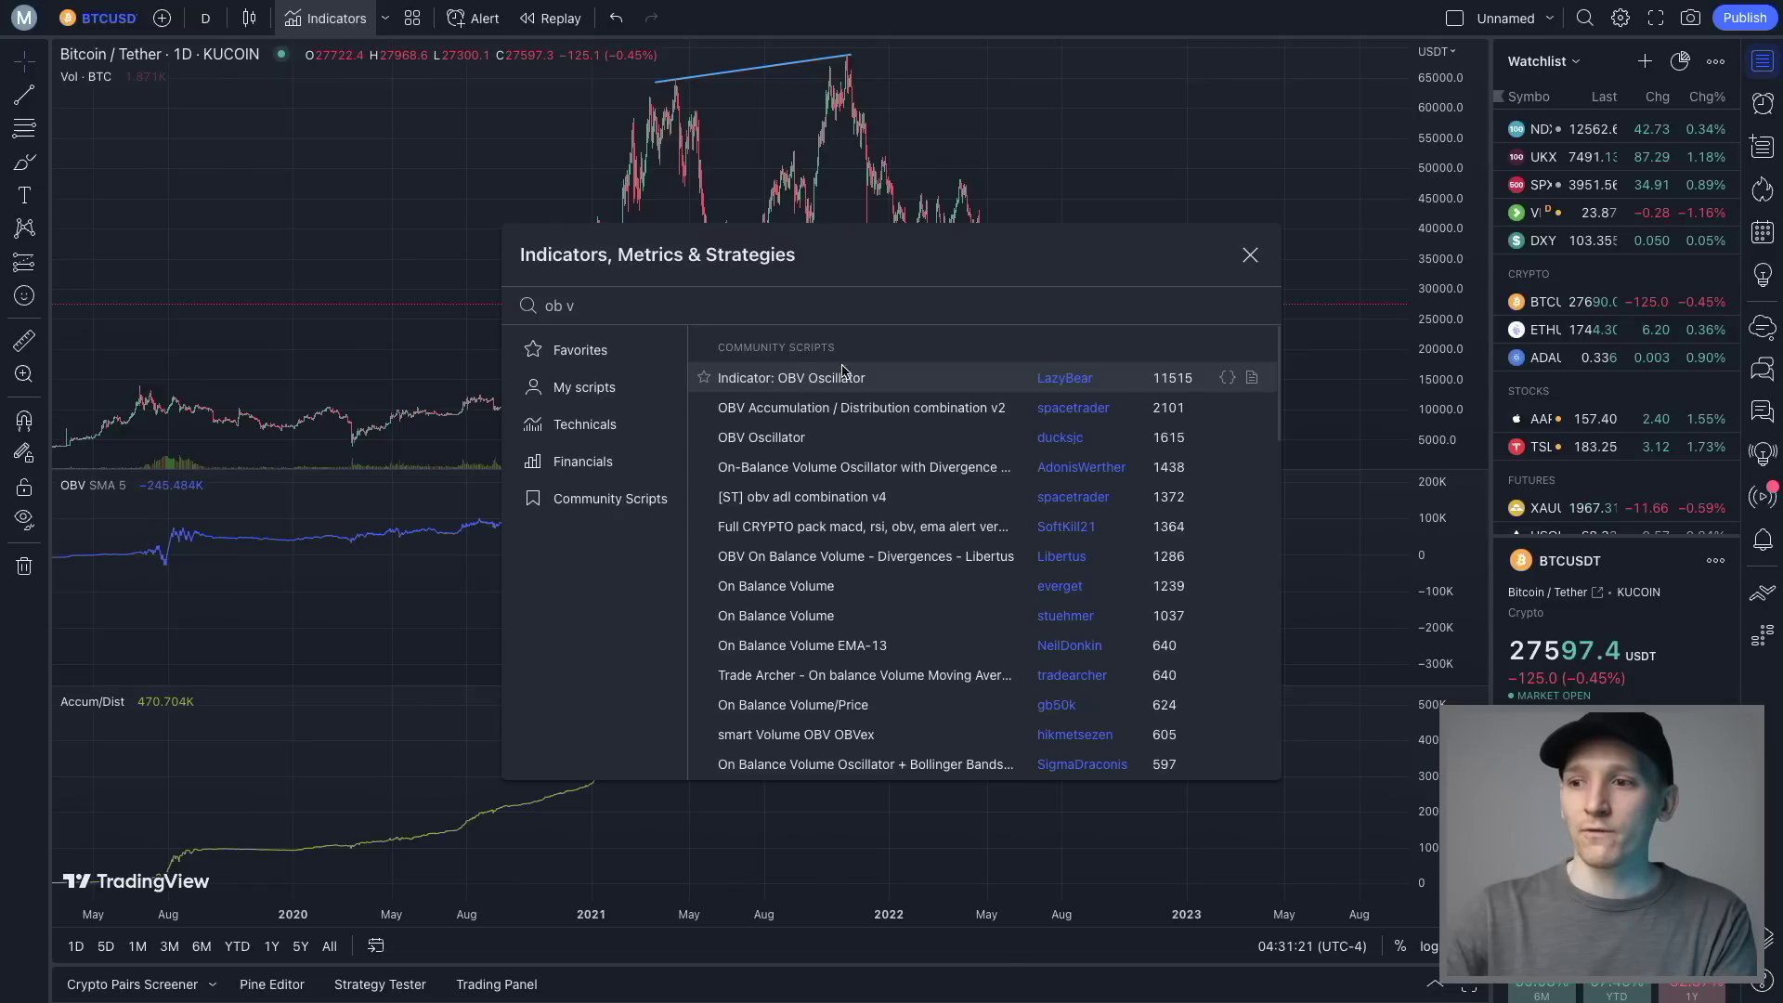
pyautogui.click(1250, 254)
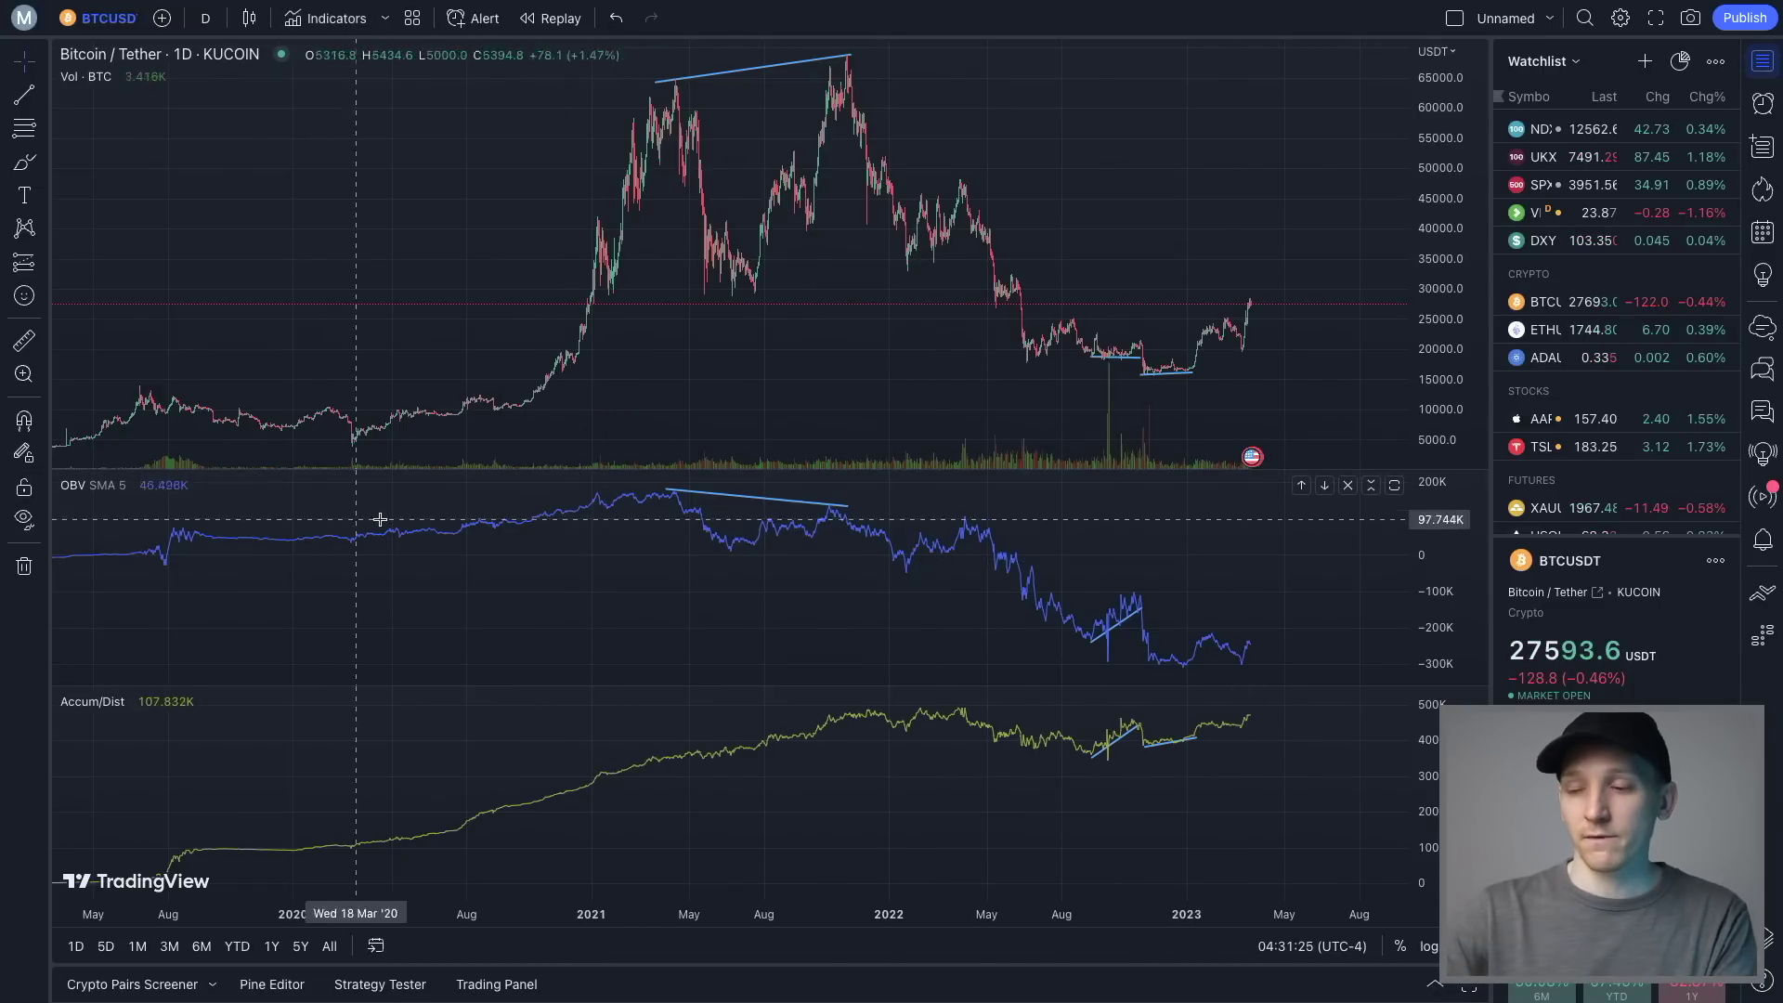
# Search the indicator library for "accumu" to find Accumulation/Distribution, and close the library
pyautogui.moveTo(103, 719)
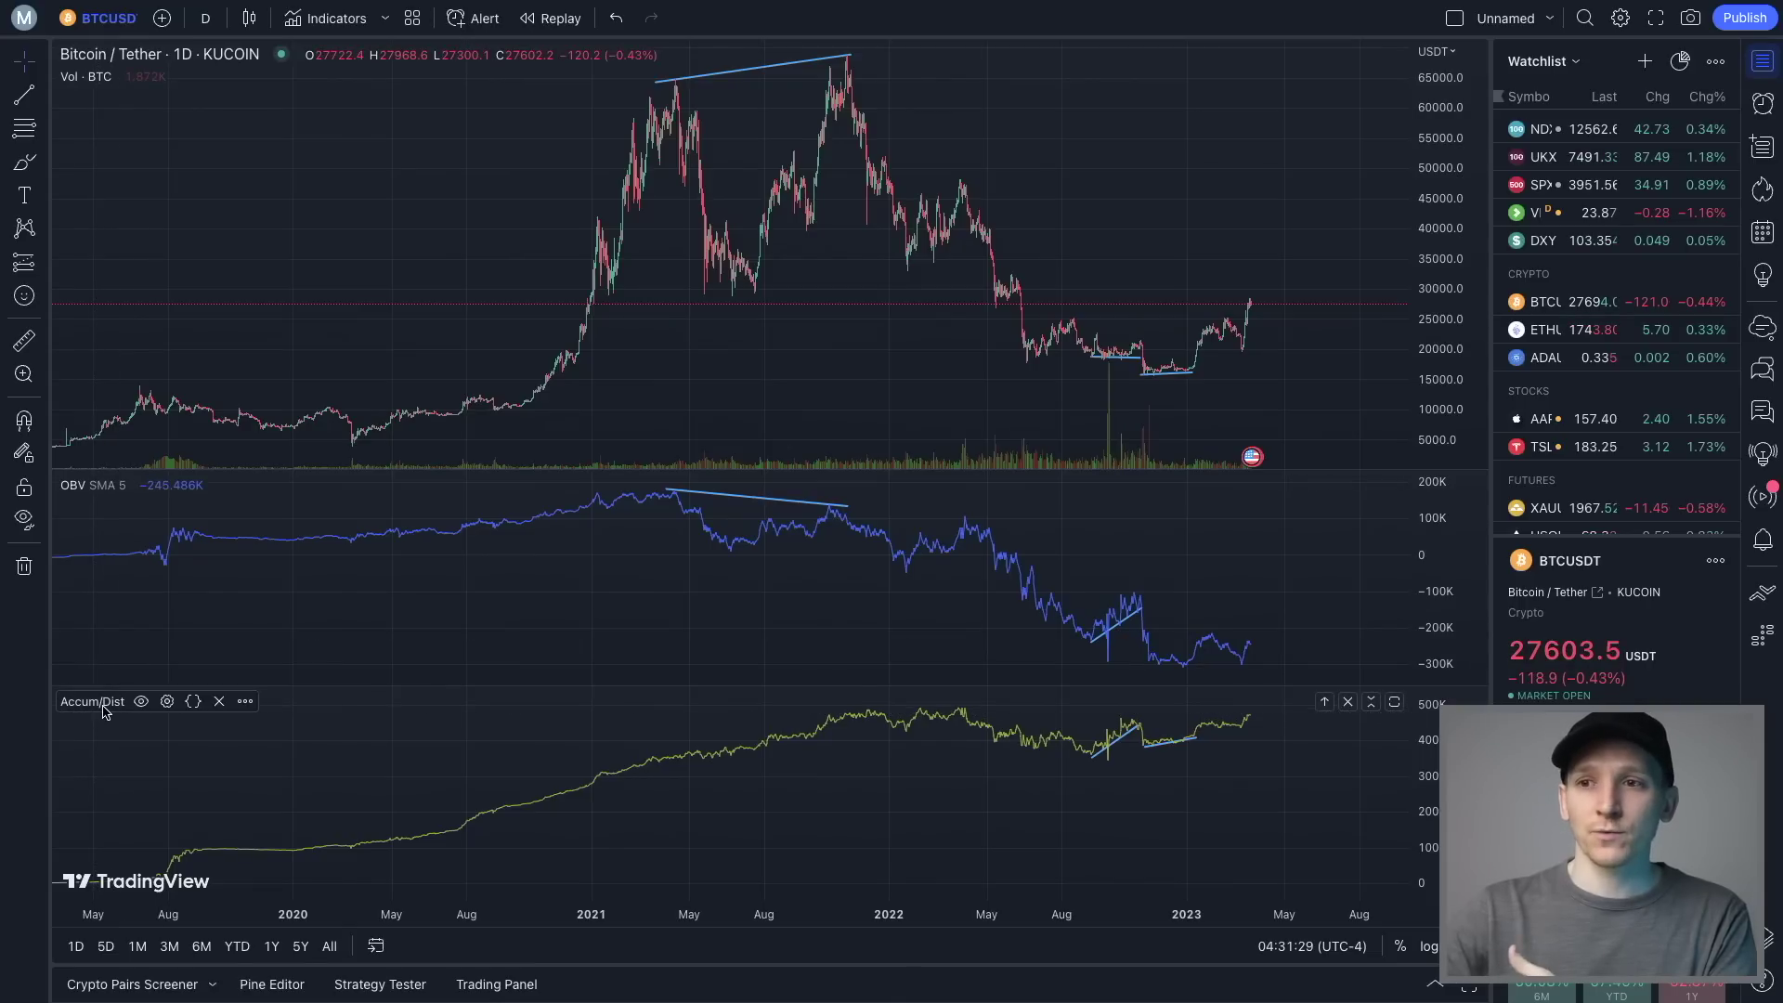
pyautogui.click(352, 21)
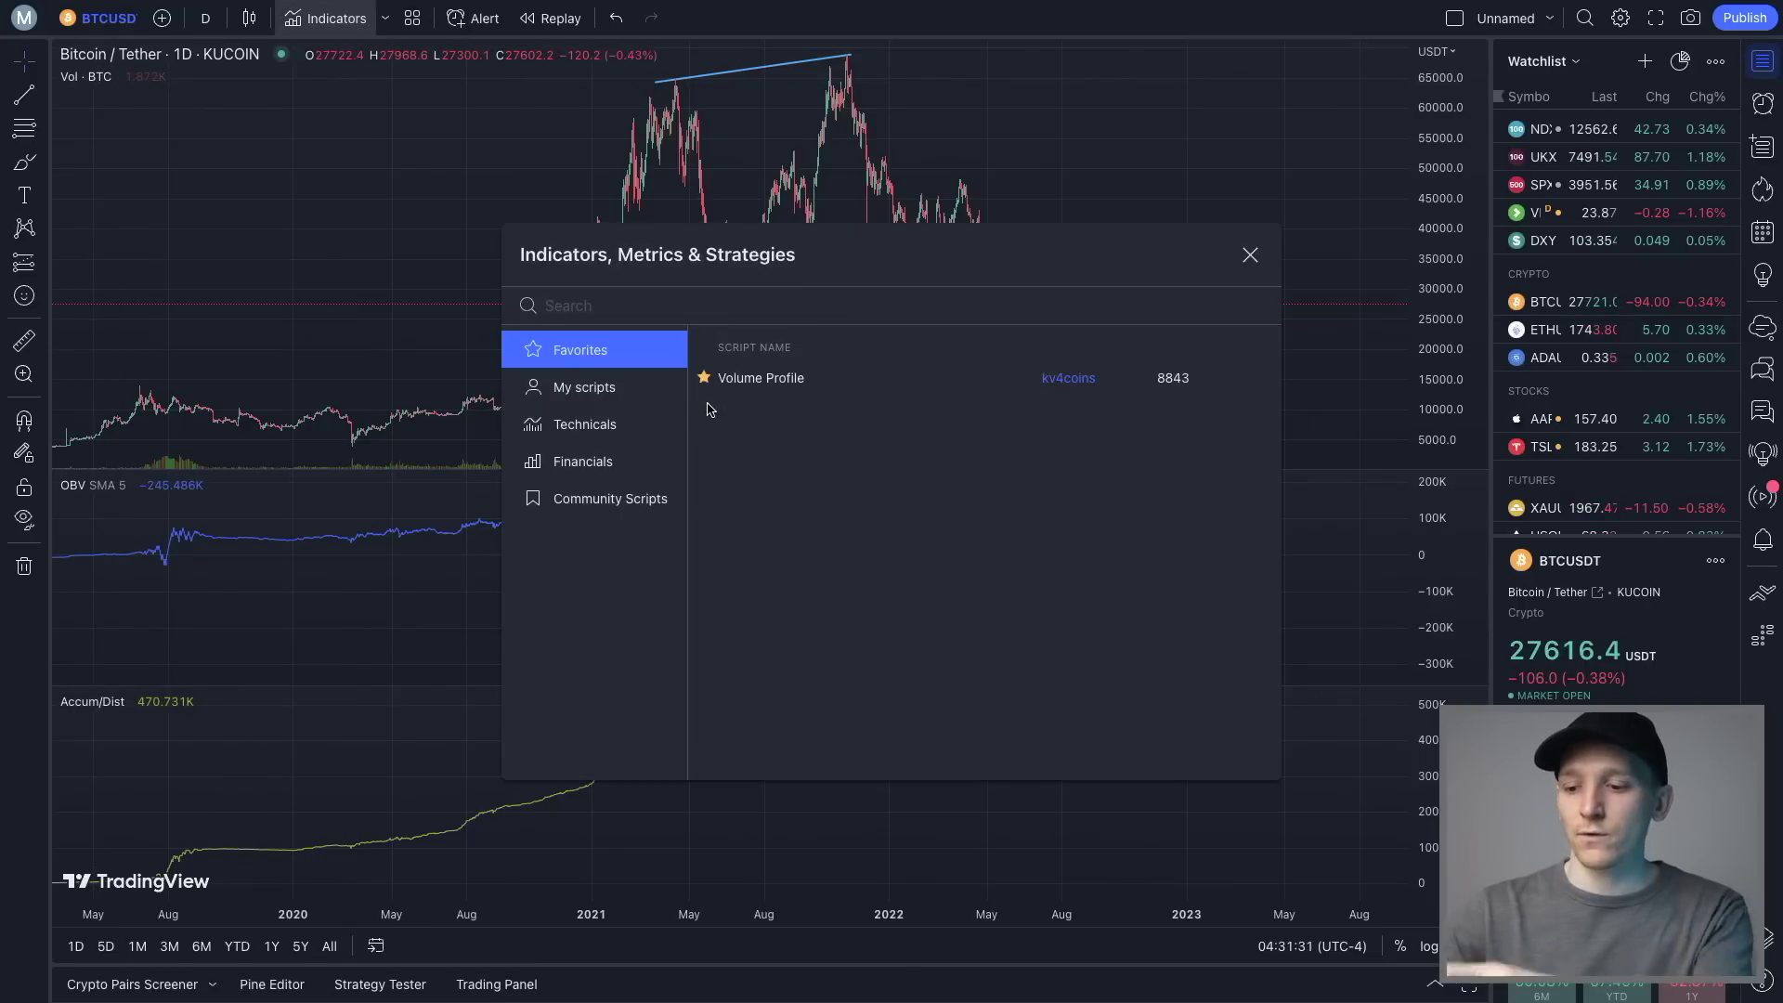
pyautogui.write('accumu')
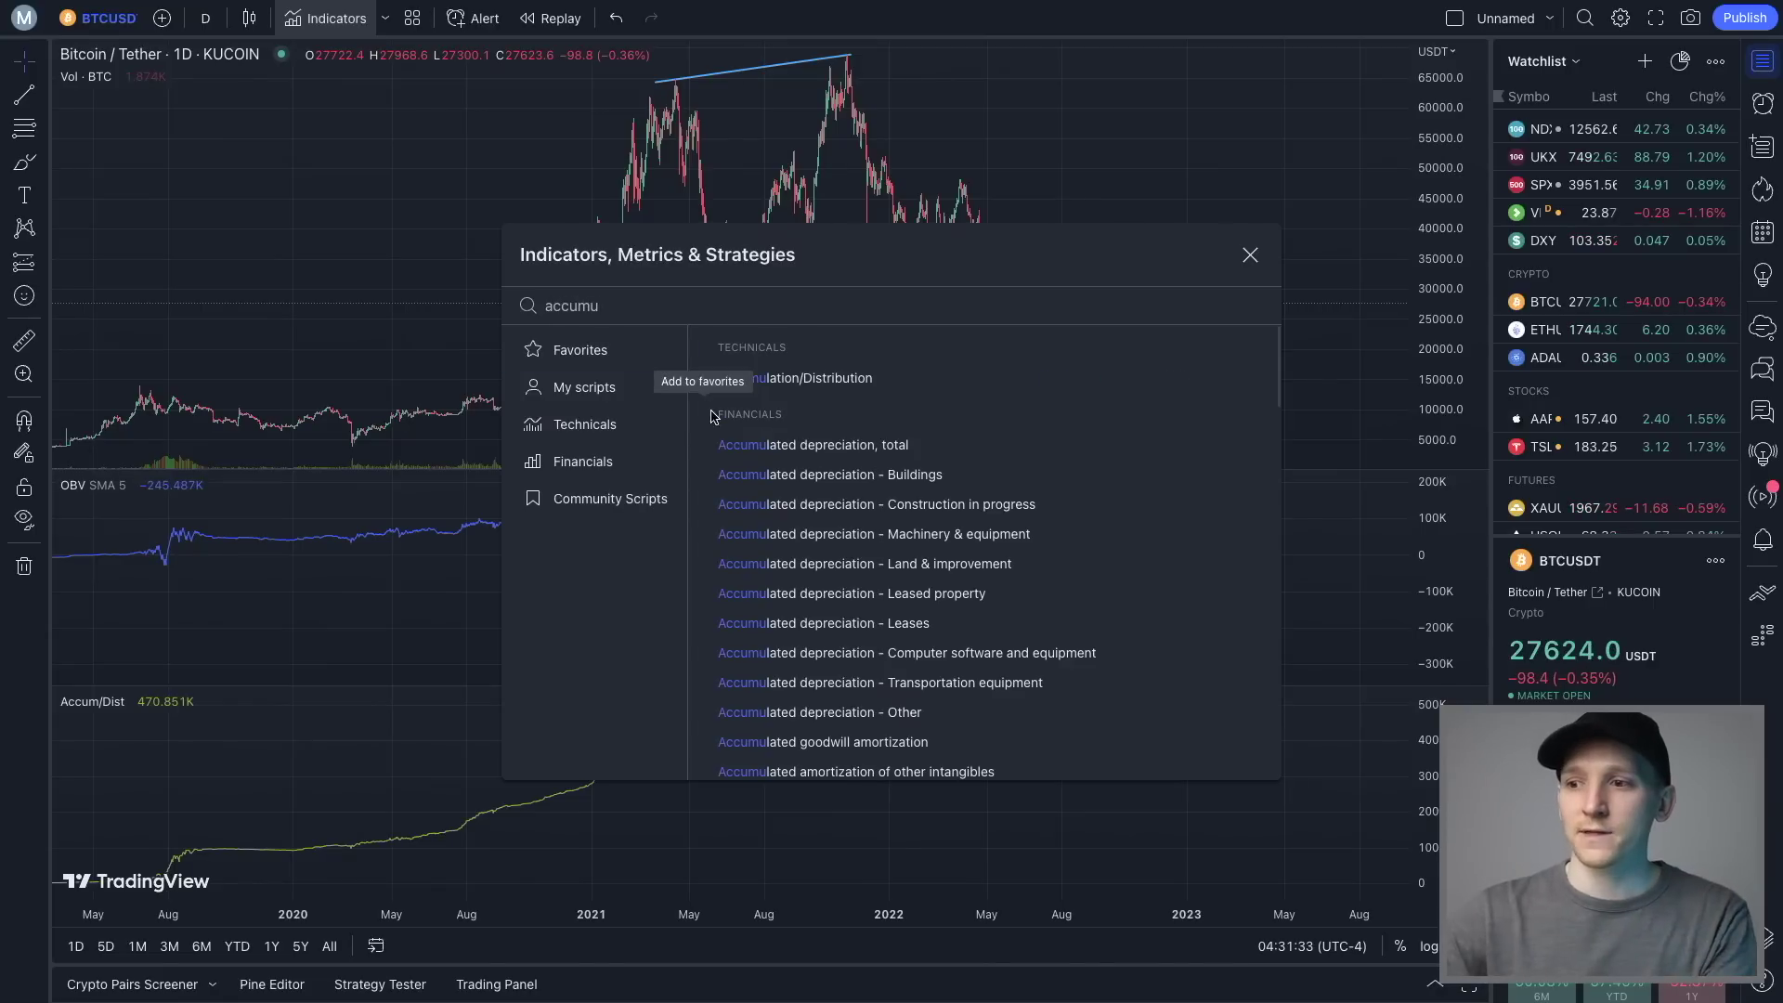
pyautogui.click(1249, 254)
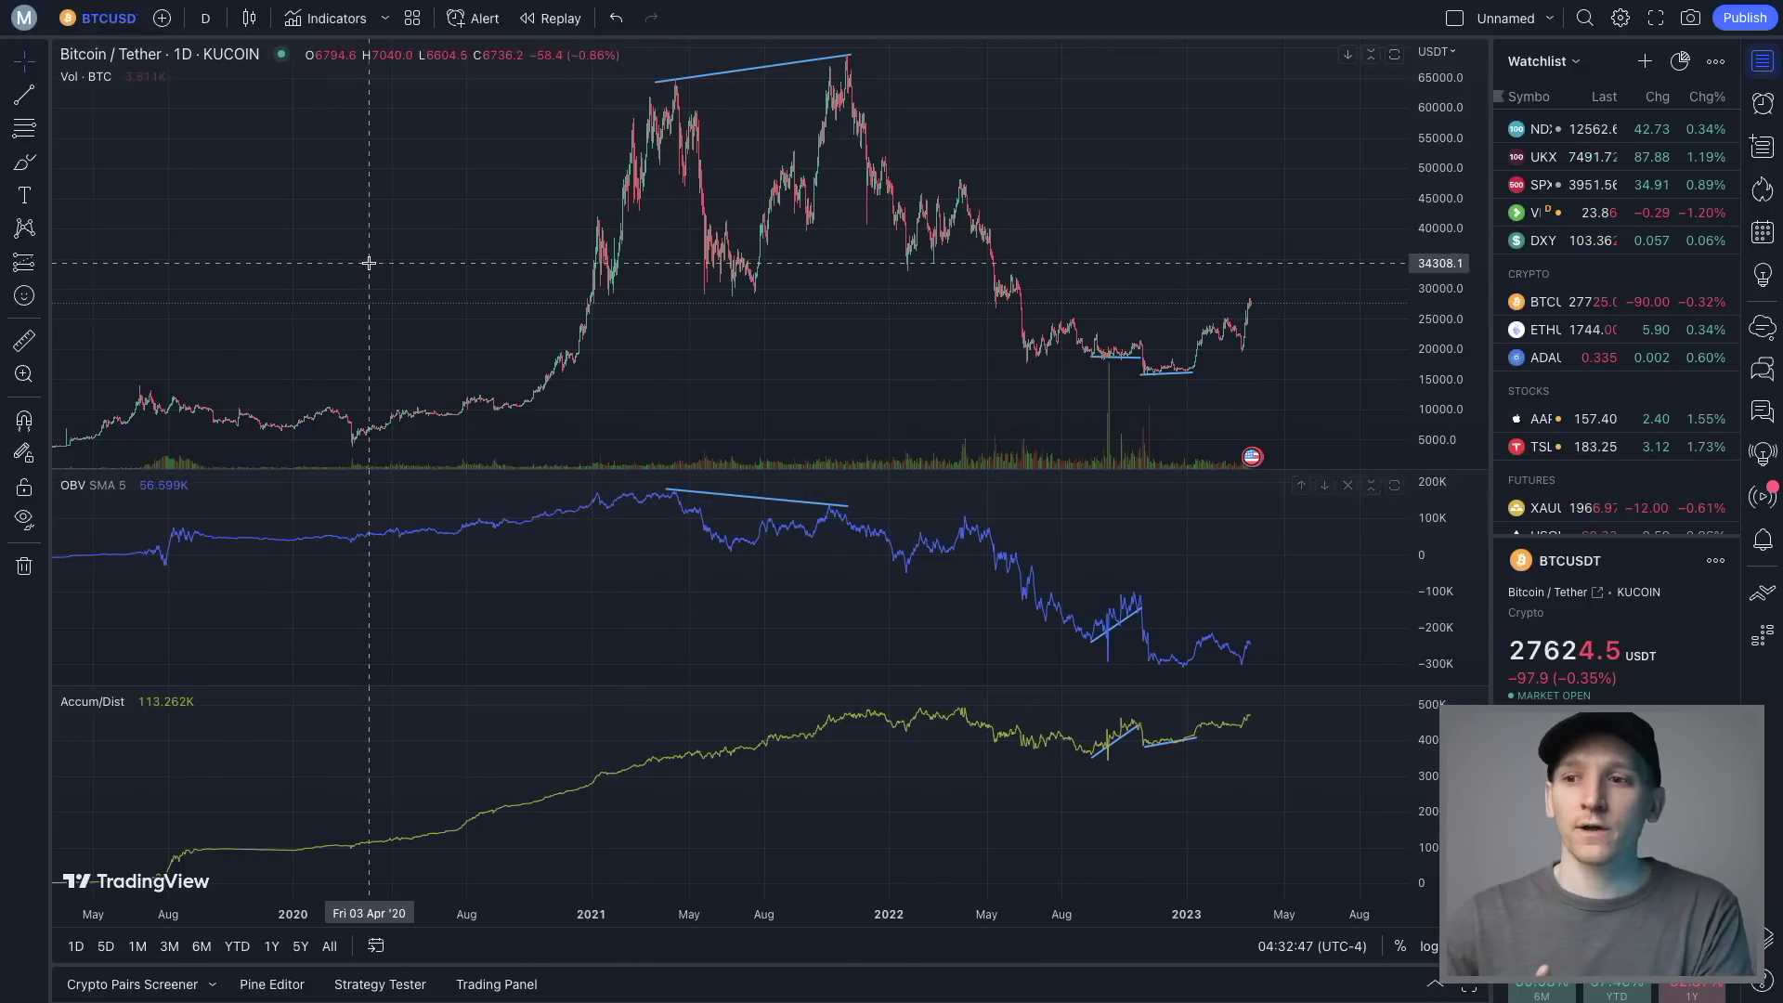
# Take the Brush tool, trace Bitcoin's late-2020 price rise on the daily chart, and undo that stroke
pyautogui.scroll(2, 369, 263)
pyautogui.scroll(3, 483, 279)
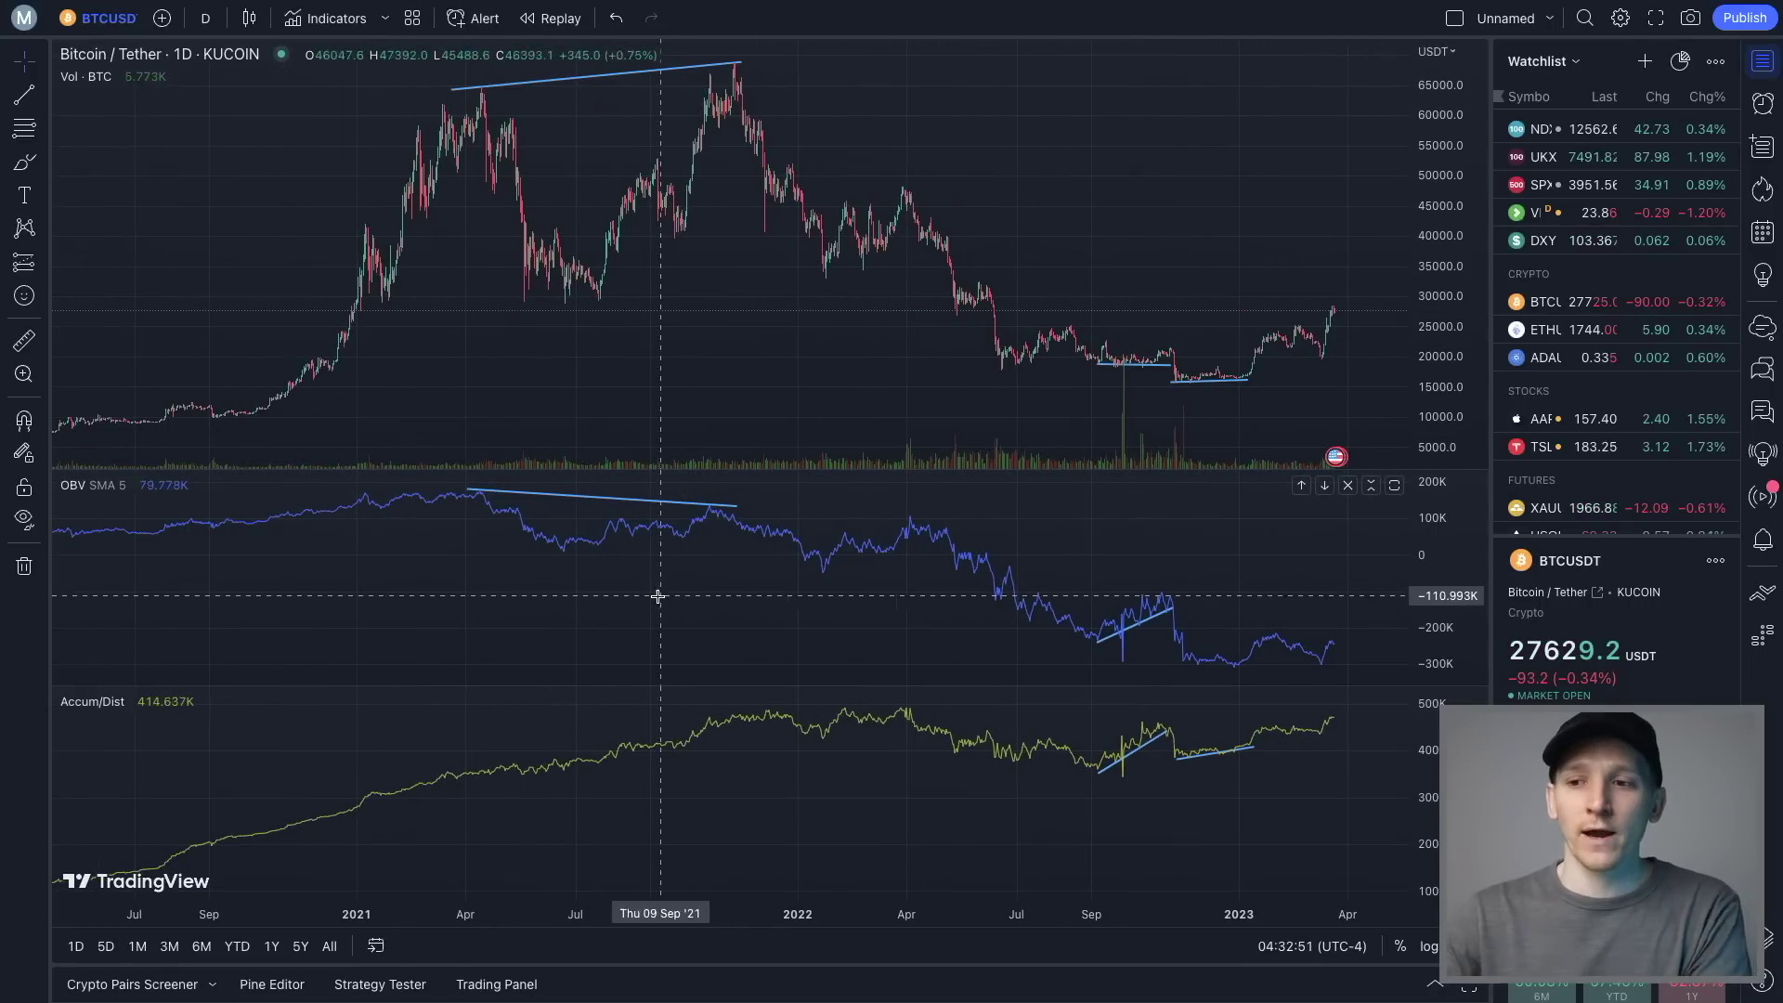
pyautogui.click(24, 163)
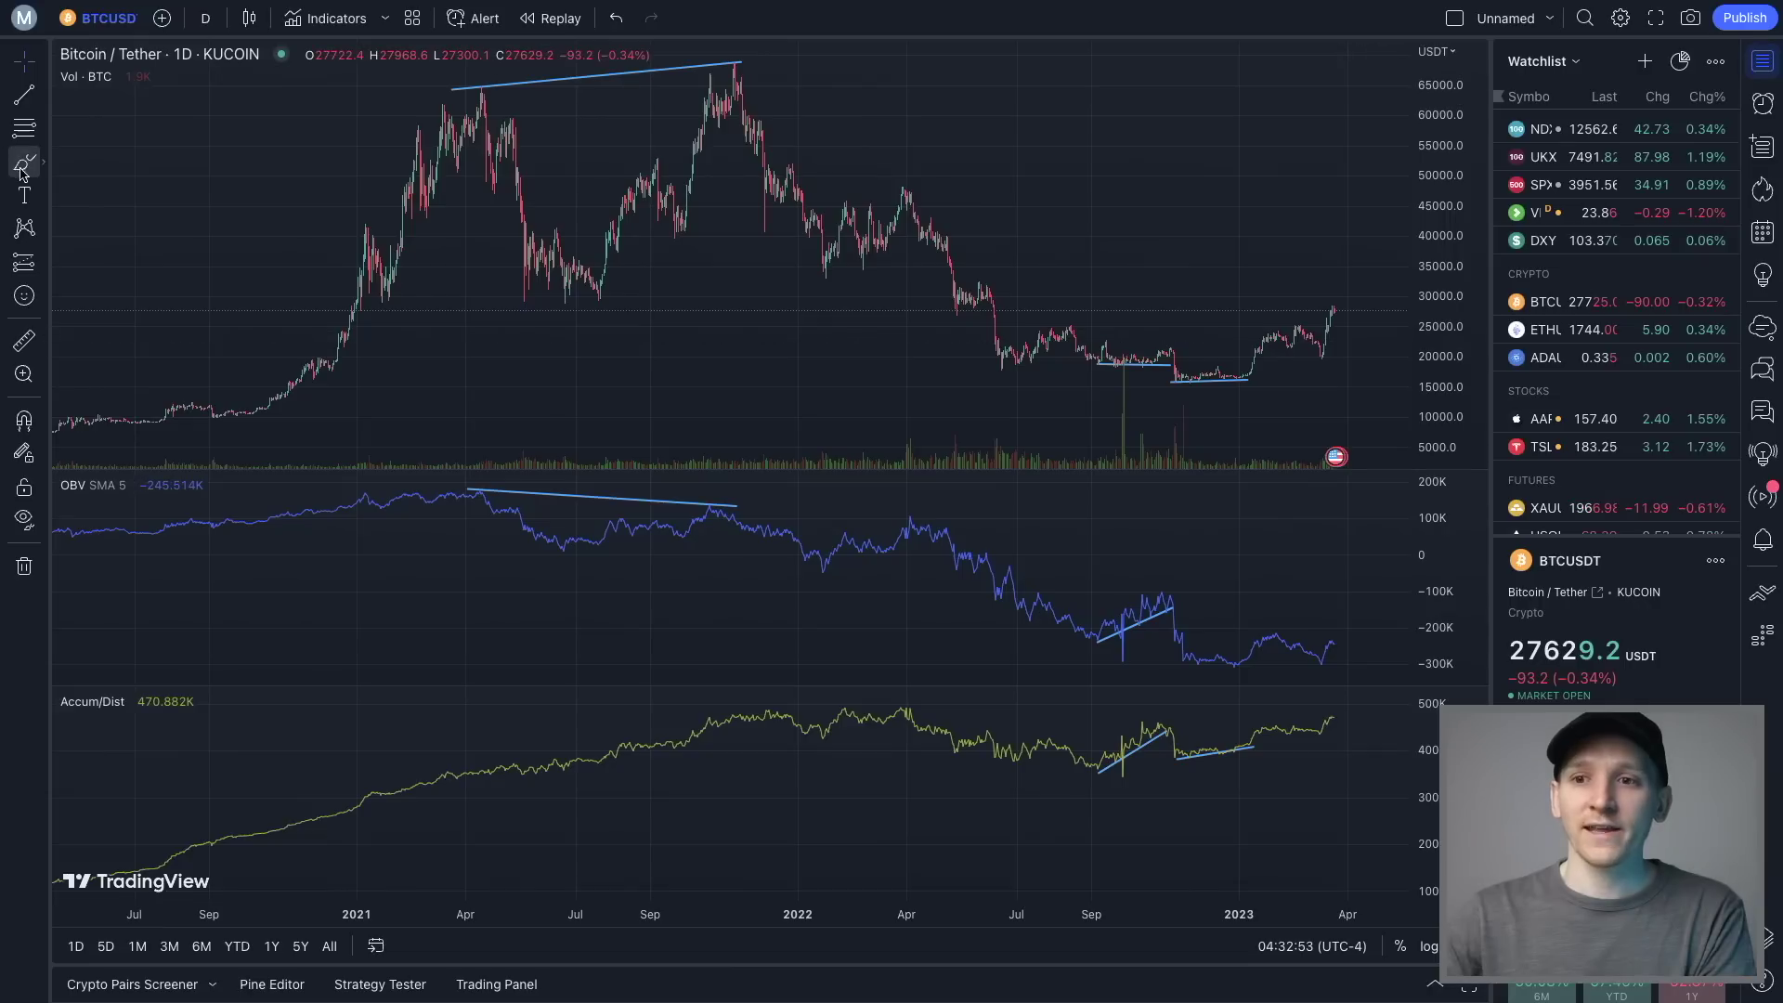
pyautogui.moveTo(251, 415); pyautogui.dragTo(357, 342)
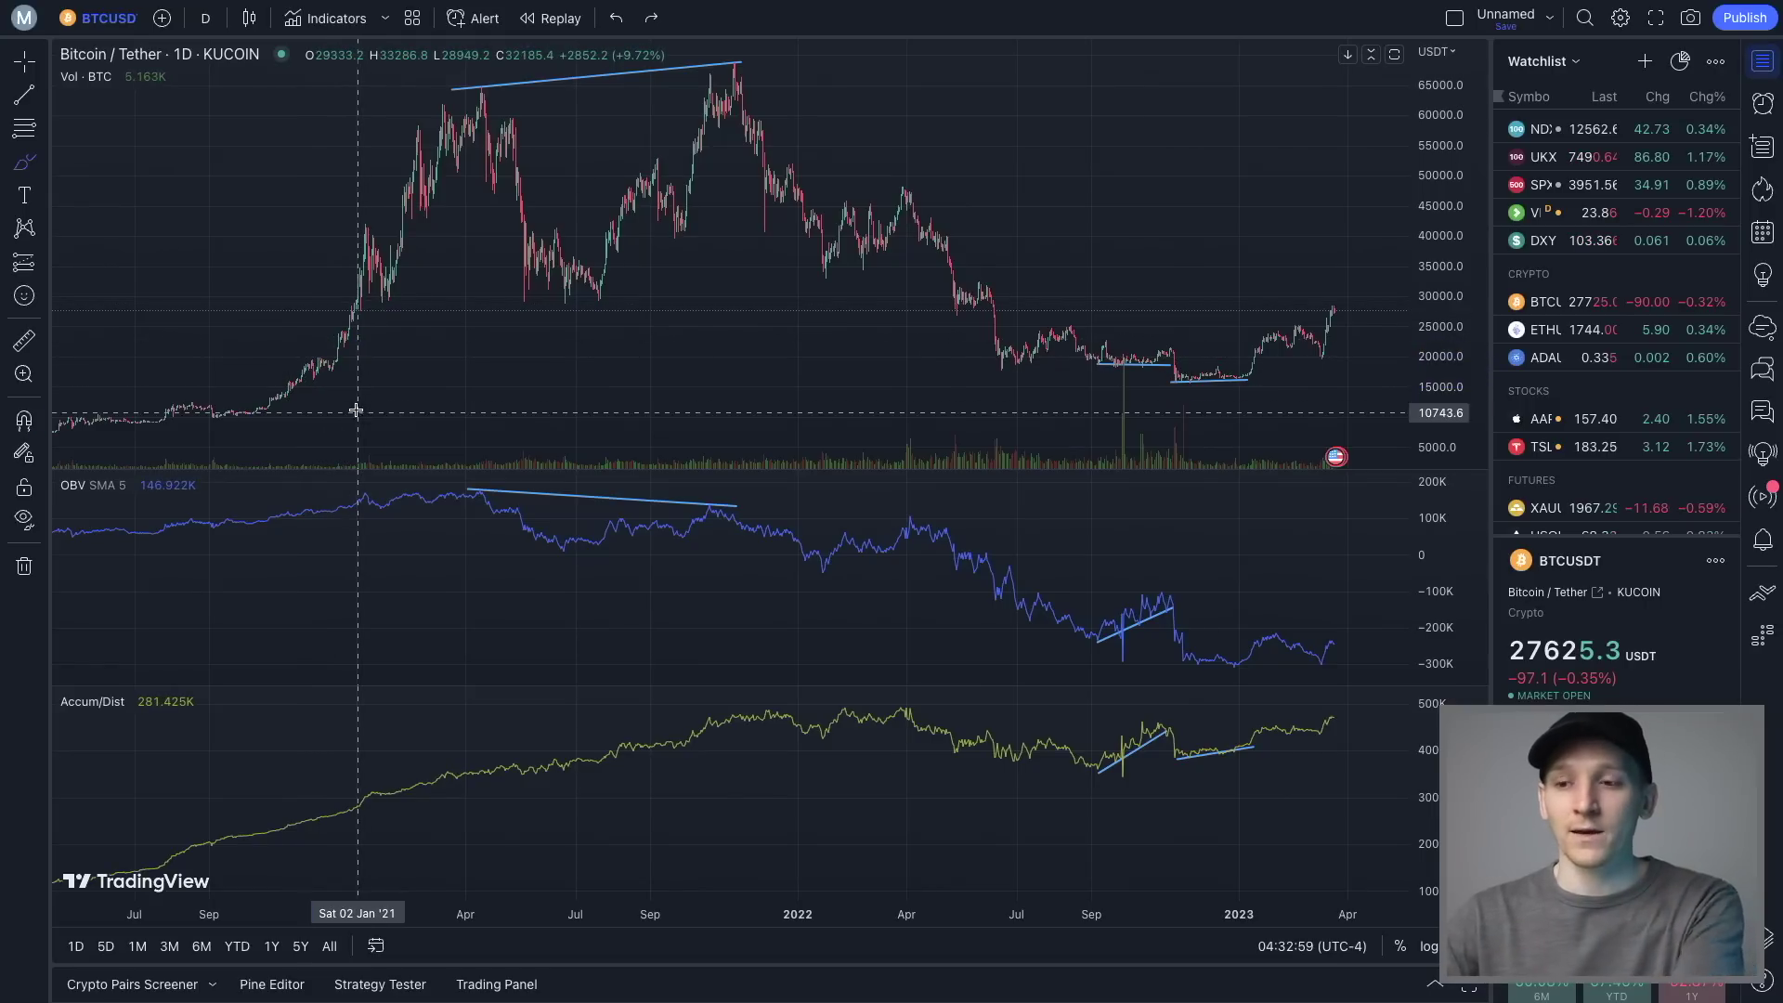
pyautogui.hotkey('ctrl', 'z')
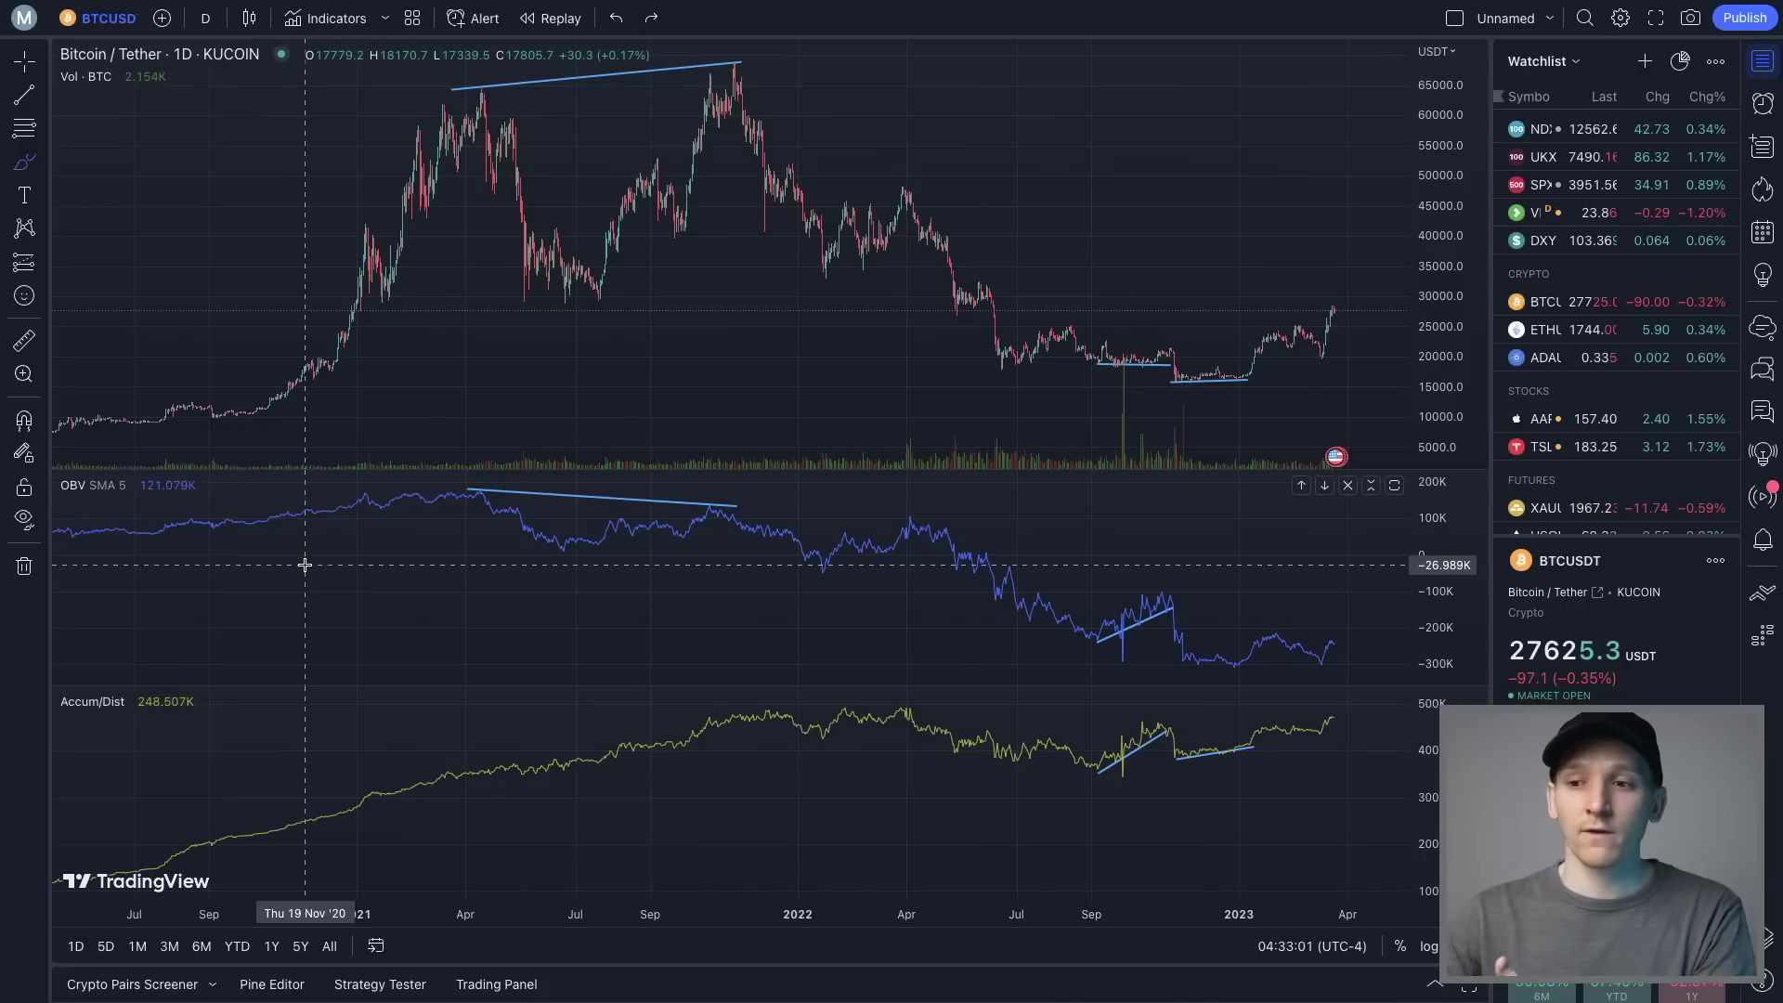
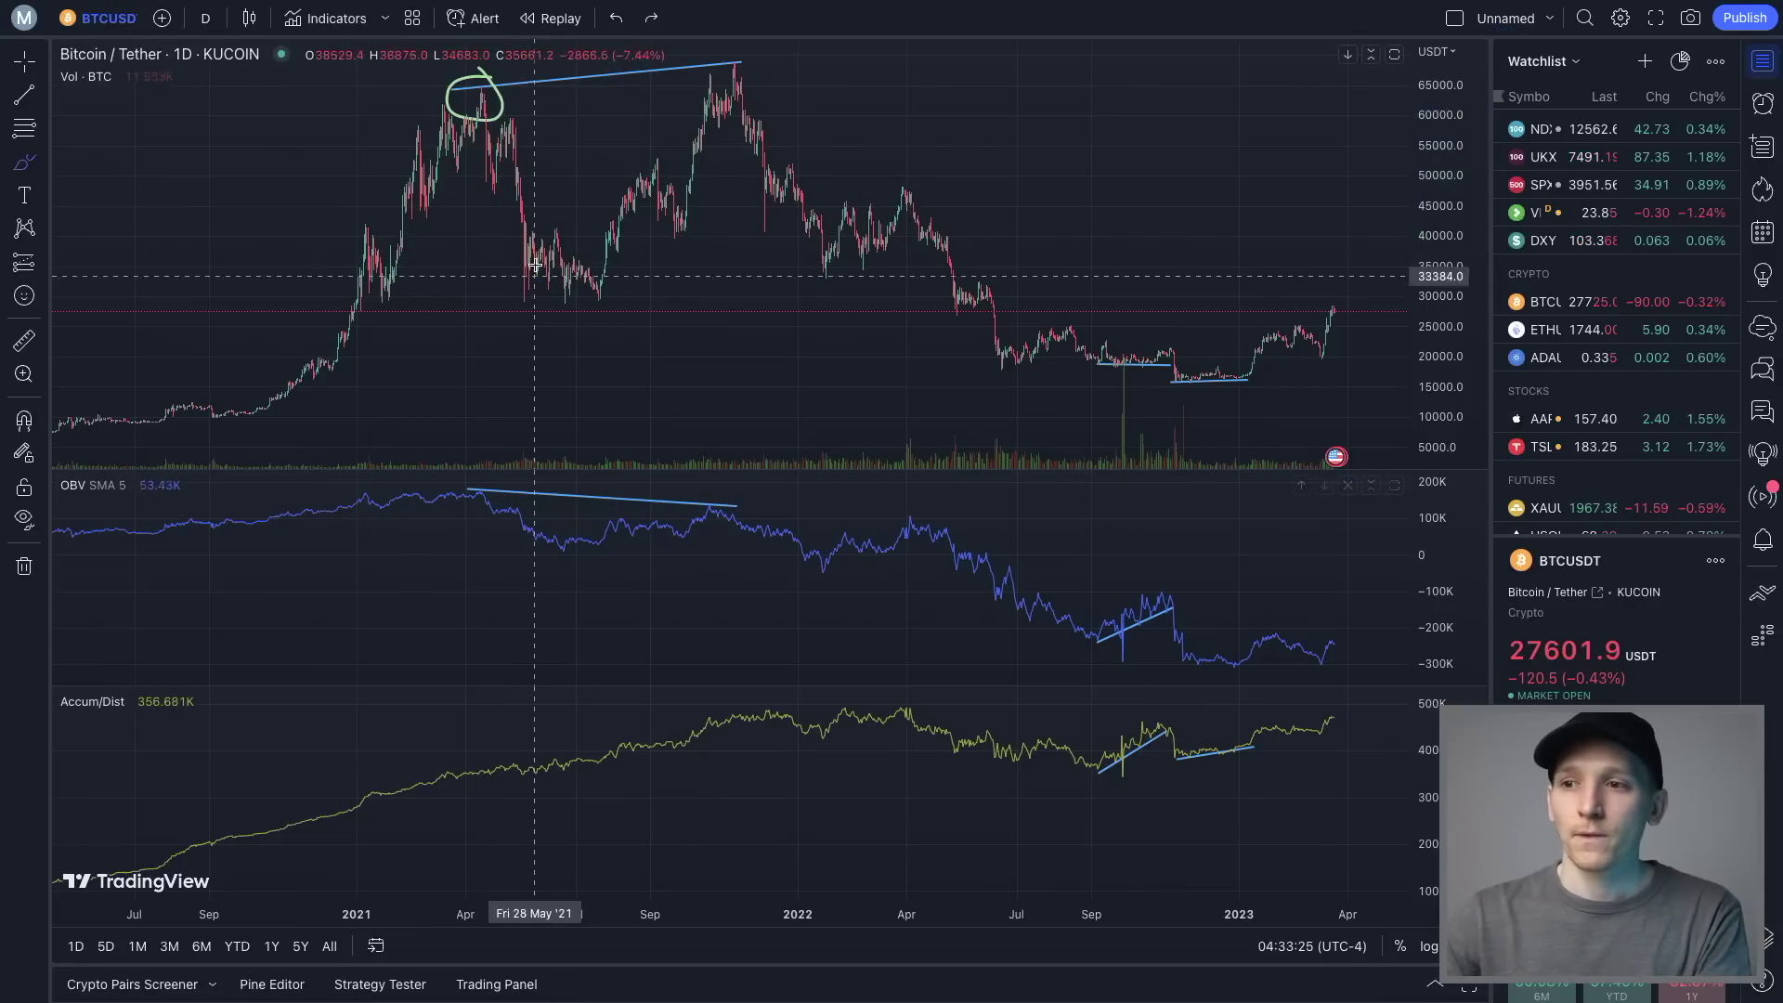
# Try to mark Bitcoin's mid-2021 price bottom and the decline from the April 2021 peak with brush strokes
pyautogui.moveTo(526, 248)
pyautogui.mouseDown()
pyautogui.moveTo(540, 271)
pyautogui.moveTo(634, 233)
pyautogui.mouseUp()
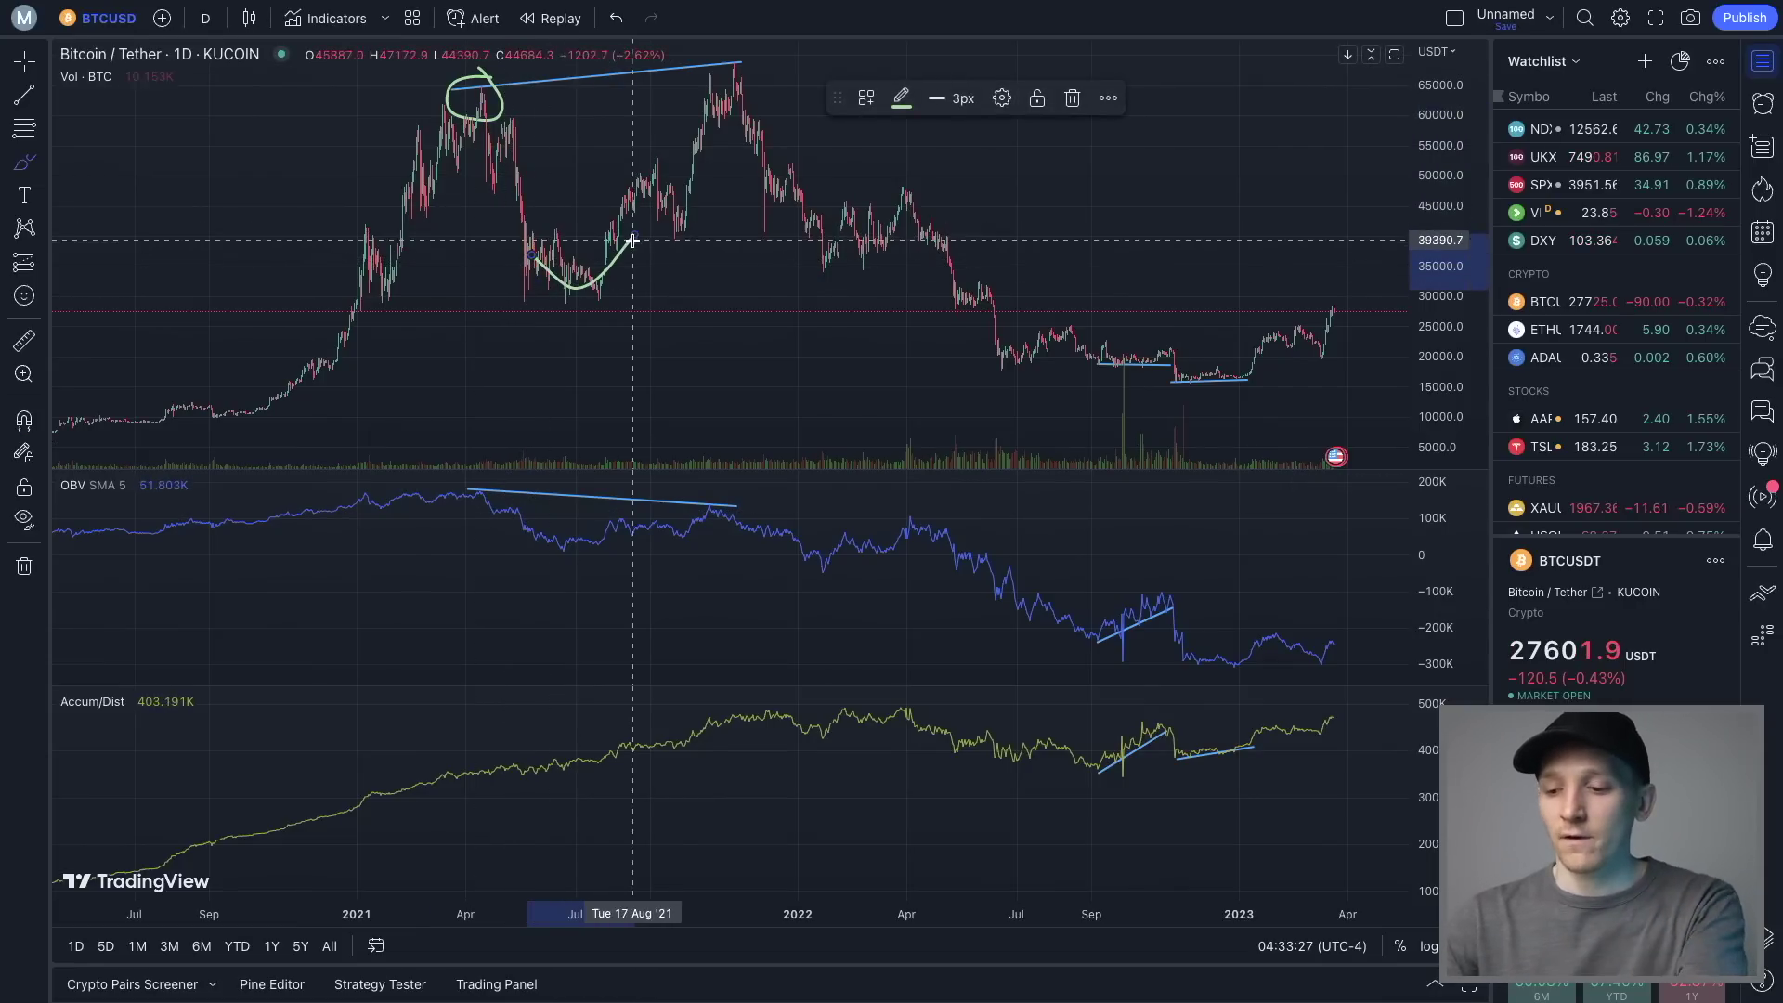
pyautogui.hotkey('ctrl', 'z')
pyautogui.moveTo(489, 116); pyautogui.dragTo(548, 274)
pyautogui.hotkey('ctrl', 'z')
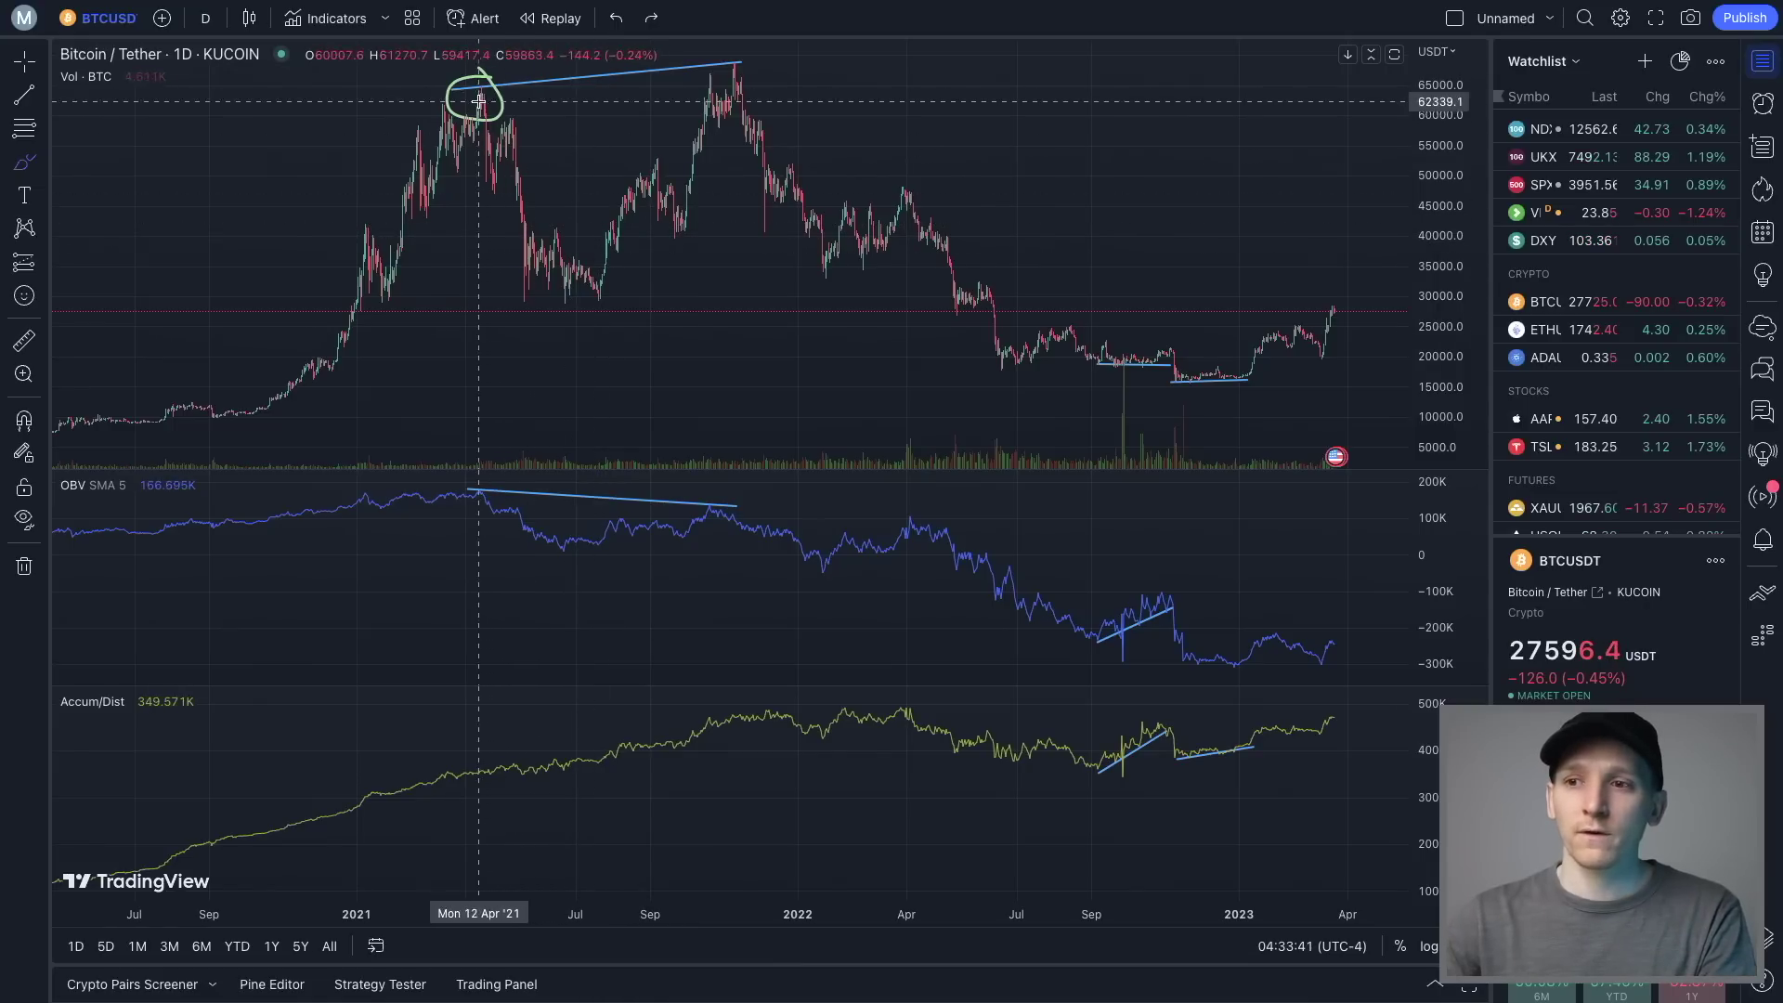
pyautogui.moveTo(480, 102); pyautogui.dragTo(568, 269)
pyautogui.hotkey('ctrl', 'z')
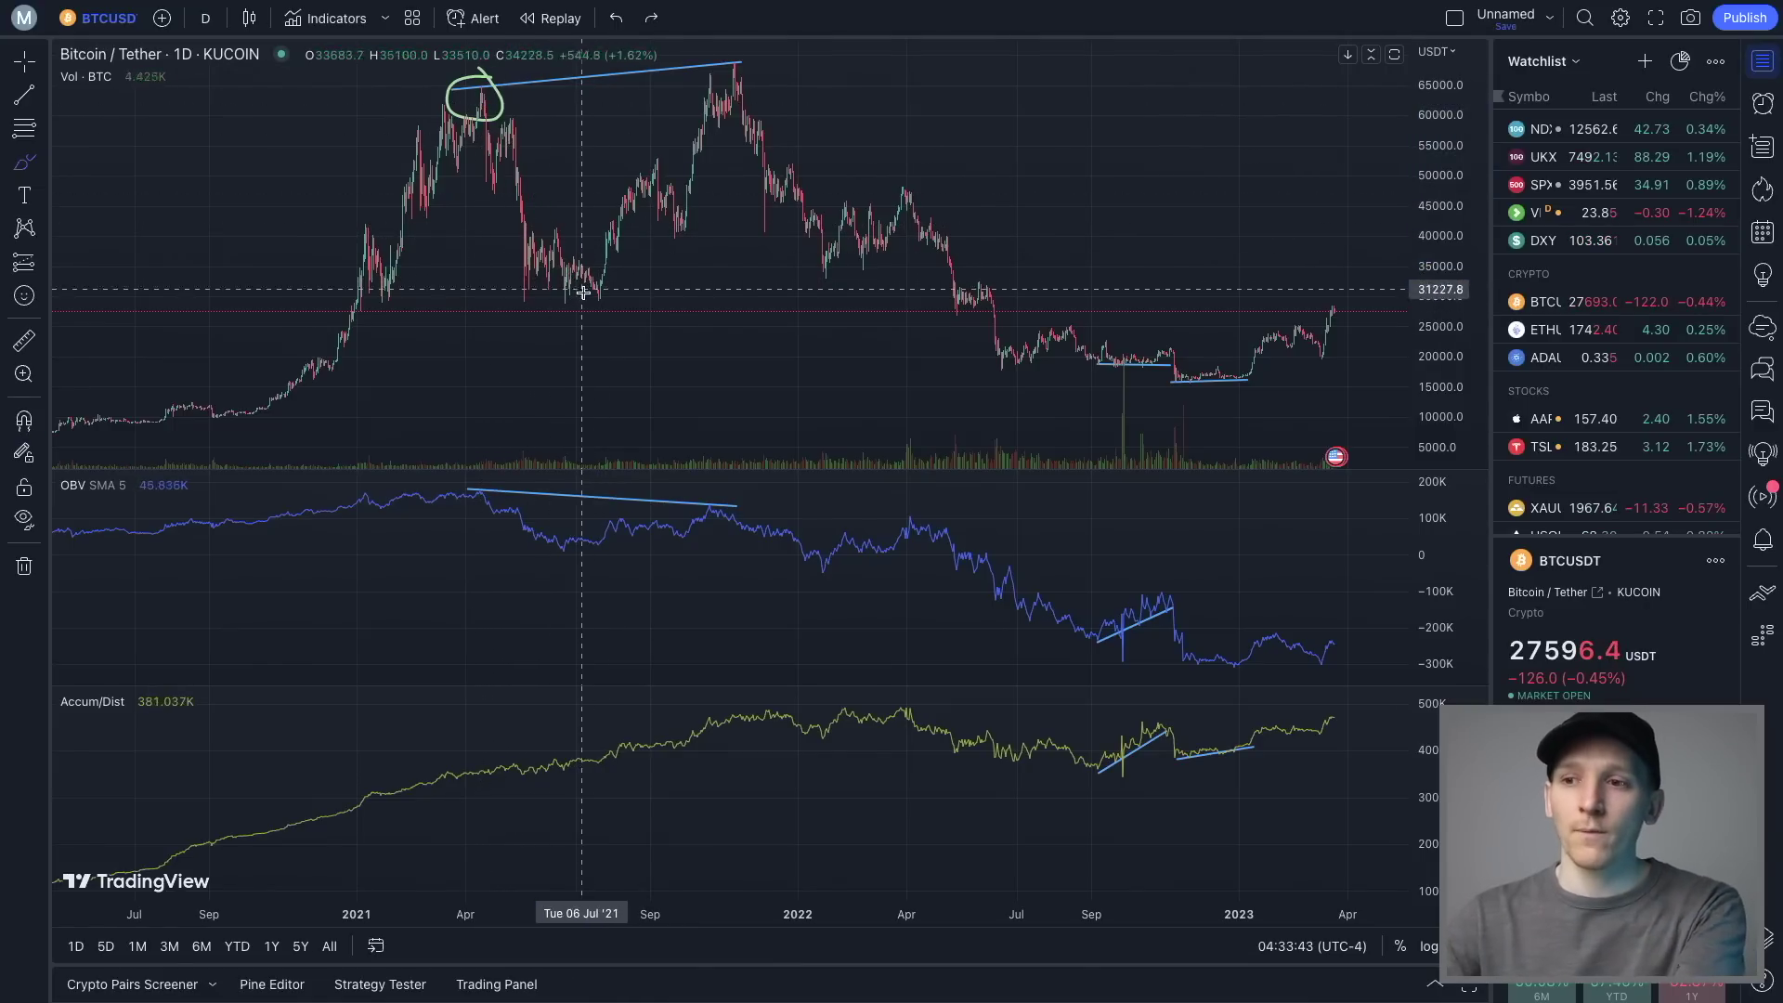
# Trace Bitcoin's price rise from July to October 2021 with one brush stroke, undoing the two extra strokes
pyautogui.moveTo(601, 281); pyautogui.dragTo(723, 94)
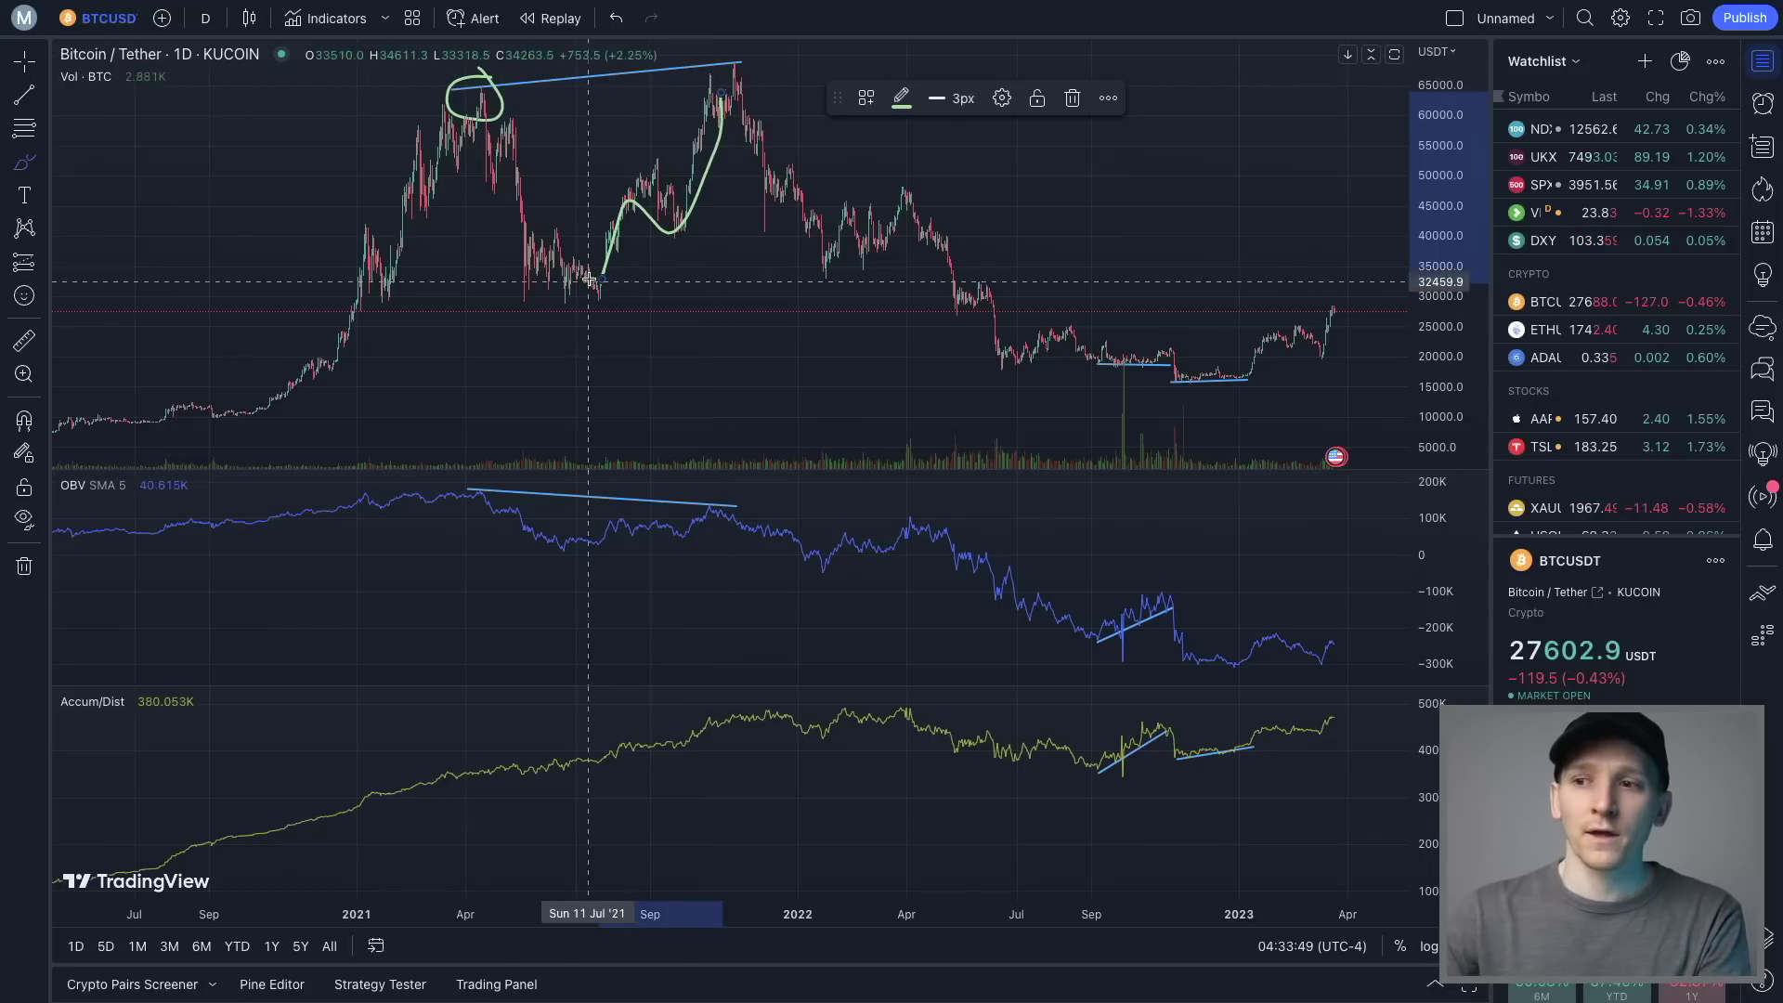
pyautogui.moveTo(588, 287); pyautogui.dragTo(719, 93)
pyautogui.moveTo(622, 300); pyautogui.dragTo(729, 119)
pyautogui.hotkey('ctrl', 'z')
pyautogui.hotkey('ctrl', 'z')
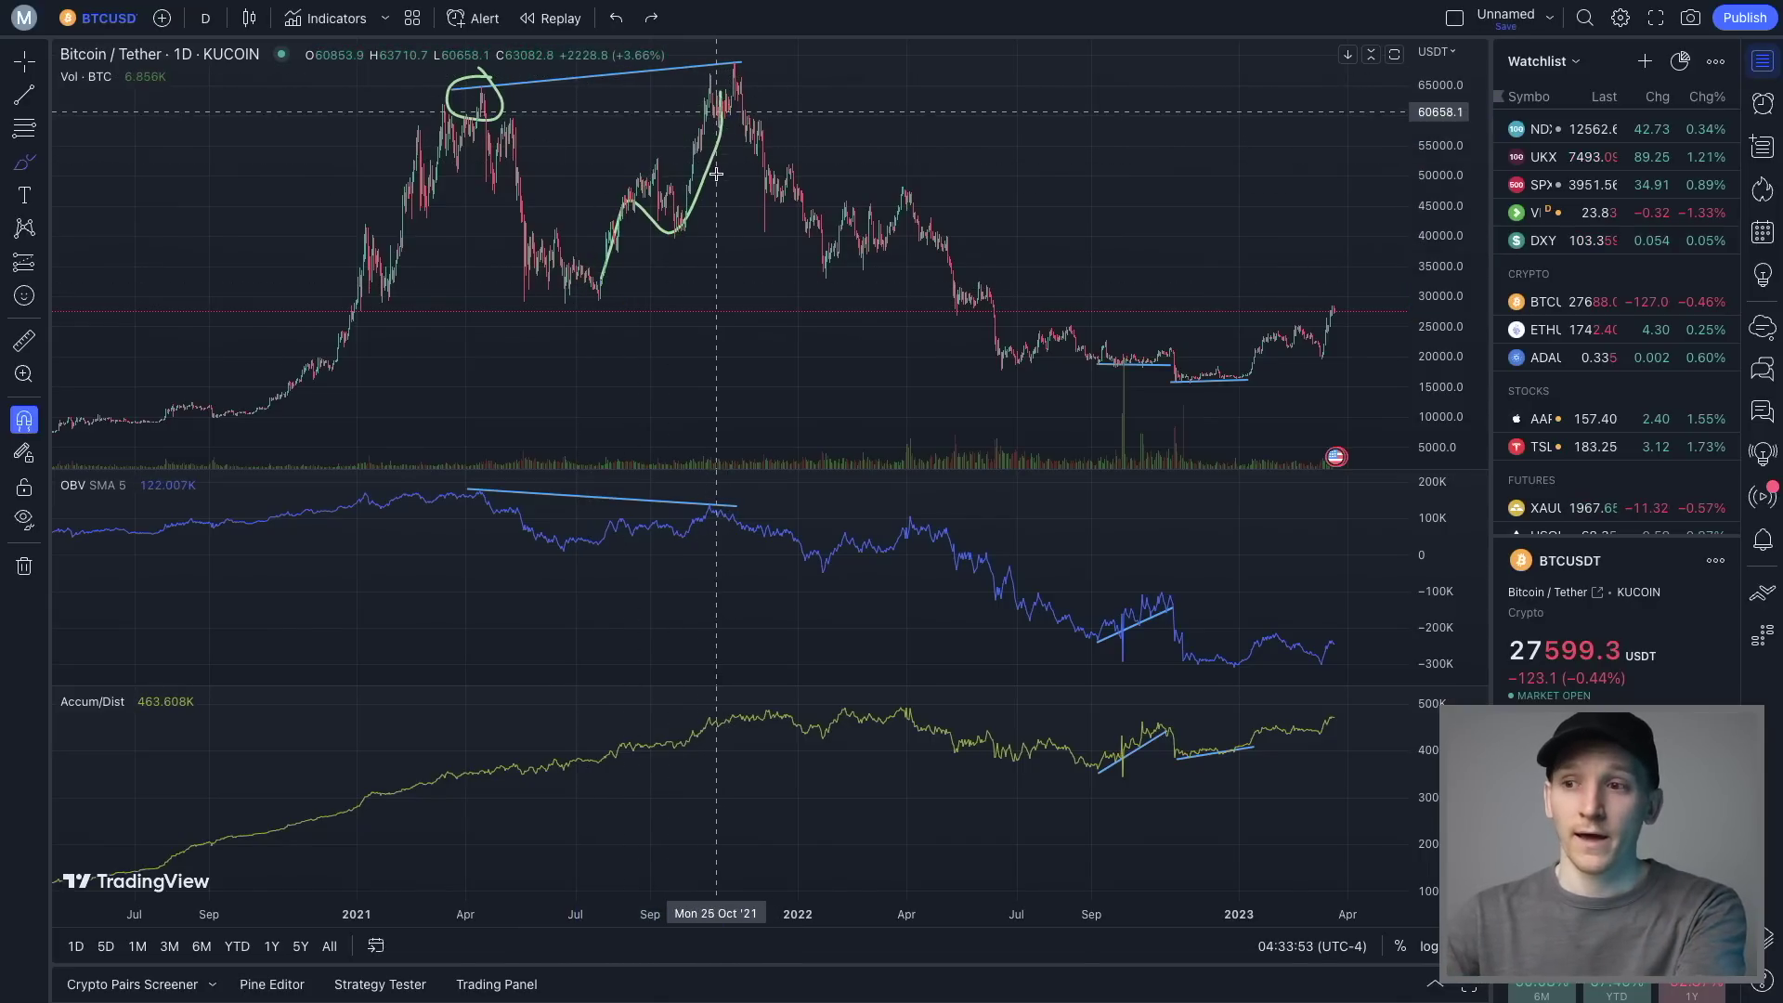
# Circle the November 2021 price peak, undo that circle, and circle the early-2021 high on the OBV line
pyautogui.moveTo(740, 69)
pyautogui.mouseDown()
pyautogui.moveTo(694, 64)
pyautogui.moveTo(717, 120)
pyautogui.moveTo(738, 65)
pyautogui.mouseUp()
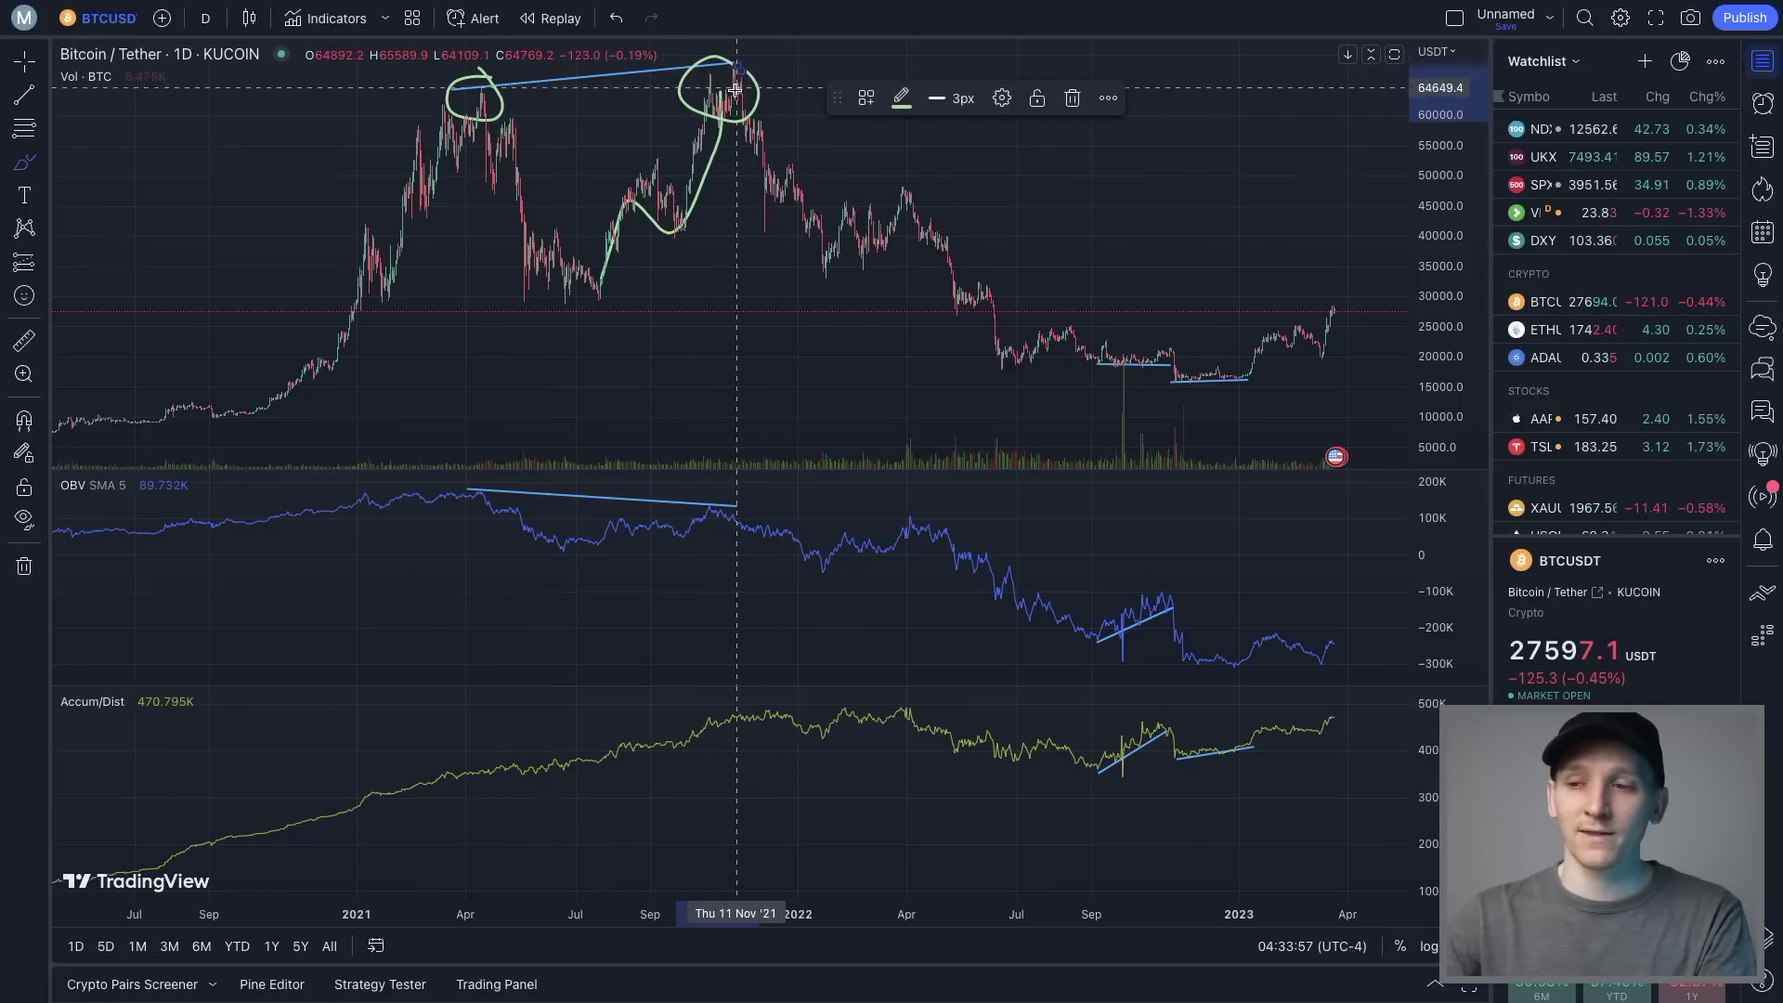
pyautogui.hotkey('ctrl', 'z')
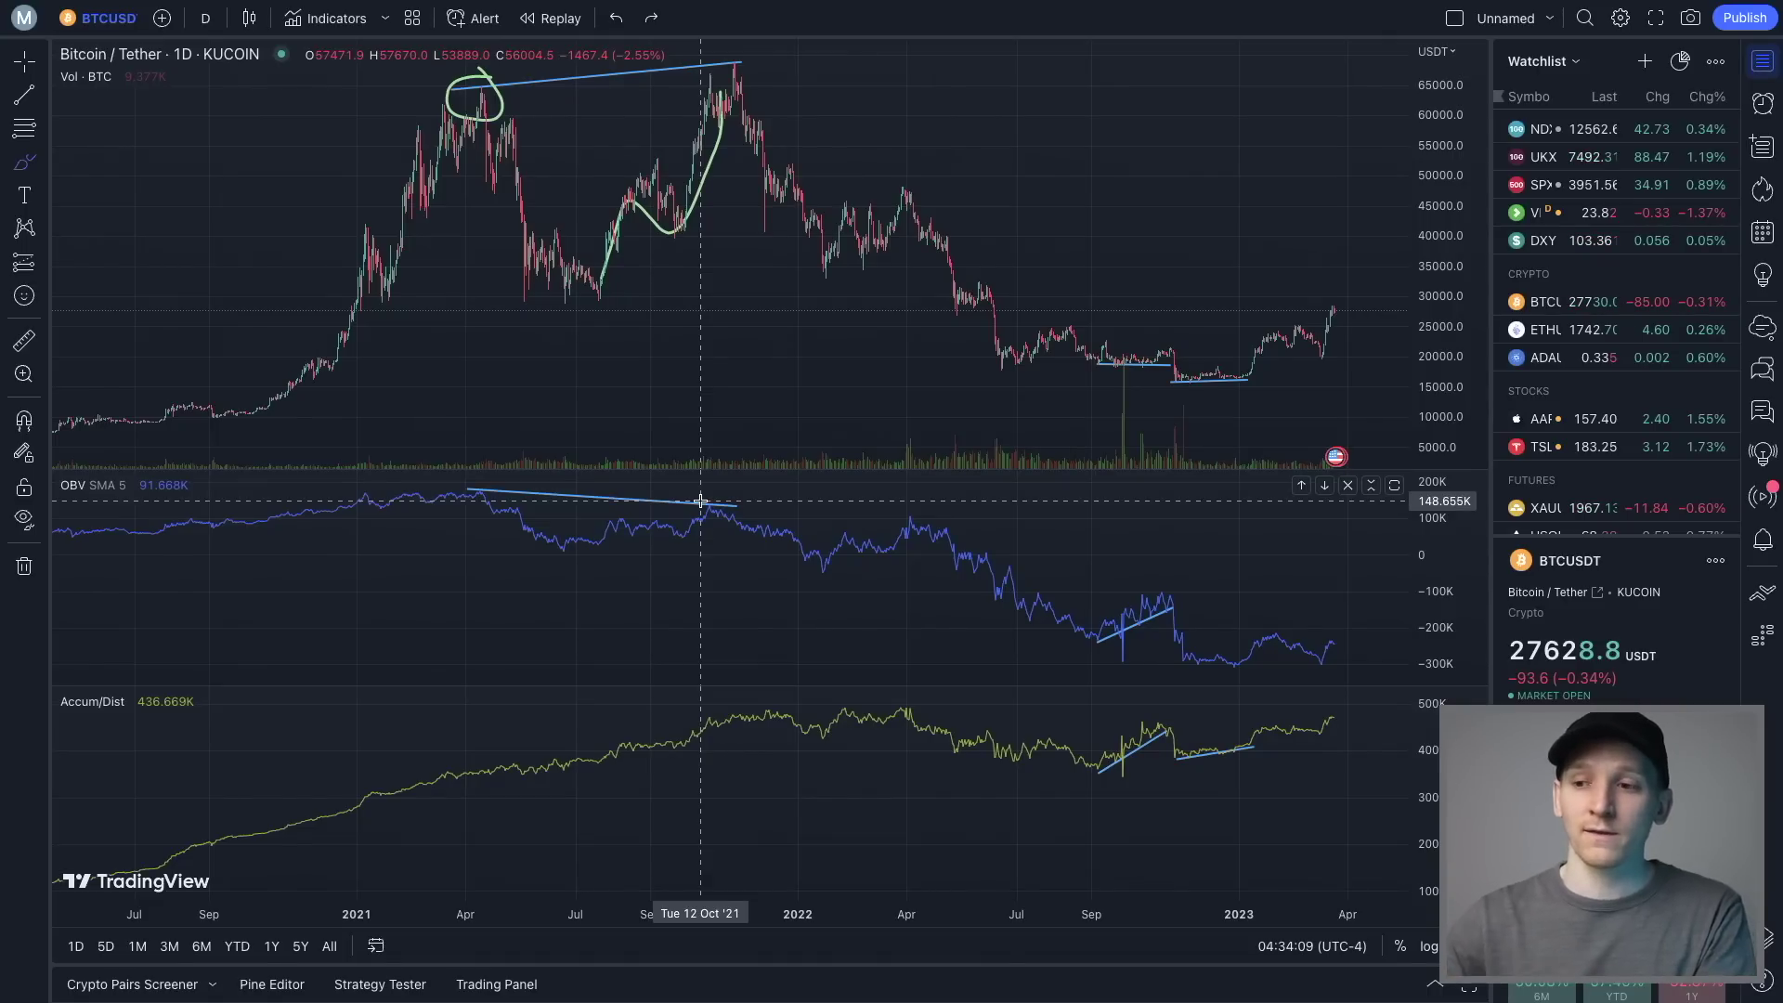
pyautogui.moveTo(490, 490)
pyautogui.mouseDown()
pyautogui.moveTo(436, 482)
pyautogui.moveTo(351, 508)
pyautogui.moveTo(481, 513)
pyautogui.moveTo(489, 489)
pyautogui.mouseUp()
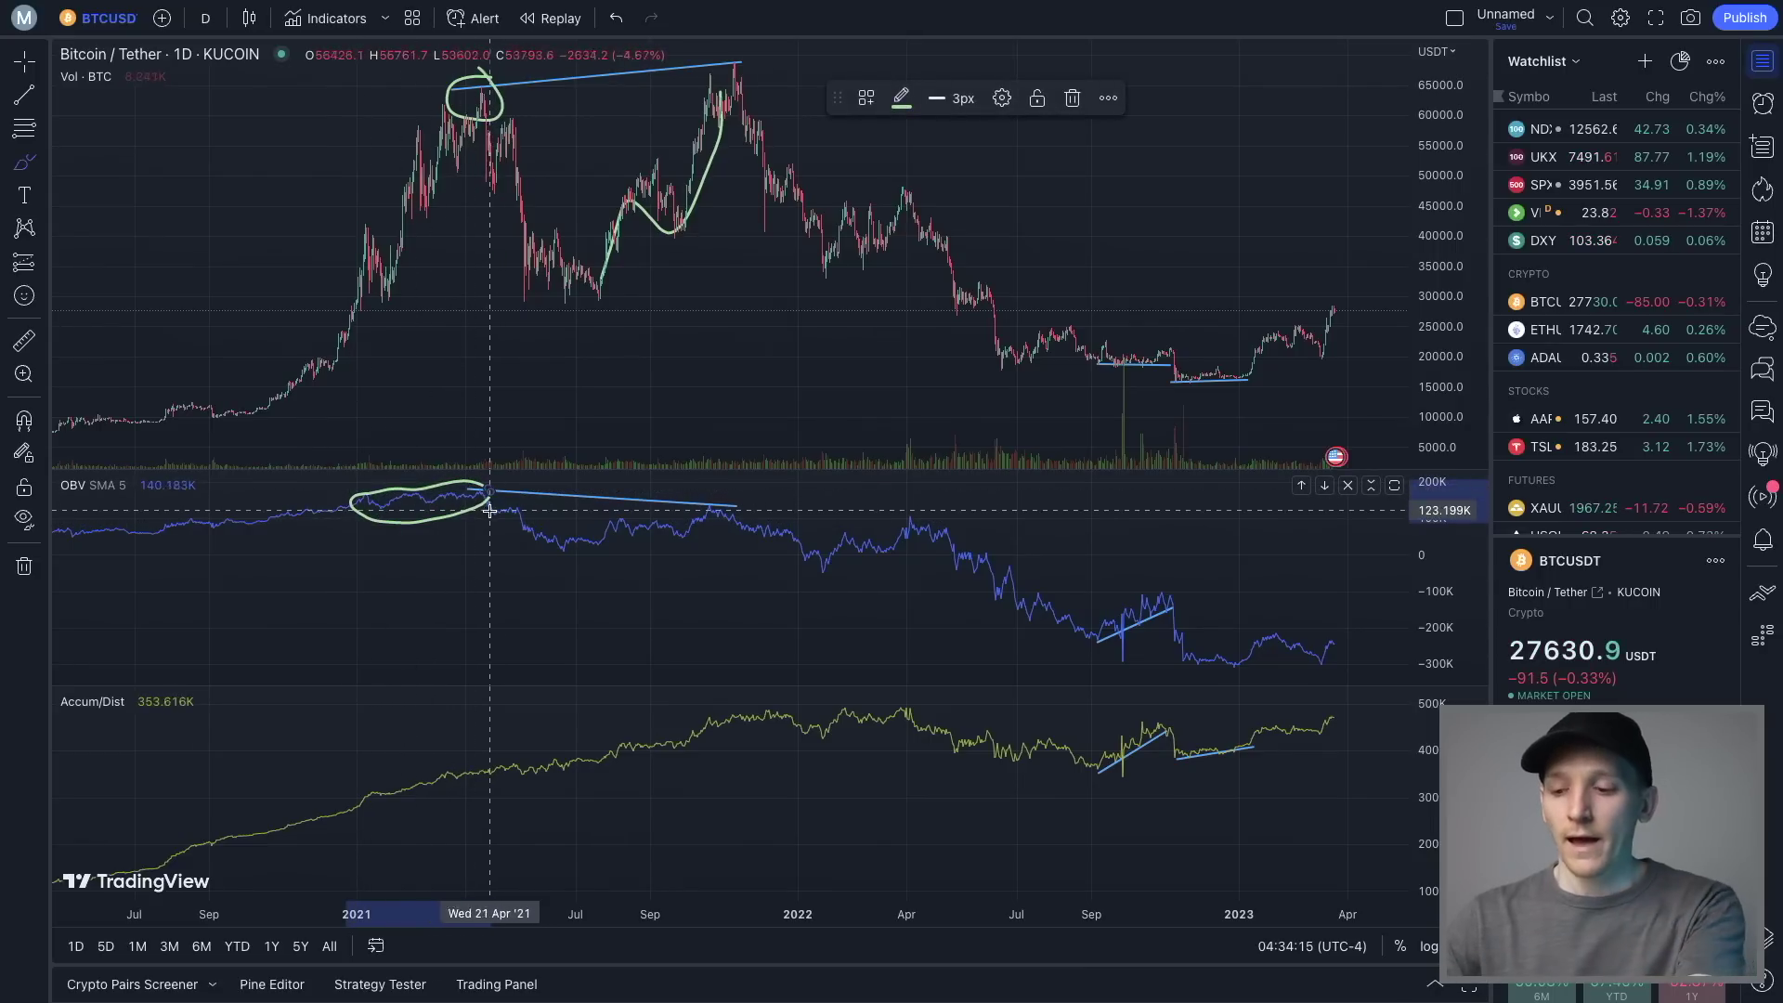
# Undo the early-2021 OBV circle, then try circling the November and April 2021 highs on the OBV line and undo both circles
pyautogui.hotkey('ctrl', 'z')
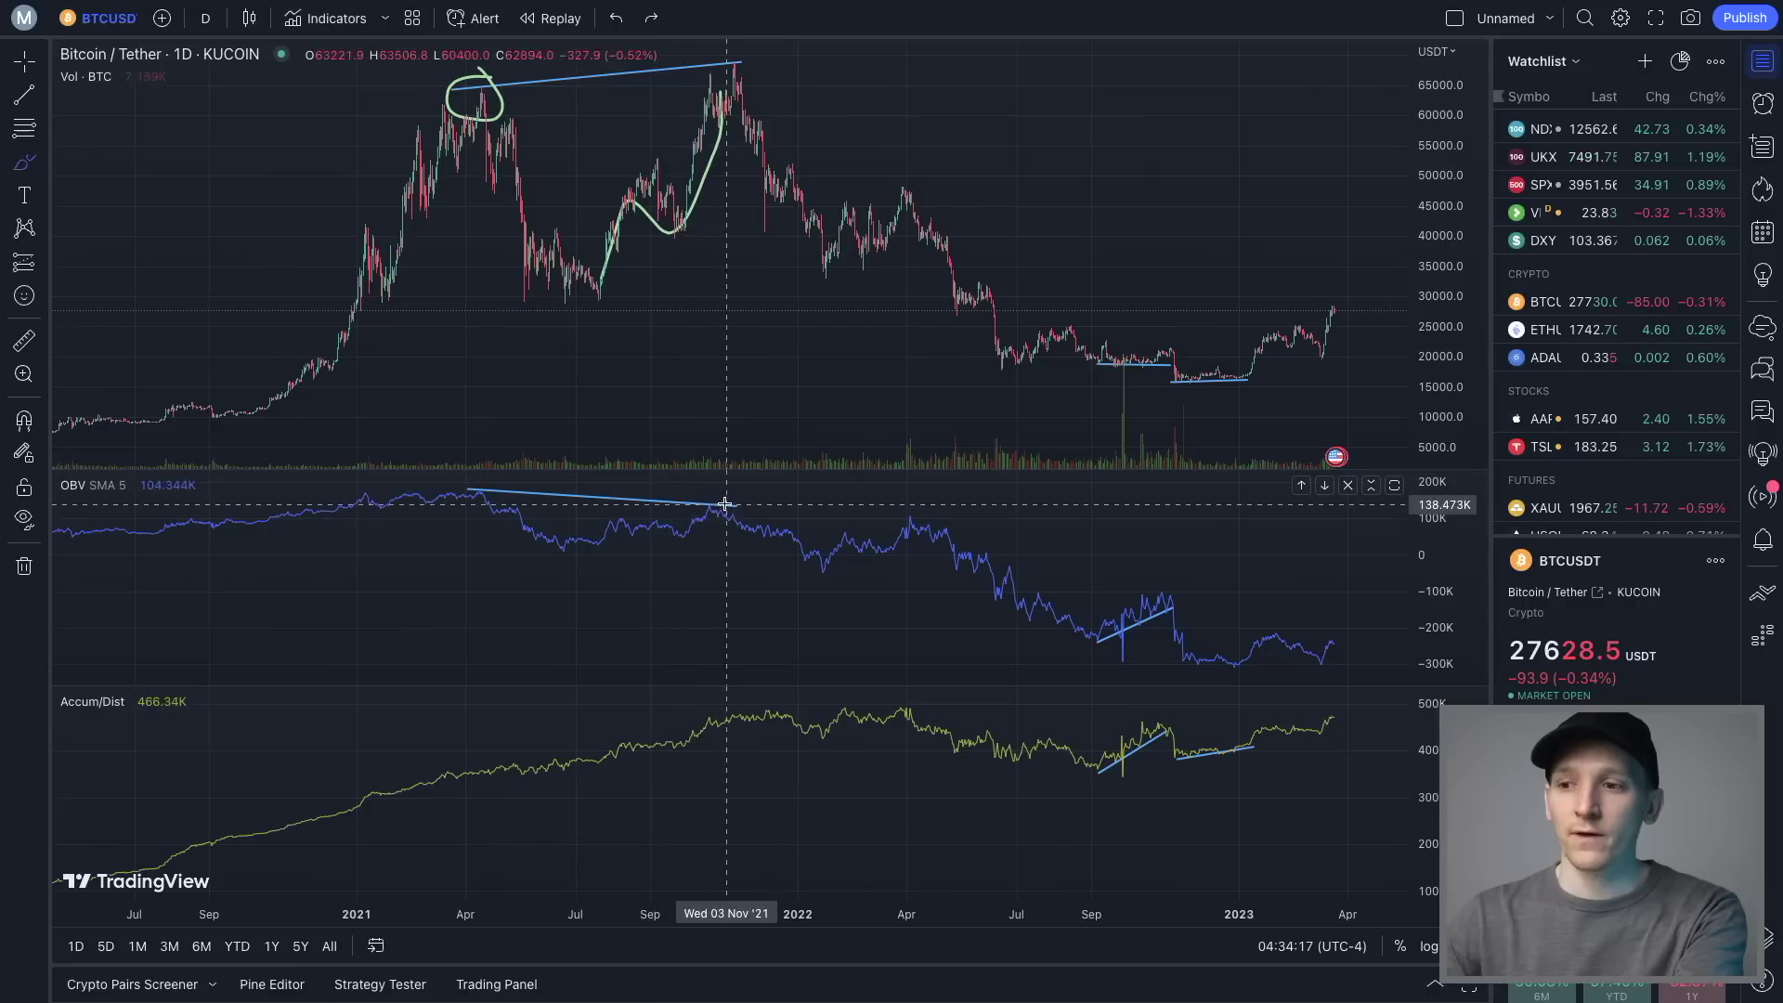
pyautogui.moveTo(724, 493); pyautogui.dragTo(700, 524)
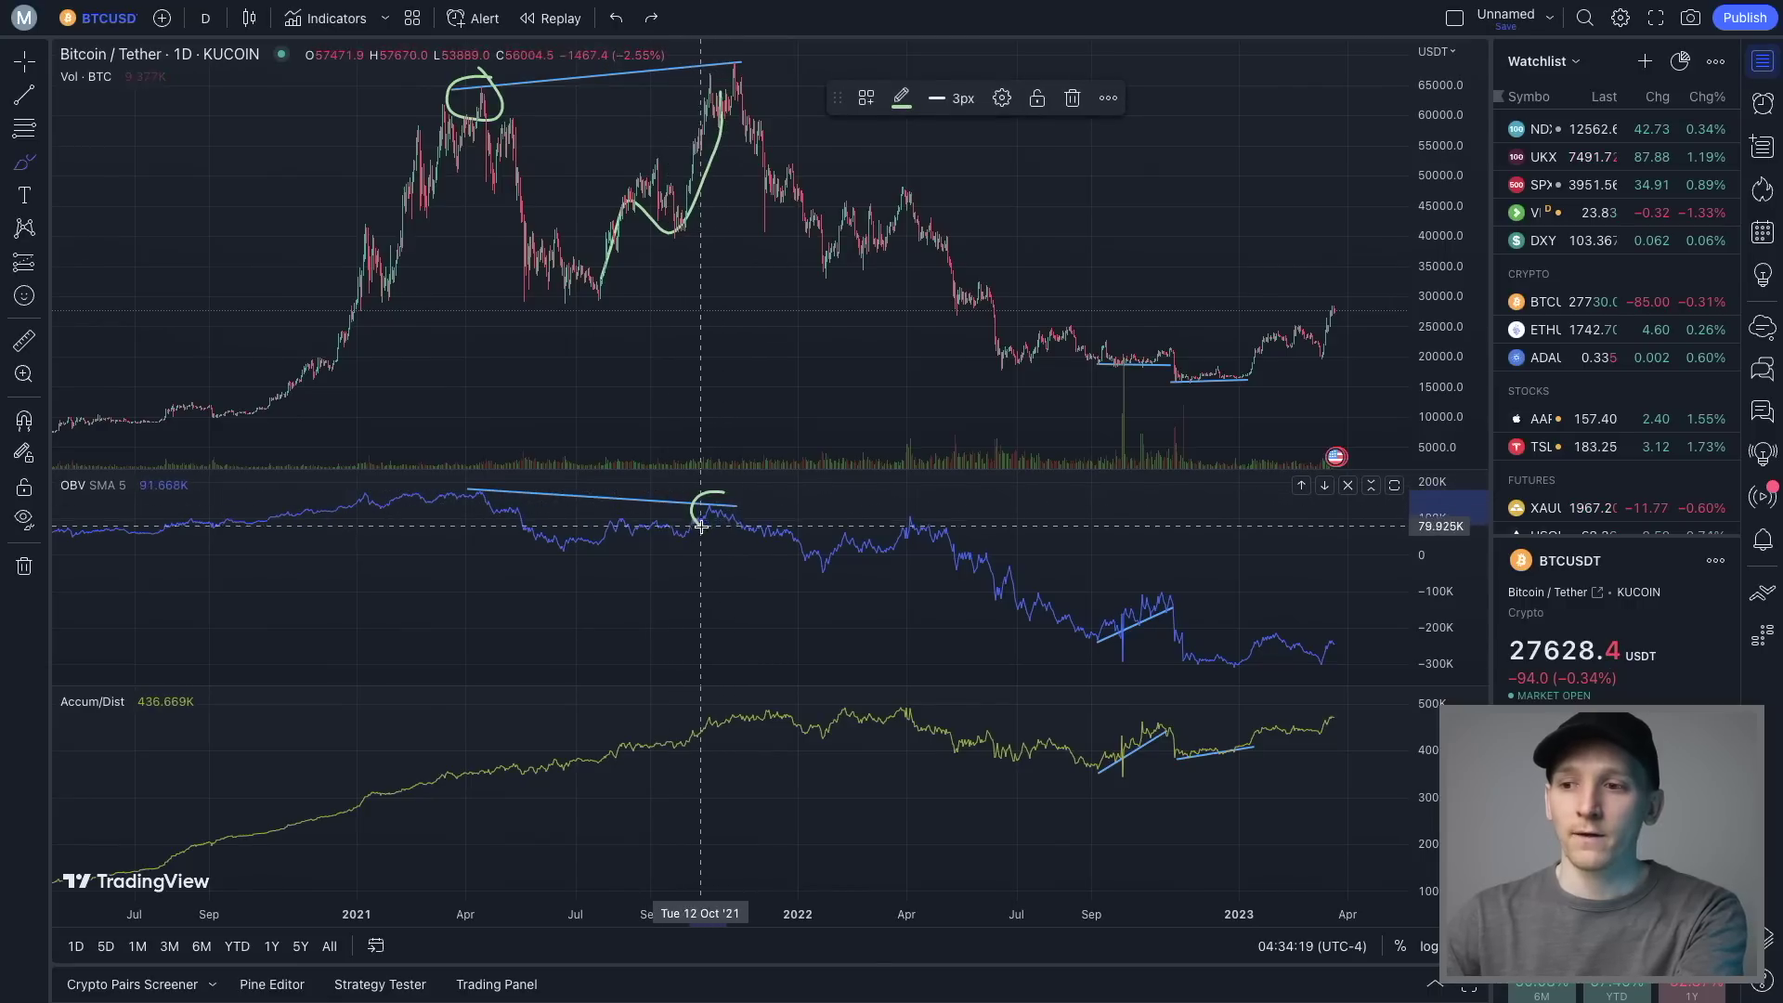
pyautogui.moveTo(490, 483)
pyautogui.mouseDown()
pyautogui.moveTo(470, 506)
pyautogui.moveTo(497, 490)
pyautogui.mouseUp()
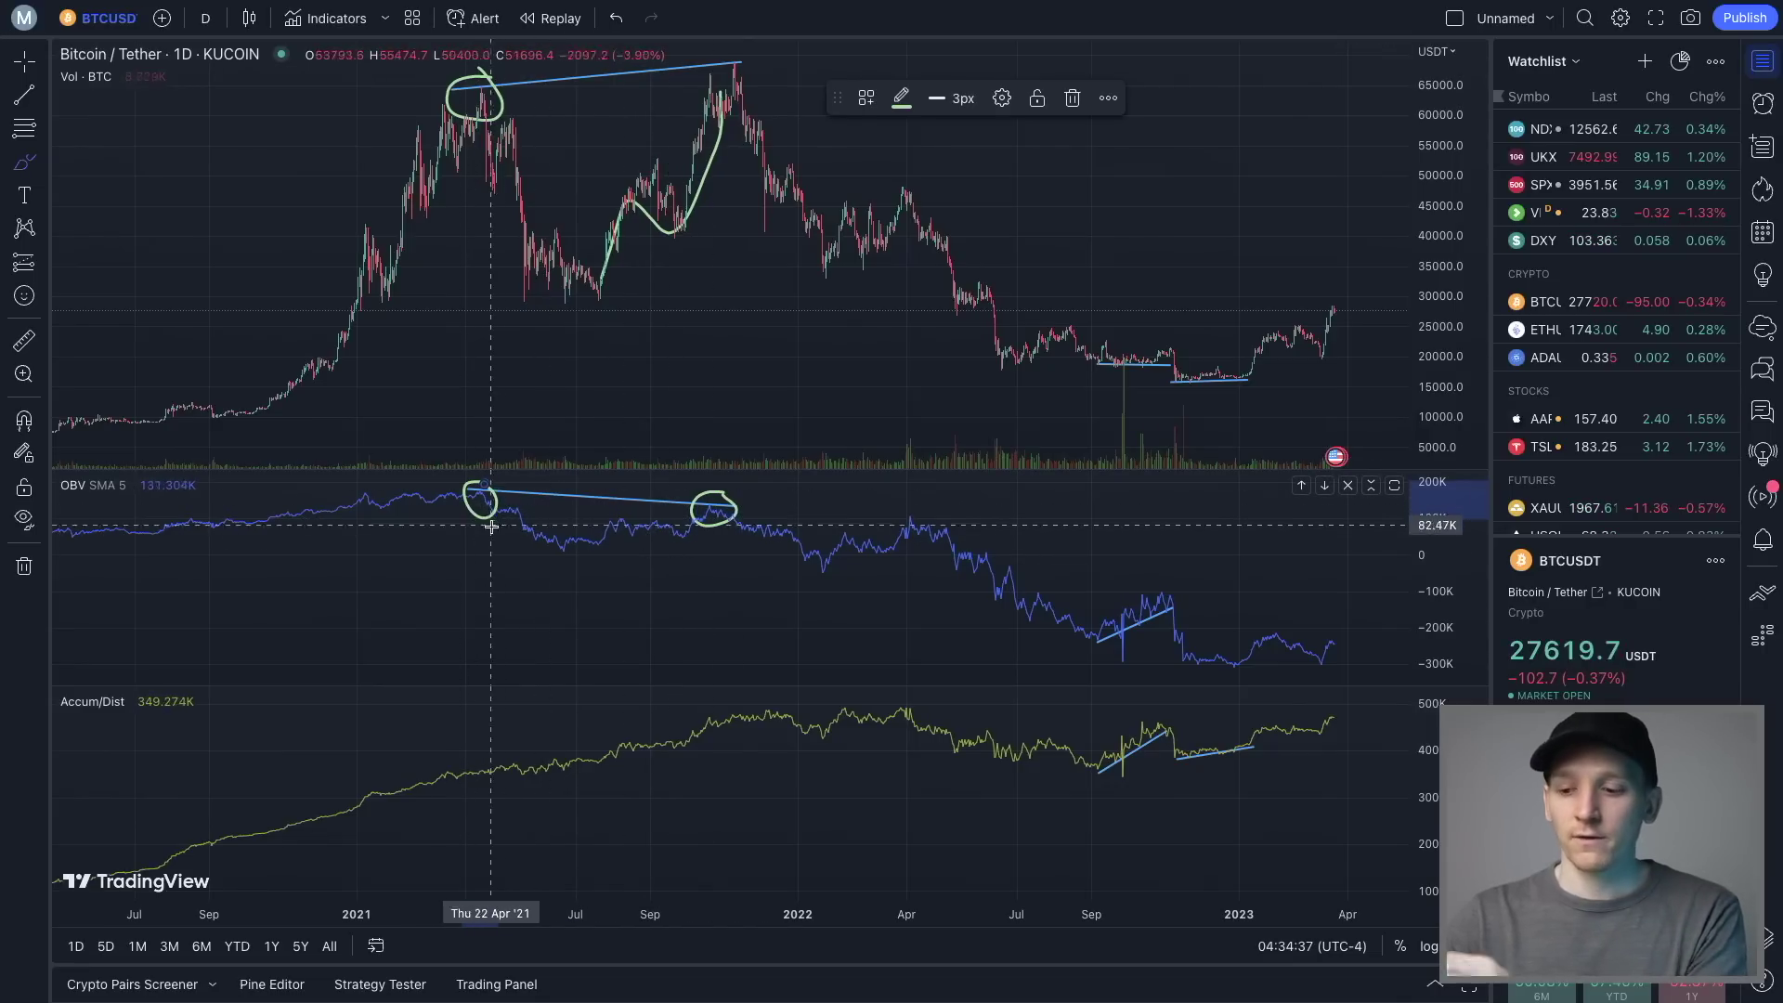
pyautogui.hotkey('ctrl', 'z')
# Trace the OBV line from April to November 2021, add trial strokes on the price and the November OBV high, and undo them all
pyautogui.moveTo(476, 491)
pyautogui.mouseDown()
pyautogui.moveTo(530, 525)
pyautogui.moveTo(730, 509)
pyautogui.mouseUp()
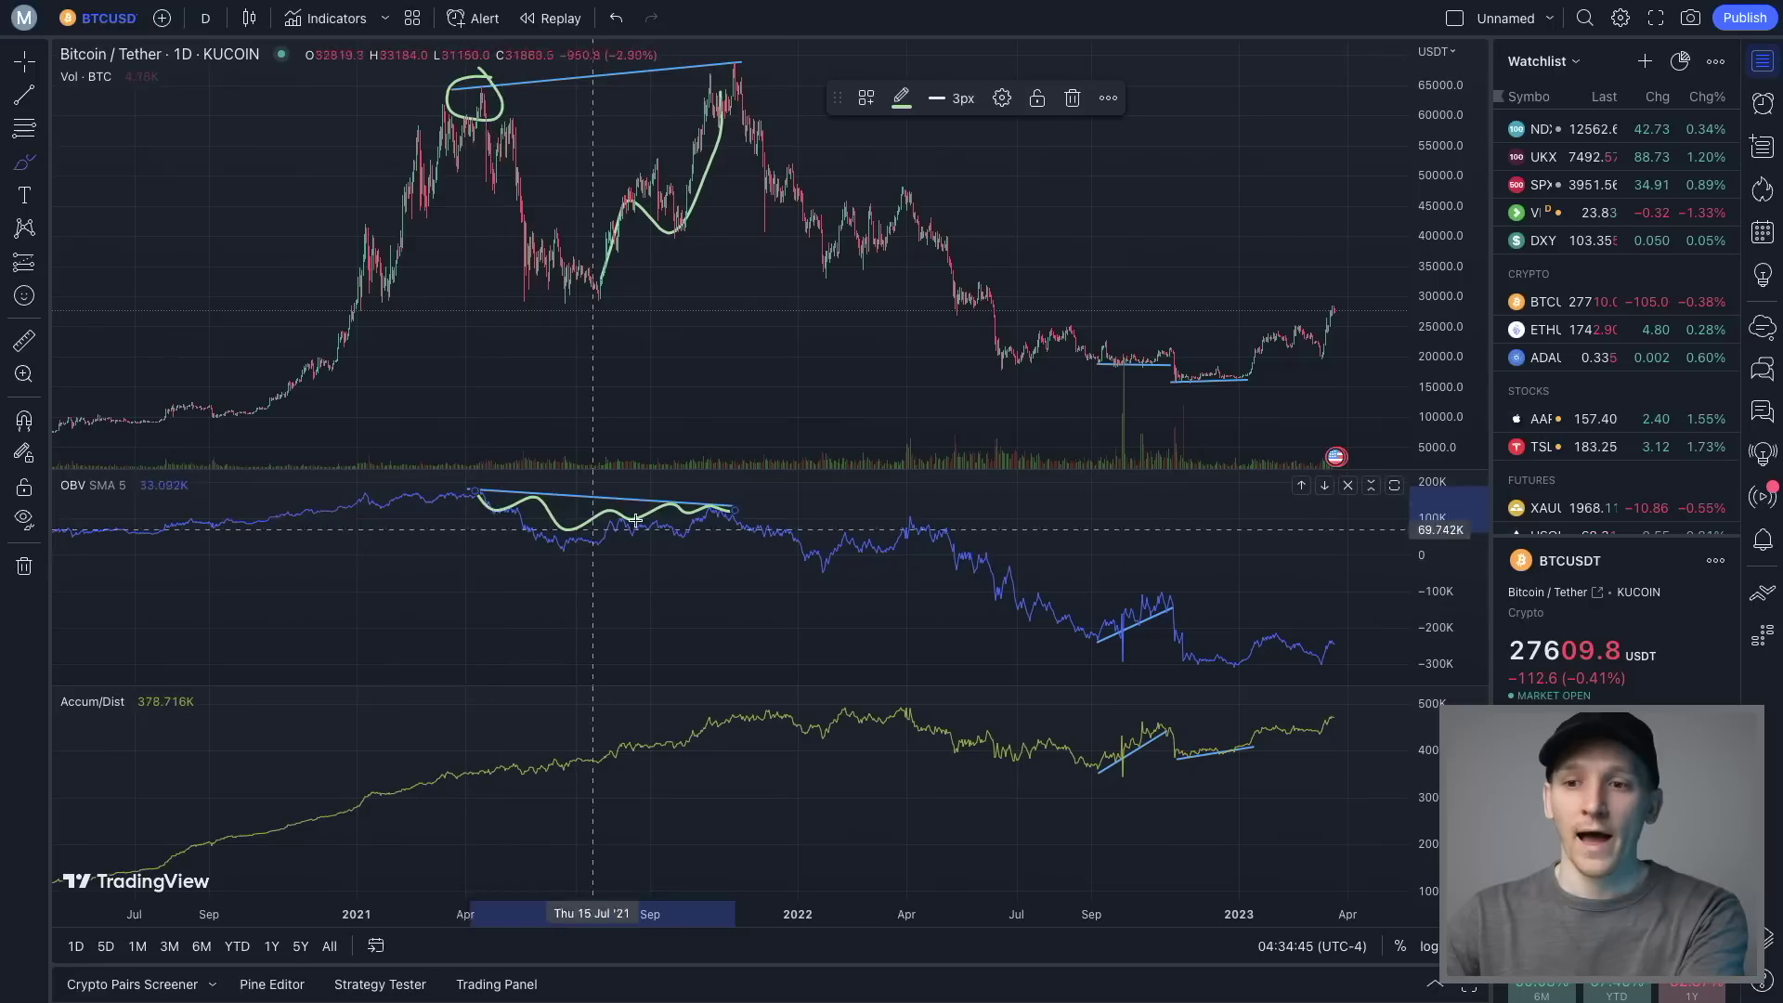
pyautogui.hotkey('ctrl', 'z')
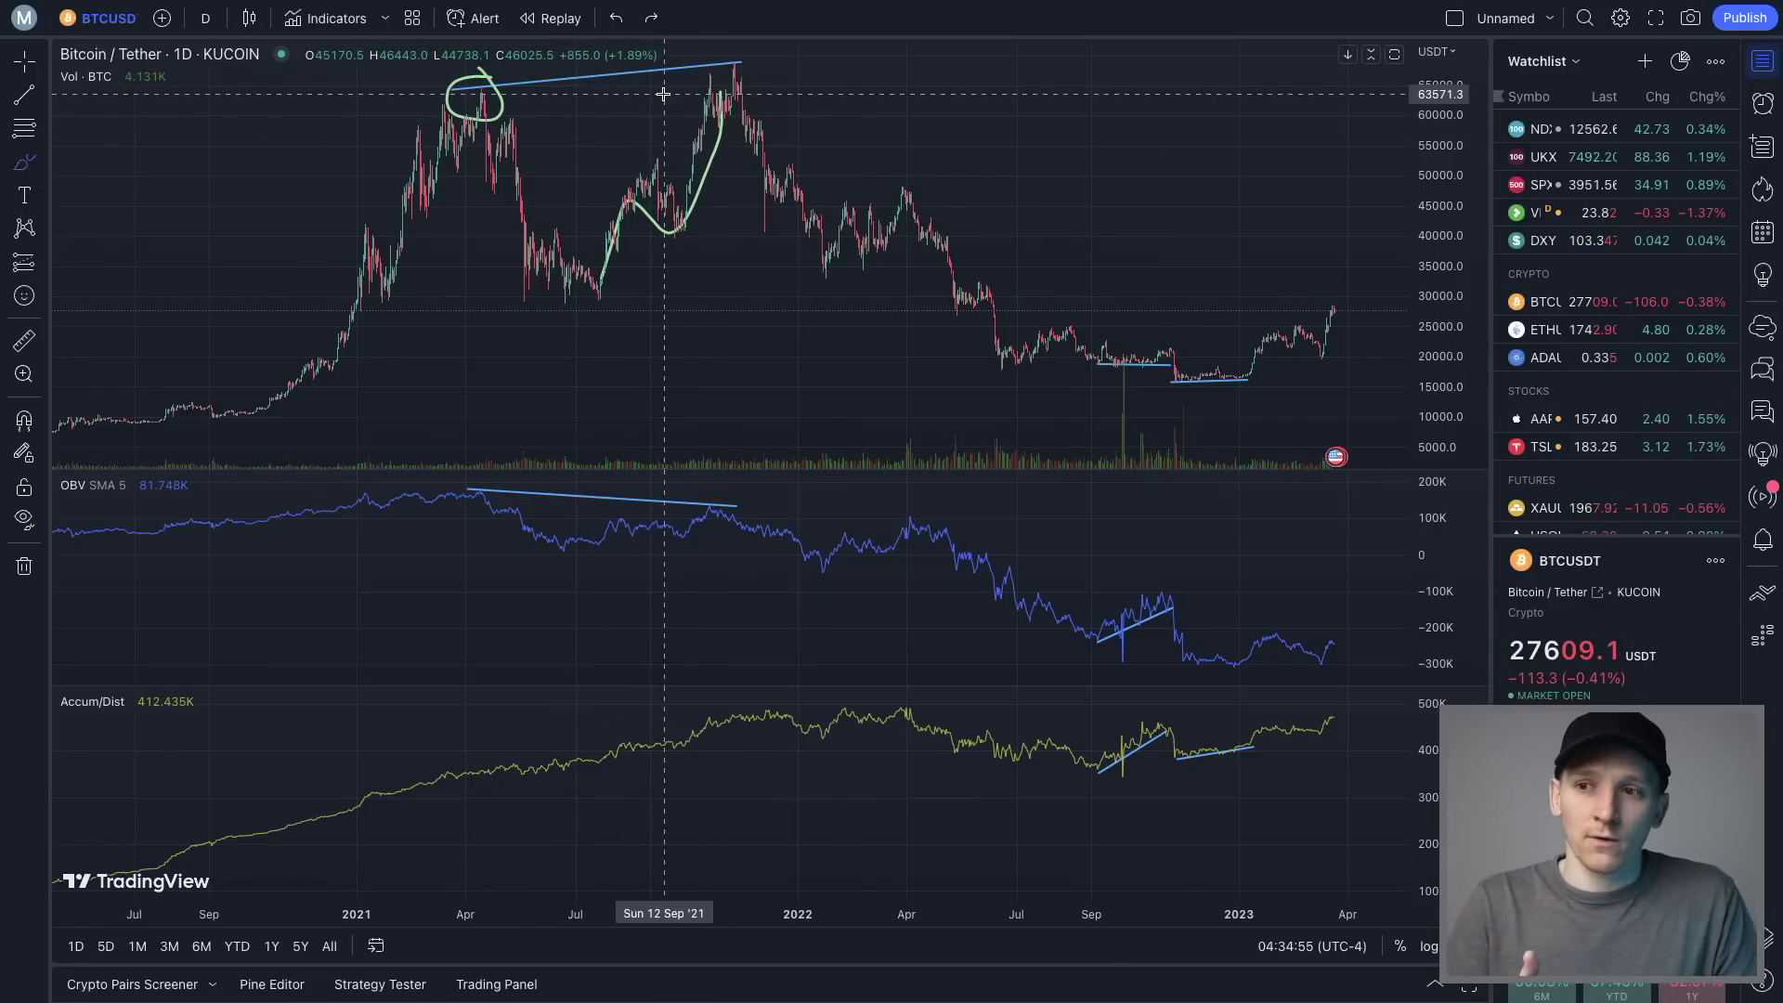
pyautogui.moveTo(213, 414)
pyautogui.mouseDown()
pyautogui.moveTo(473, 354)
pyautogui.moveTo(595, 290)
pyautogui.mouseUp()
pyautogui.hotkey('ctrl', 'z')
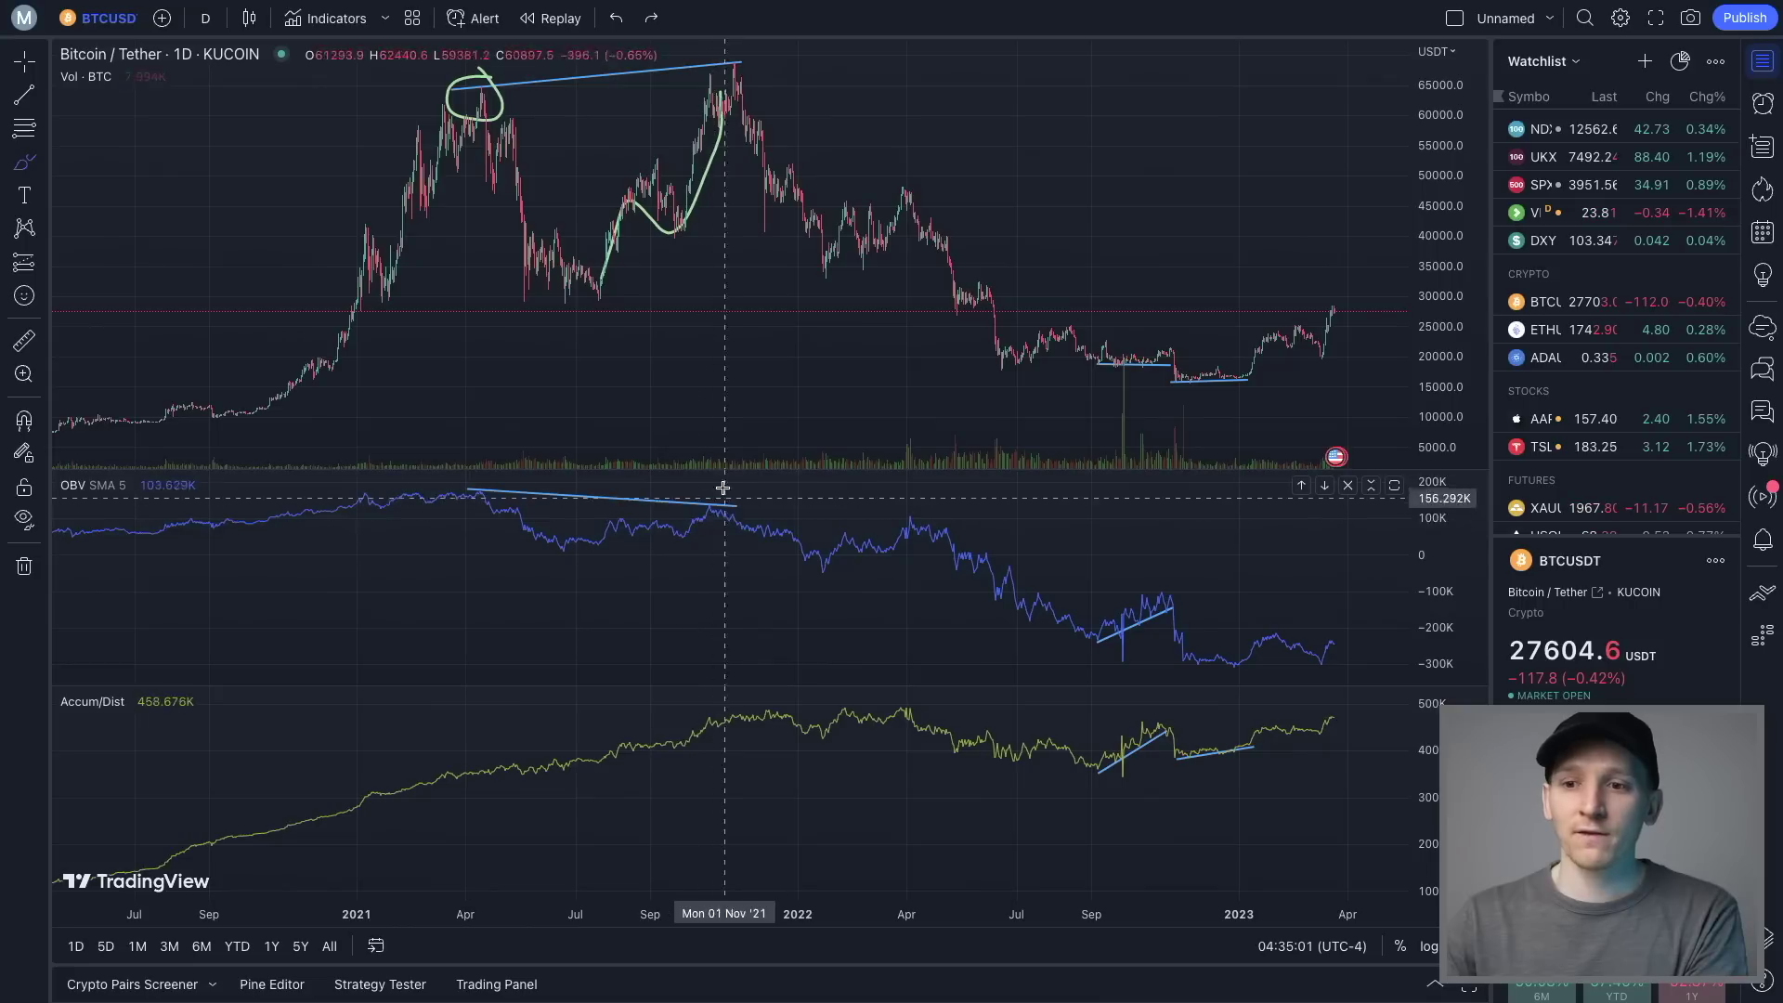
pyautogui.moveTo(709, 508); pyautogui.dragTo(717, 476)
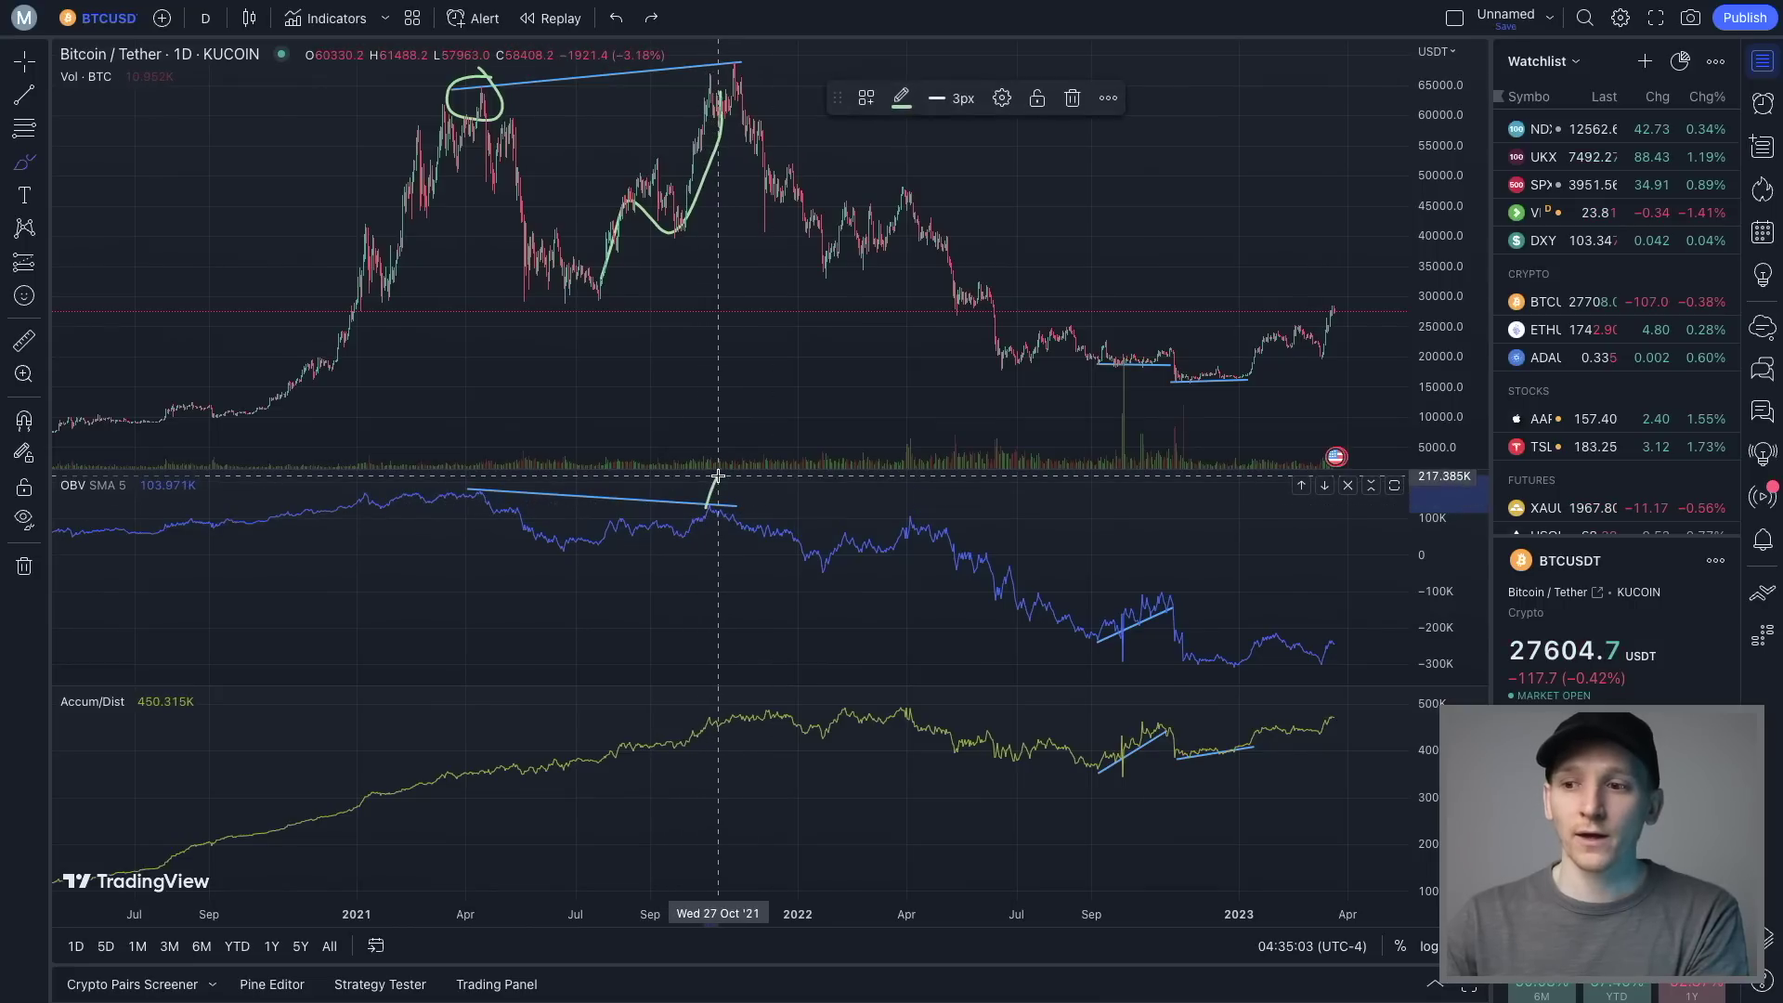
pyautogui.hotkey('ctrl', 'z')
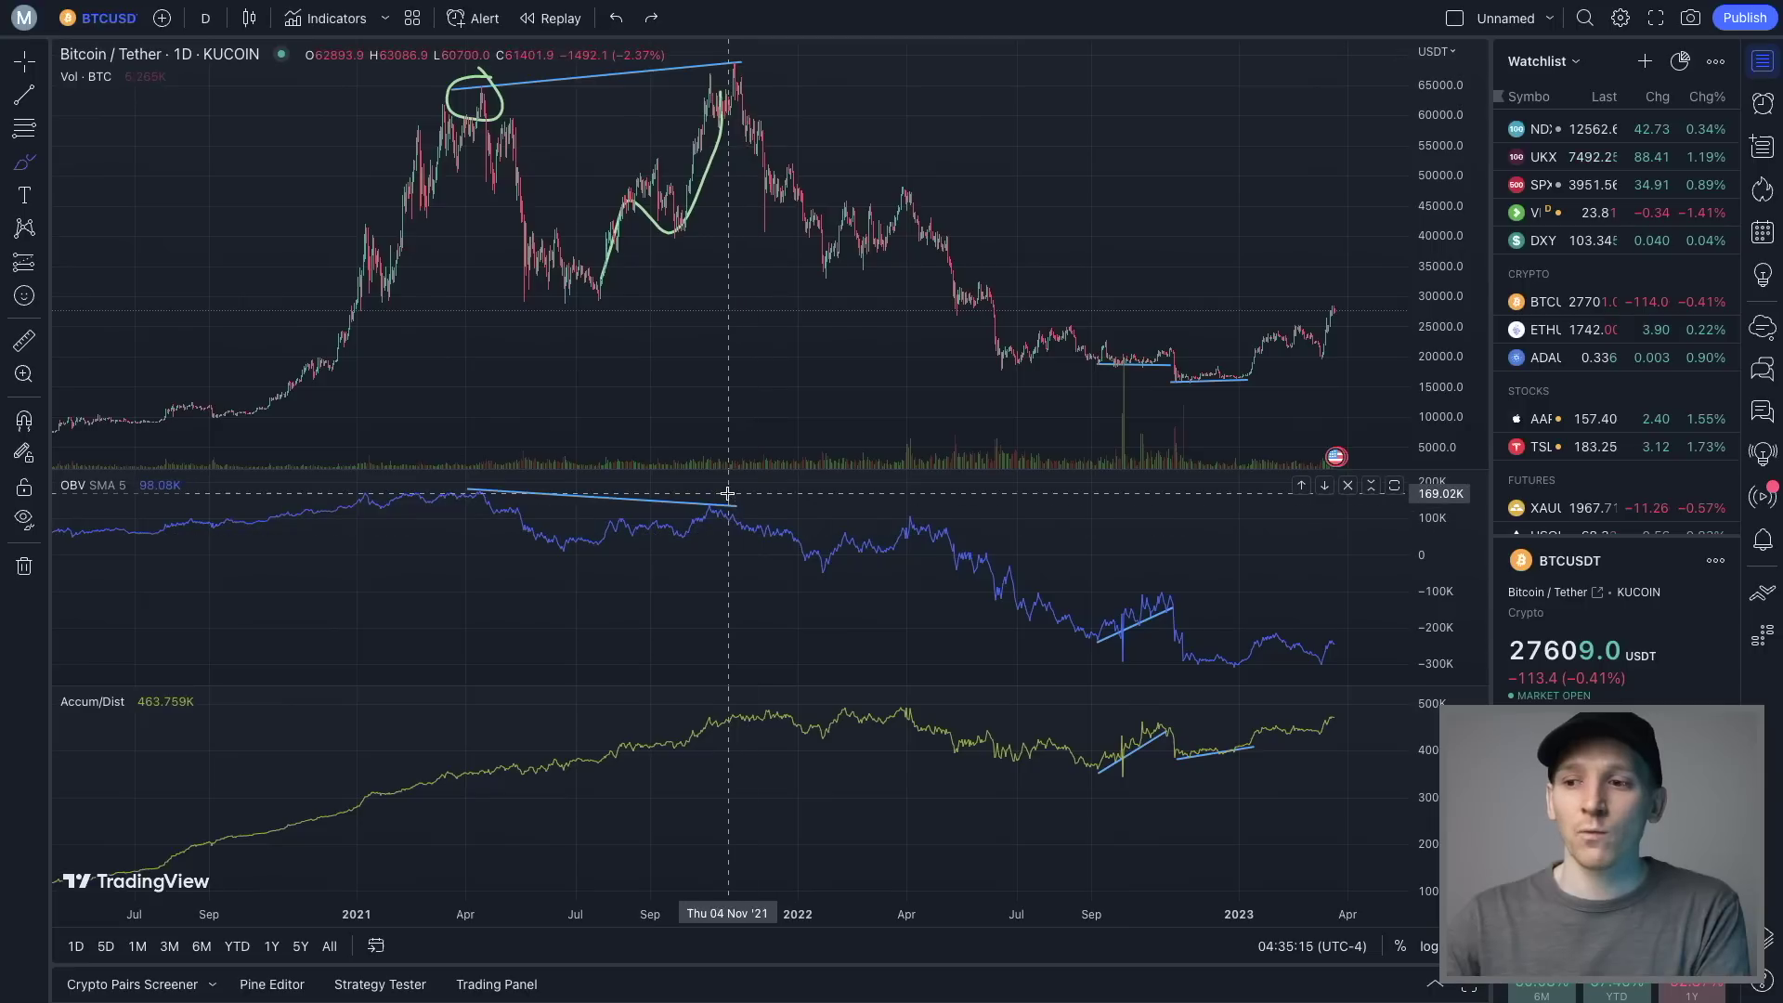
# Circle the November 2021 high on the OBV line, and undo the circle drawn around the matching price peak
pyautogui.moveTo(719, 500)
pyautogui.mouseDown()
pyautogui.moveTo(706, 537)
pyautogui.moveTo(754, 520)
pyautogui.moveTo(721, 488)
pyautogui.mouseUp()
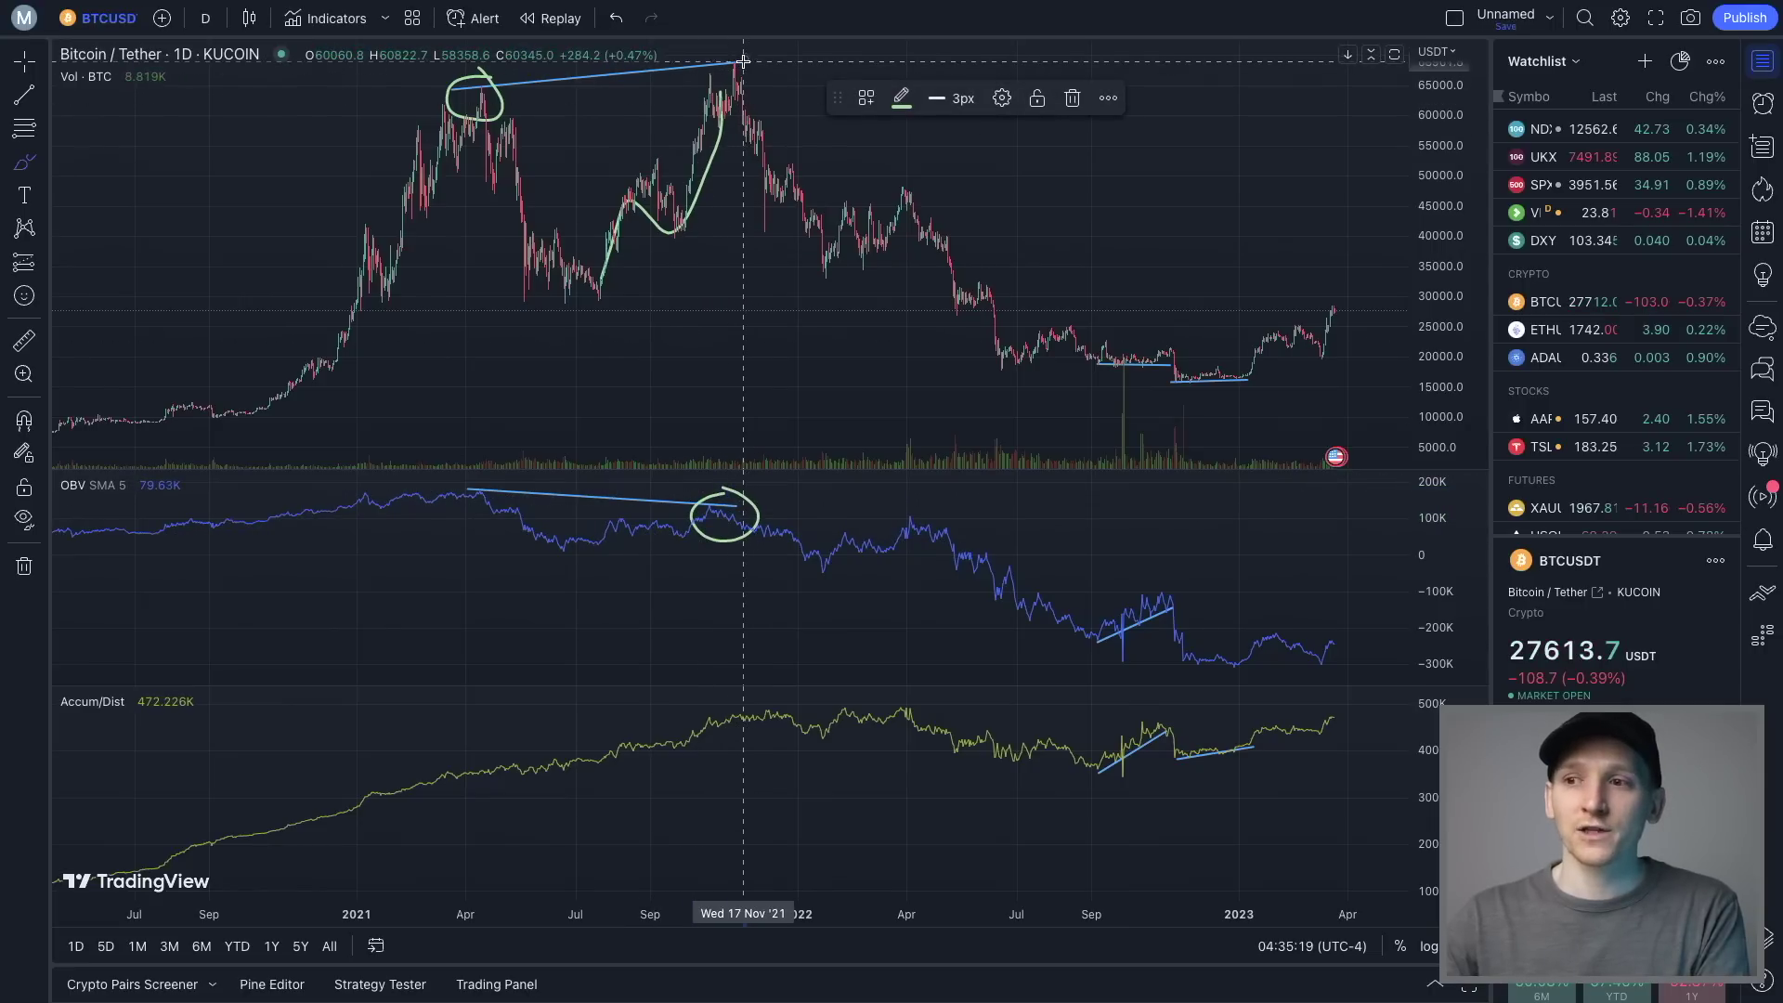
pyautogui.moveTo(707, 62); pyautogui.dragTo(749, 108)
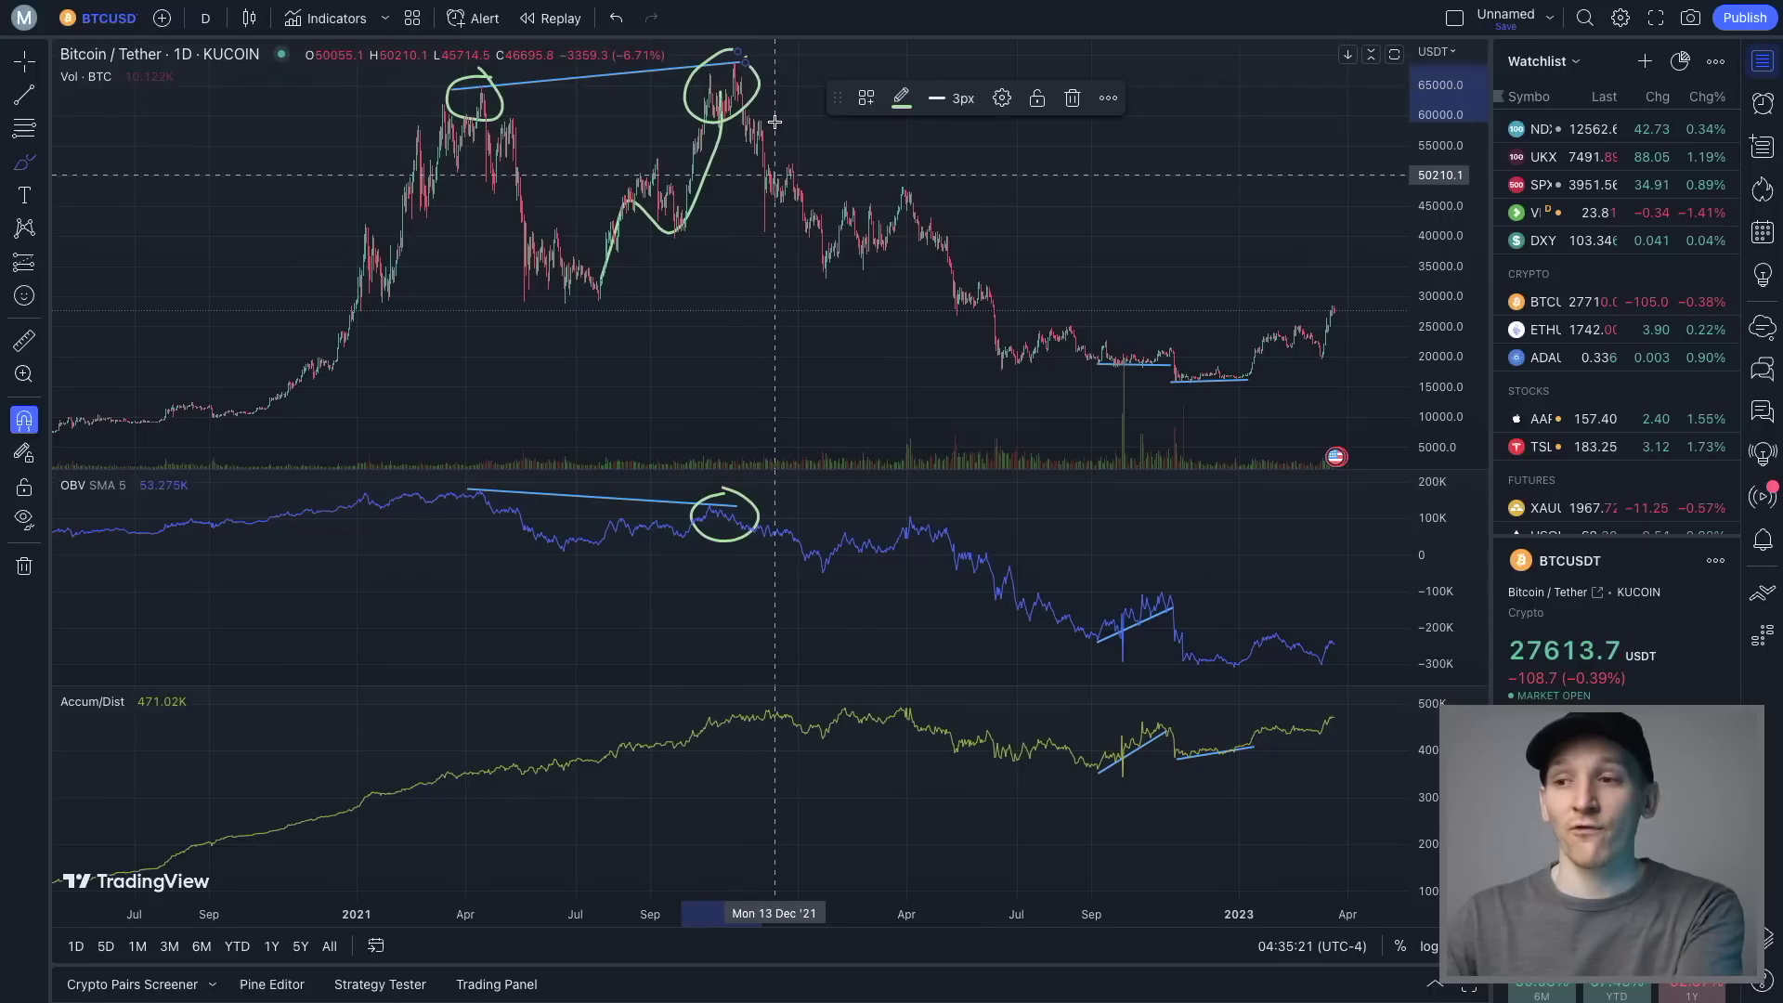
pyautogui.hotkey('ctrl', 'z')
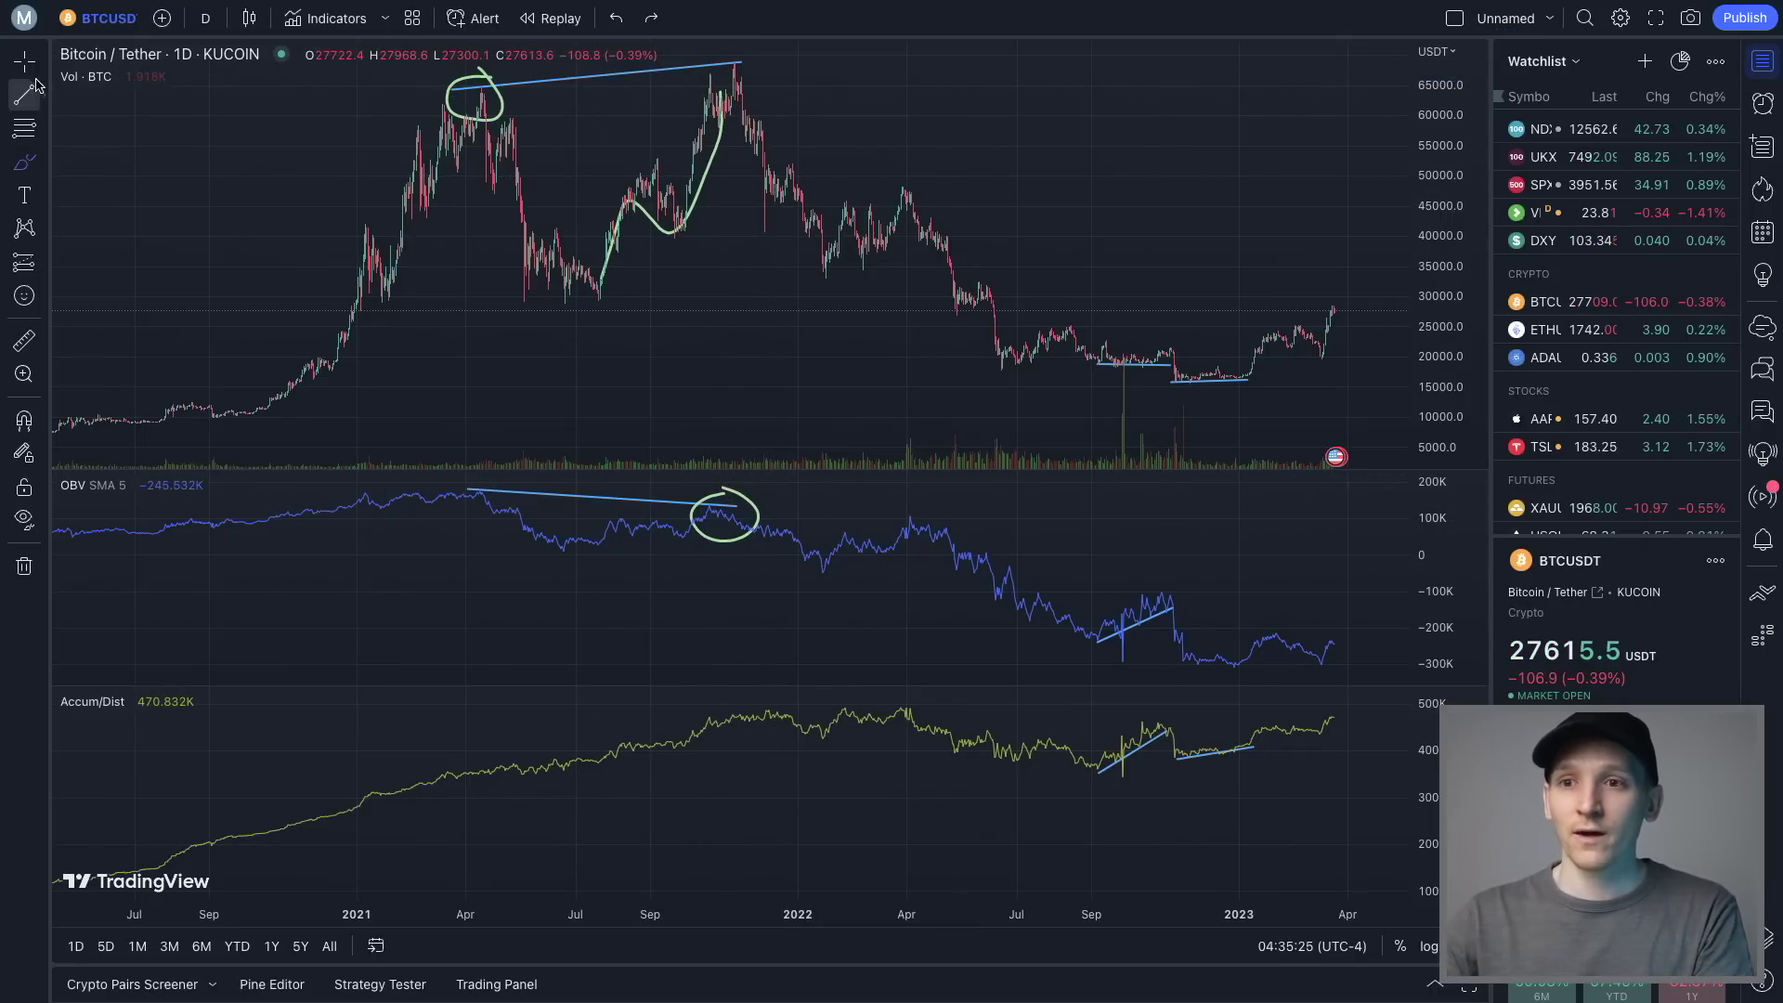
# Use the Brush tool to circle the September to November 2022 rise on the OBV line, undoing the circle around that period's price
pyautogui.moveTo(876, 357); pyautogui.dragTo(696, 325)
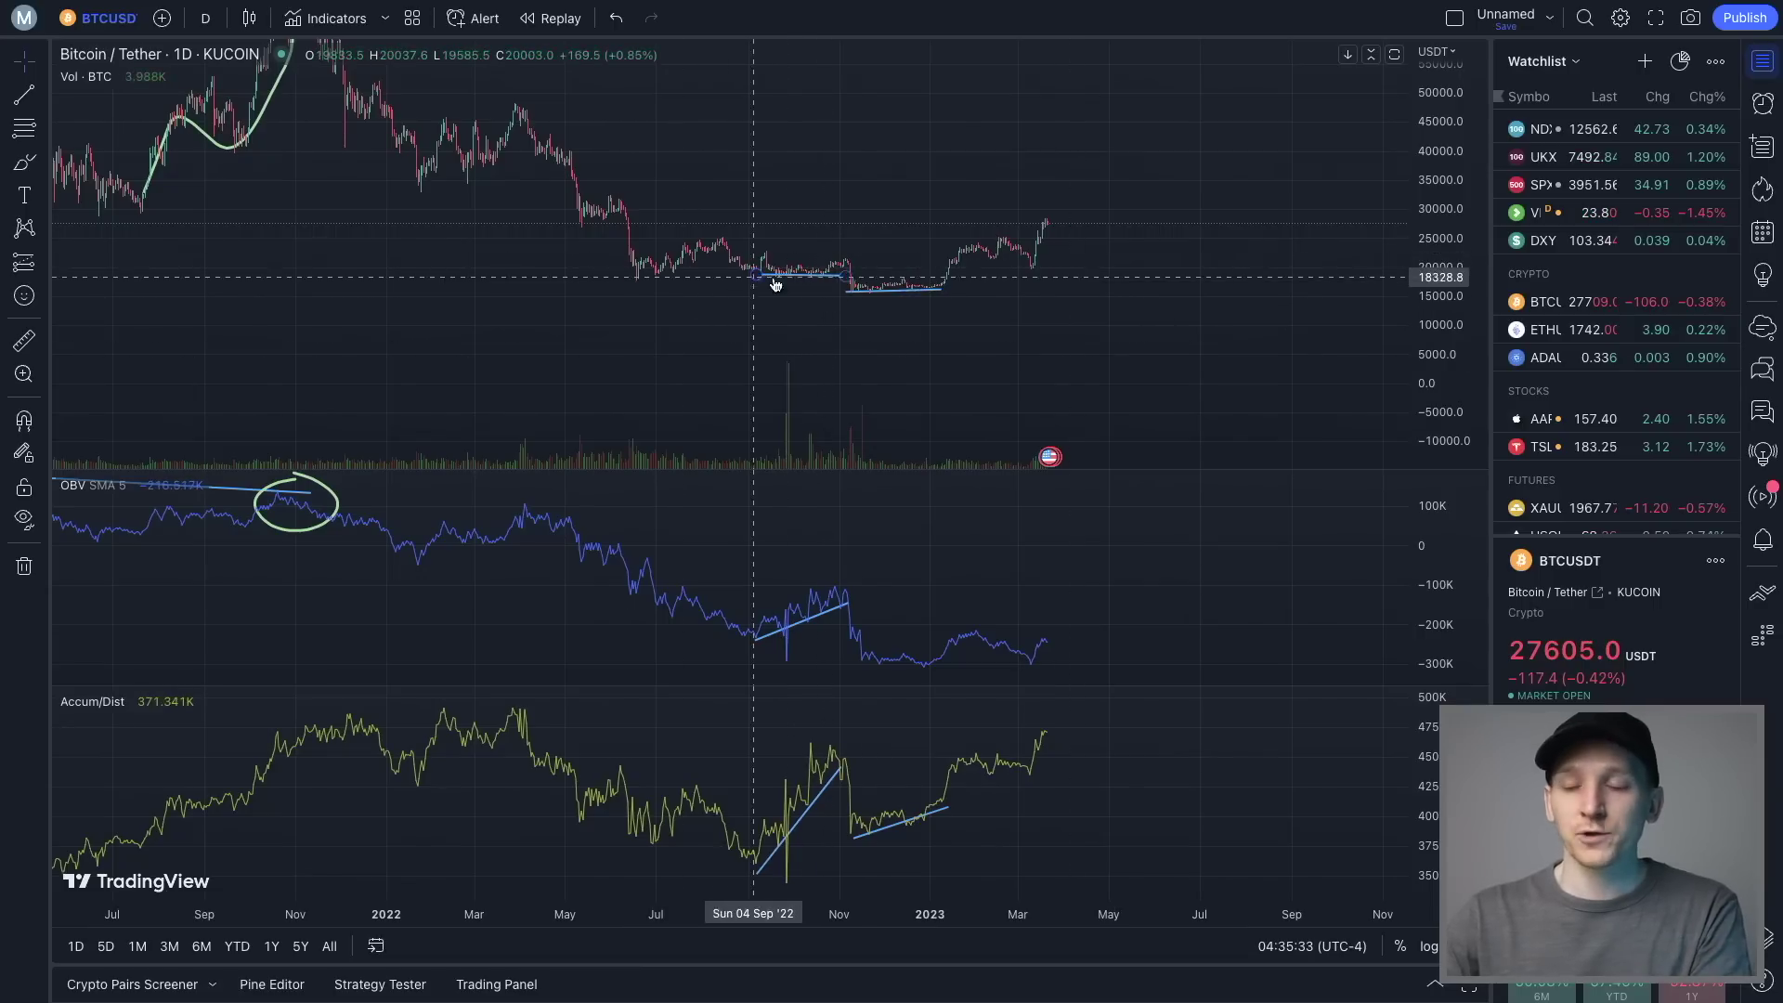
pyautogui.click(24, 165)
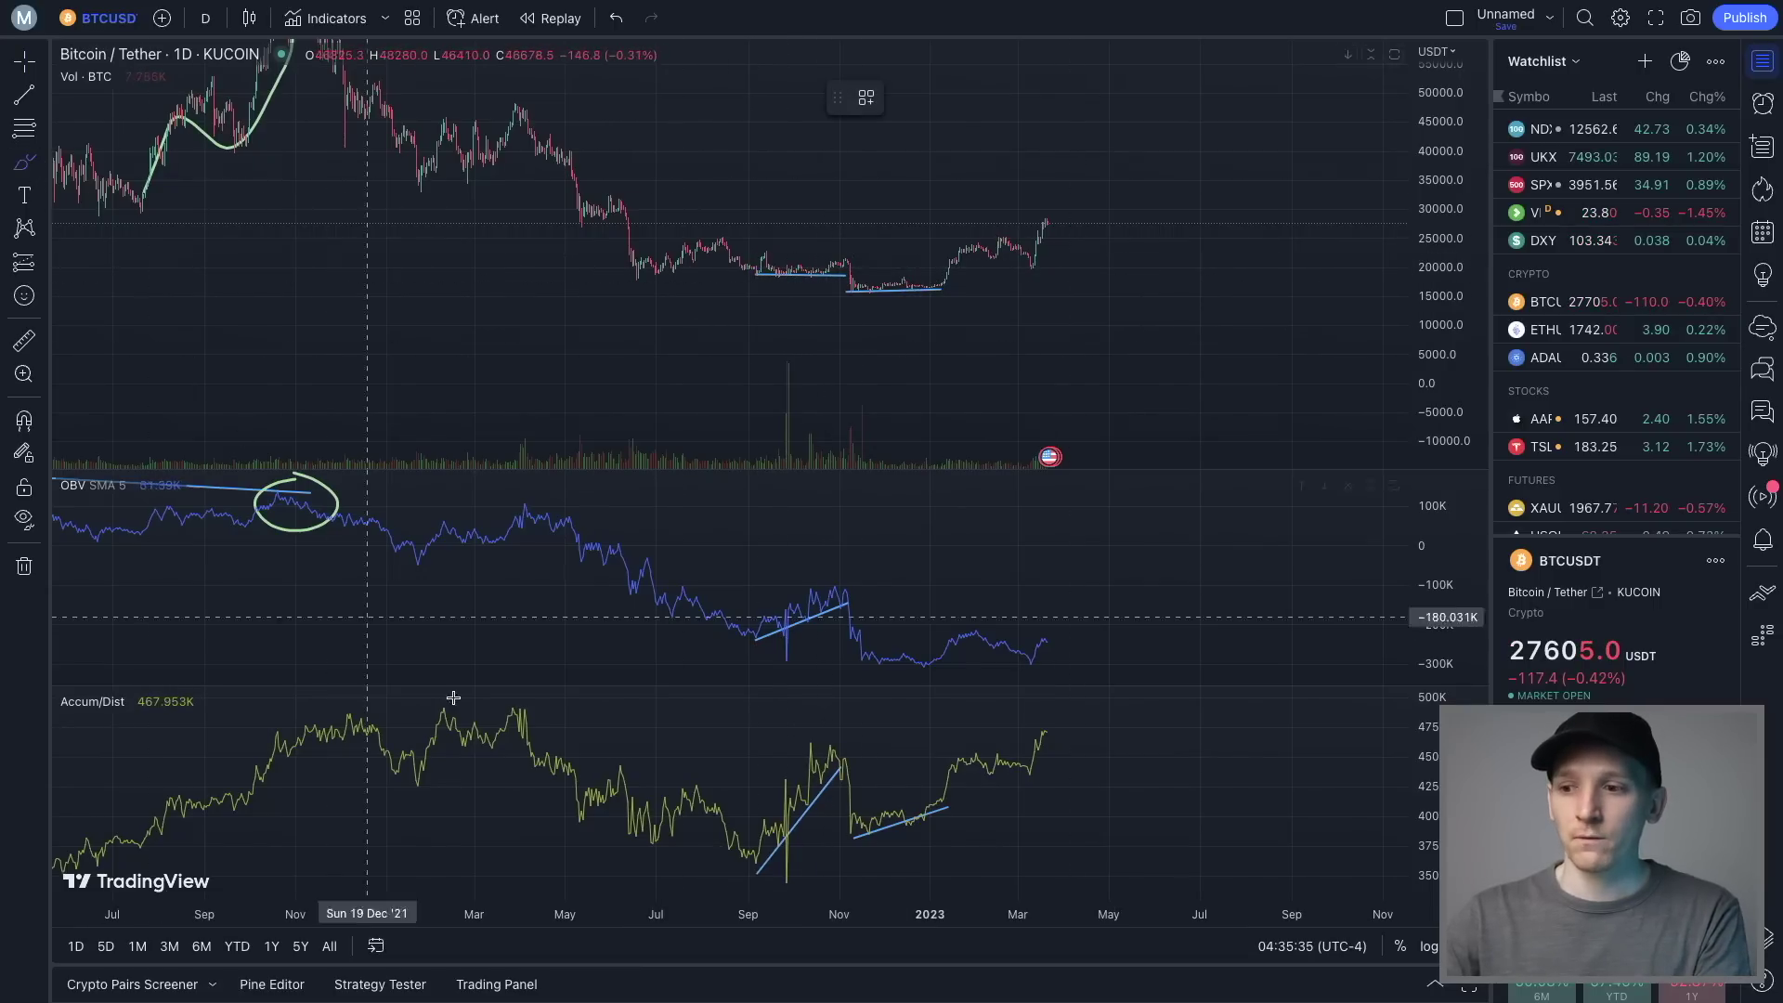
pyautogui.moveTo(858, 263)
pyautogui.mouseDown()
pyautogui.moveTo(796, 257)
pyautogui.moveTo(756, 280)
pyautogui.mouseUp()
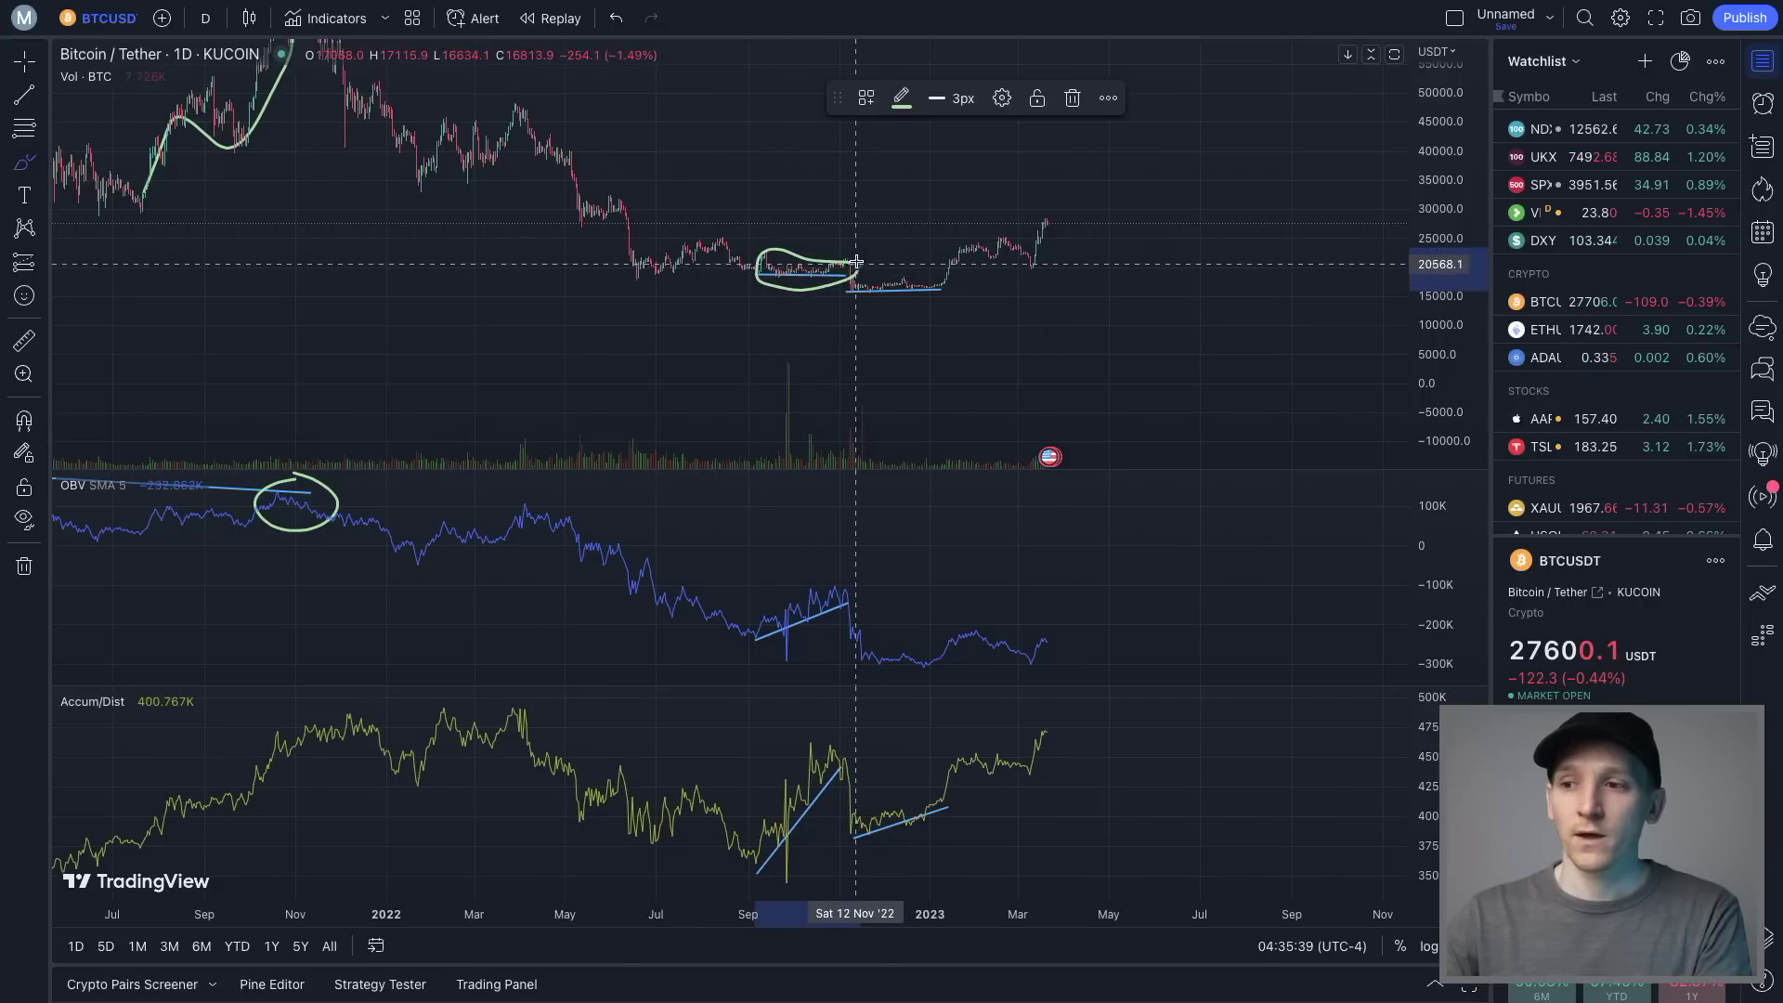
pyautogui.hotkey('ctrl', 'z')
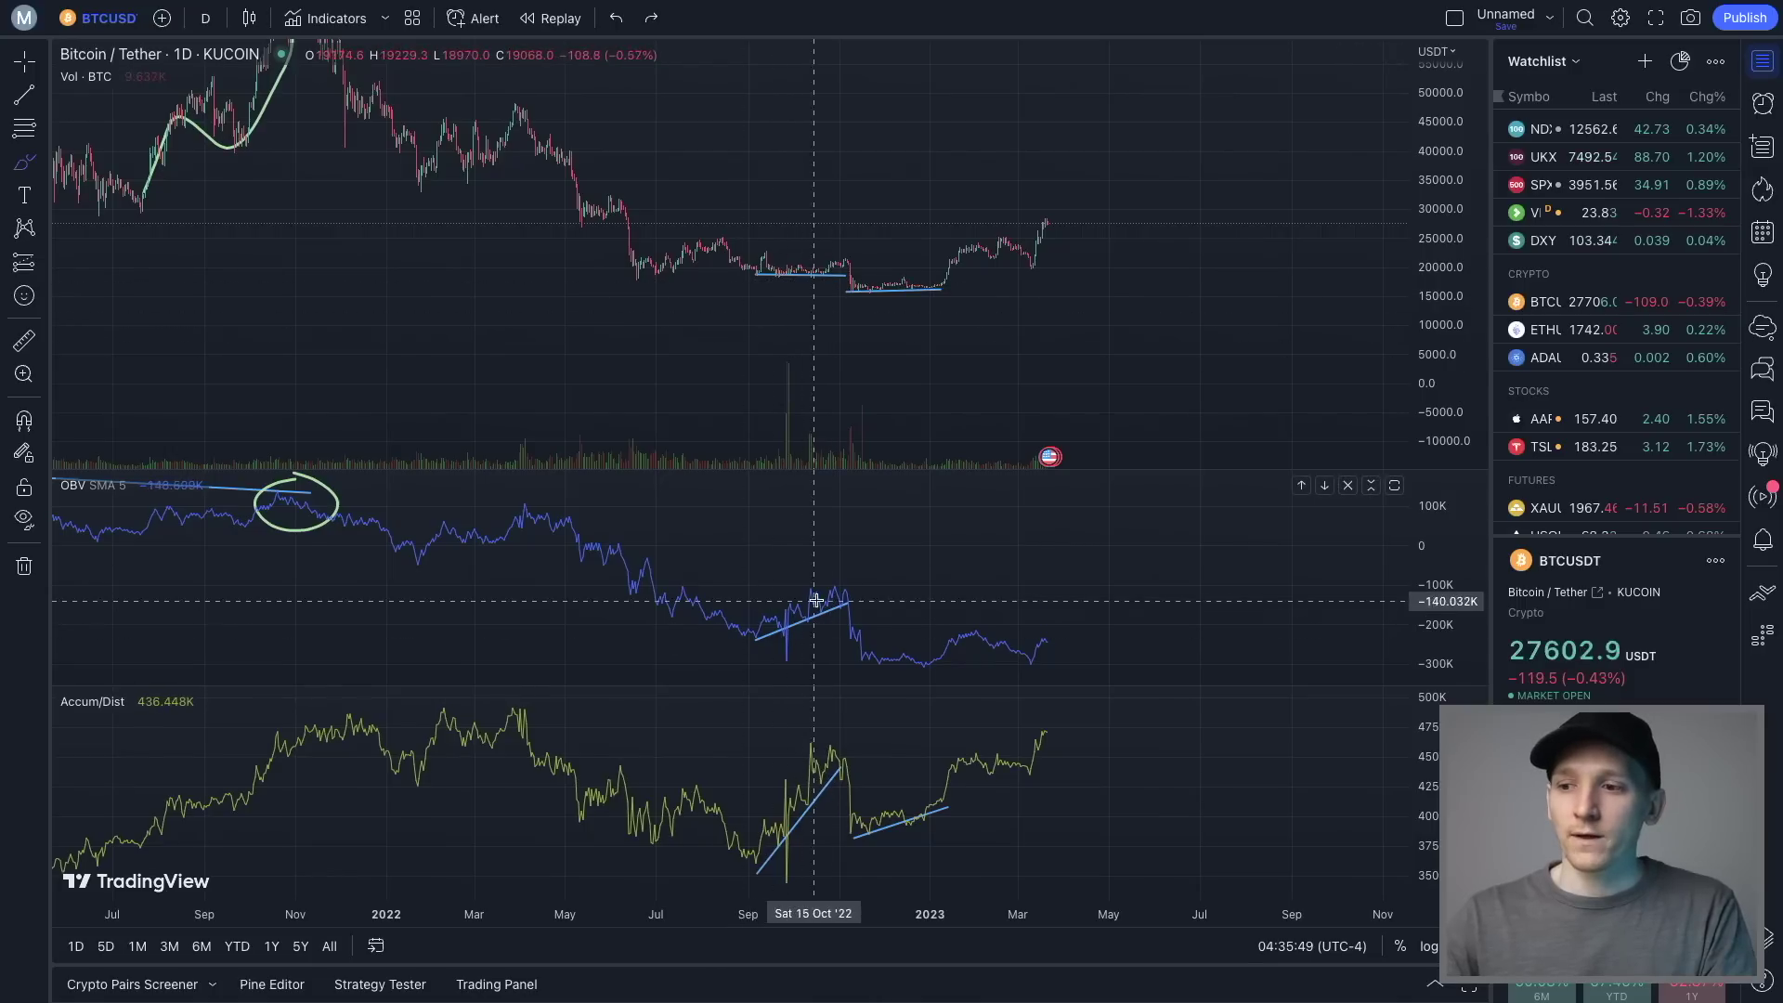
pyautogui.moveTo(740, 625)
pyautogui.mouseDown()
pyautogui.moveTo(858, 583)
pyautogui.moveTo(859, 604)
pyautogui.moveTo(778, 649)
pyautogui.moveTo(742, 620)
pyautogui.mouseUp()
# Try tracing the sideways price and the rising OBV line of September to November 2022, undoing each brush stroke
pyautogui.moveTo(763, 242); pyautogui.dragTo(839, 269)
pyautogui.hotkey('ctrl', 'z')
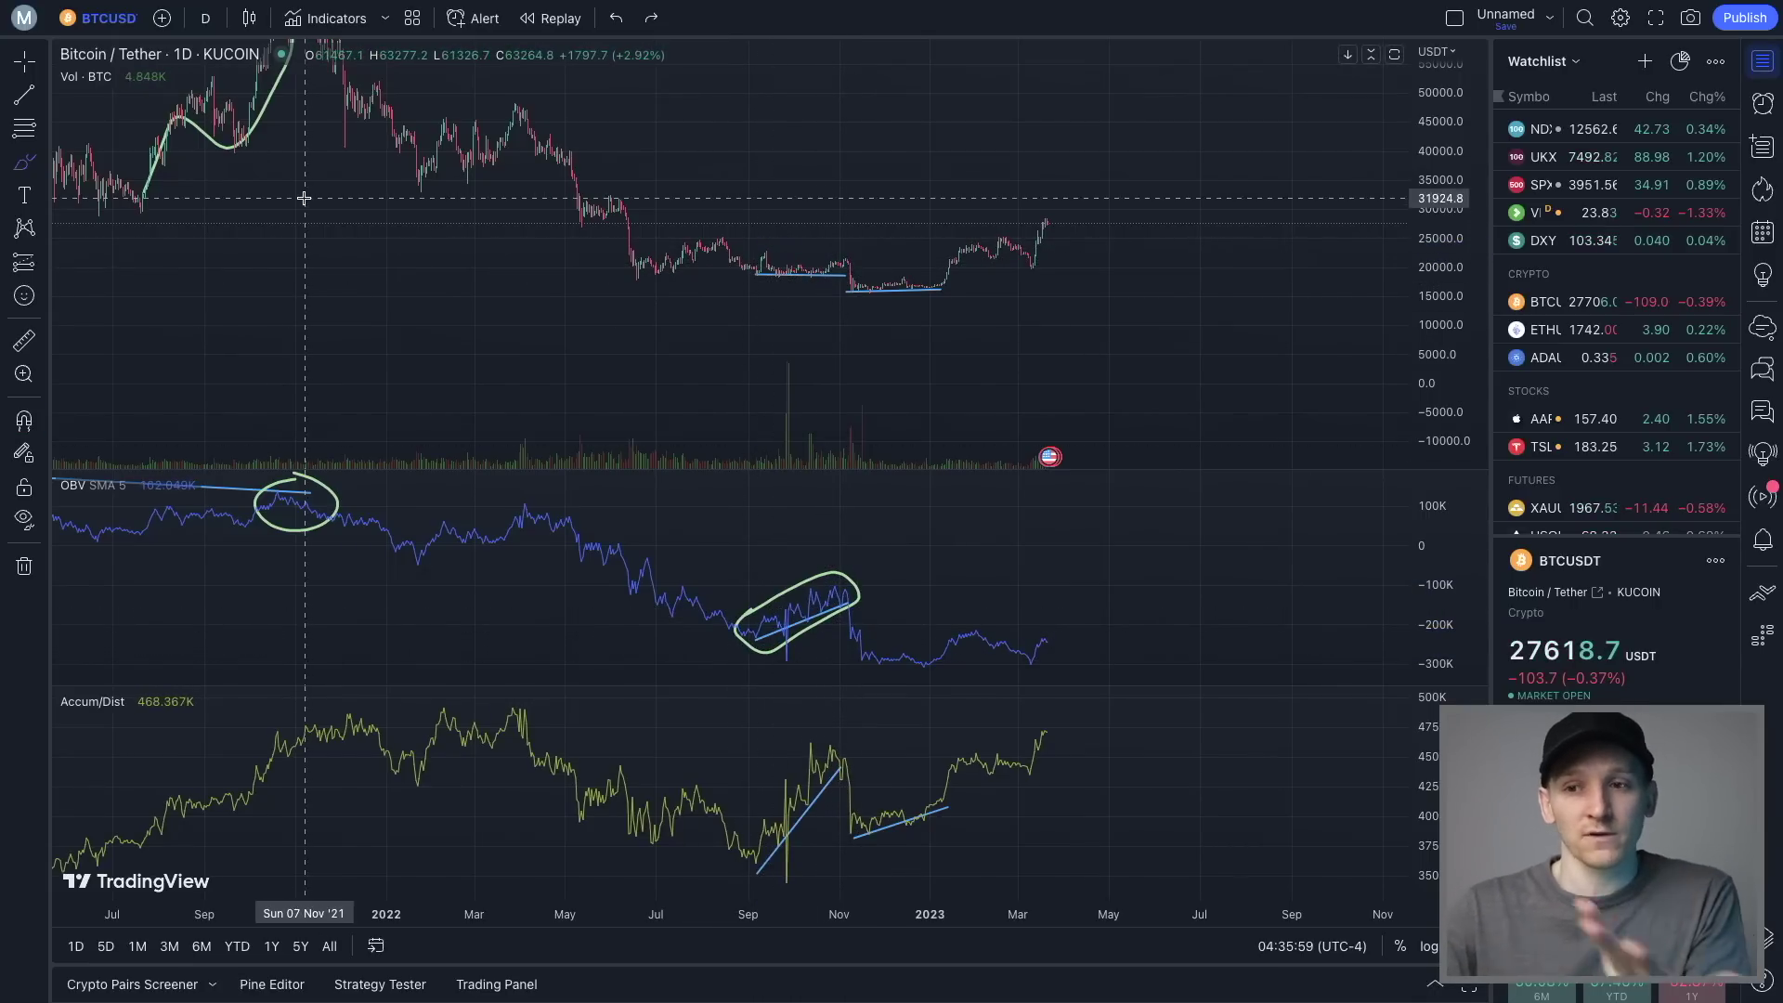
pyautogui.moveTo(743, 256); pyautogui.dragTo(823, 264)
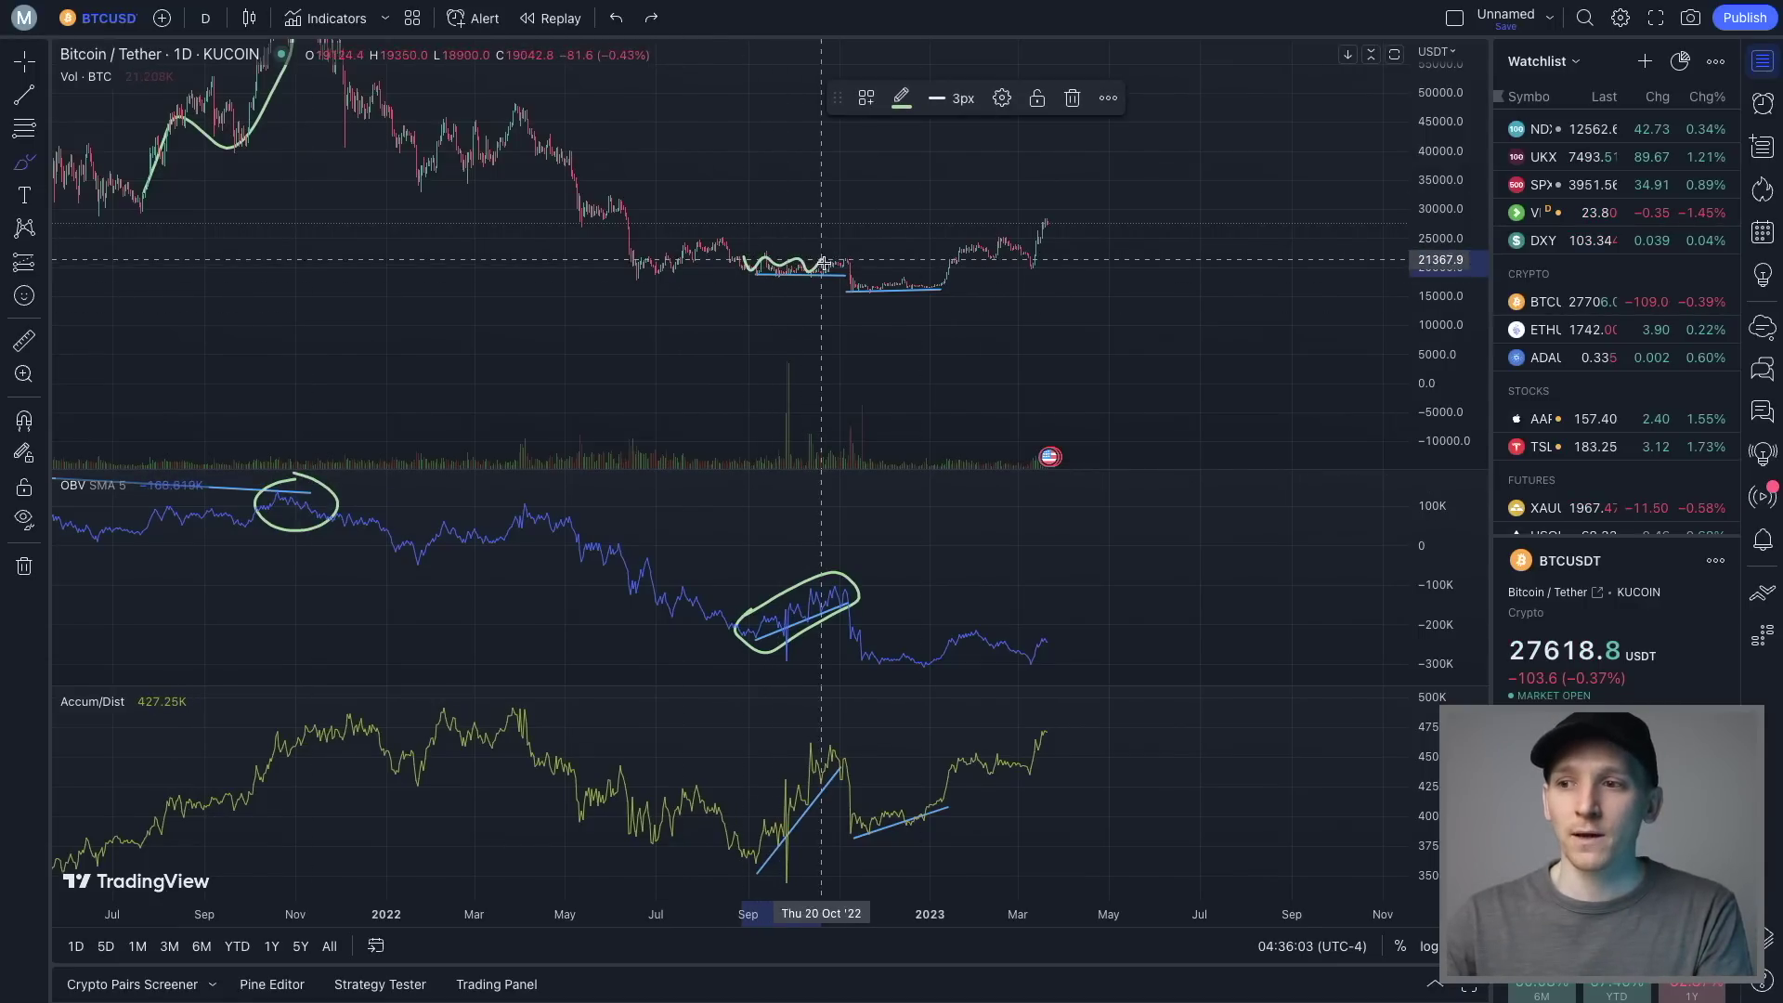
pyautogui.hotkey('ctrl', 'z')
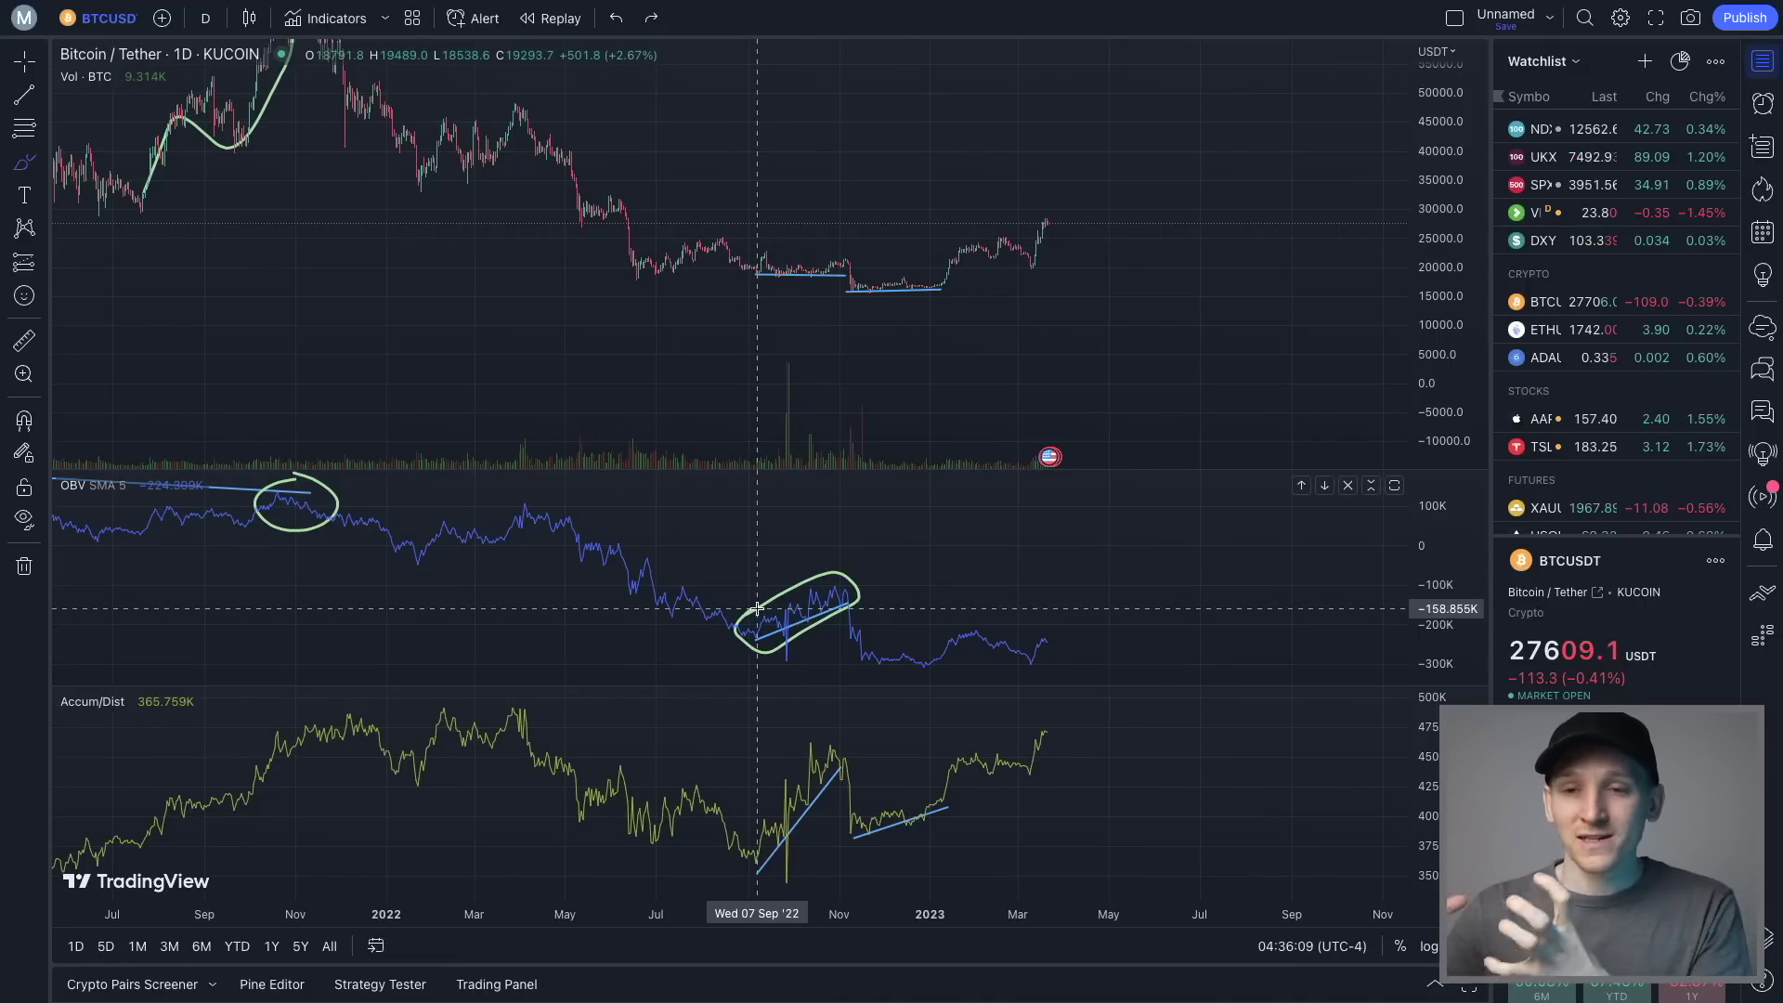
pyautogui.moveTo(756, 640); pyautogui.dragTo(867, 602)
pyautogui.hotkey('ctrl', 'z')
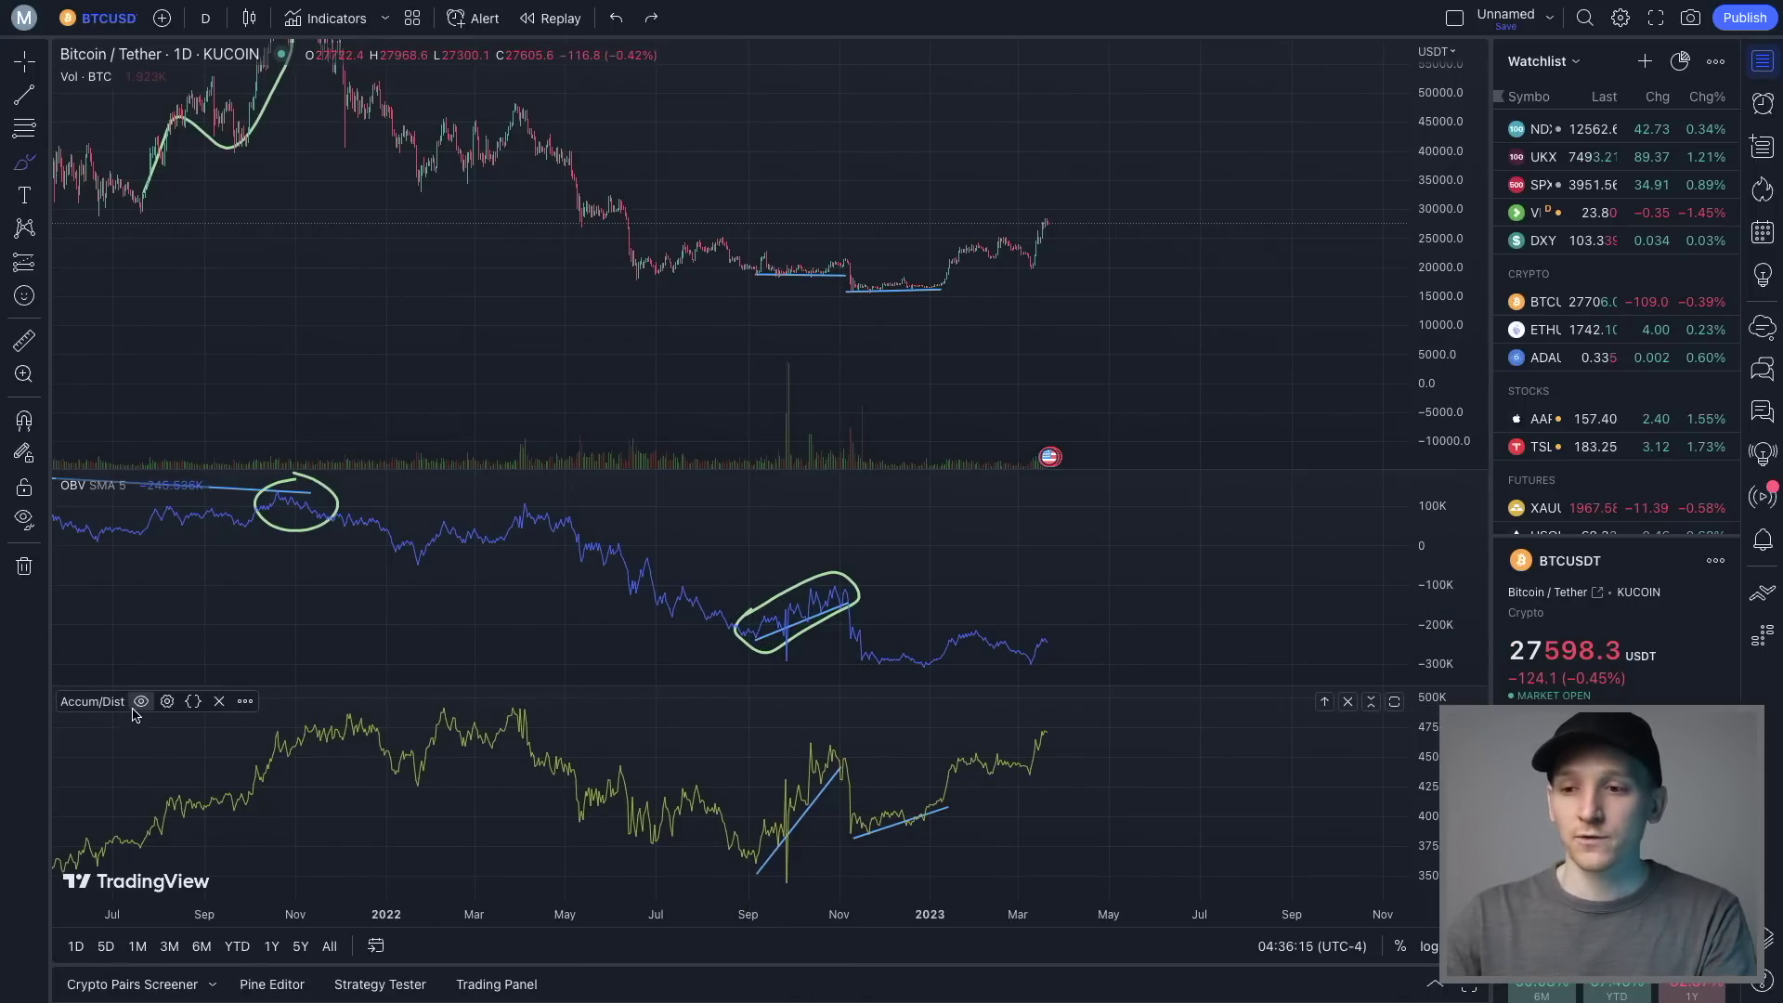
# Circle the September to November 2022 rise on the Accumulation/Distribution line, undoing the extra stroke along the price
pyautogui.moveTo(814, 736); pyautogui.dragTo(748, 866)
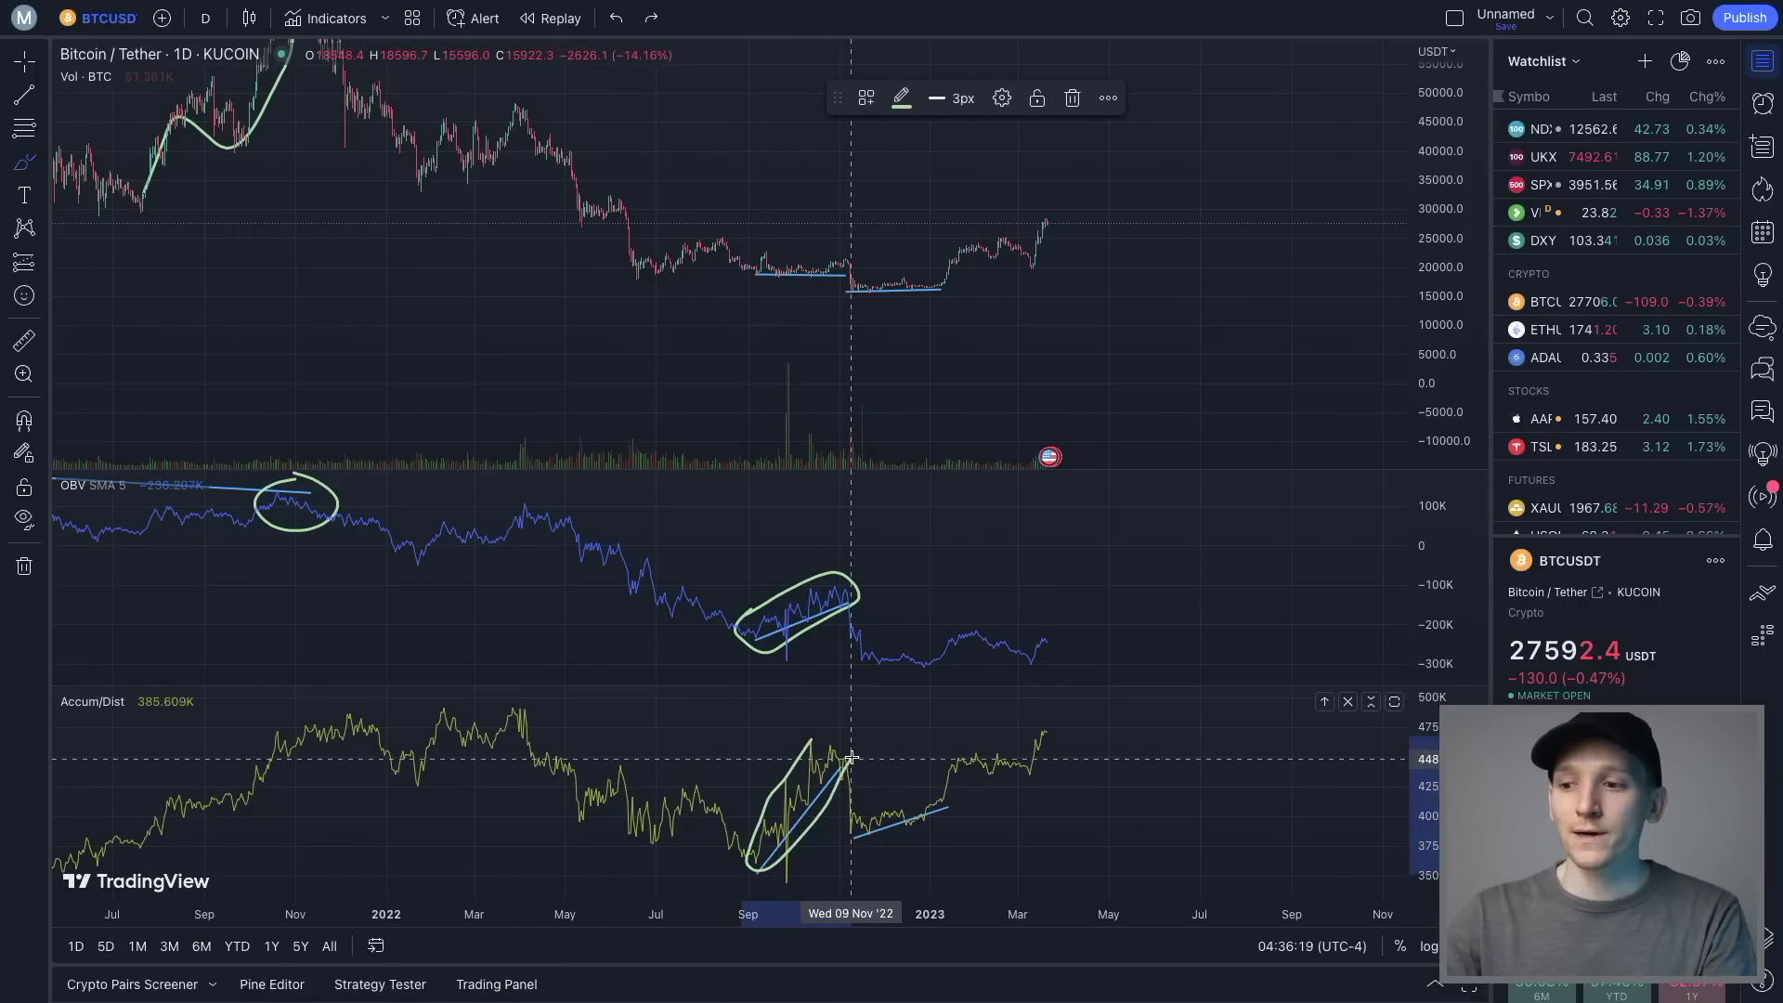
pyautogui.moveTo(848, 763); pyautogui.dragTo(810, 730)
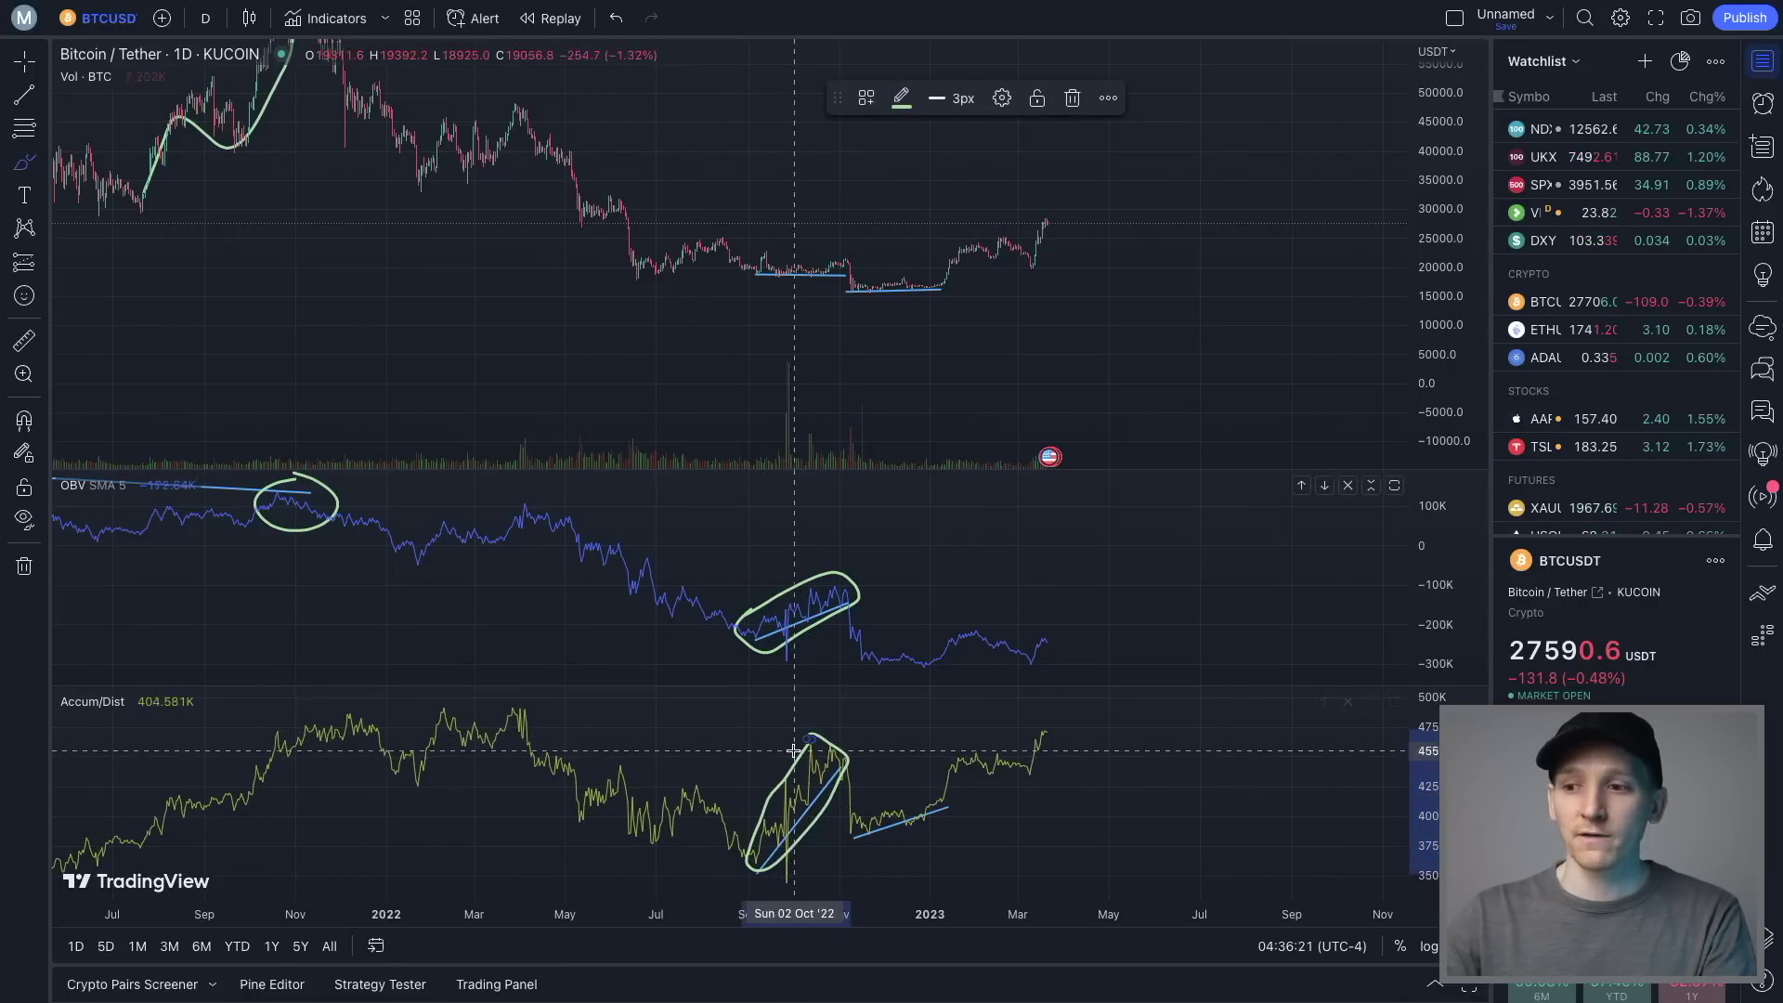
pyautogui.moveTo(753, 263); pyautogui.dragTo(841, 266)
pyautogui.hotkey('ctrl', 'z')
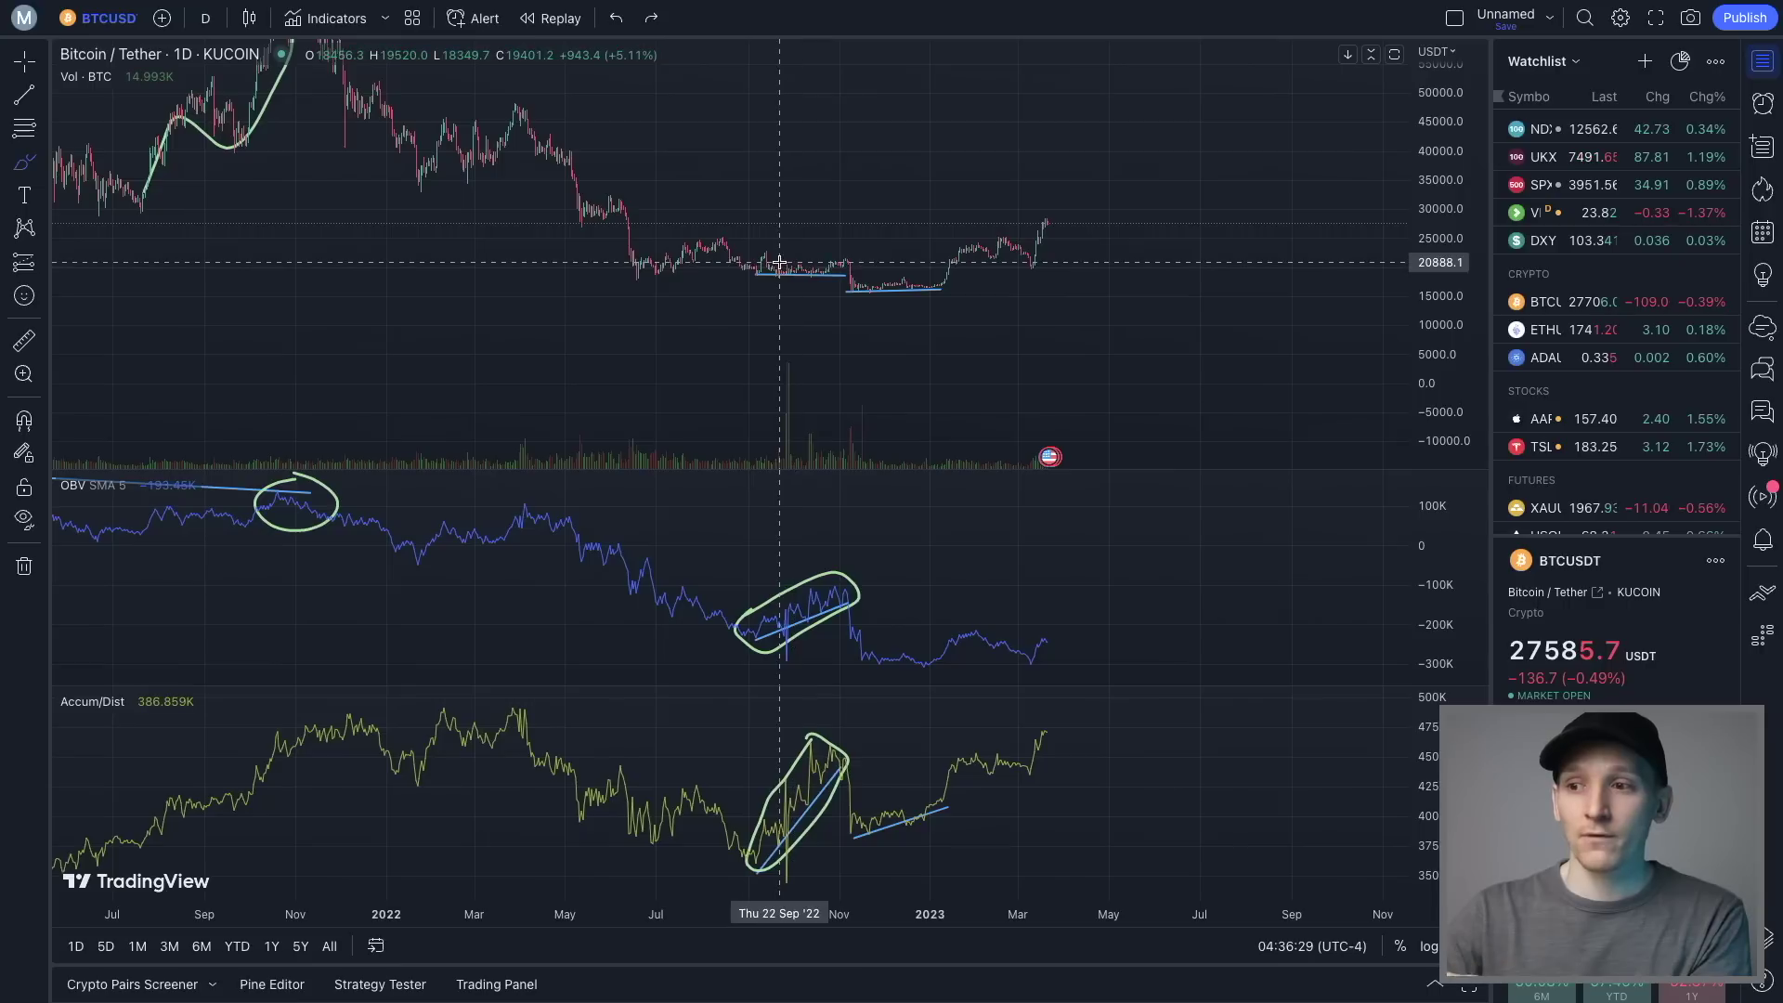
# Draw an arrow to the early-November 2022 price before the drop, removing the outline and underline drawn around the sideways price range
pyautogui.moveTo(766, 265)
pyautogui.mouseDown()
pyautogui.moveTo(771, 243)
pyautogui.moveTo(924, 246)
pyautogui.moveTo(955, 286)
pyautogui.mouseUp()
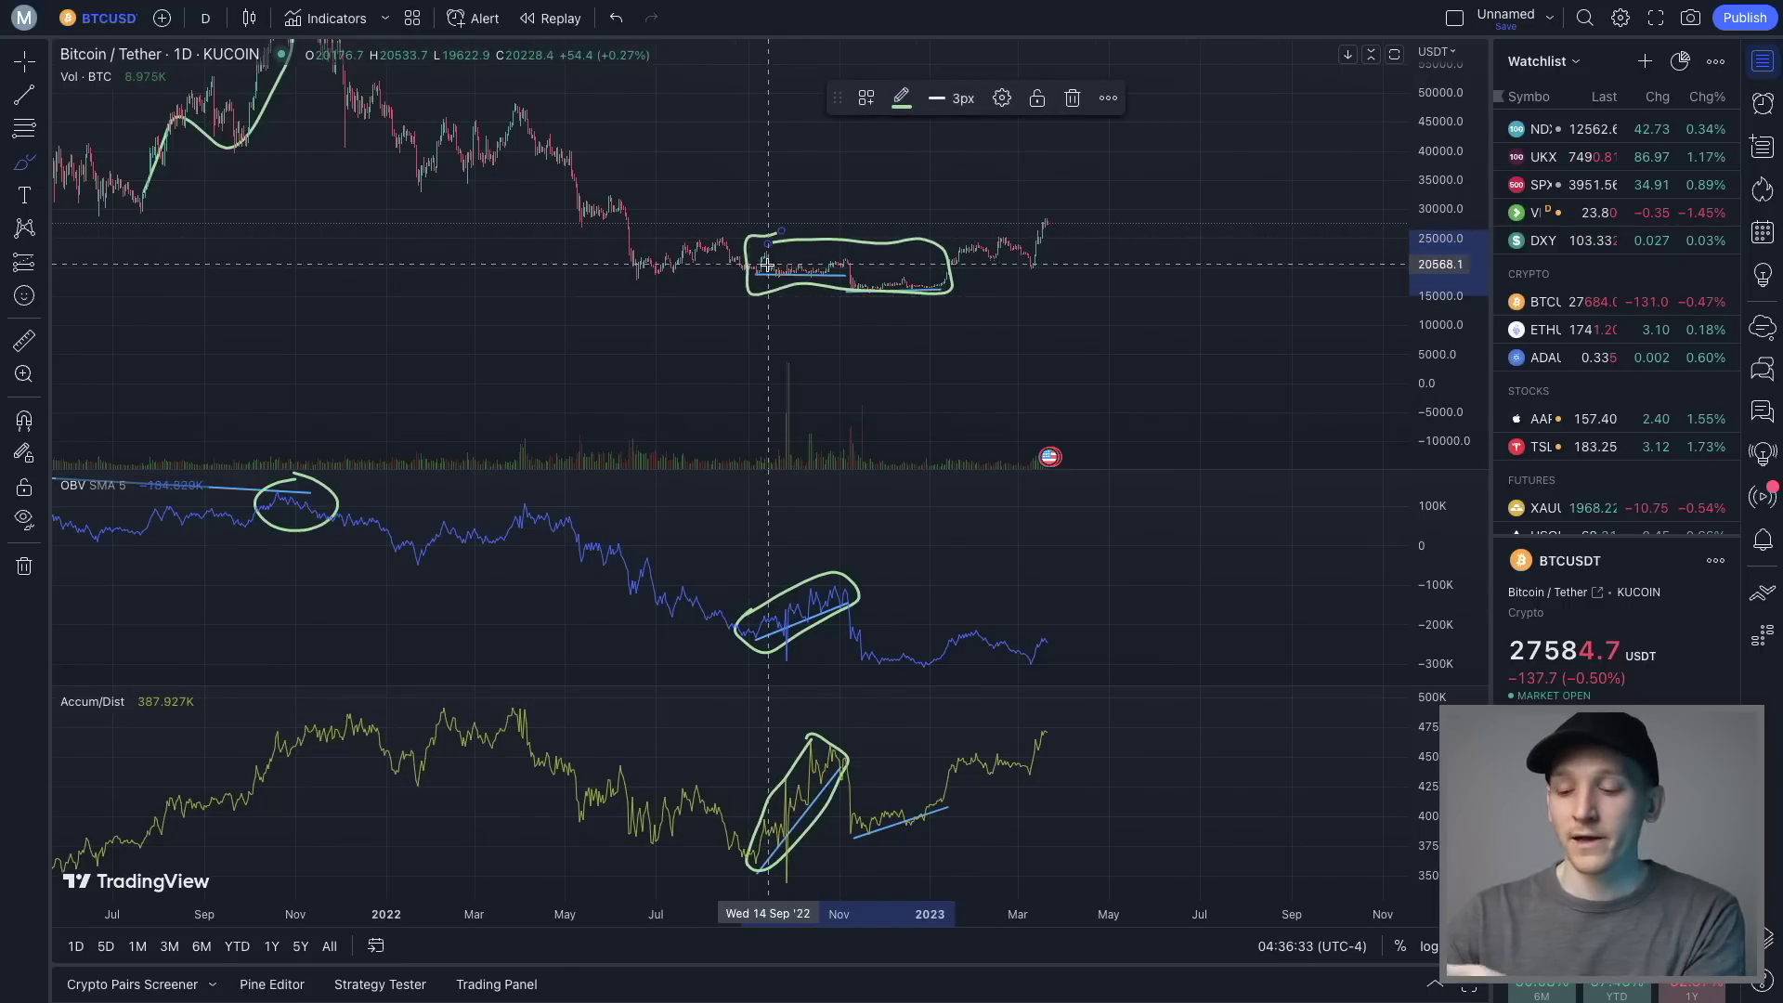
pyautogui.press('Delete')
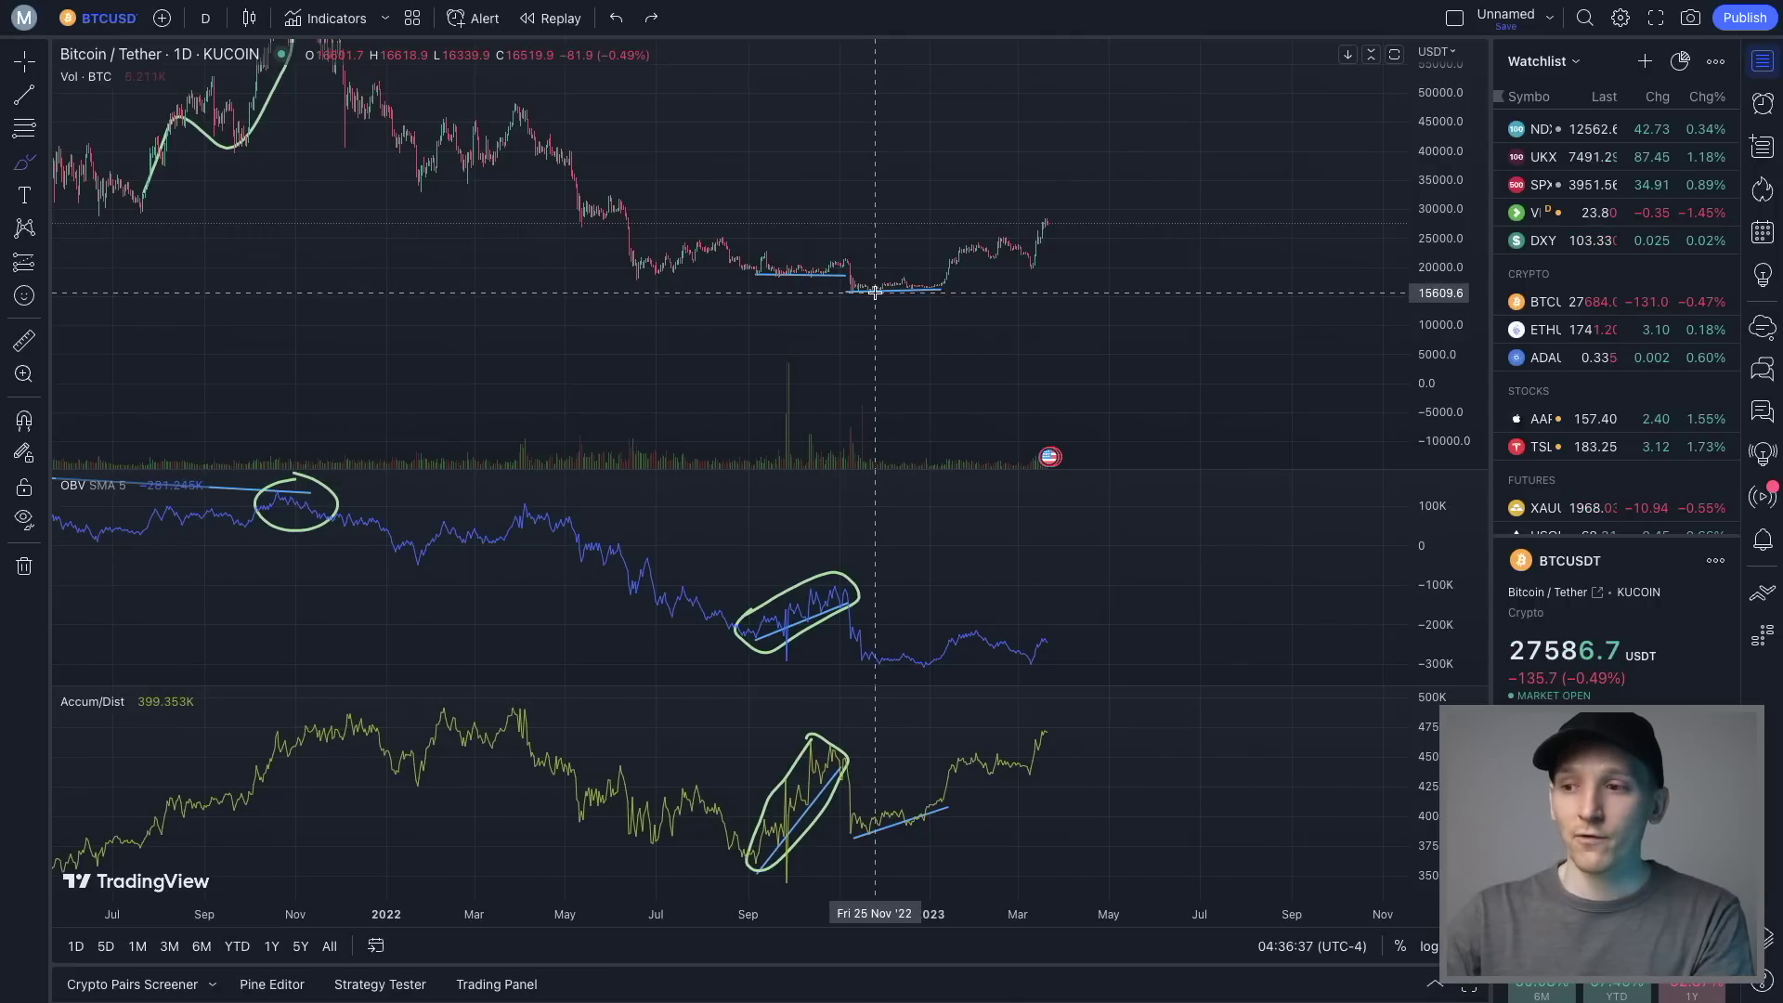
pyautogui.moveTo(875, 198); pyautogui.dragTo(845, 256)
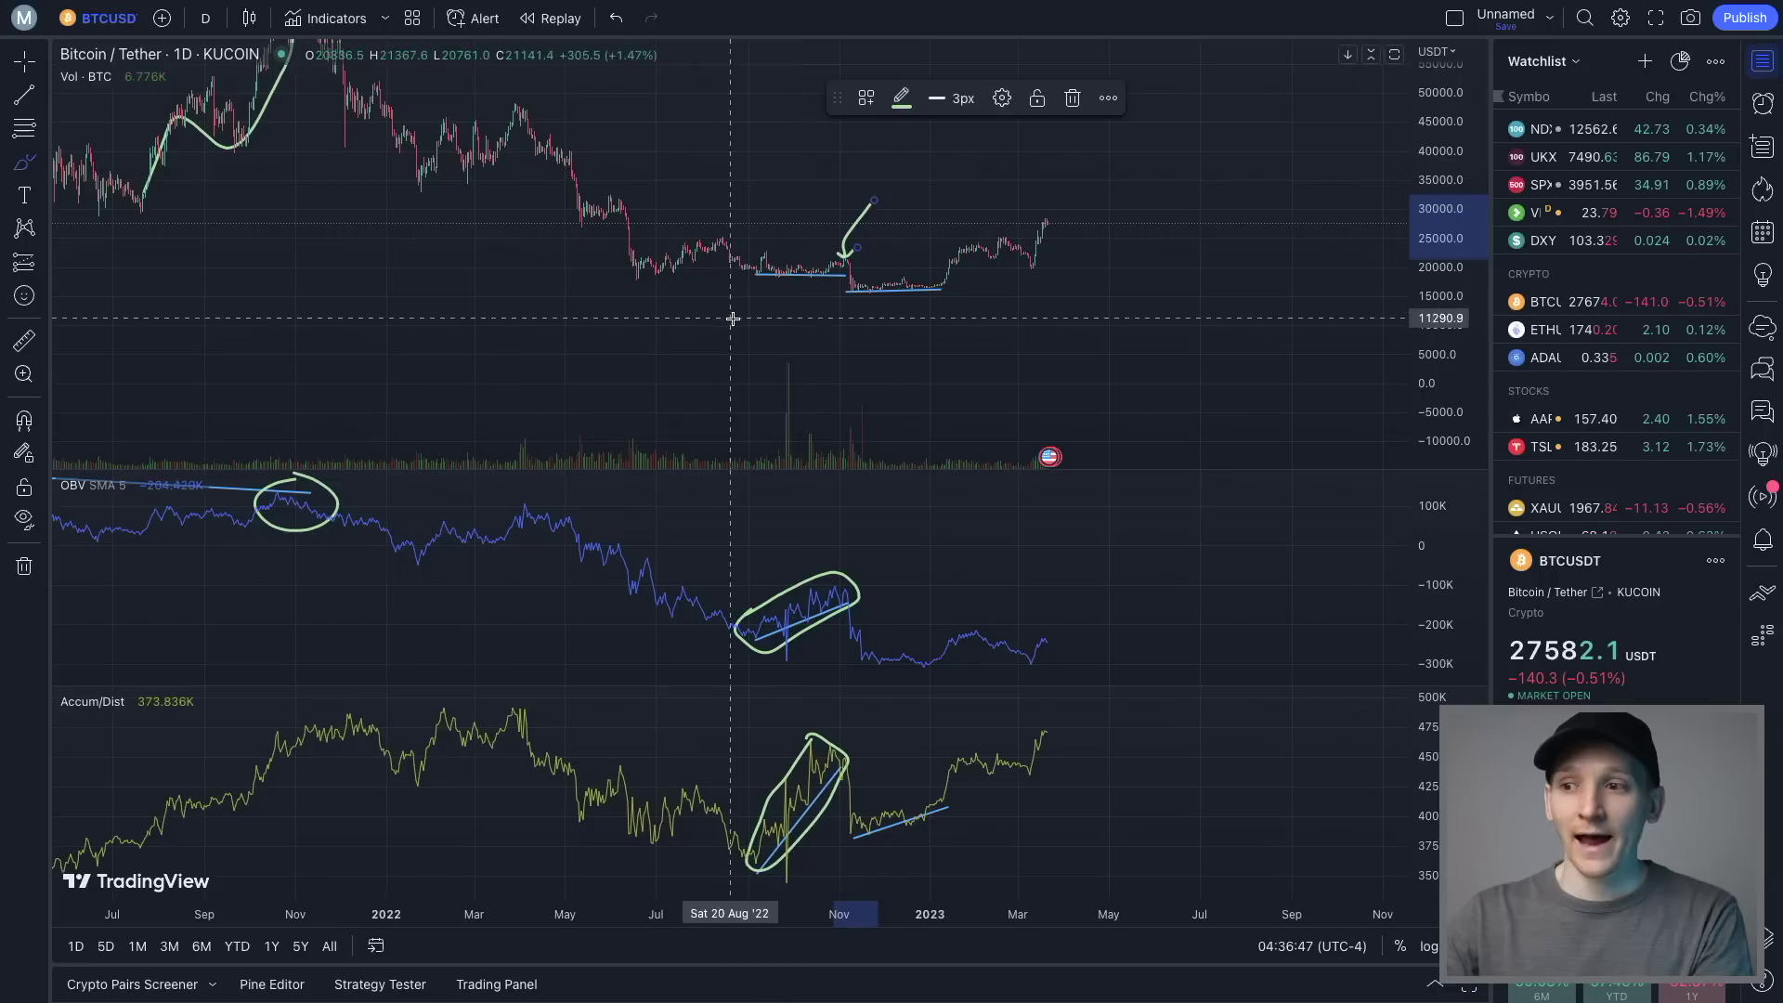
pyautogui.moveTo(754, 279); pyautogui.dragTo(806, 277)
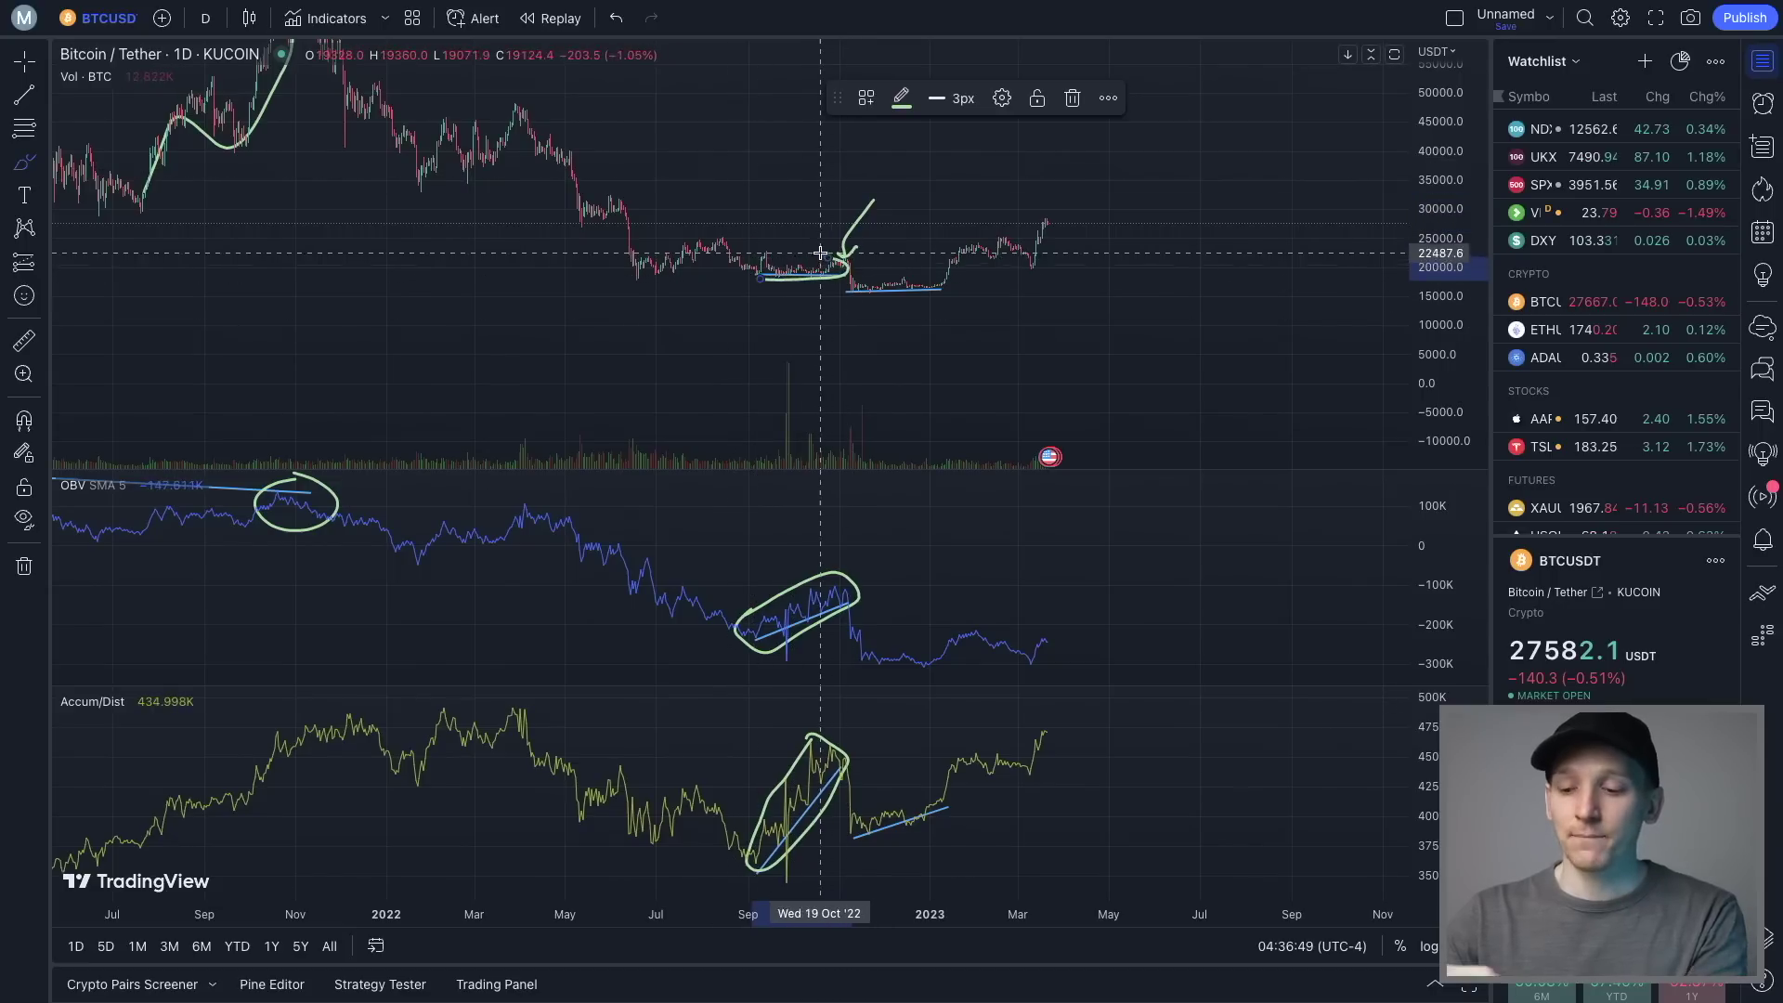
pyautogui.hotkey('ctrl', 'z')
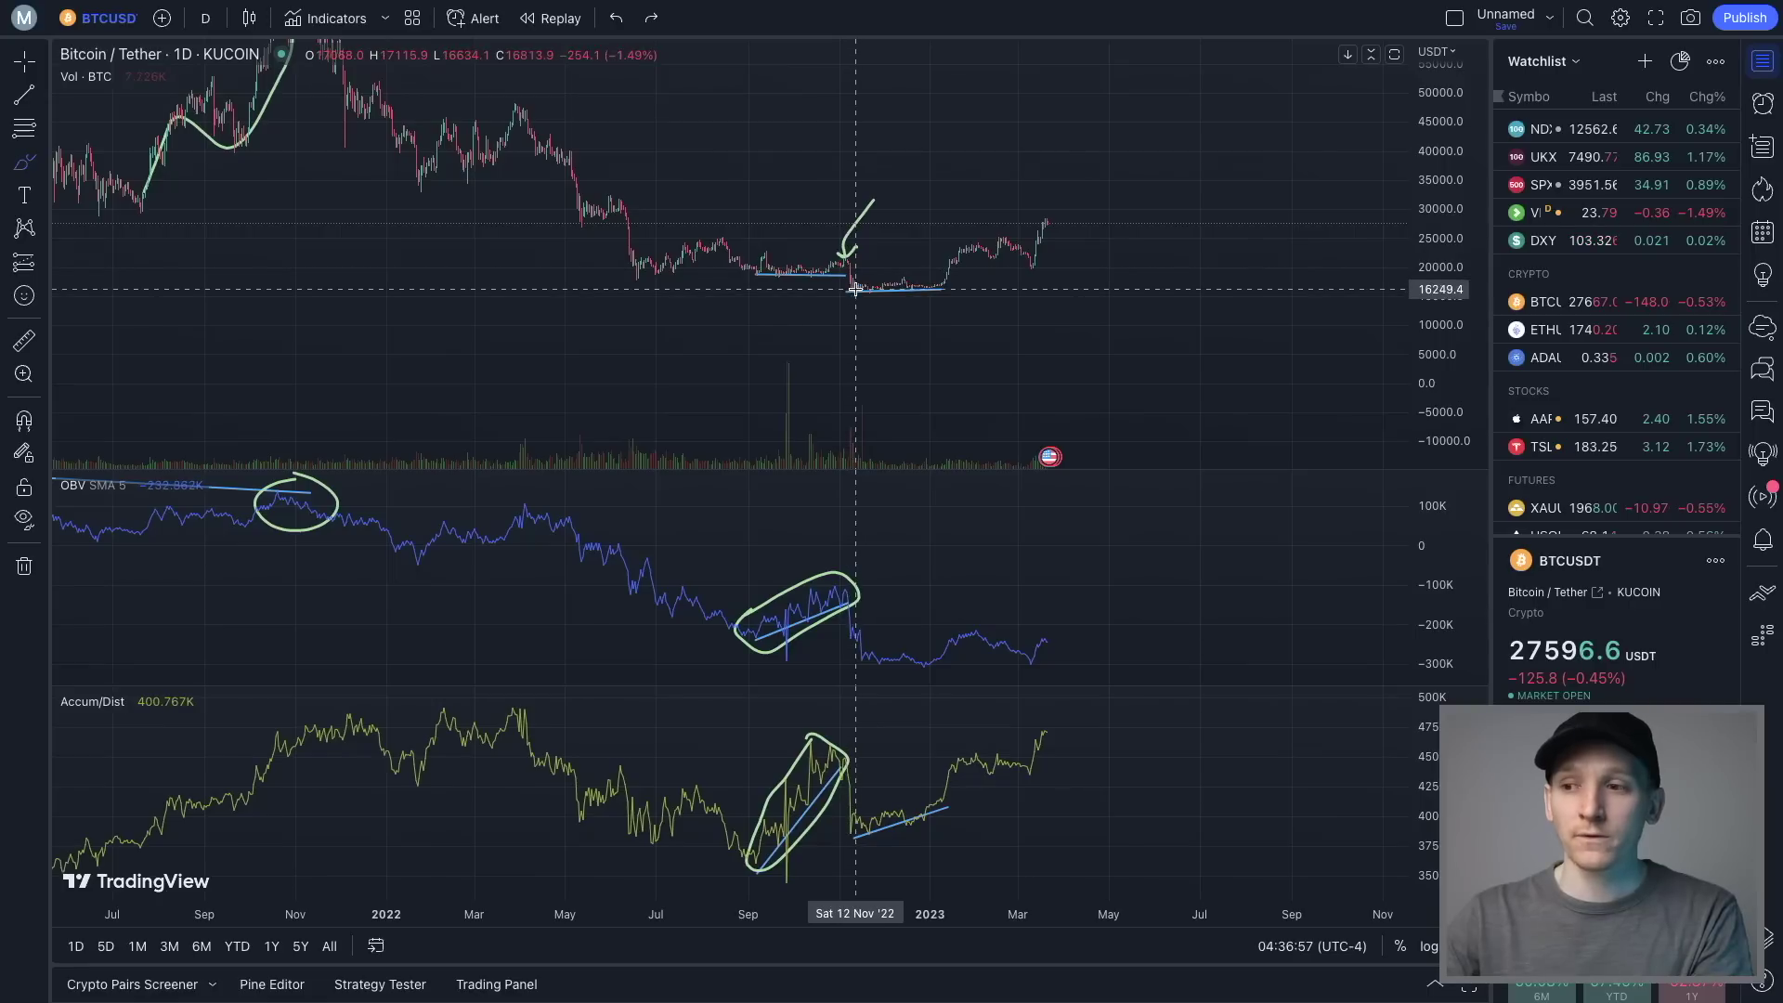
# Circle the November 2022 to January 2023 stretch on both the Accumulation/Distribution and OBV lines
pyautogui.moveTo(862, 850)
pyautogui.mouseDown()
pyautogui.moveTo(952, 808)
pyautogui.moveTo(905, 795)
pyautogui.moveTo(852, 832)
pyautogui.mouseUp()
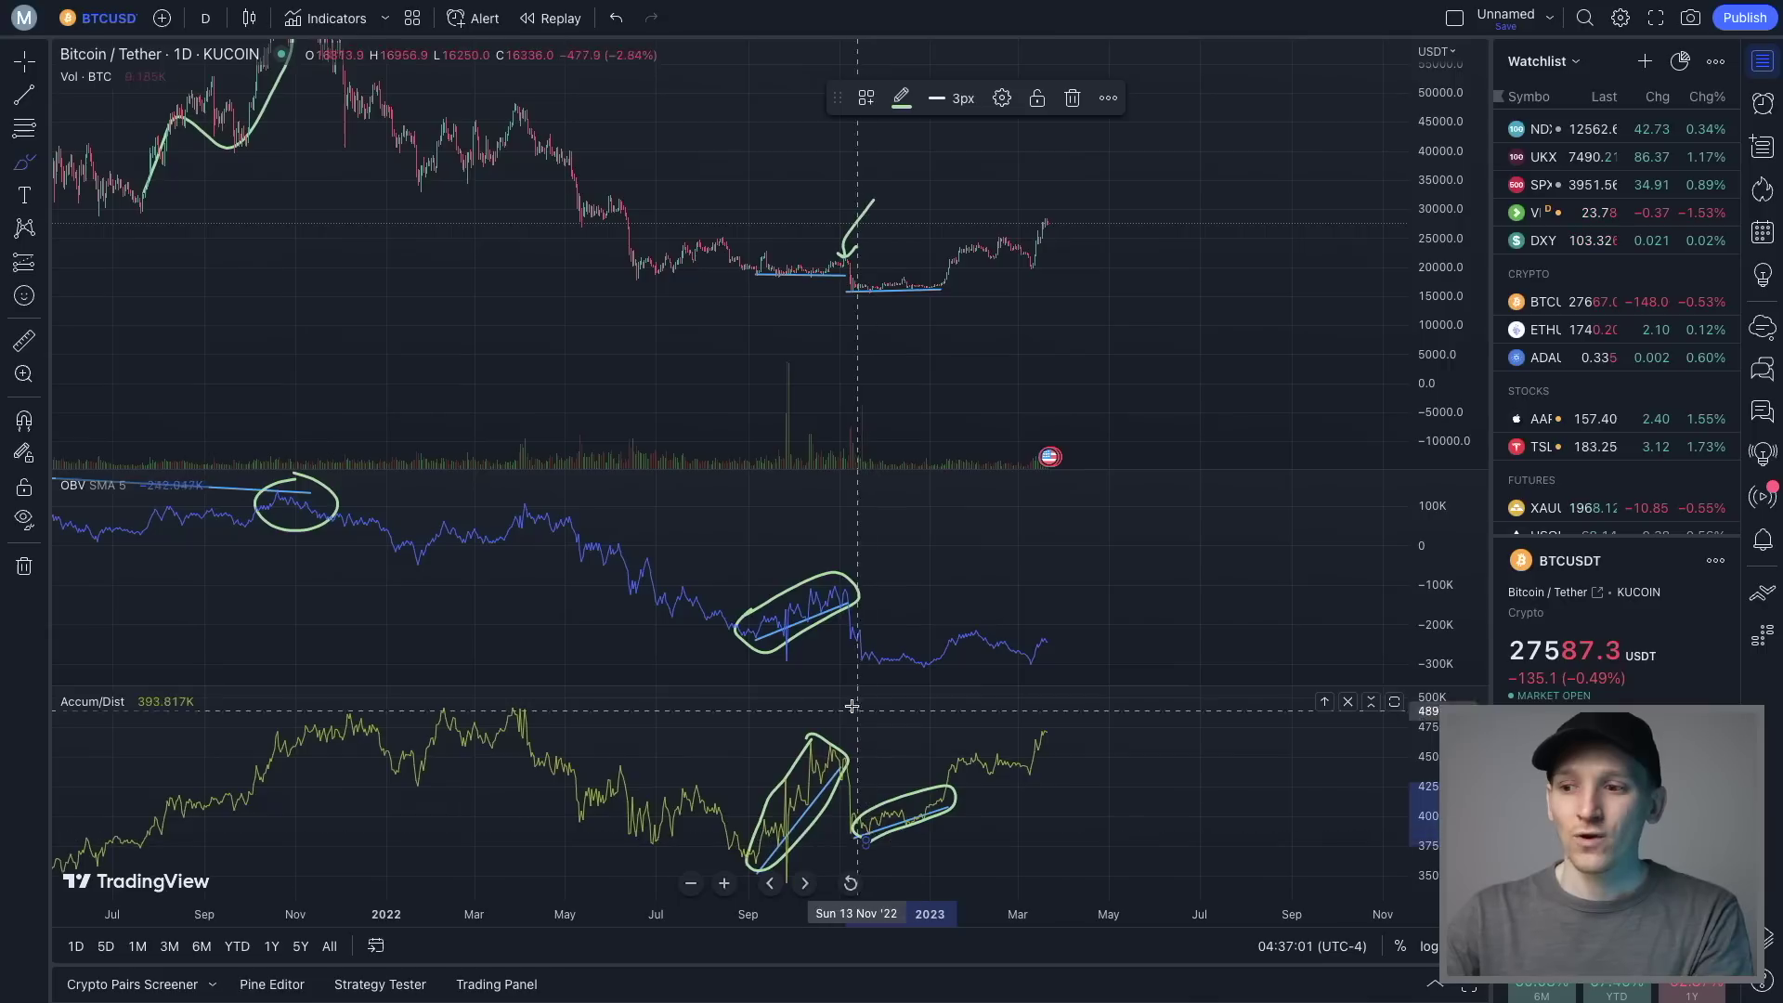
pyautogui.moveTo(923, 665); pyautogui.dragTo(944, 640)
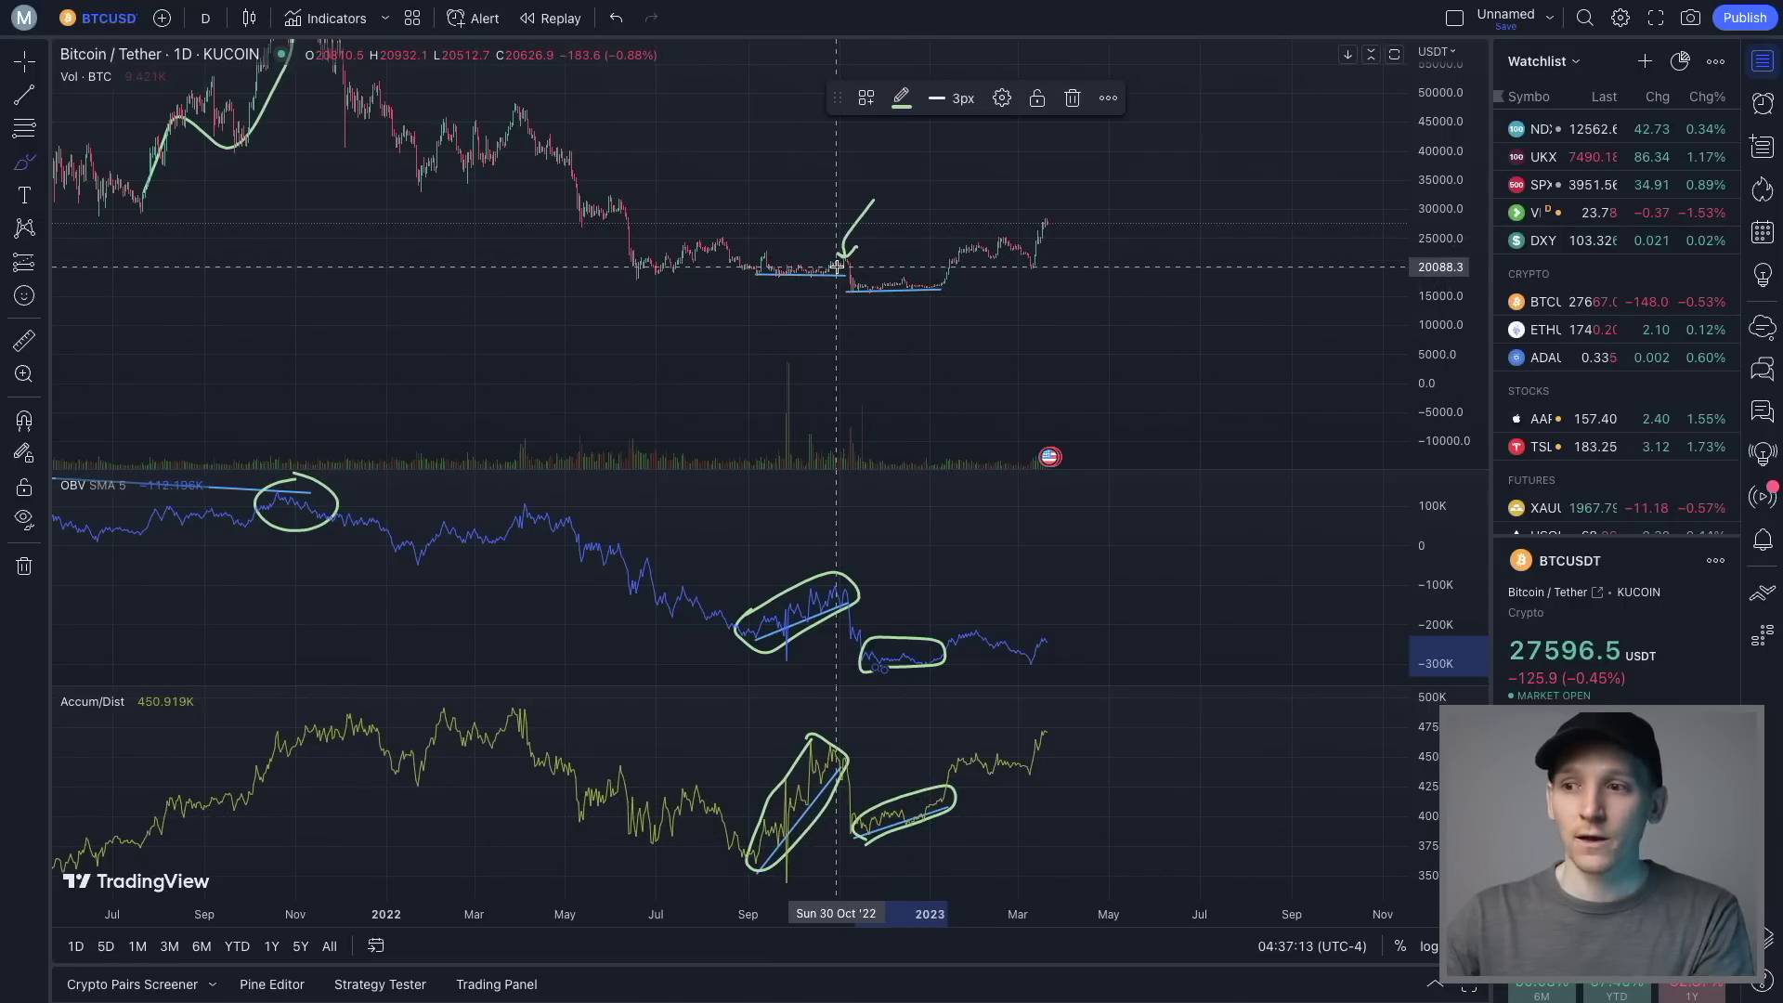
pyautogui.press('ctrl')
pyautogui.hotkey('ctrl', 'z')
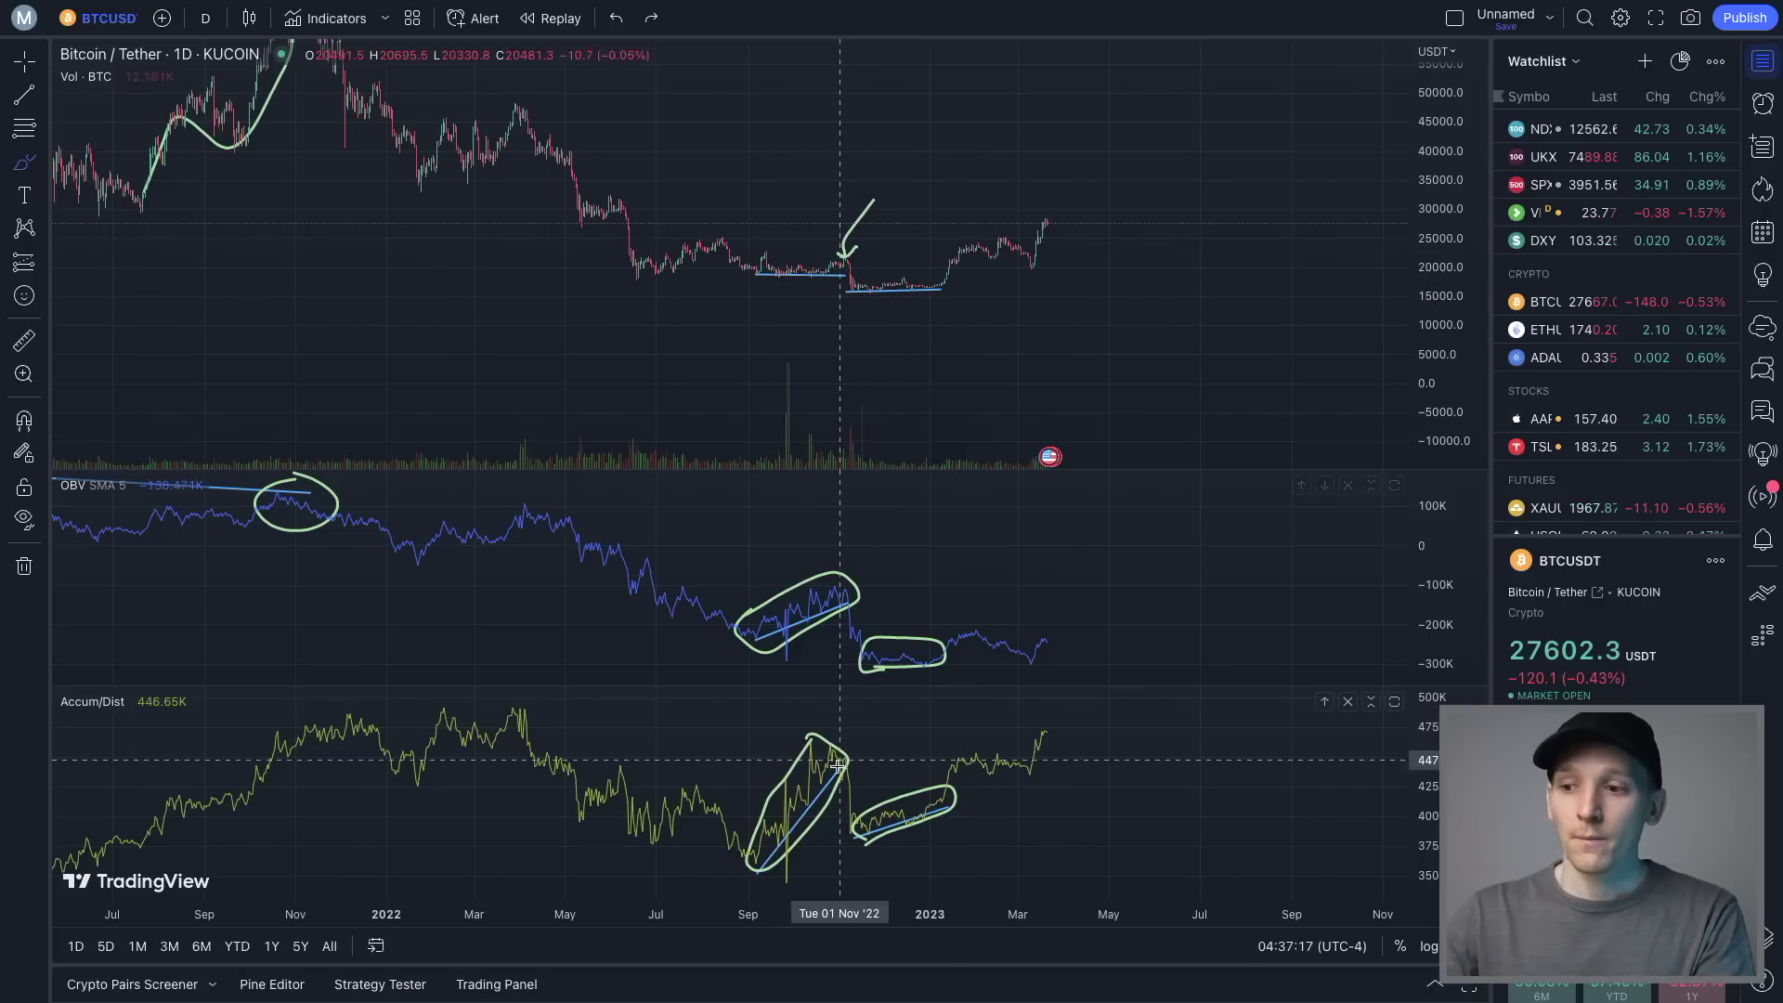
# Mark the January 2023 price rise with a short brush stroke, undoing the stray stroke across the OBV pane
pyautogui.moveTo(768, 516); pyautogui.dragTo(919, 555)
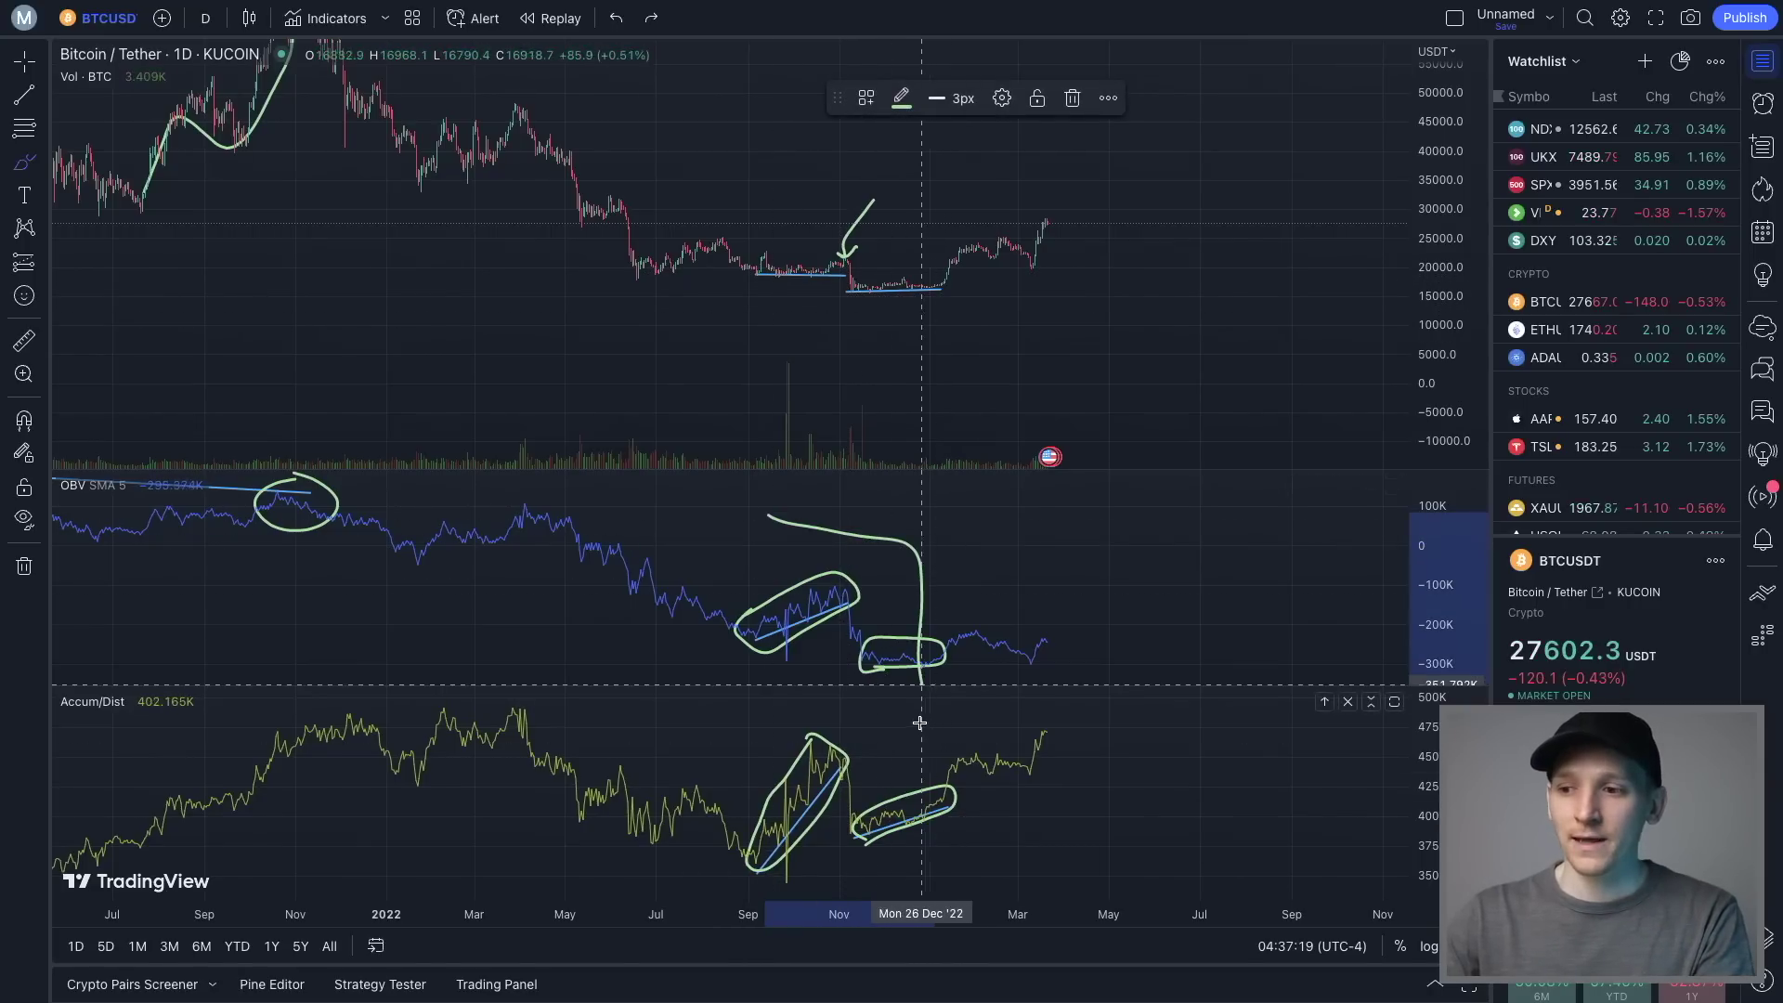
pyautogui.hotkey('ctrl', 'z')
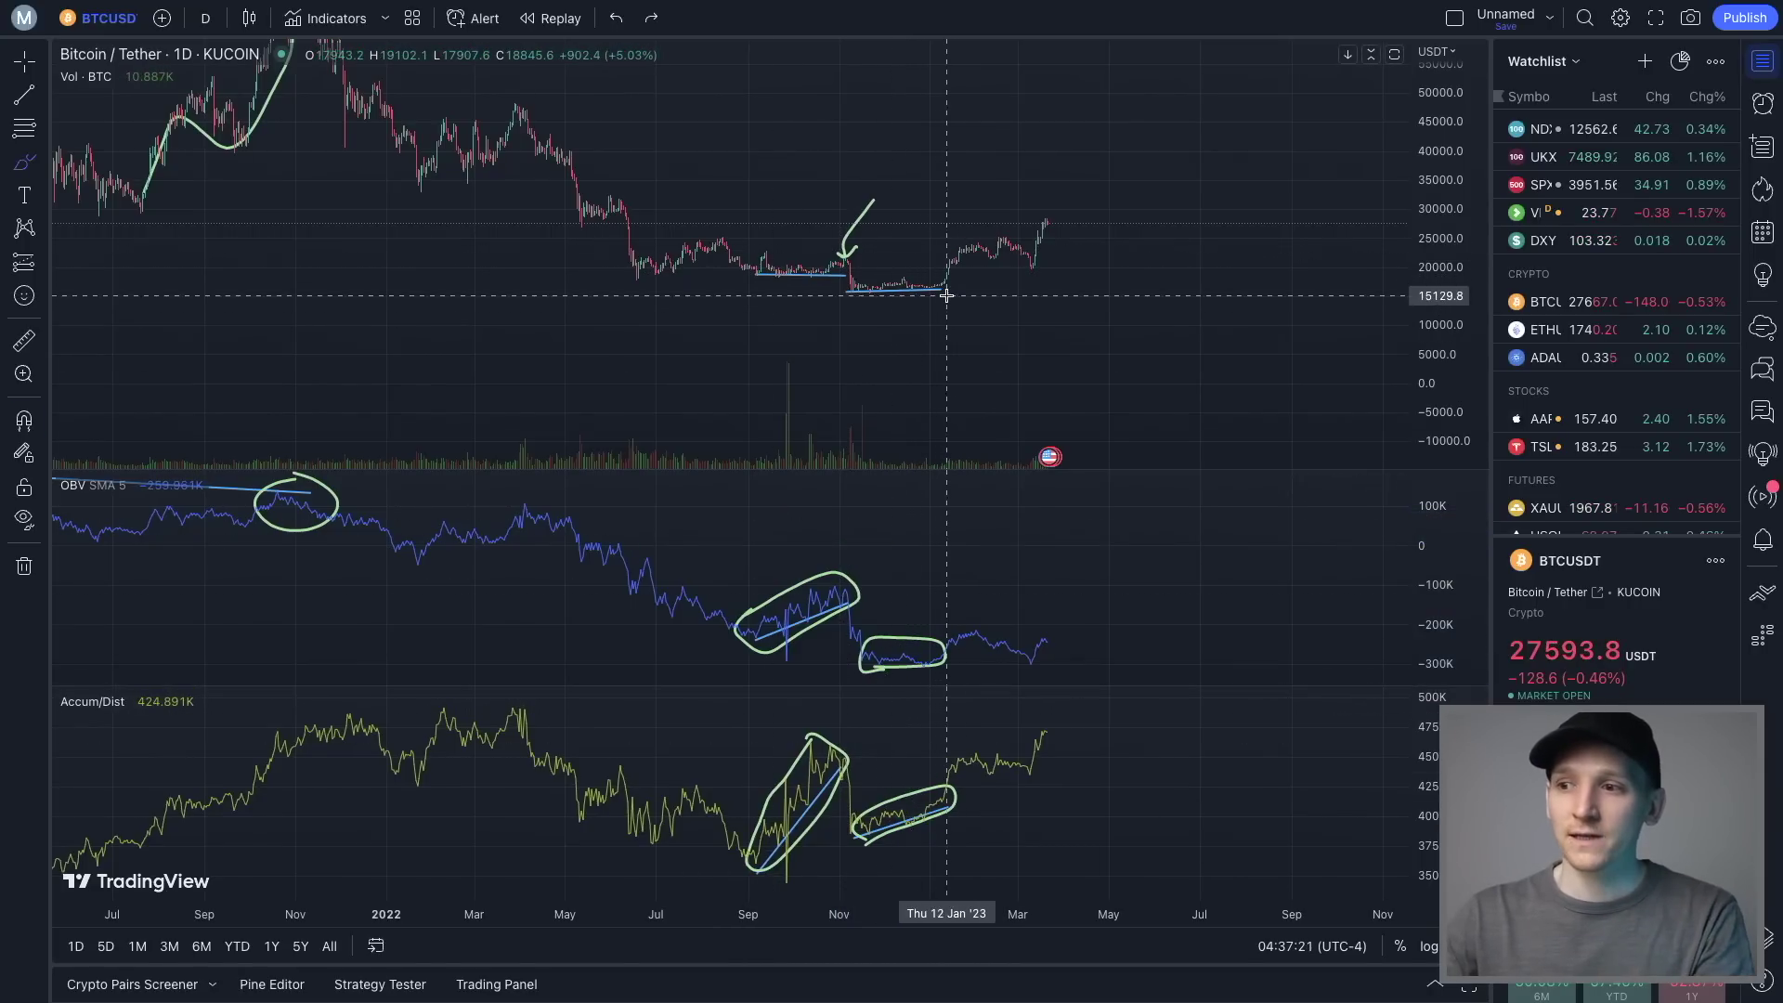
pyautogui.moveTo(945, 291); pyautogui.dragTo(962, 267)
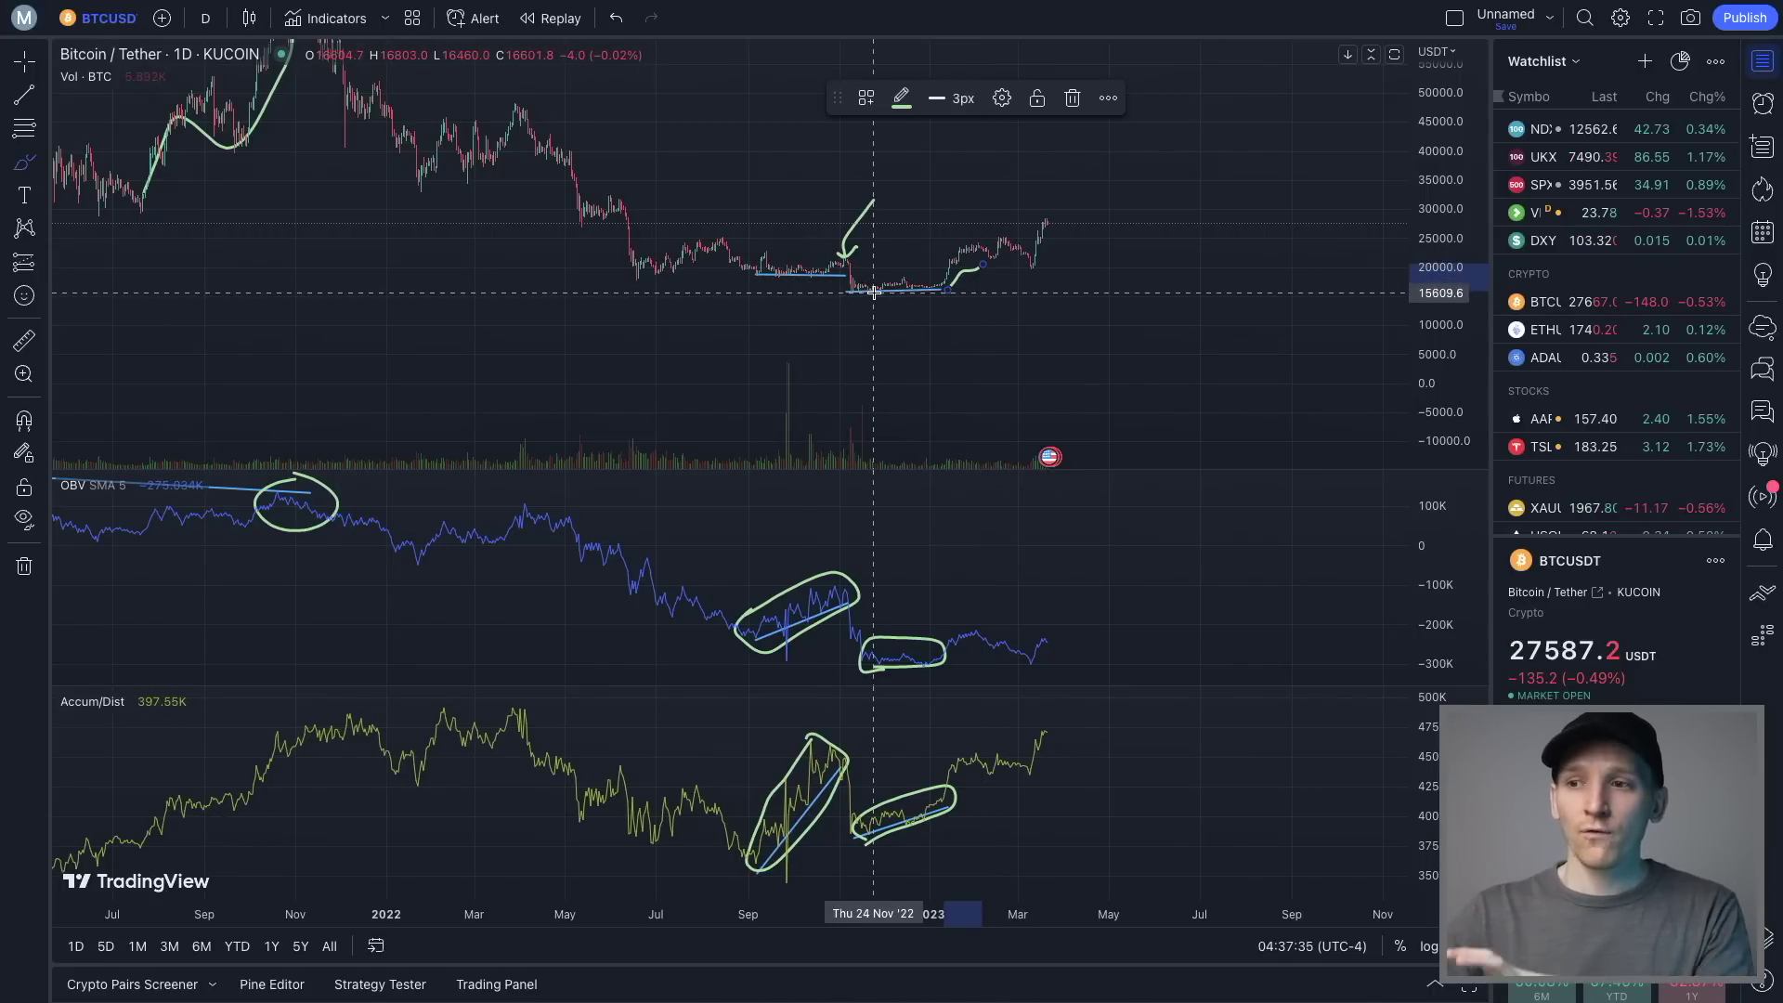
# View Coinglass's weekly Bitcoin chart with its volume profile, and return to TradingView's daily chart covering 2020 to 2023
pyautogui.scroll(-3, 873, 293)
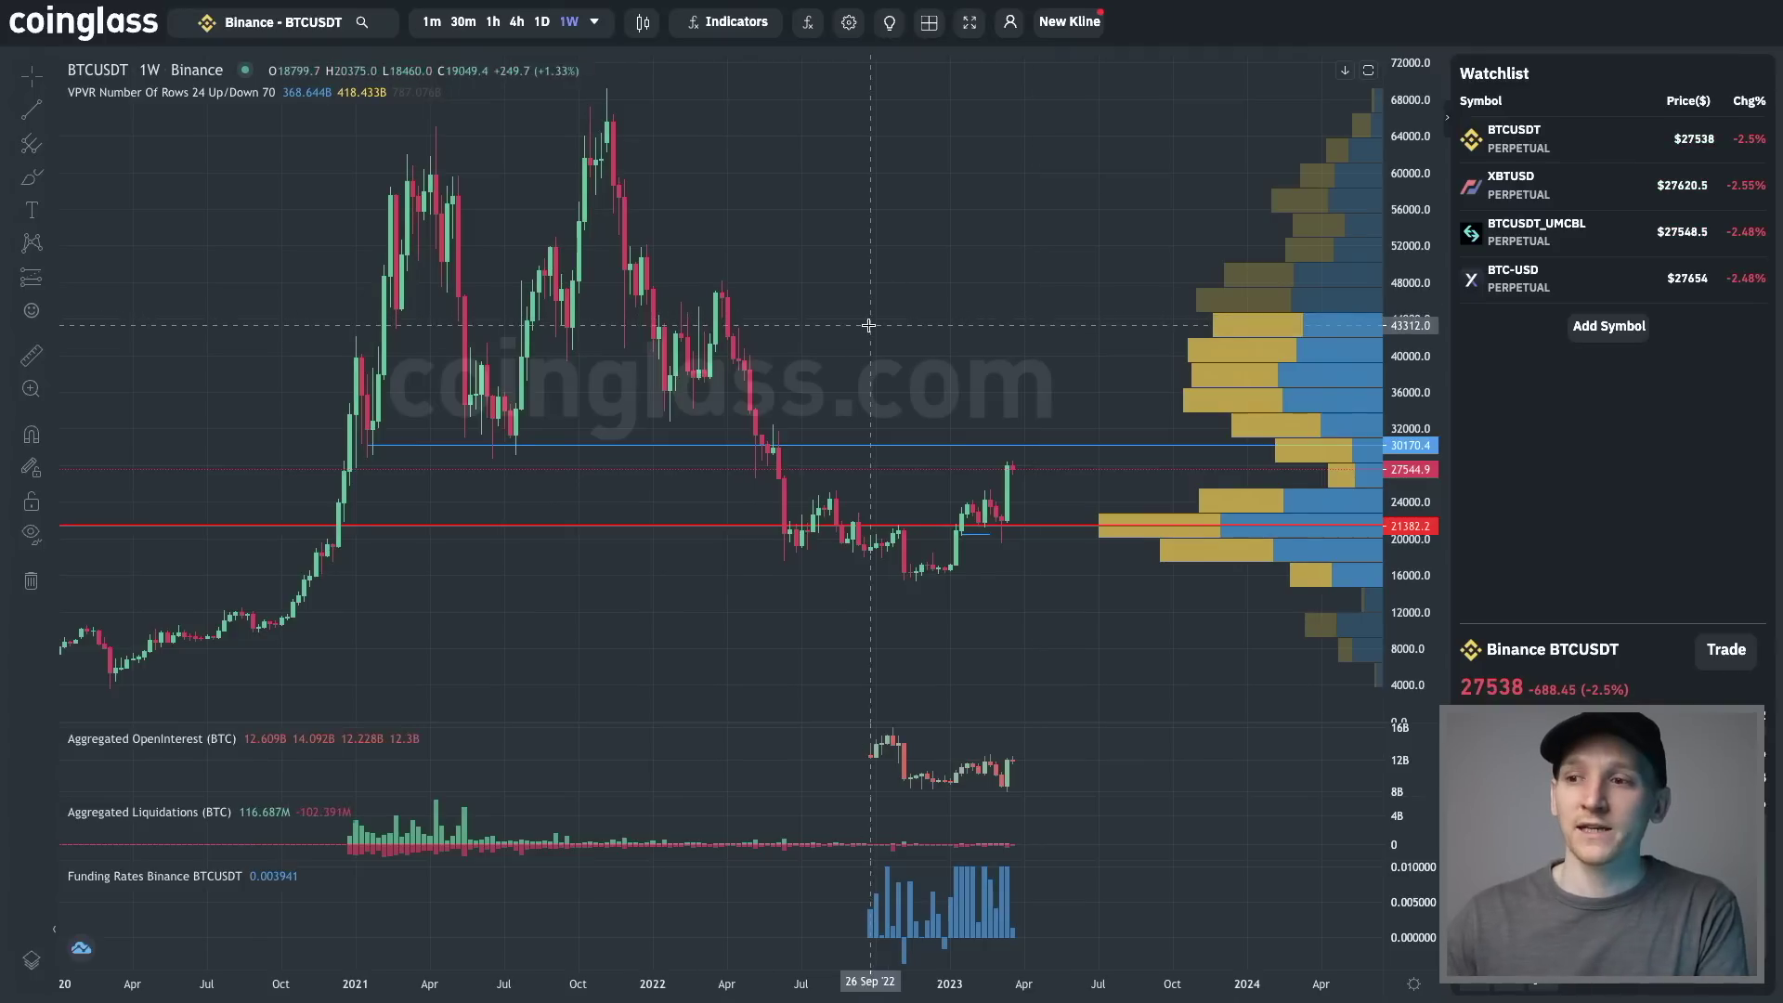
pyautogui.scroll(1, 938, 314)
pyautogui.moveTo(838, 314); pyautogui.dragTo(882, 317)
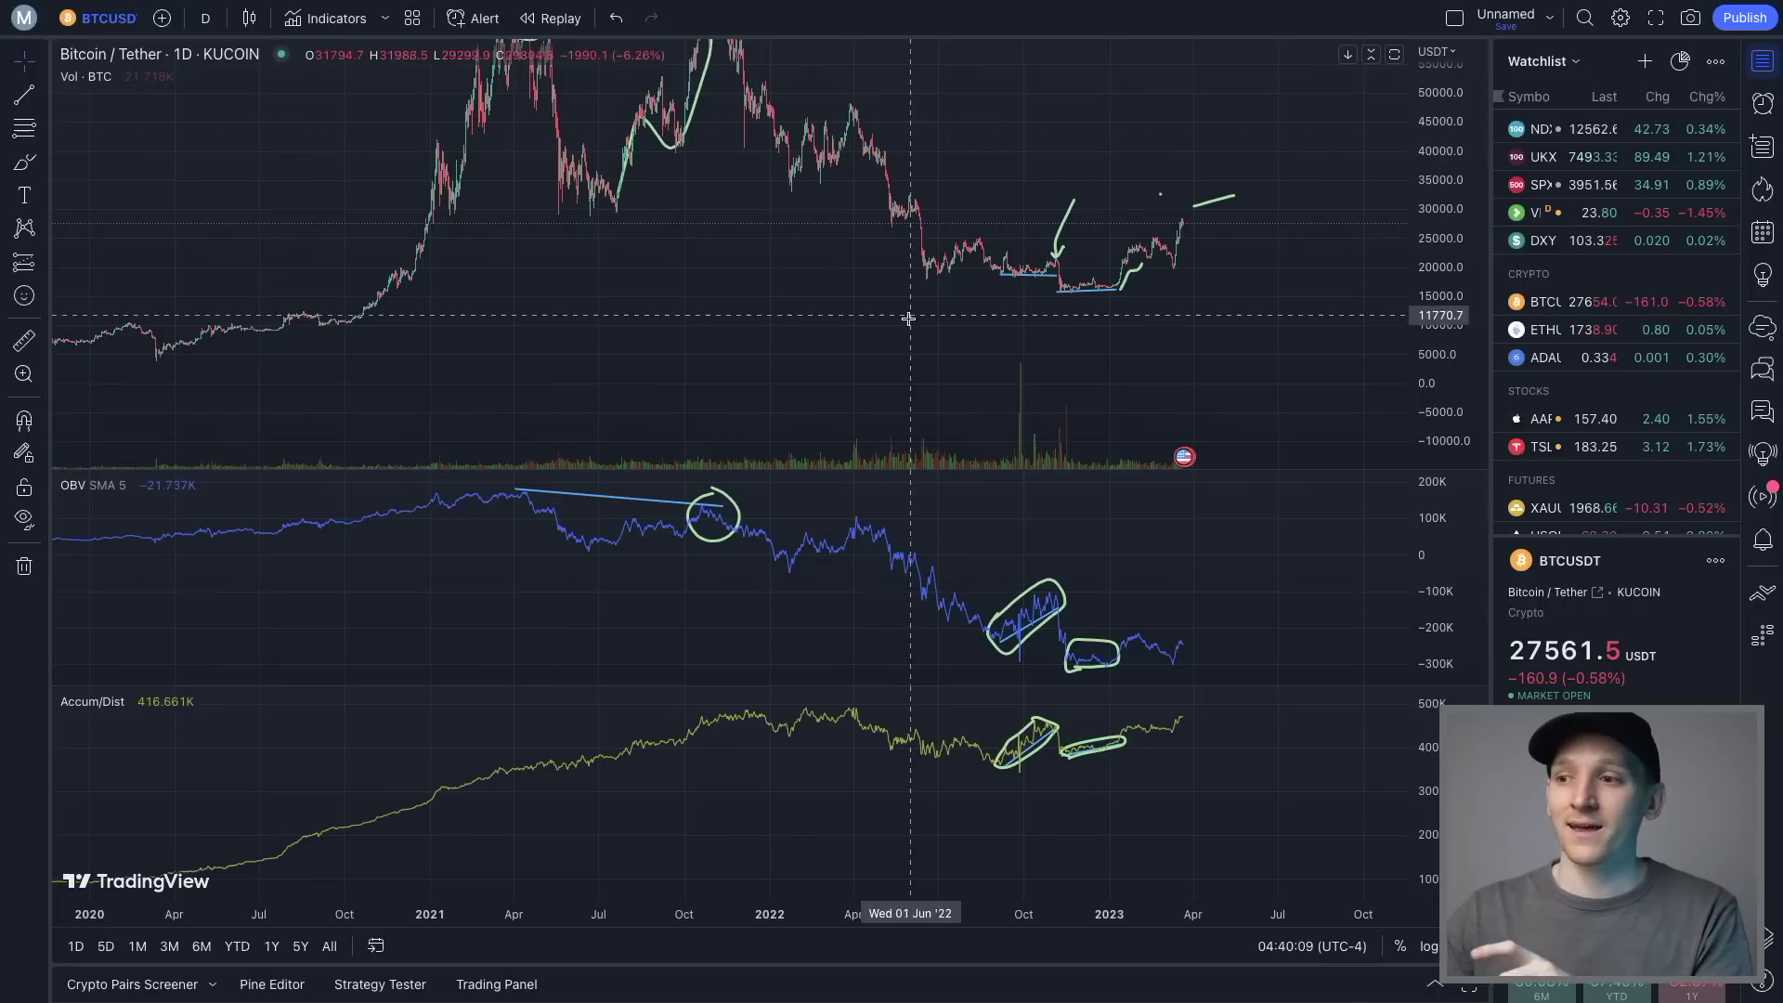
# Switch from TradingView to Coinglass's weekly Bitcoin chart and look up Volume Profile Visible Range in its indicator list
pyautogui.moveTo(942, 348); pyautogui.dragTo(891, 378)
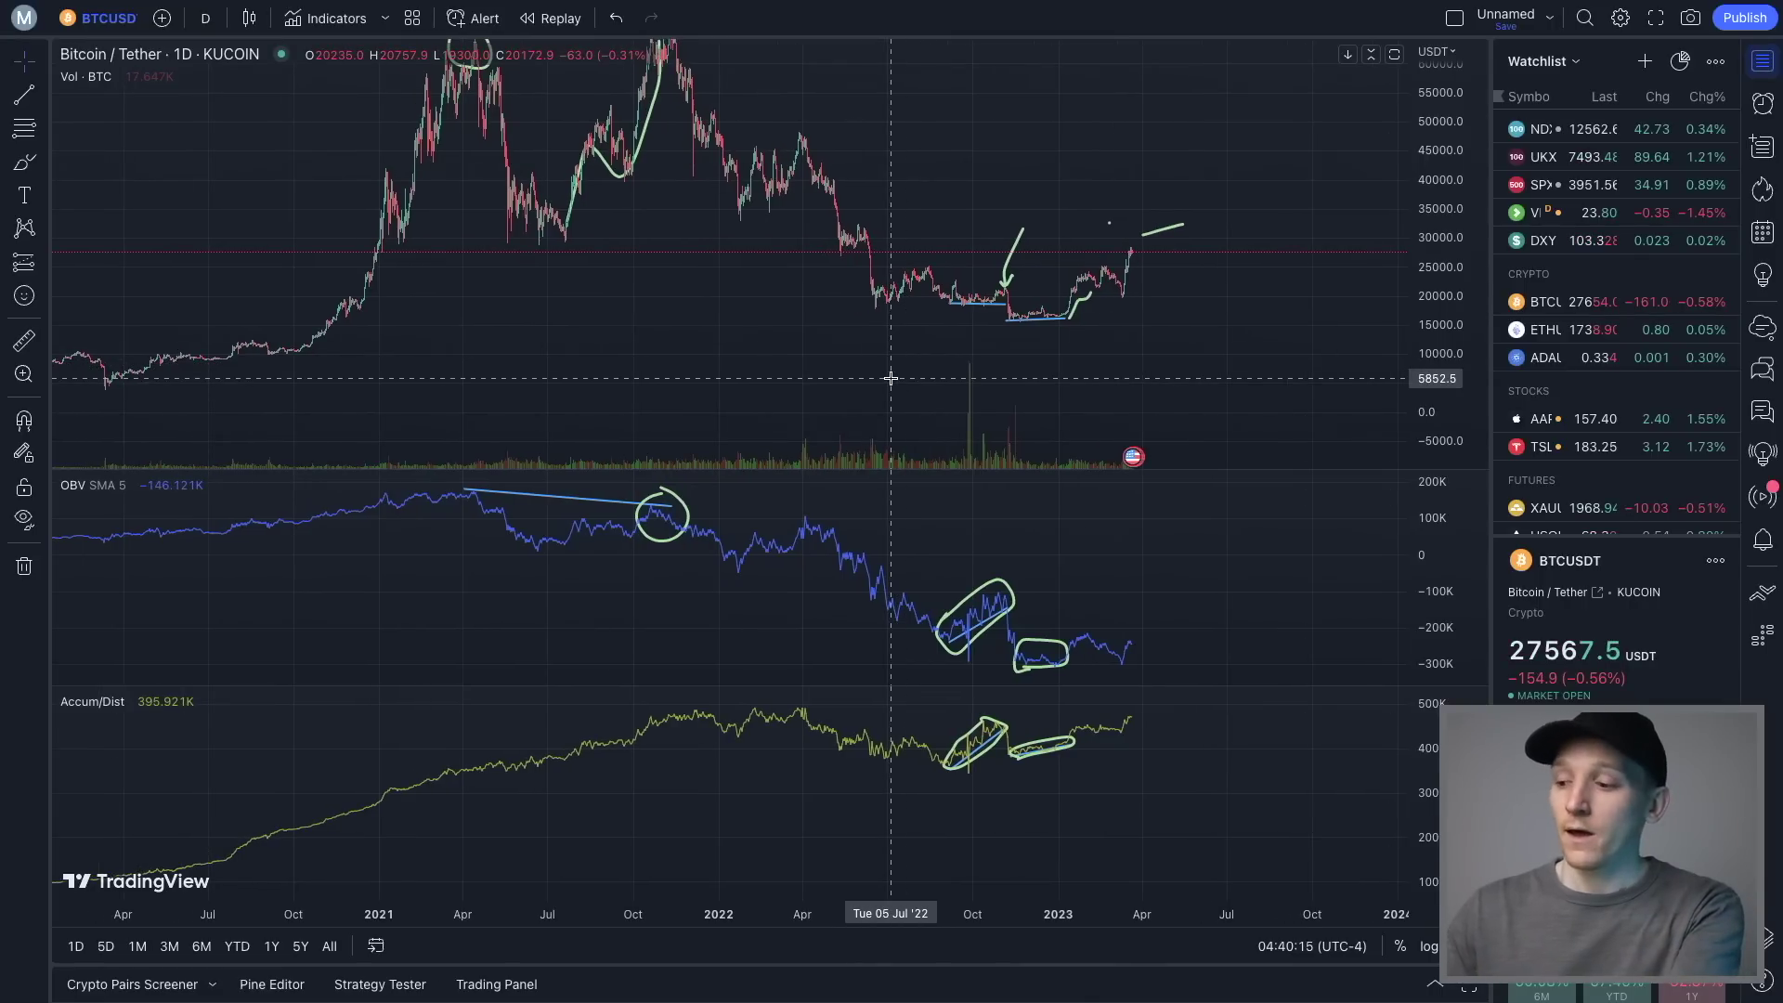
pyautogui.hotkey('ctrl', 'Tab')
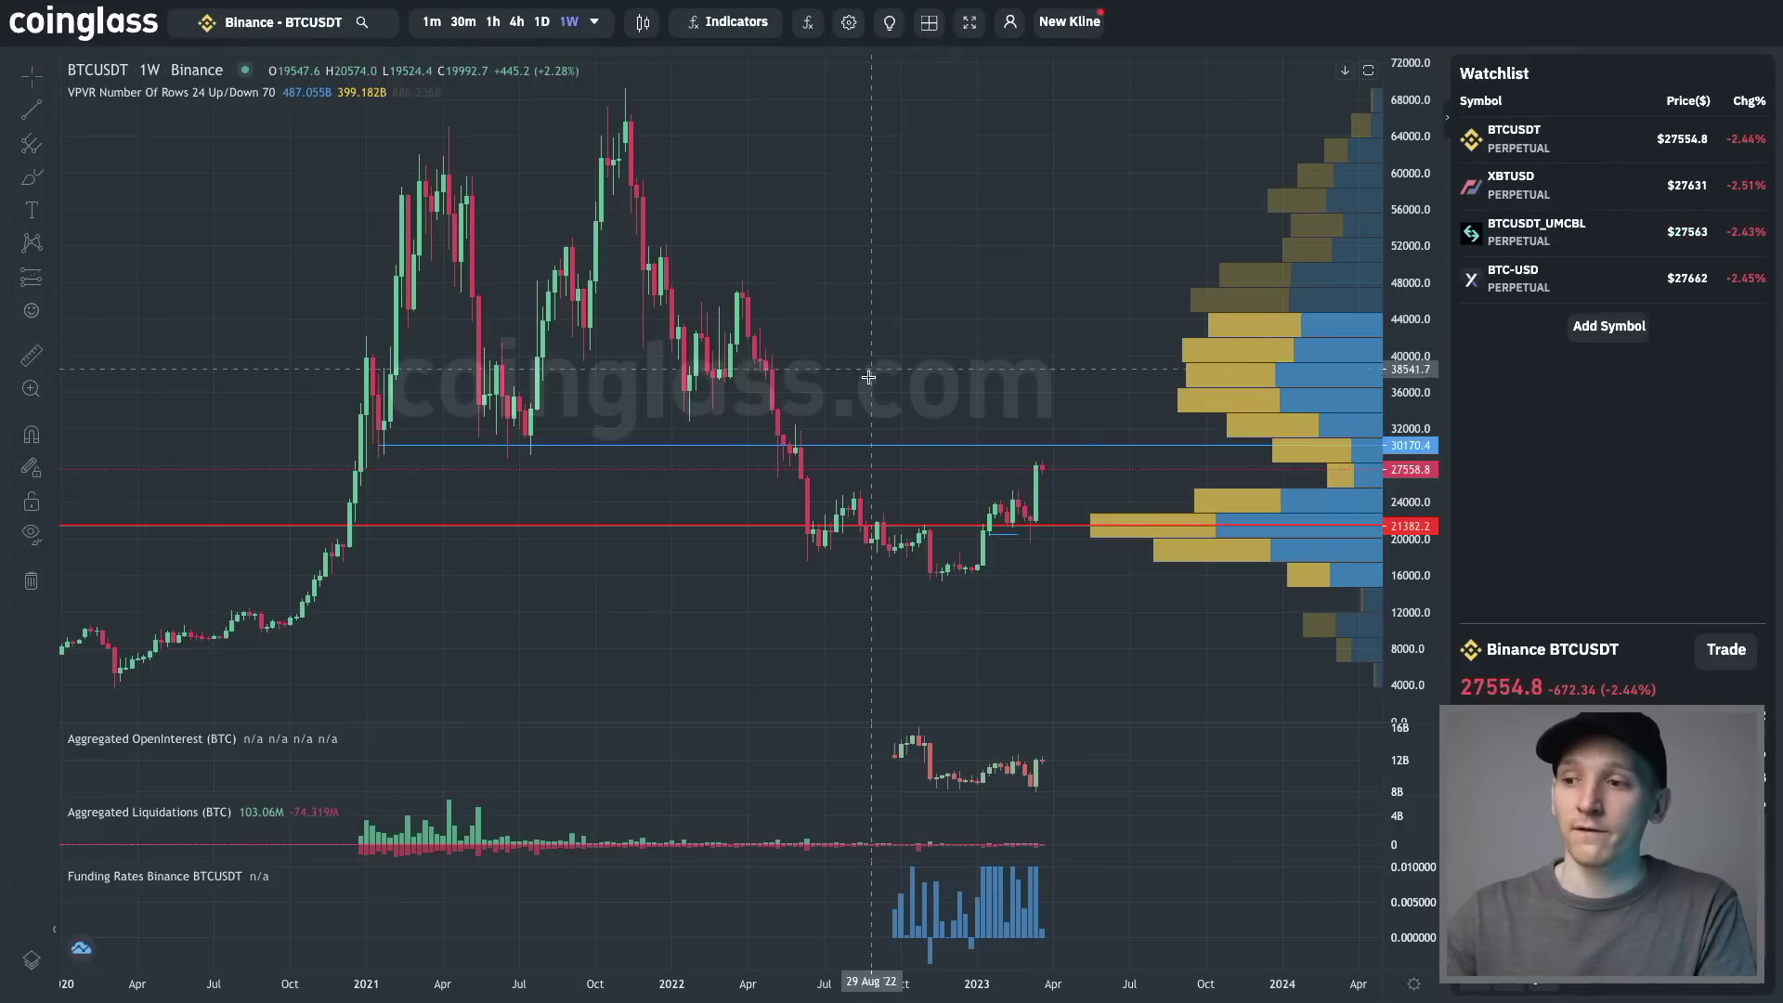
pyautogui.moveTo(905, 397); pyautogui.dragTo(895, 397)
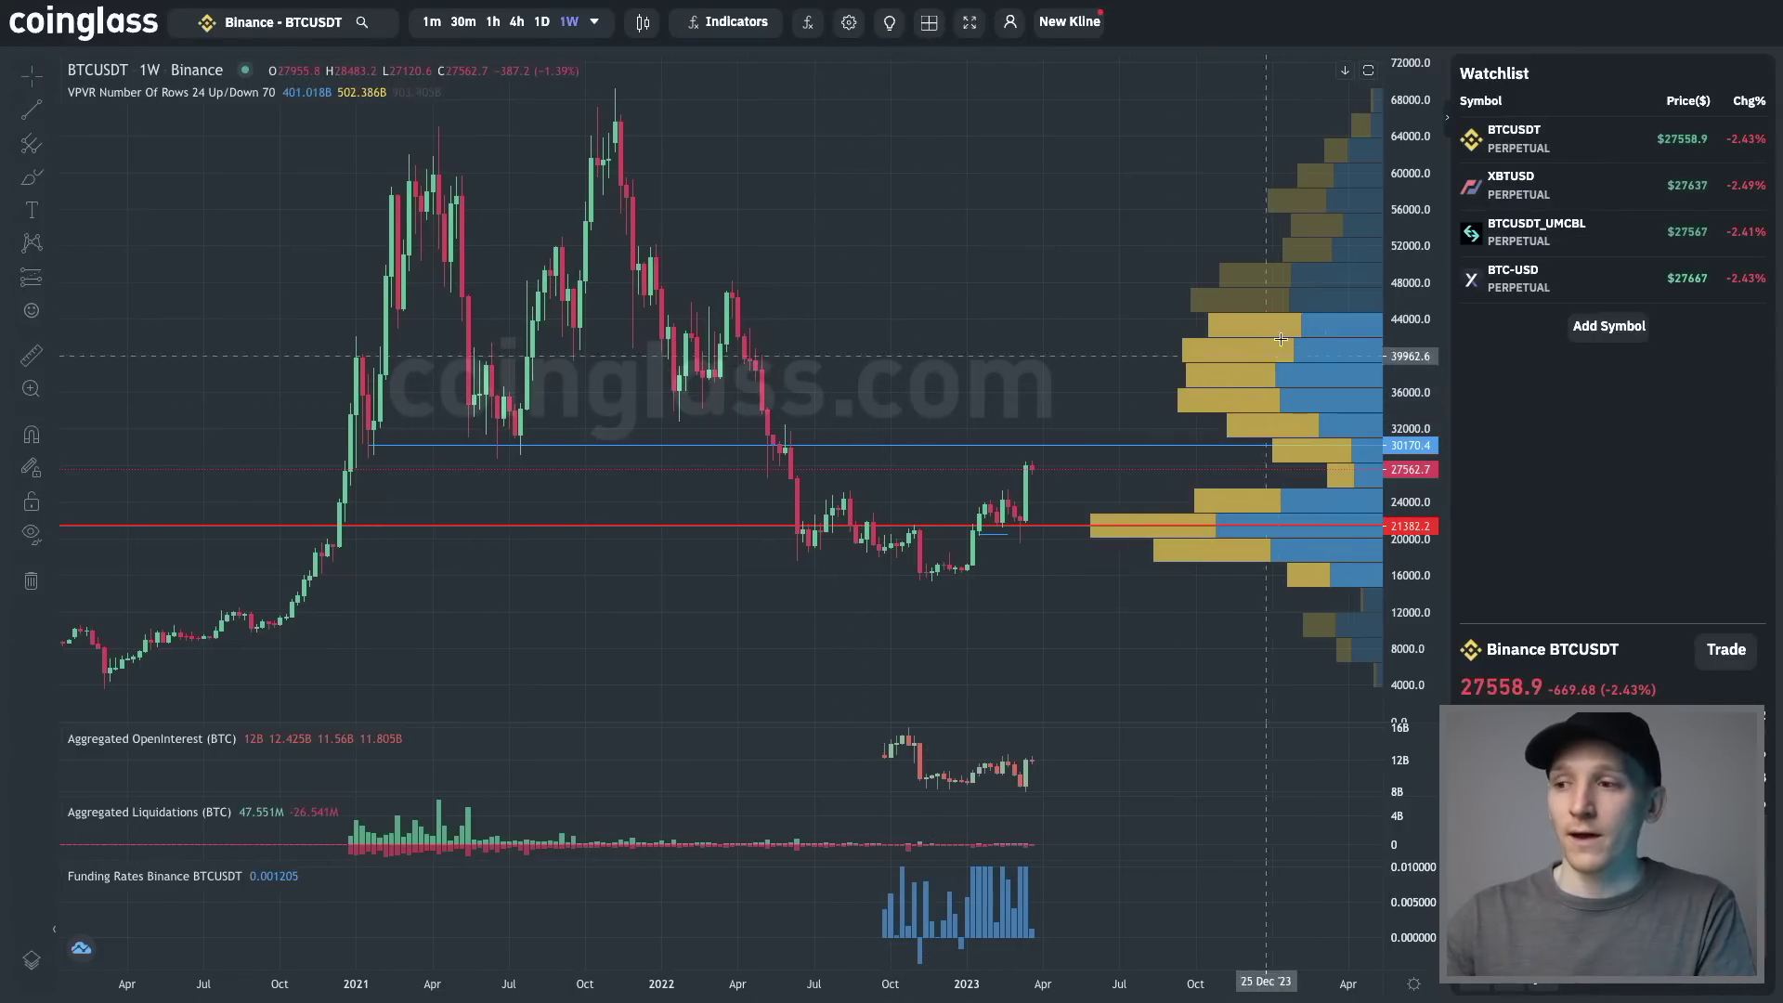
pyautogui.click(728, 21)
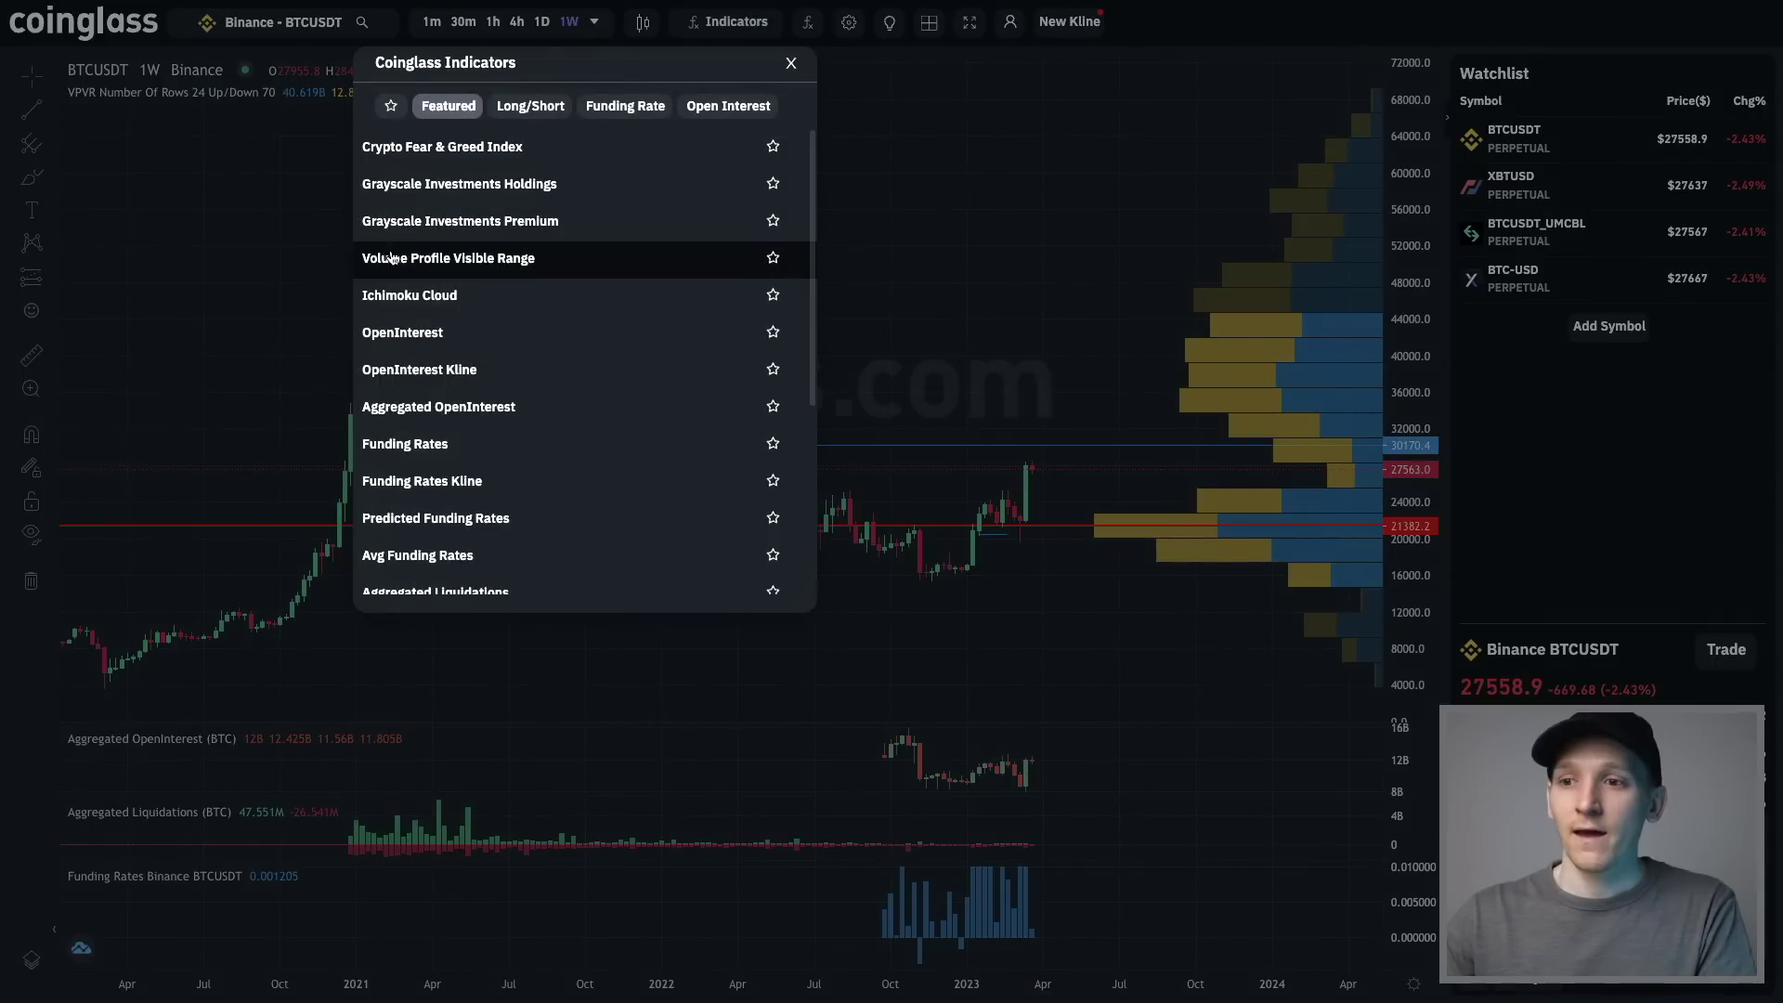
pyautogui.click(874, 271)
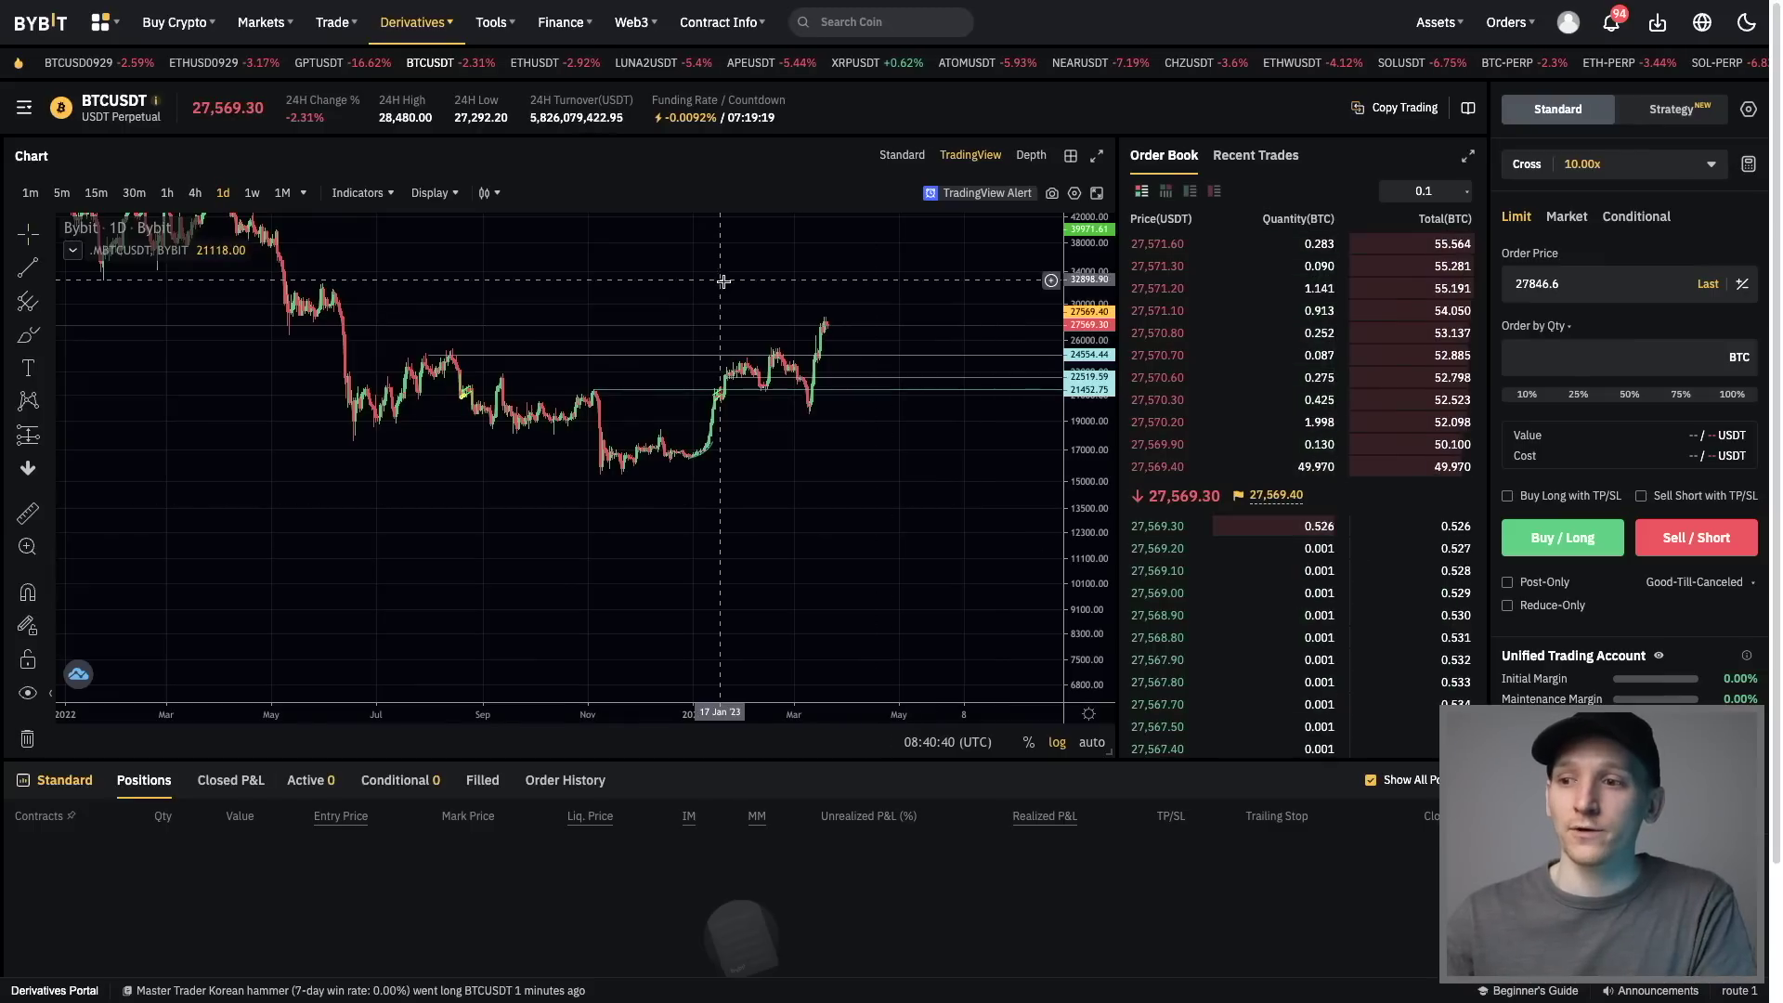
# Examine Bybit's daily BTCUSDT chart from mid-2022 to March 2023
pyautogui.scroll(2, 720, 282)
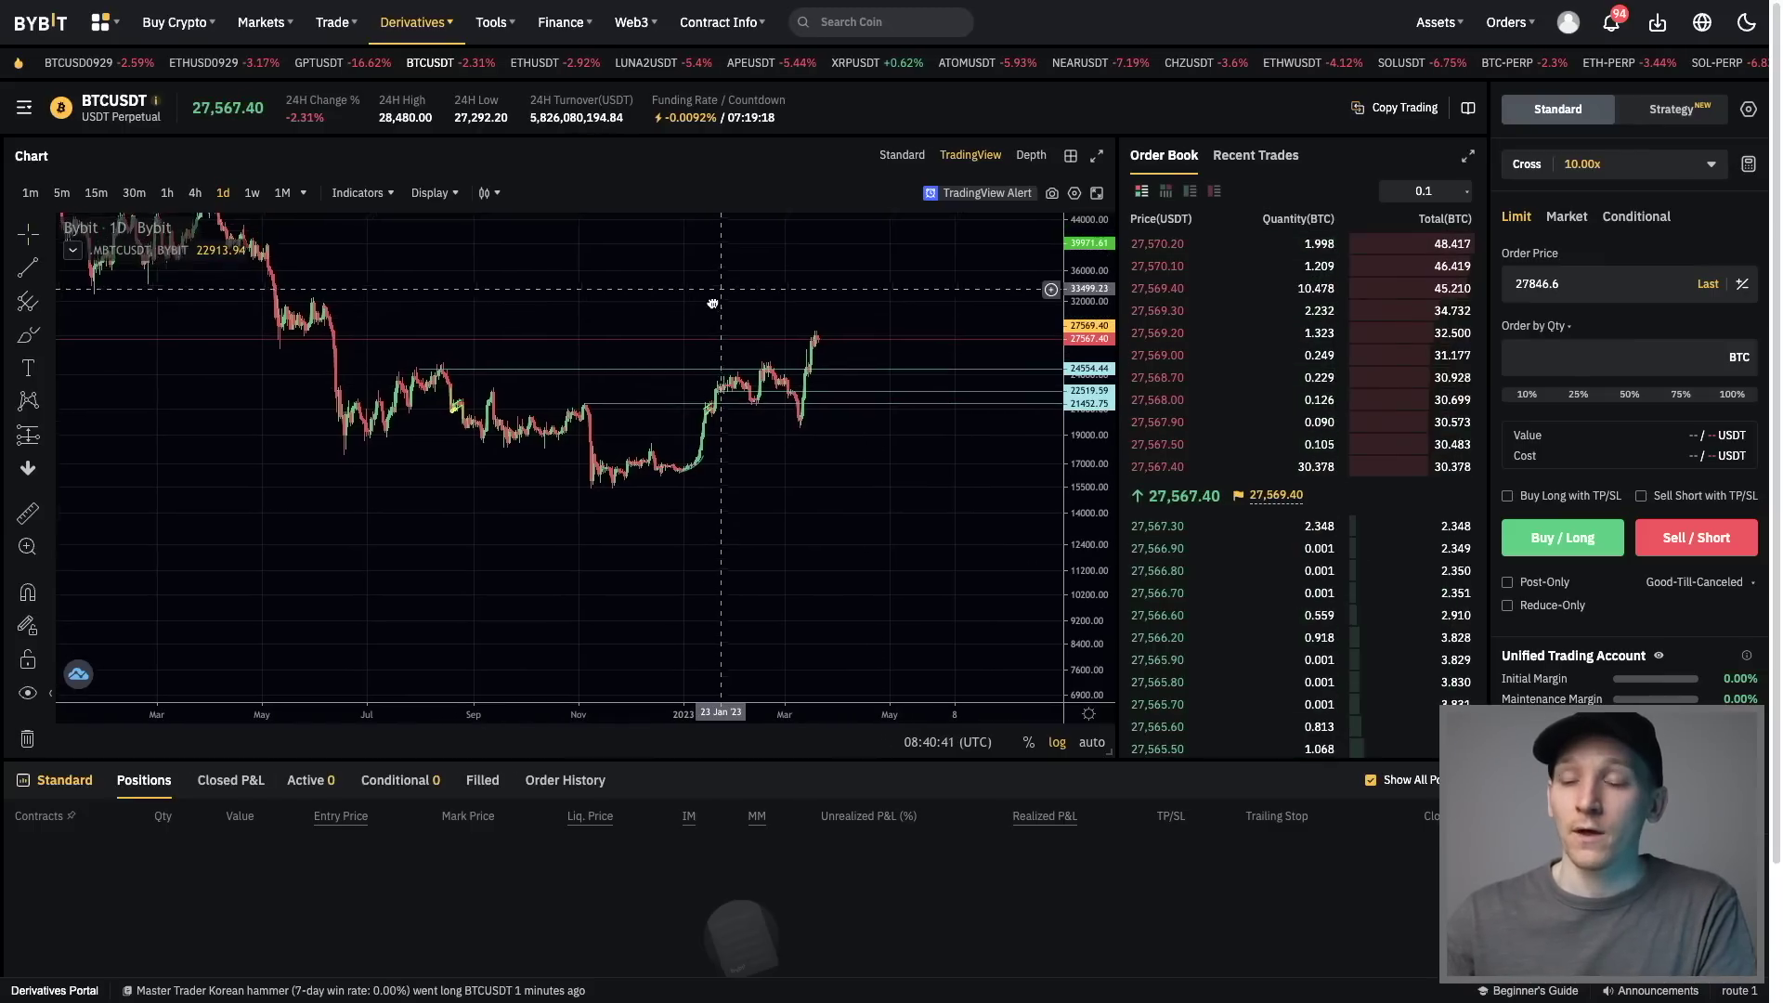
pyautogui.moveTo(712, 304); pyautogui.dragTo(709, 307)
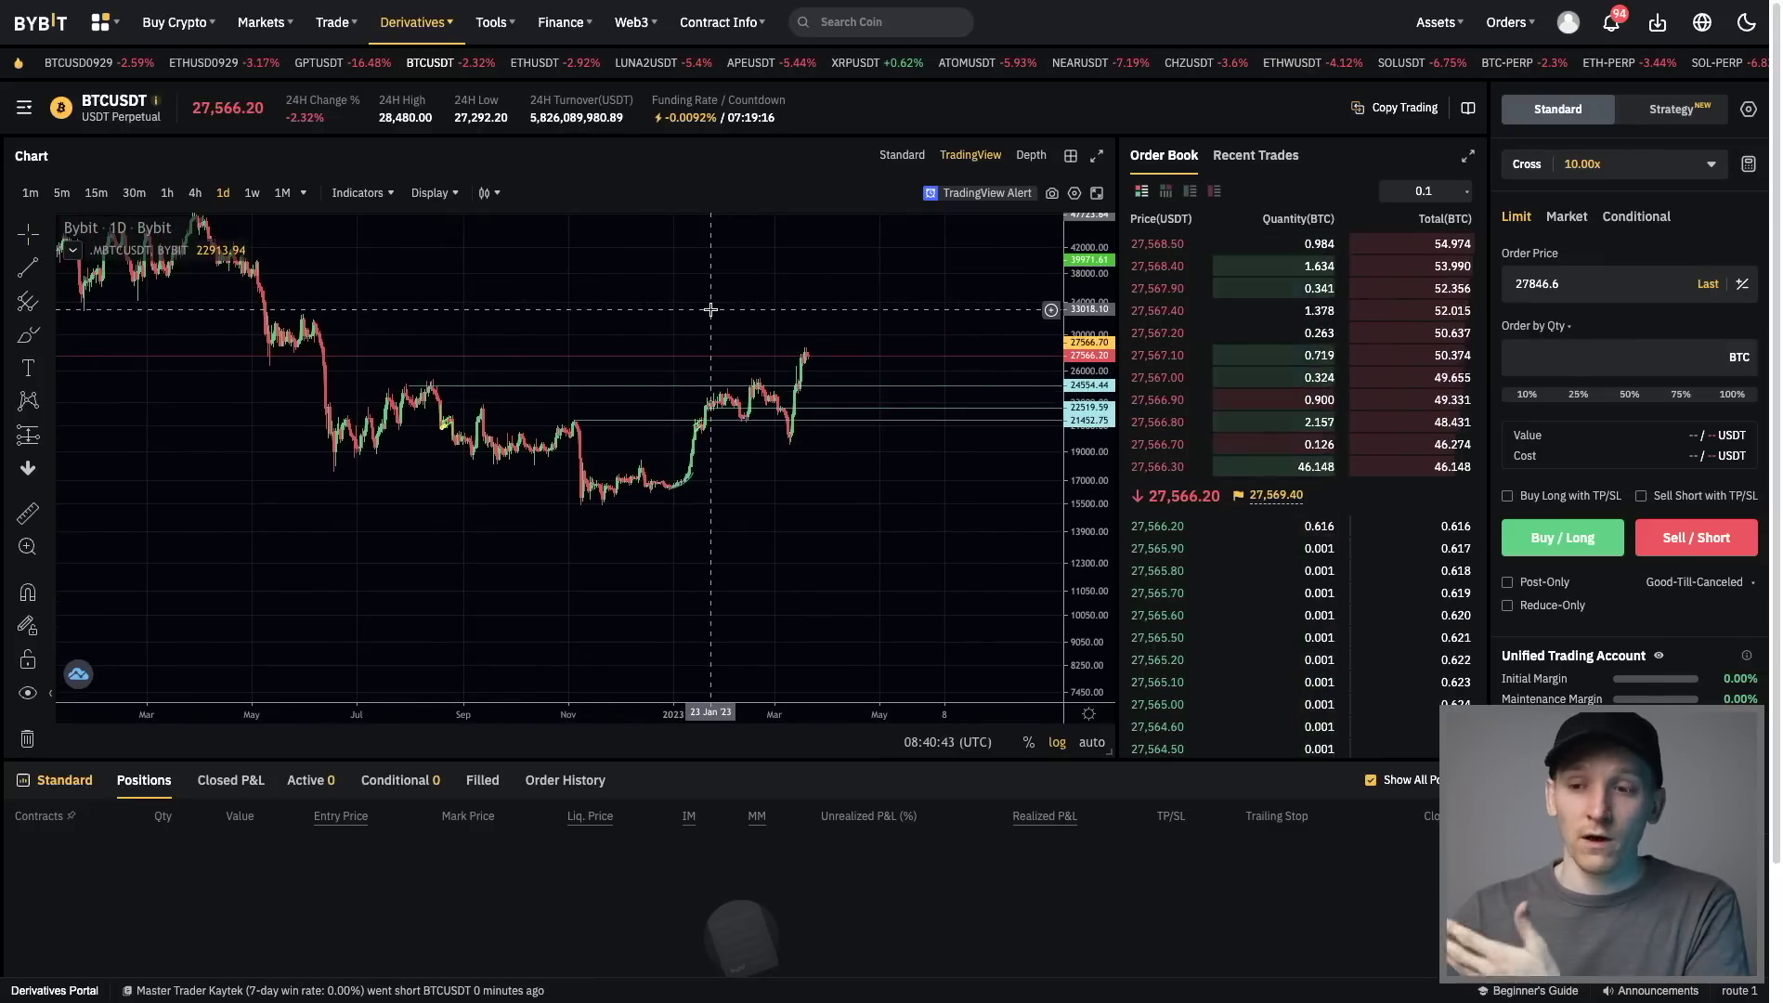
pyautogui.scroll(3, 711, 309)
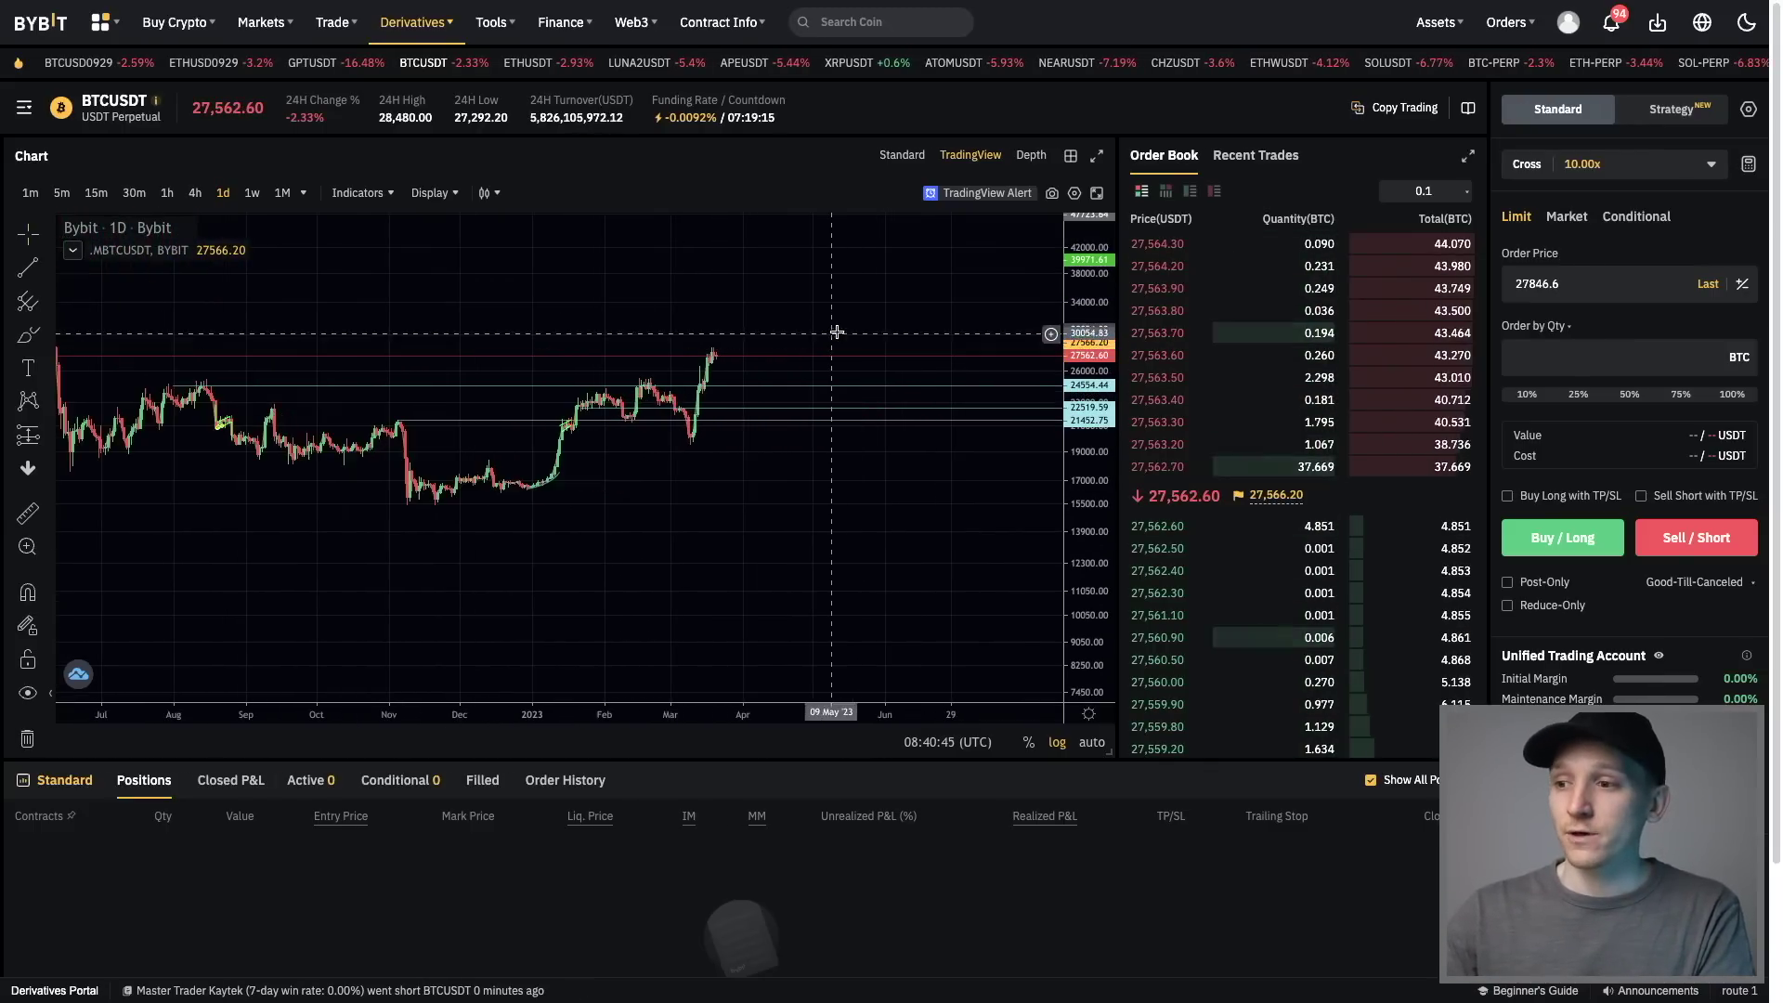
pyautogui.moveTo(836, 331)
pyautogui.mouseDown()
pyautogui.moveTo(847, 306)
pyautogui.moveTo(901, 326)
pyautogui.moveTo(856, 320)
pyautogui.mouseUp()
pyautogui.scroll(-1, 804, 316)
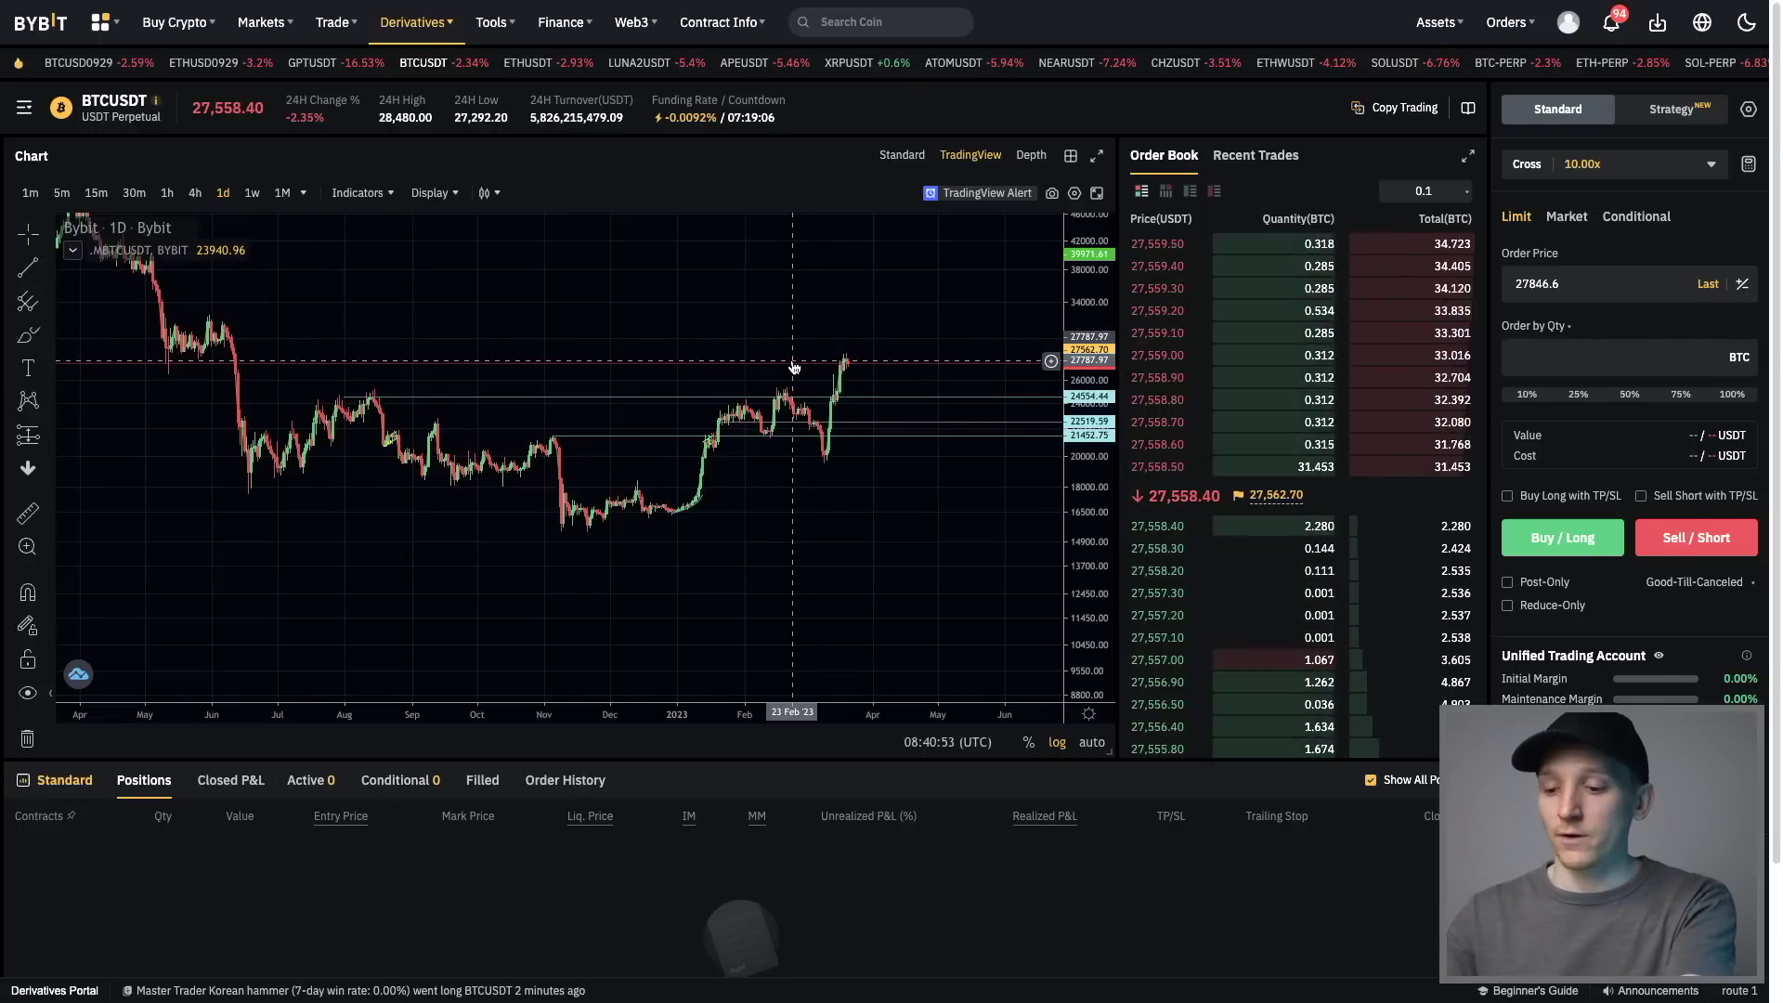
# Return to Coinglass's weekly chart, circle the end of the longest volume profile bar with the Brush, and remove the circle
pyautogui.hotkey('ctrl', 'Tab')
pyautogui.hscroll(3, 875, 360)
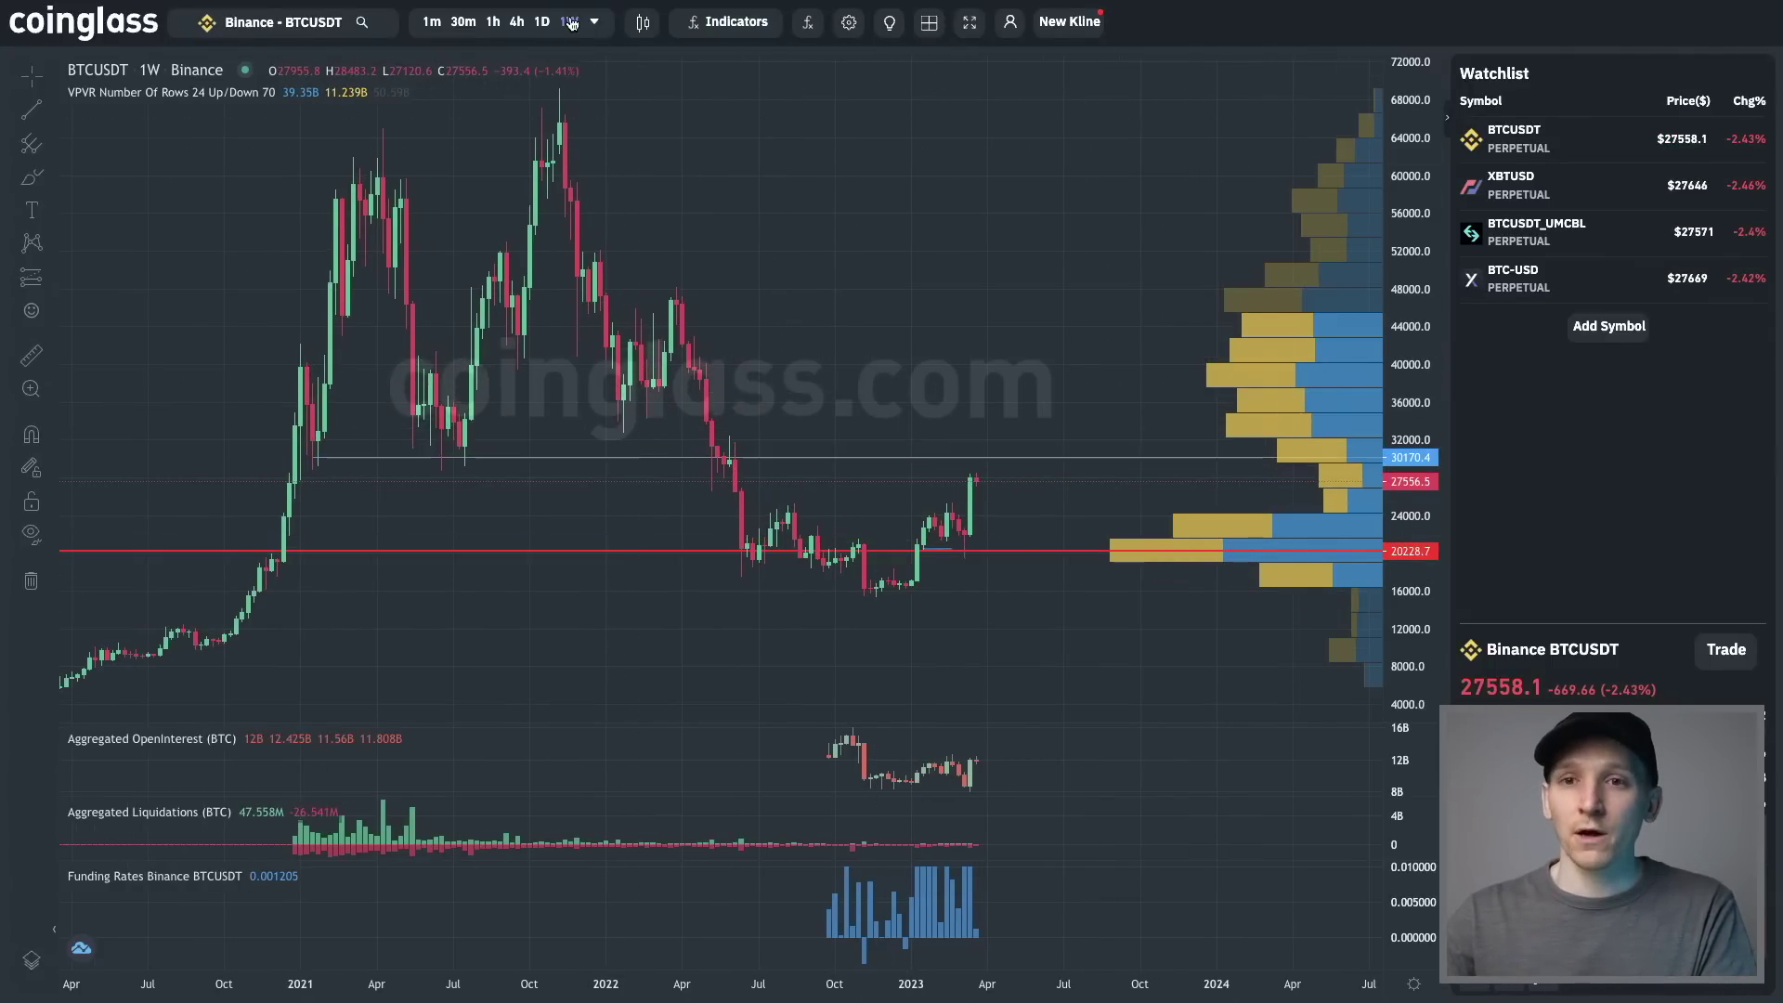
pyautogui.click(30, 177)
pyautogui.moveTo(1140, 529)
pyautogui.mouseDown()
pyautogui.moveTo(1069, 544)
pyautogui.moveTo(1165, 557)
pyautogui.moveTo(1139, 531)
pyautogui.mouseUp()
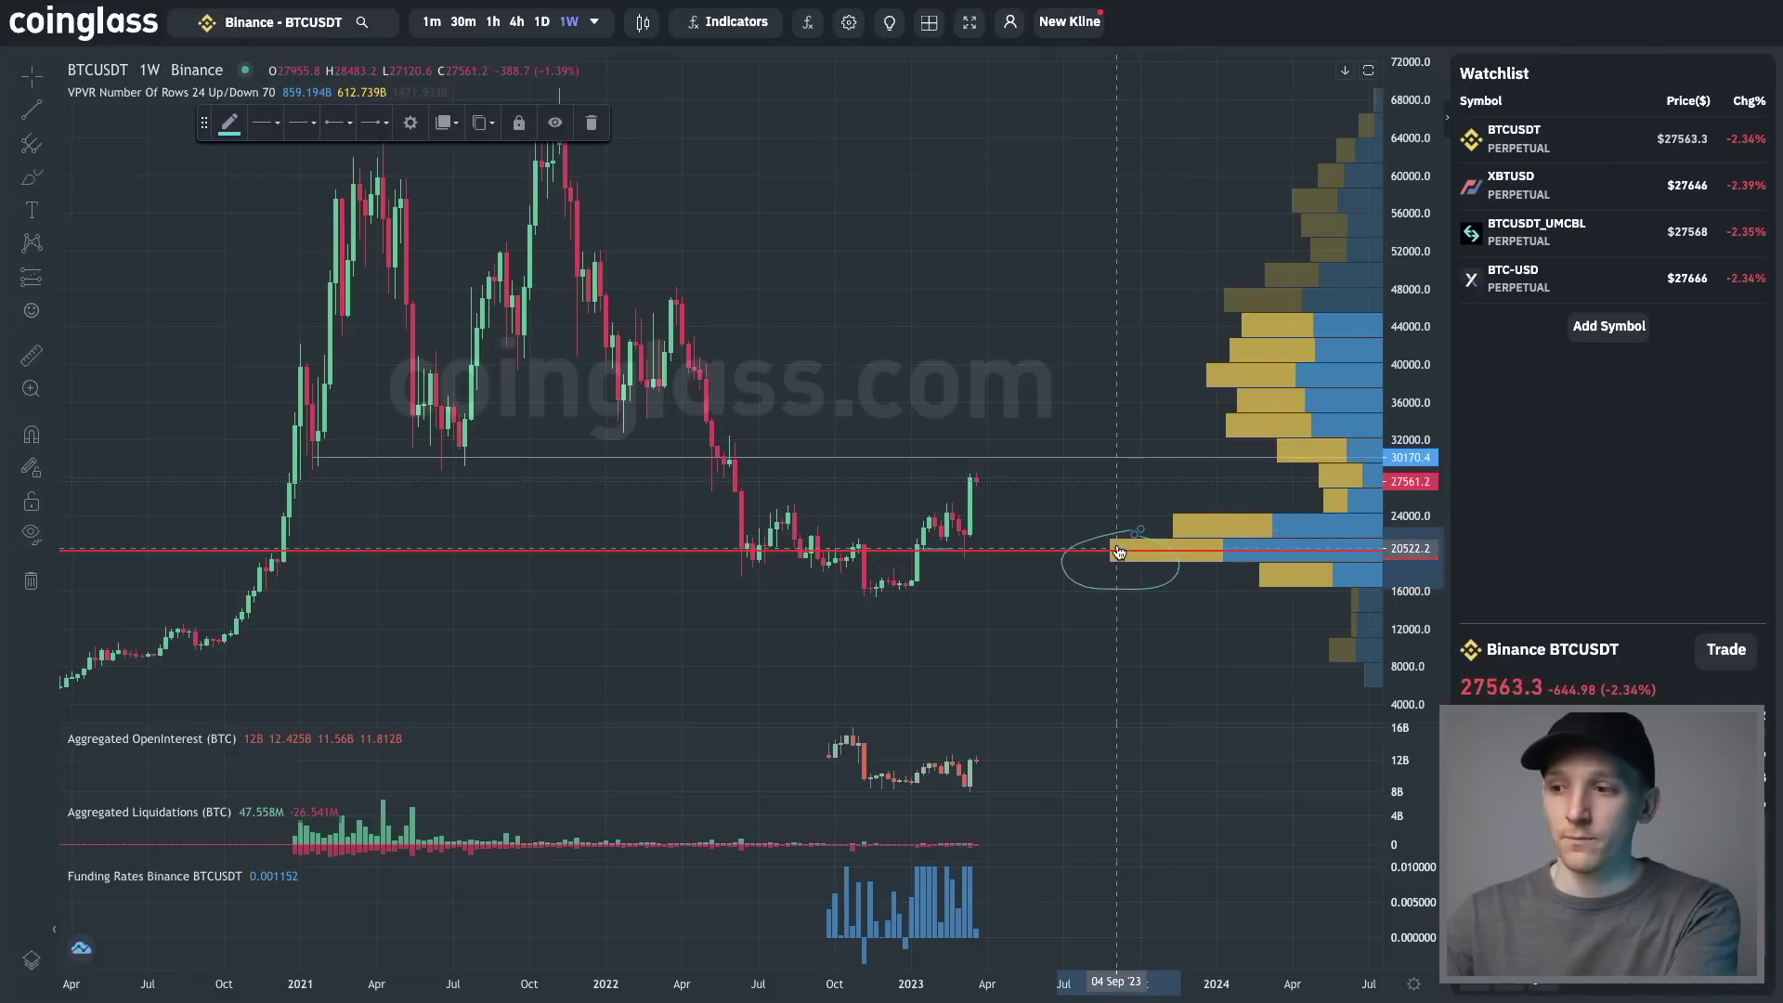
pyautogui.press('Delete')
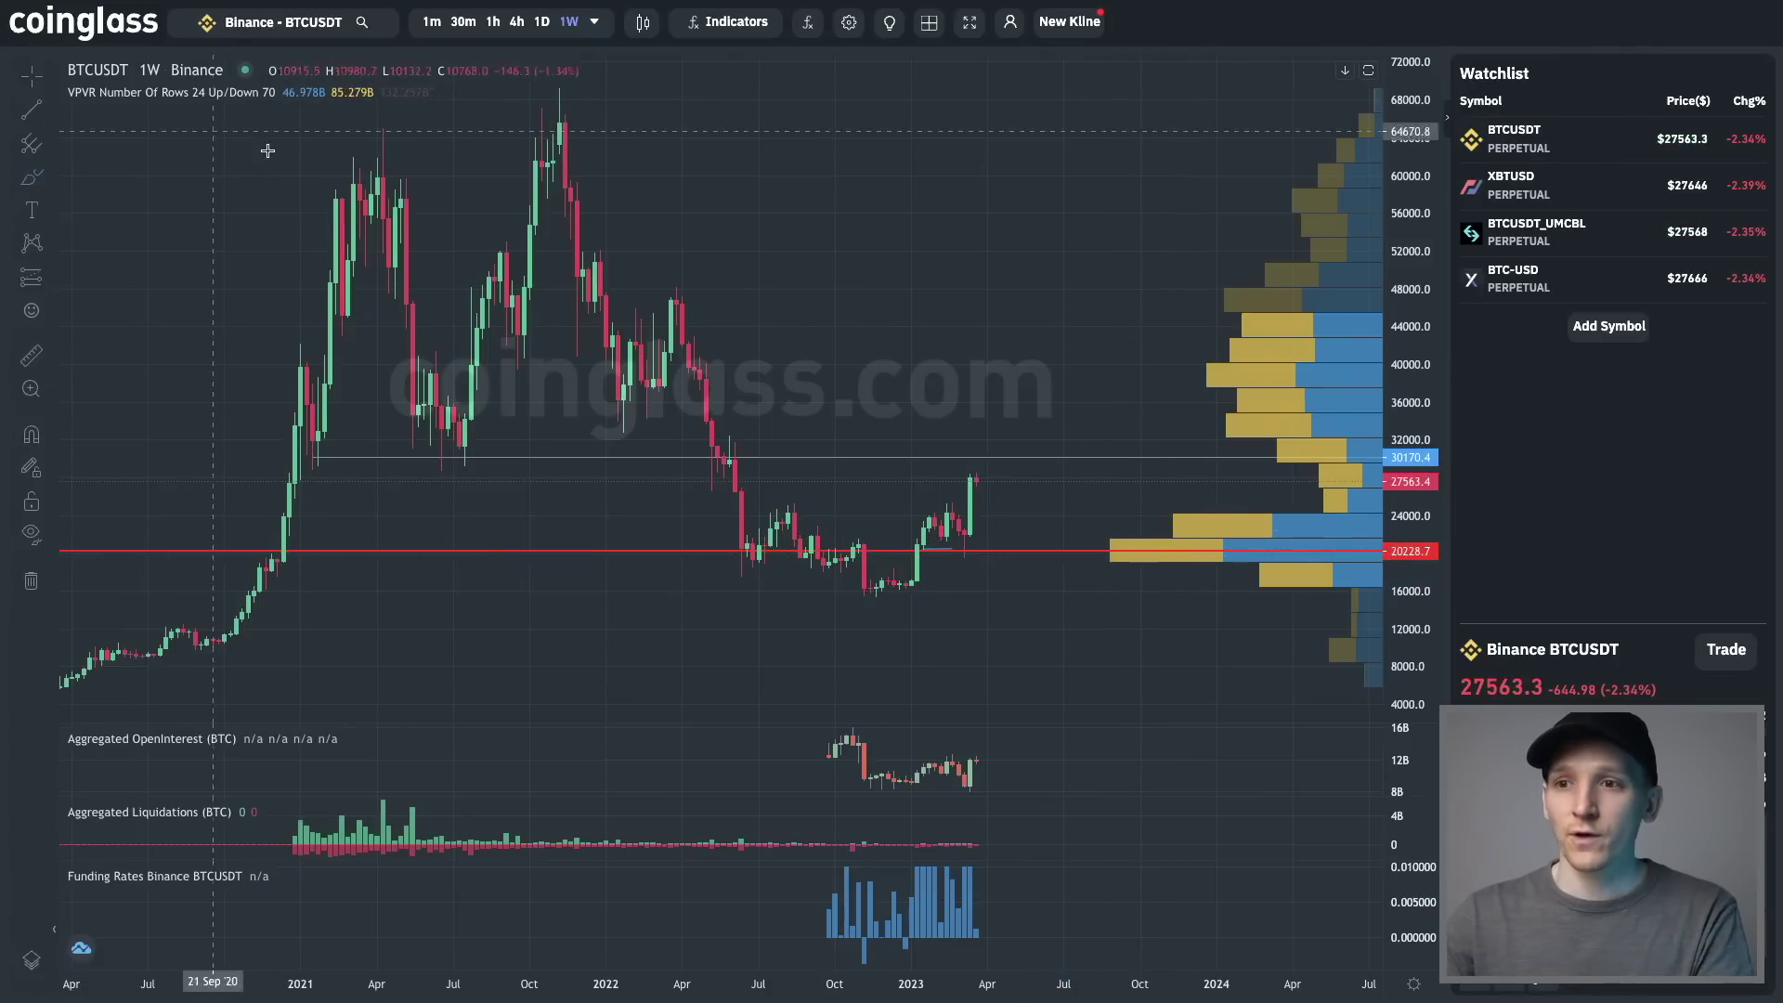
# Review the VPVR indicator's style settings, and examine the volume profile beside the 2022 to 2023 prices
pyautogui.click(316, 92)
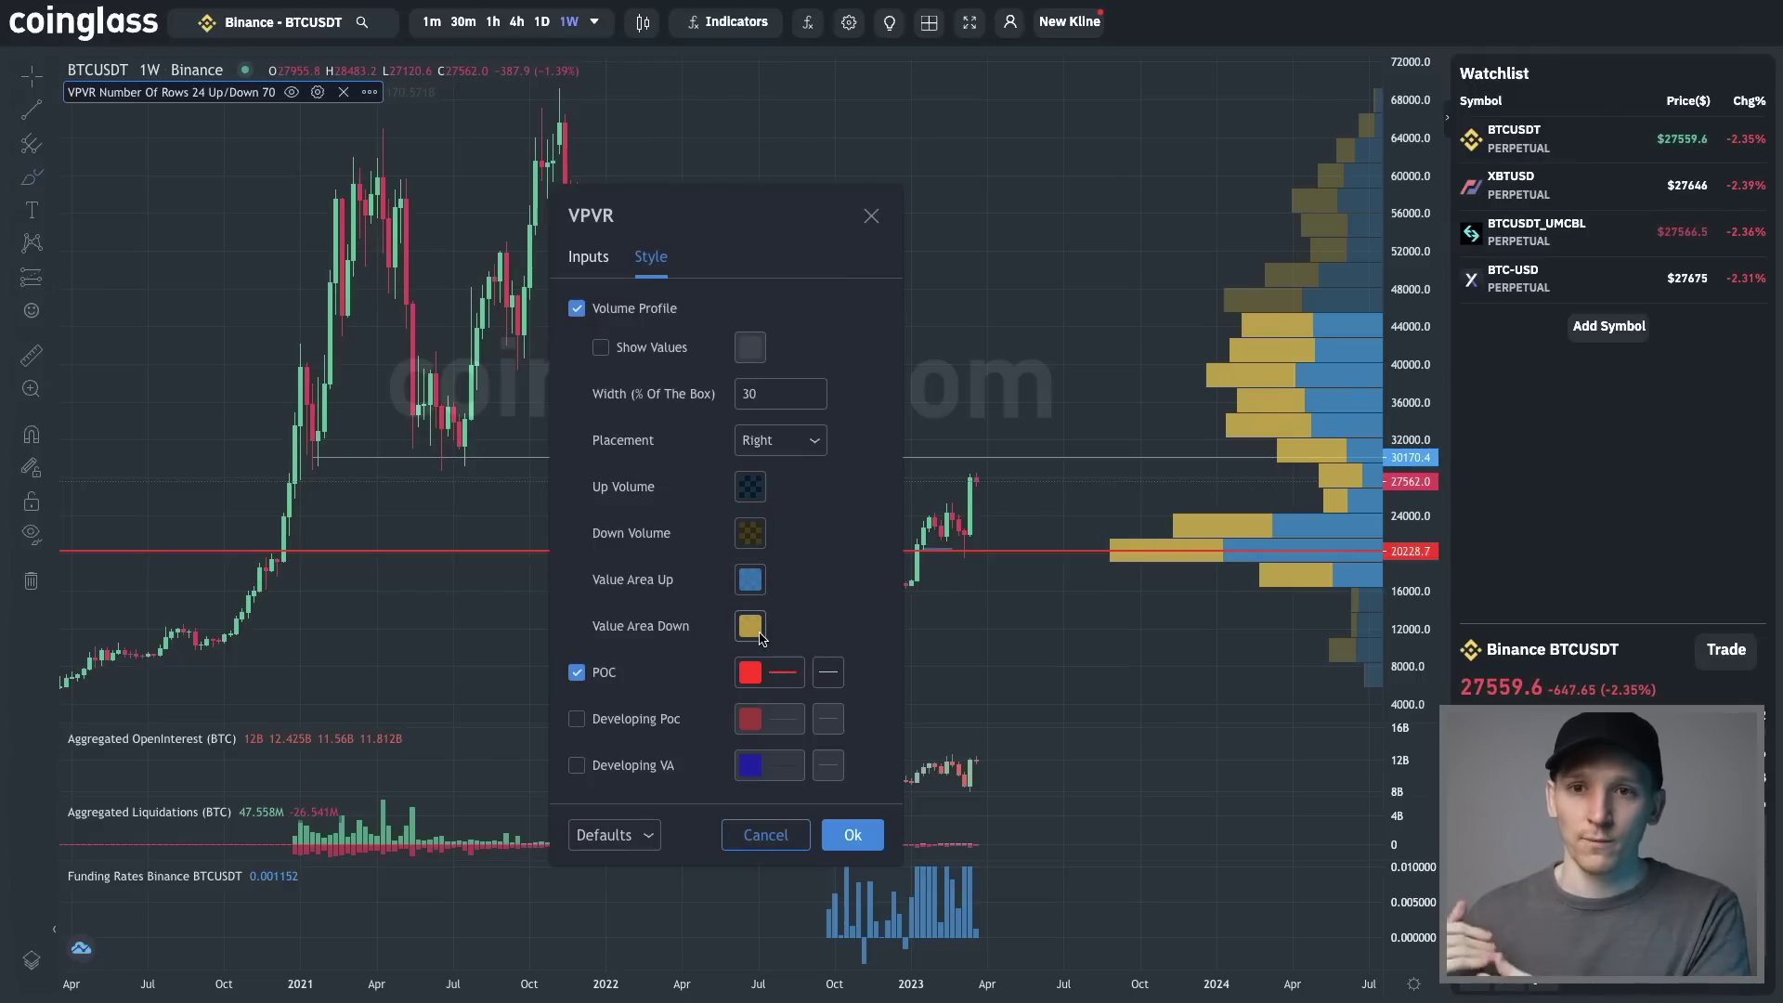
pyautogui.click(870, 218)
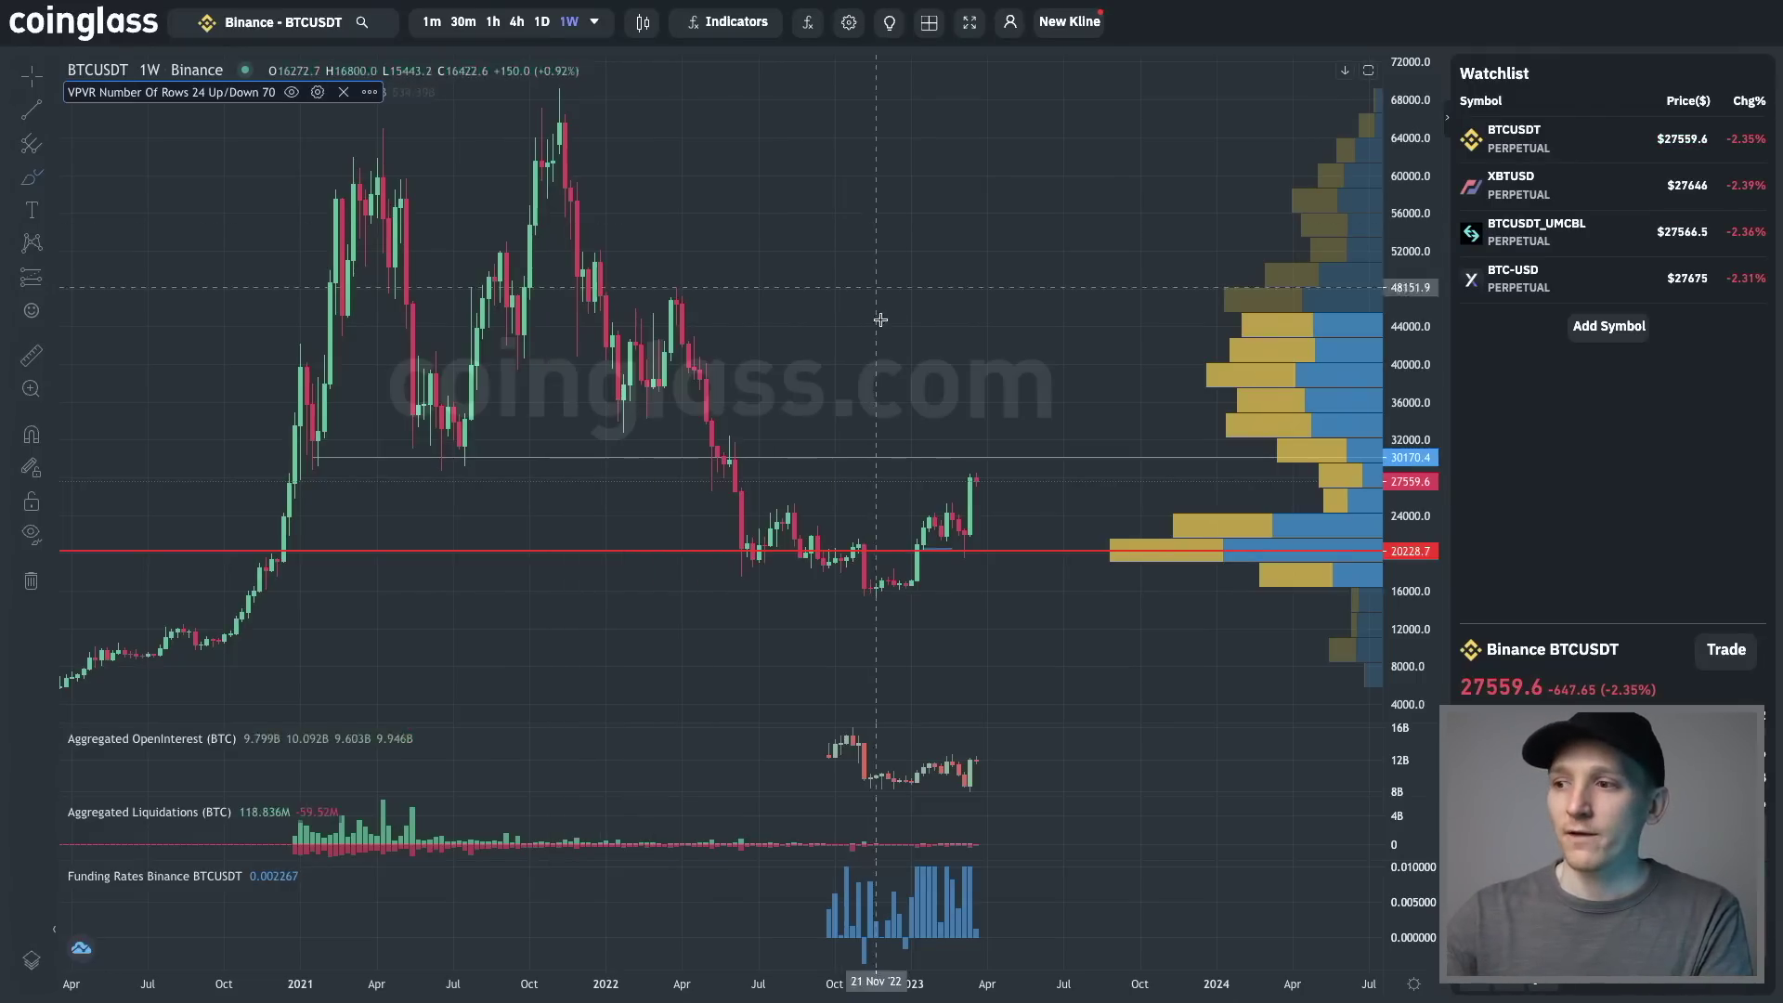
pyautogui.scroll(5, 991, 511)
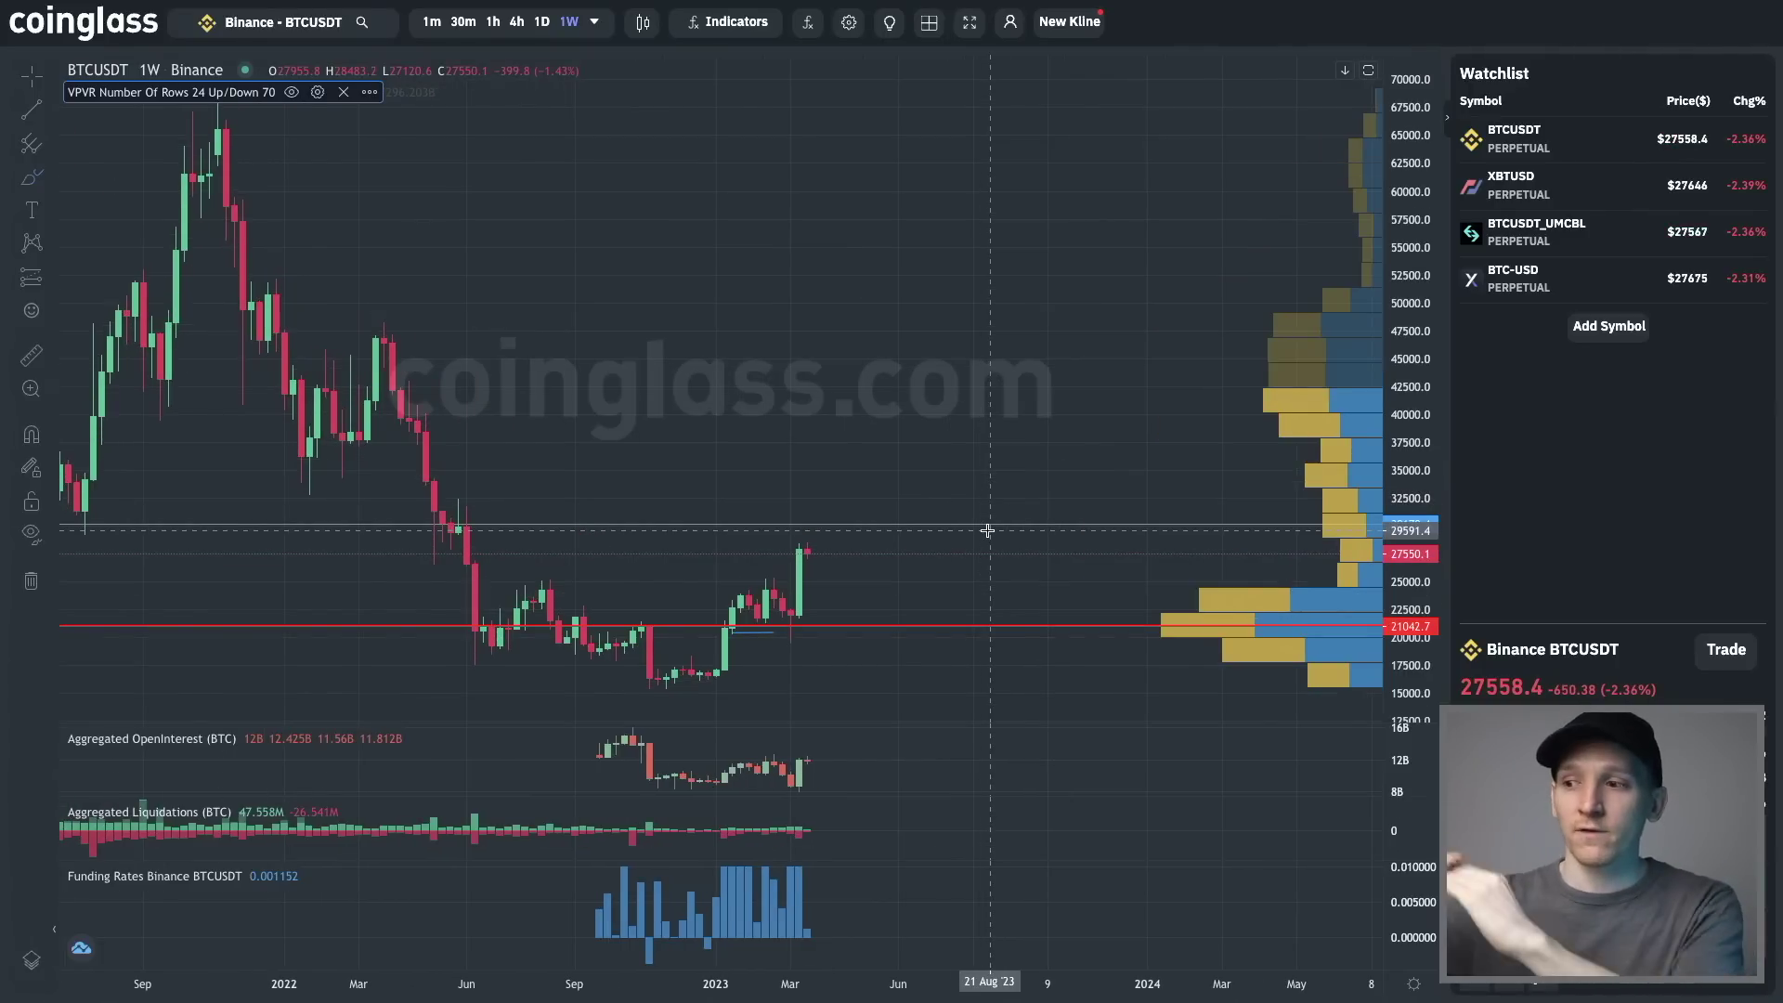
pyautogui.scroll(3, 984, 531)
pyautogui.scroll(-3, 978, 532)
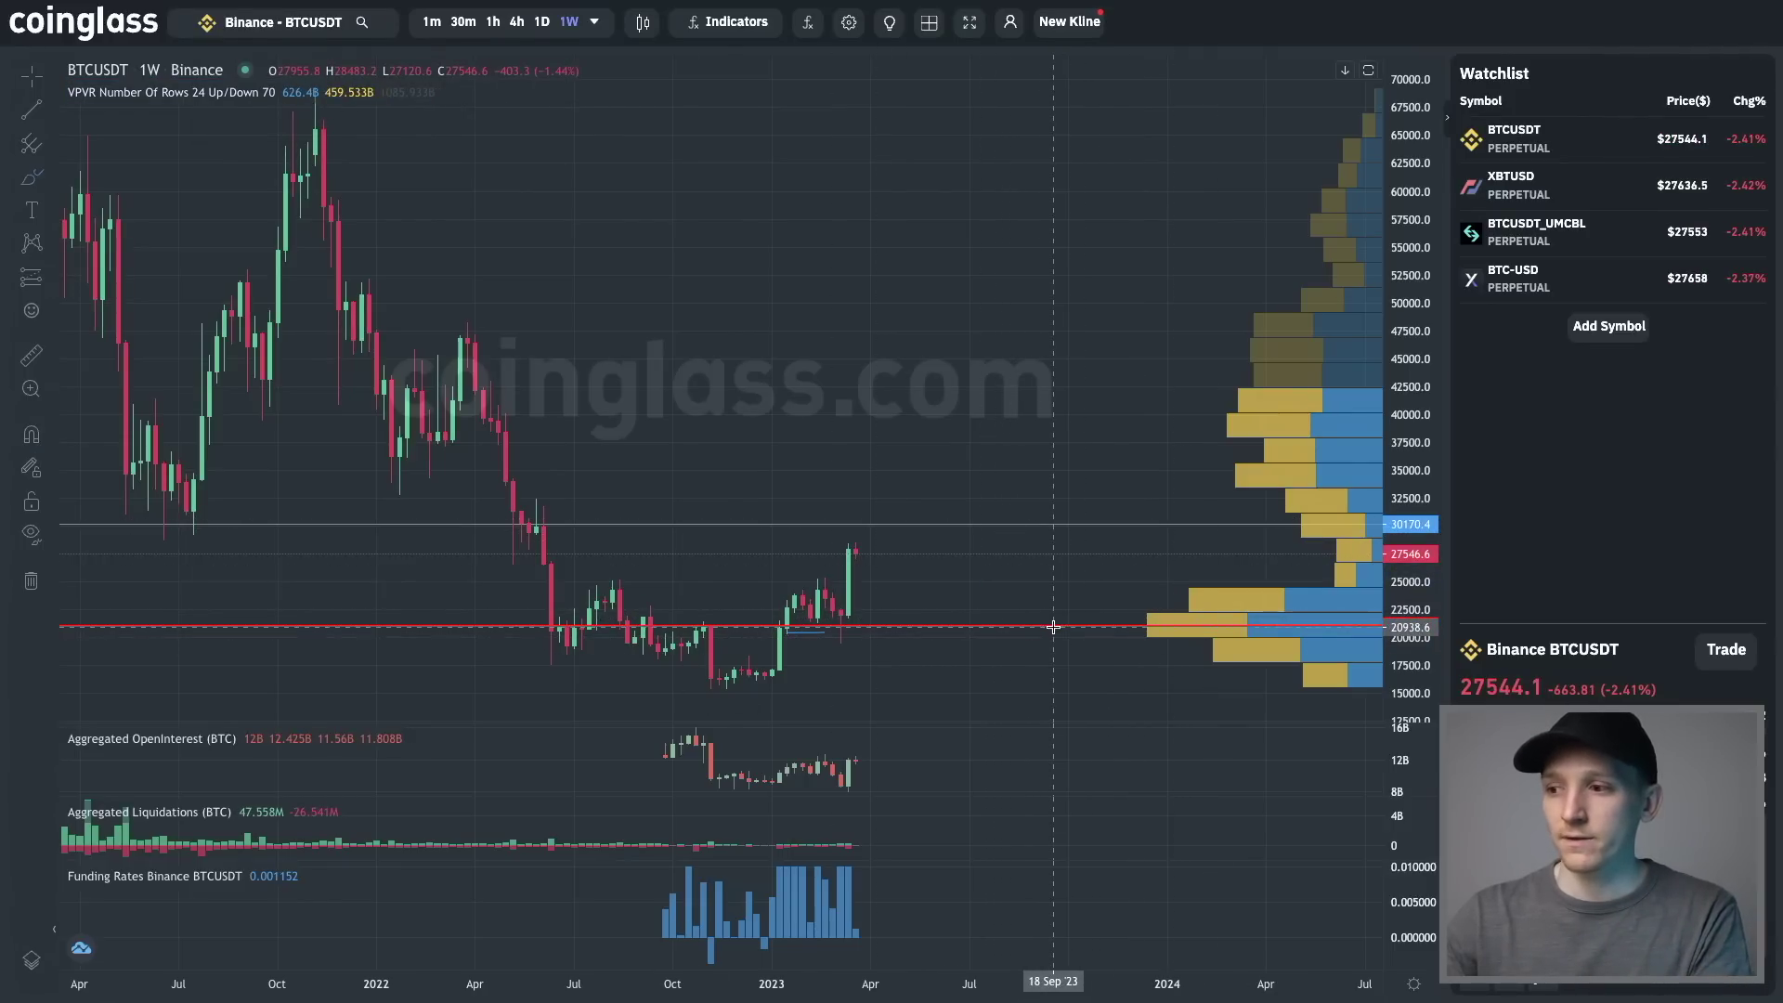
# Check Bybit's daily BTCUSDT chart, and view Coinglass's weekly prices and volume profile back to the start of 2021
pyautogui.click(826, 609)
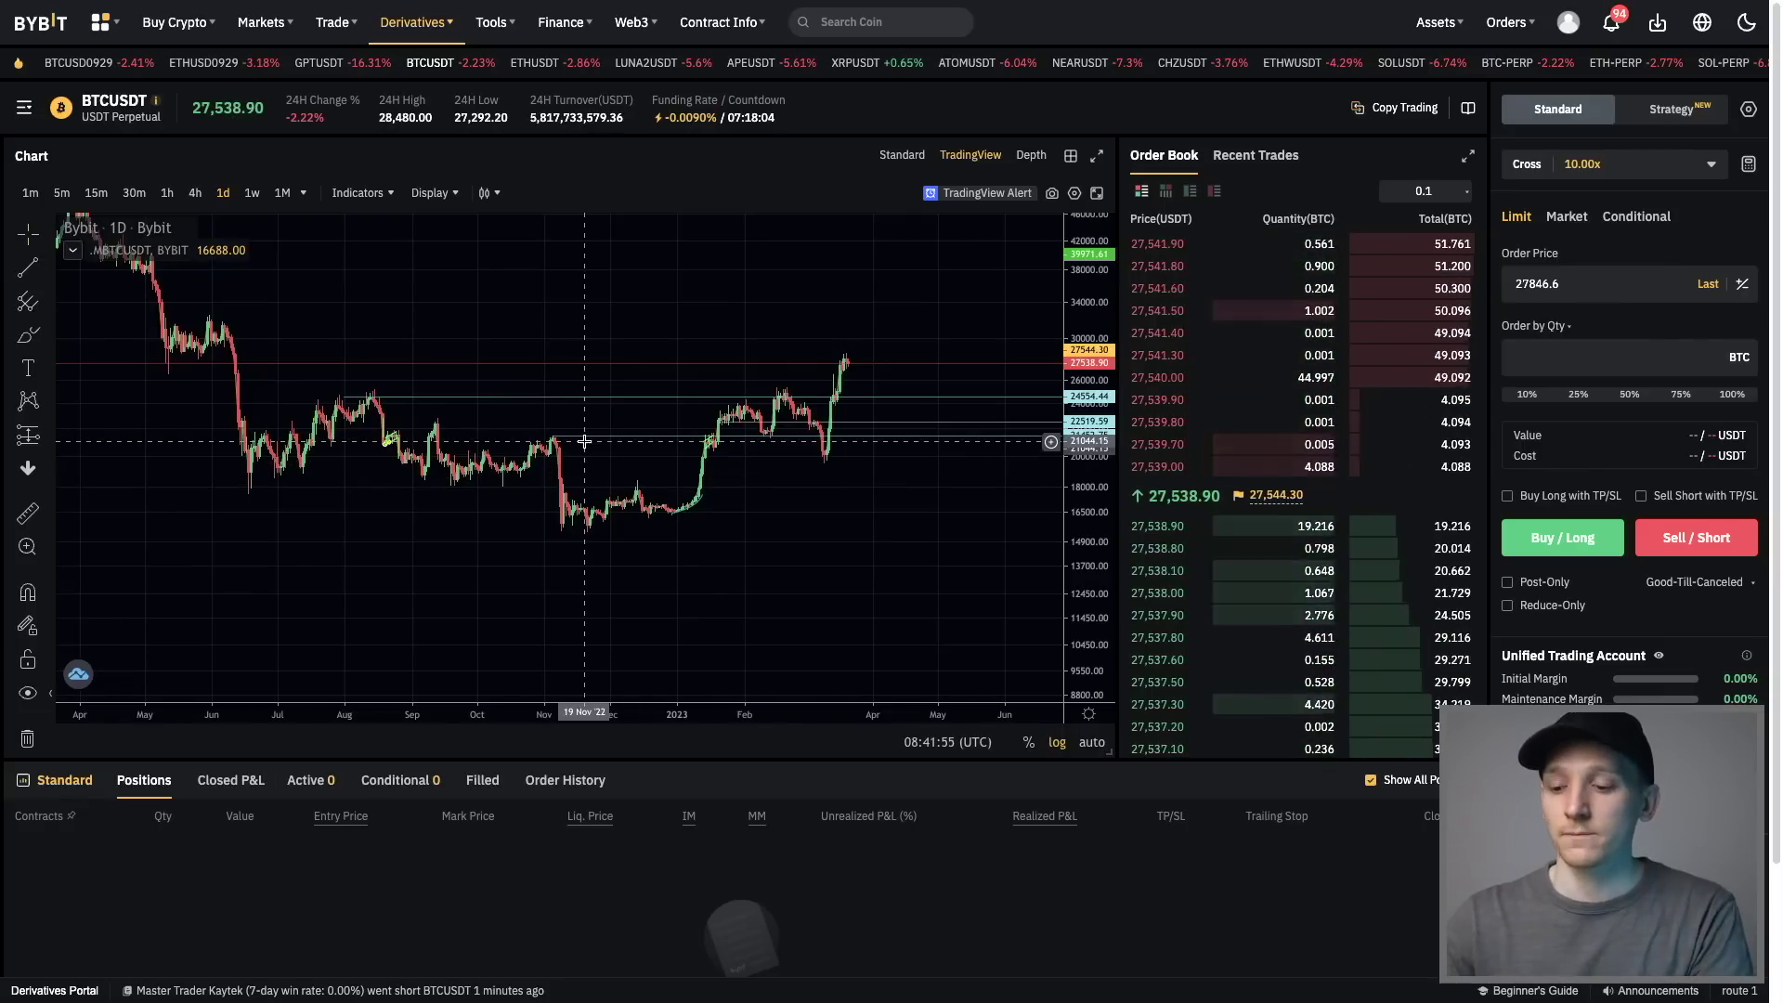
pyautogui.hotkey('ctrl', 'Tab')
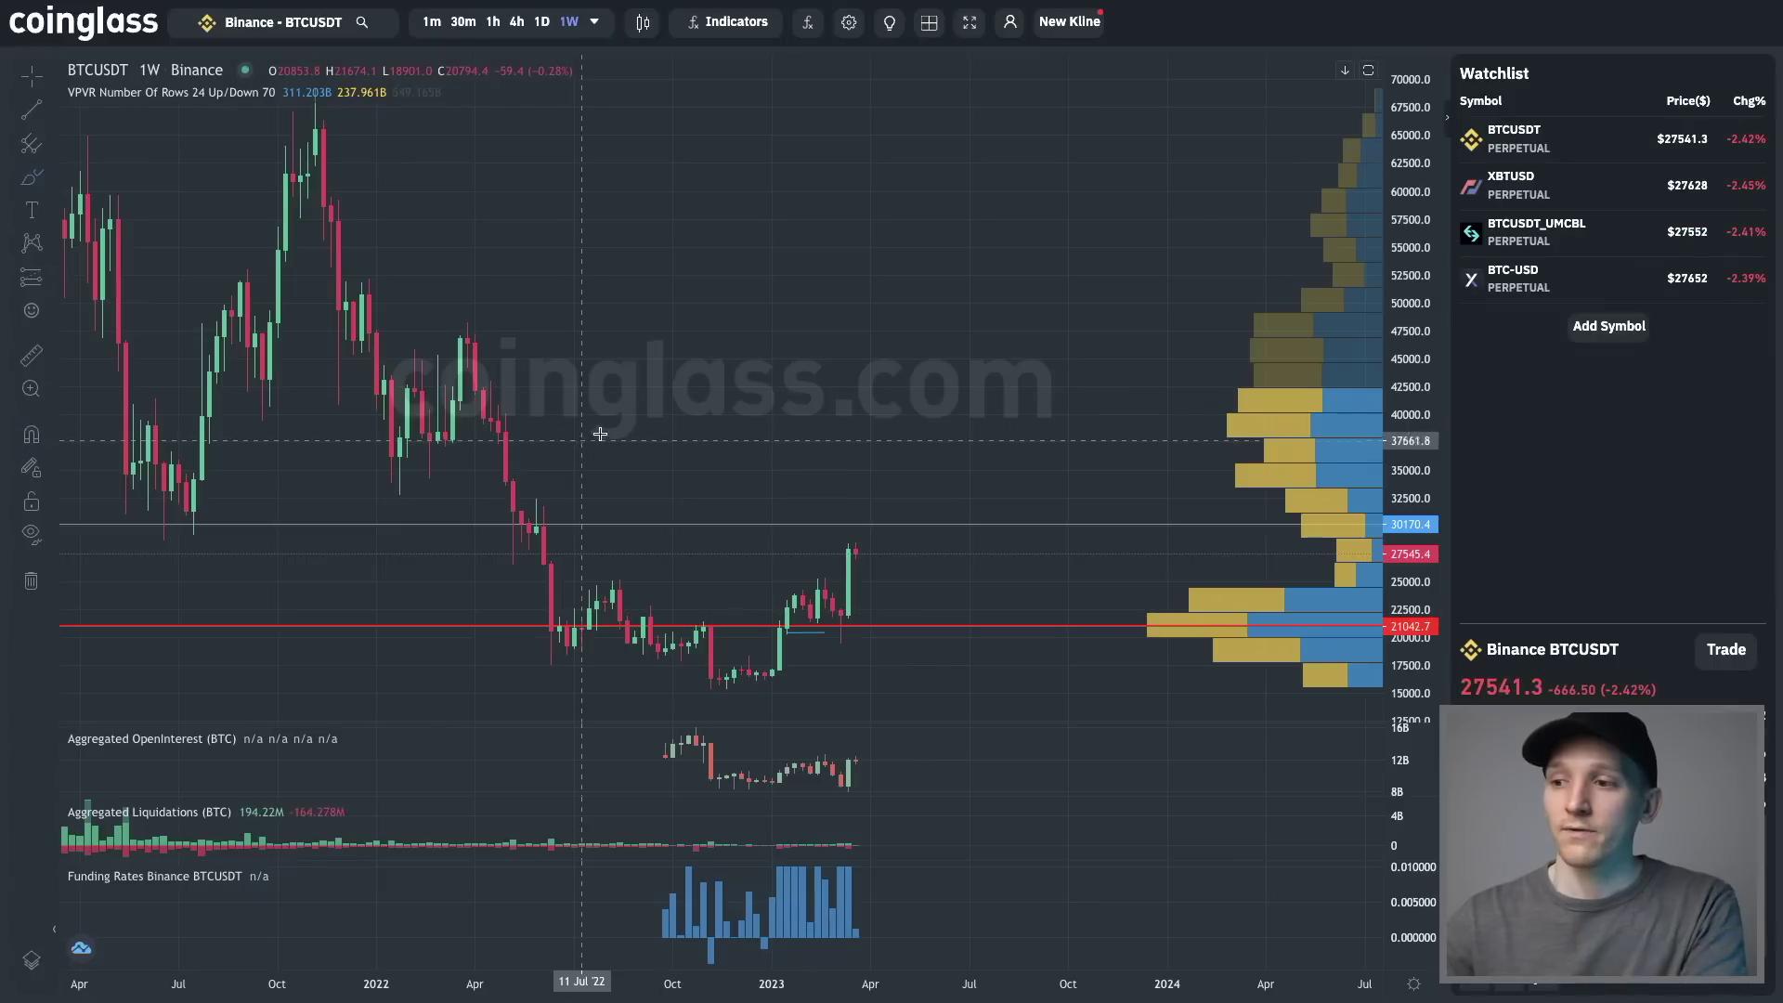
pyautogui.scroll(-1, 521, 585)
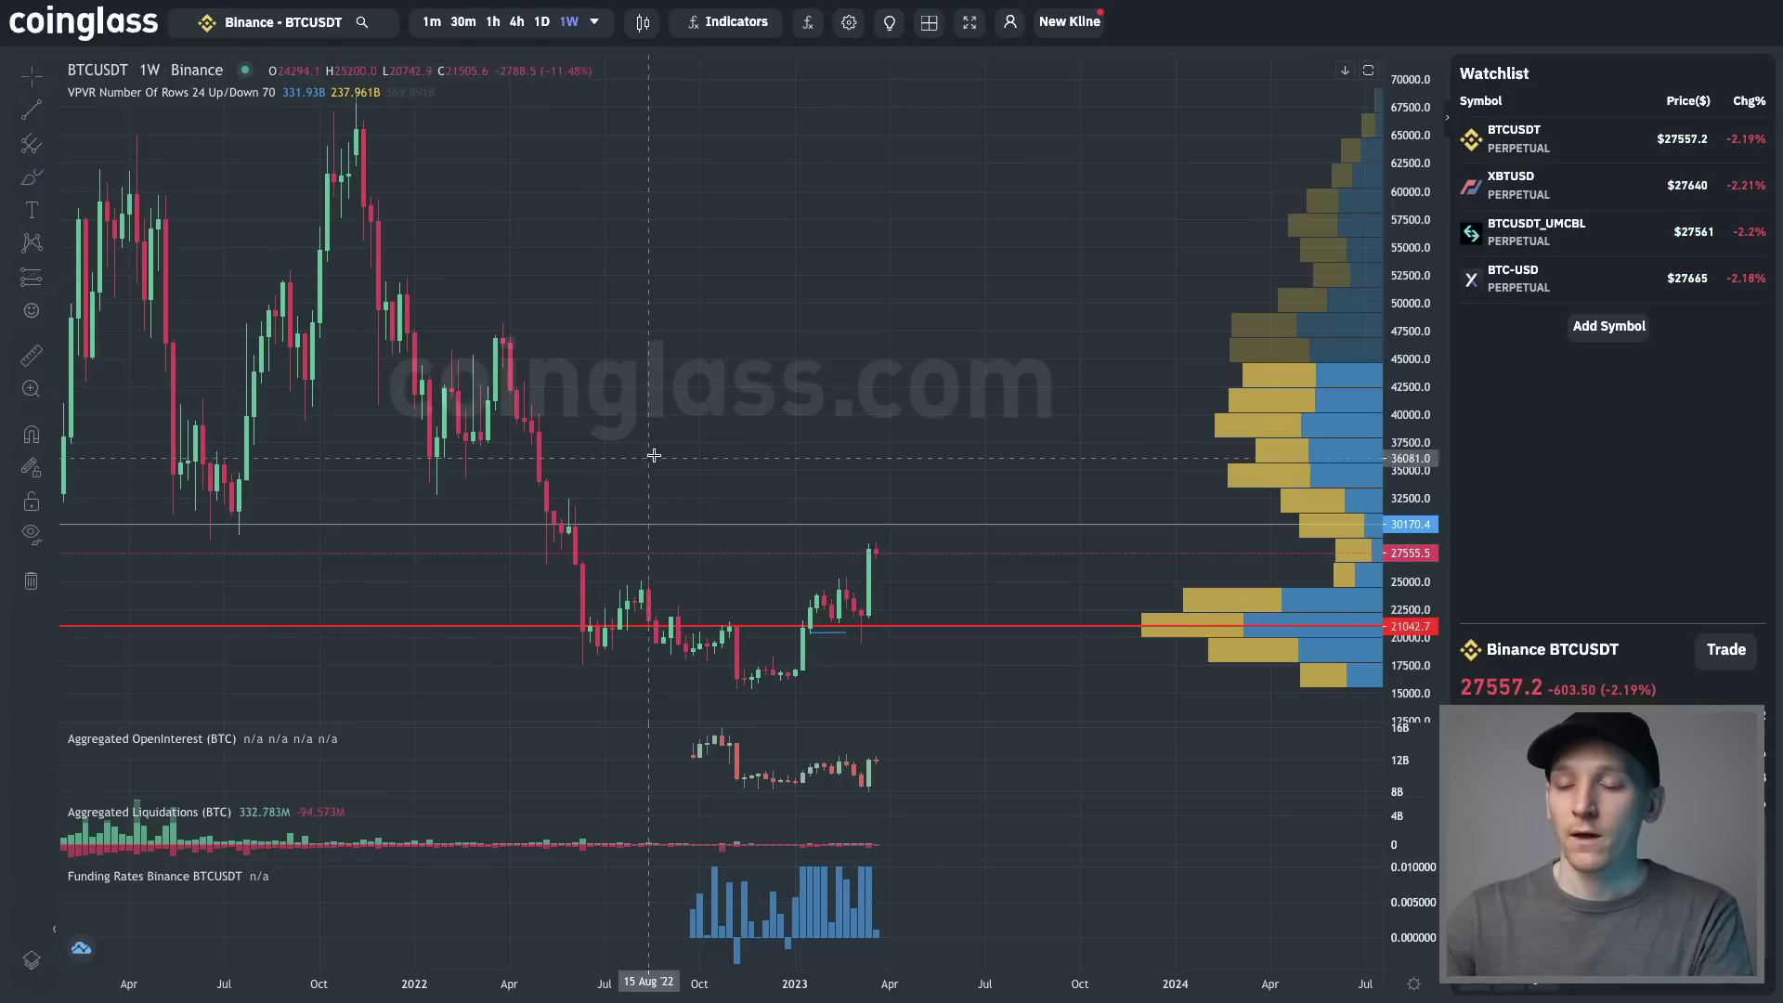
pyautogui.moveTo(649, 454); pyautogui.dragTo(723, 426)
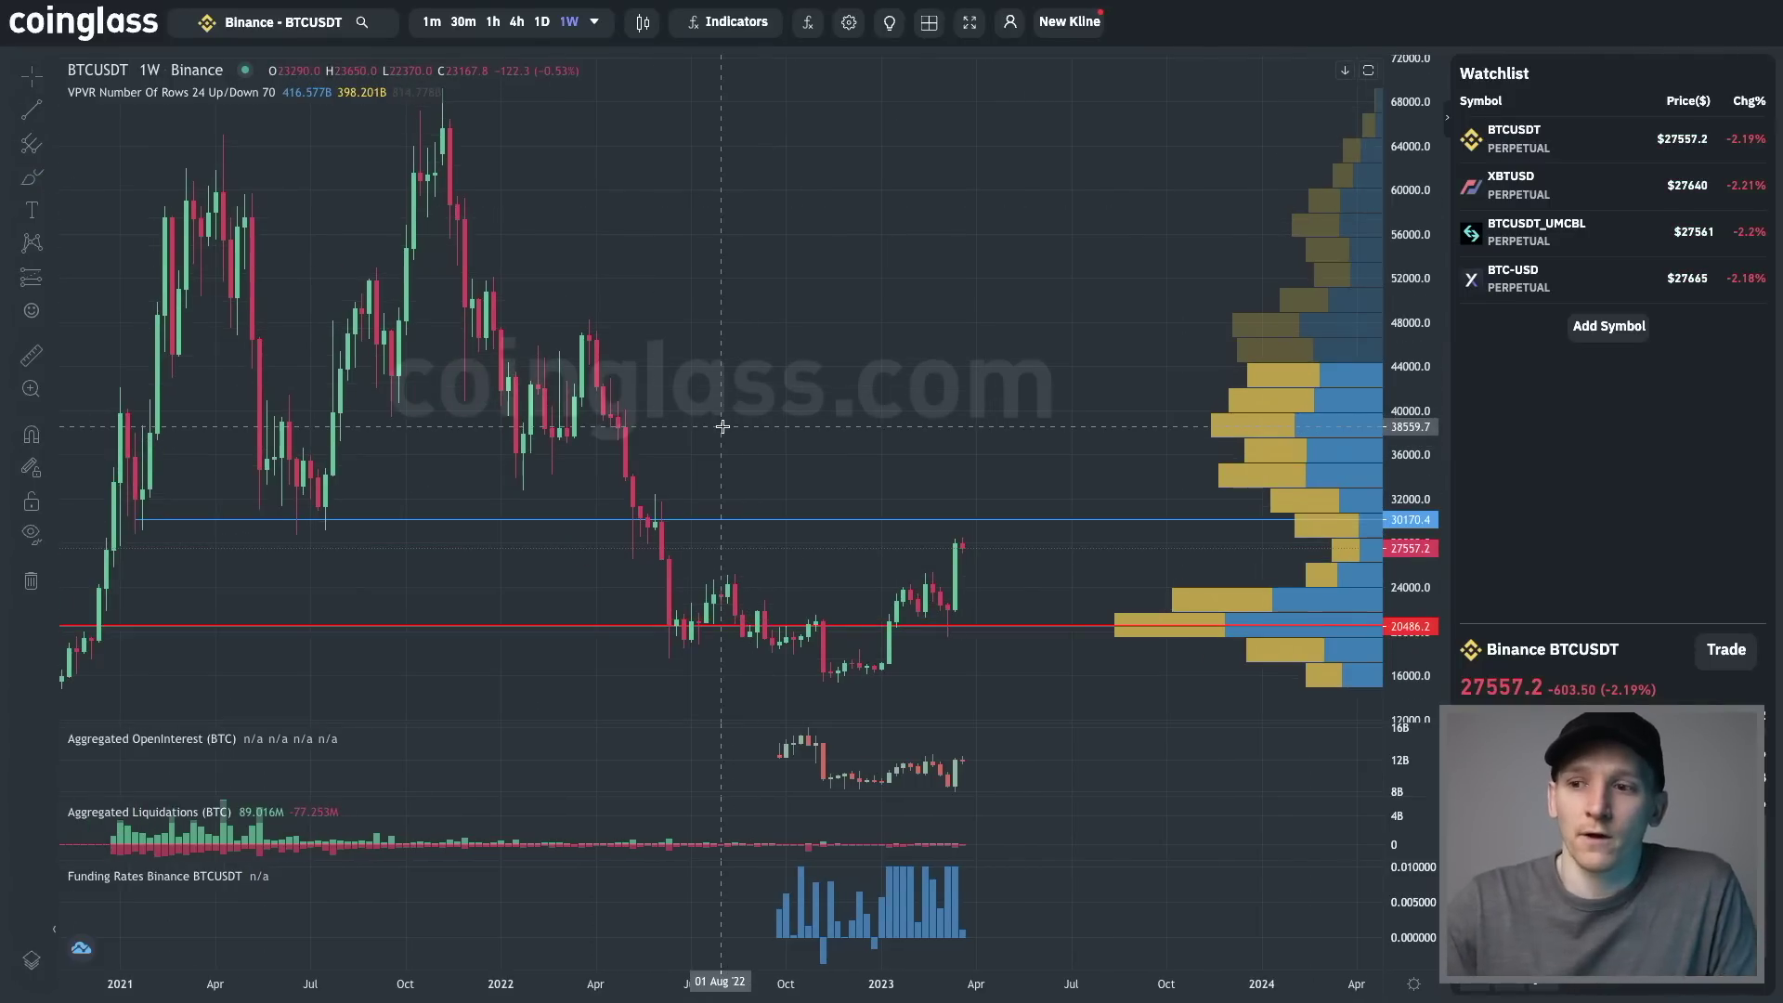
pyautogui.moveTo(722, 426); pyautogui.dragTo(808, 412)
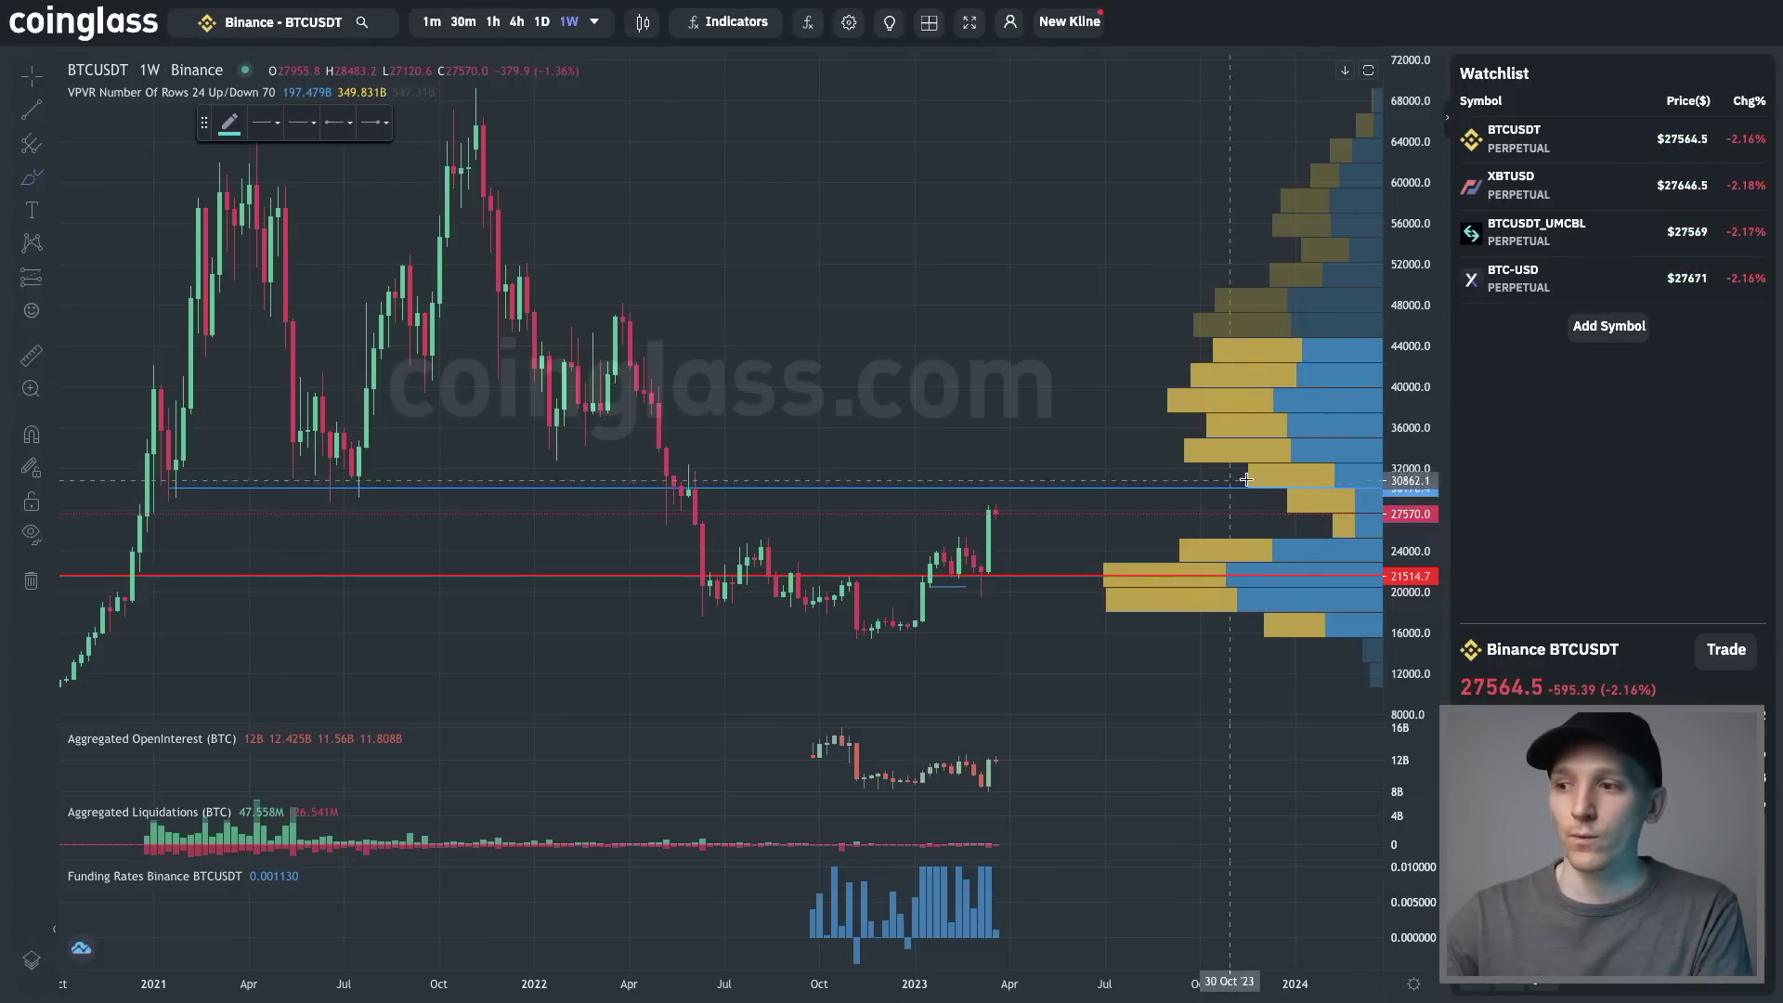
# Circle the ends of the two volume profile bars just above the 30170.4 line, removing the stroke drawn from the latest price
pyautogui.moveTo(1192, 433); pyautogui.dragTo(1165, 464)
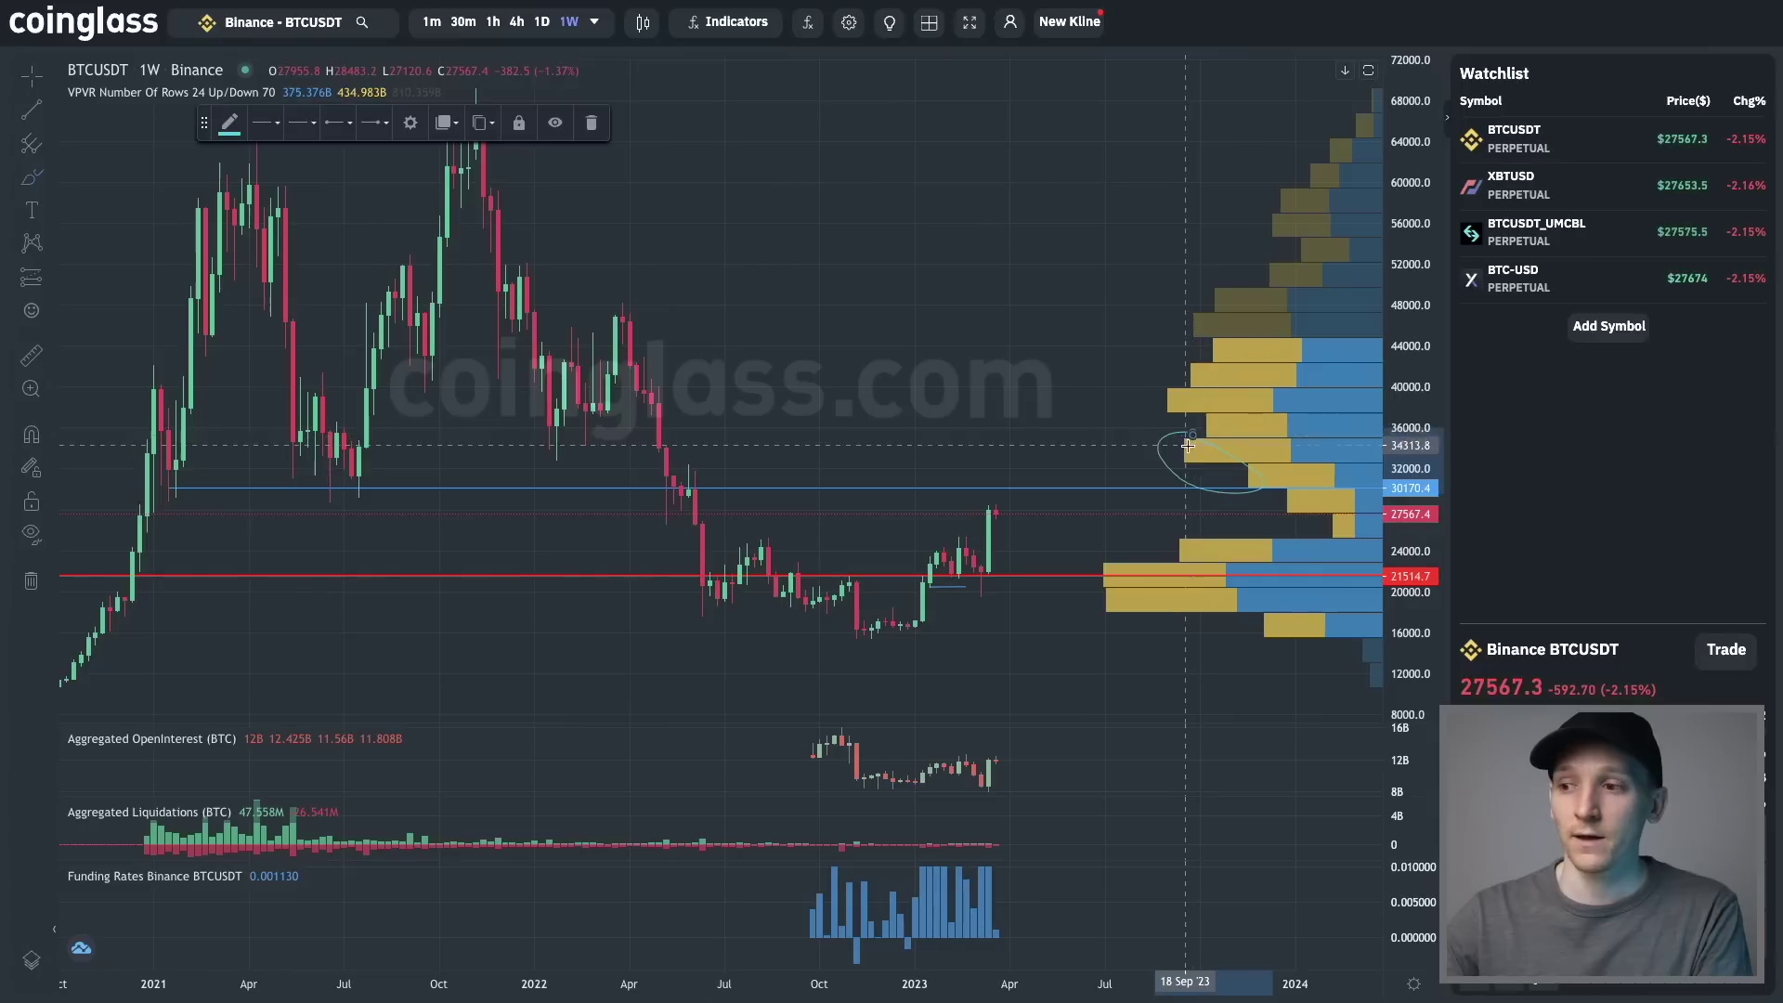
pyautogui.moveTo(989, 571); pyautogui.dragTo(1086, 483)
pyautogui.press('Delete')
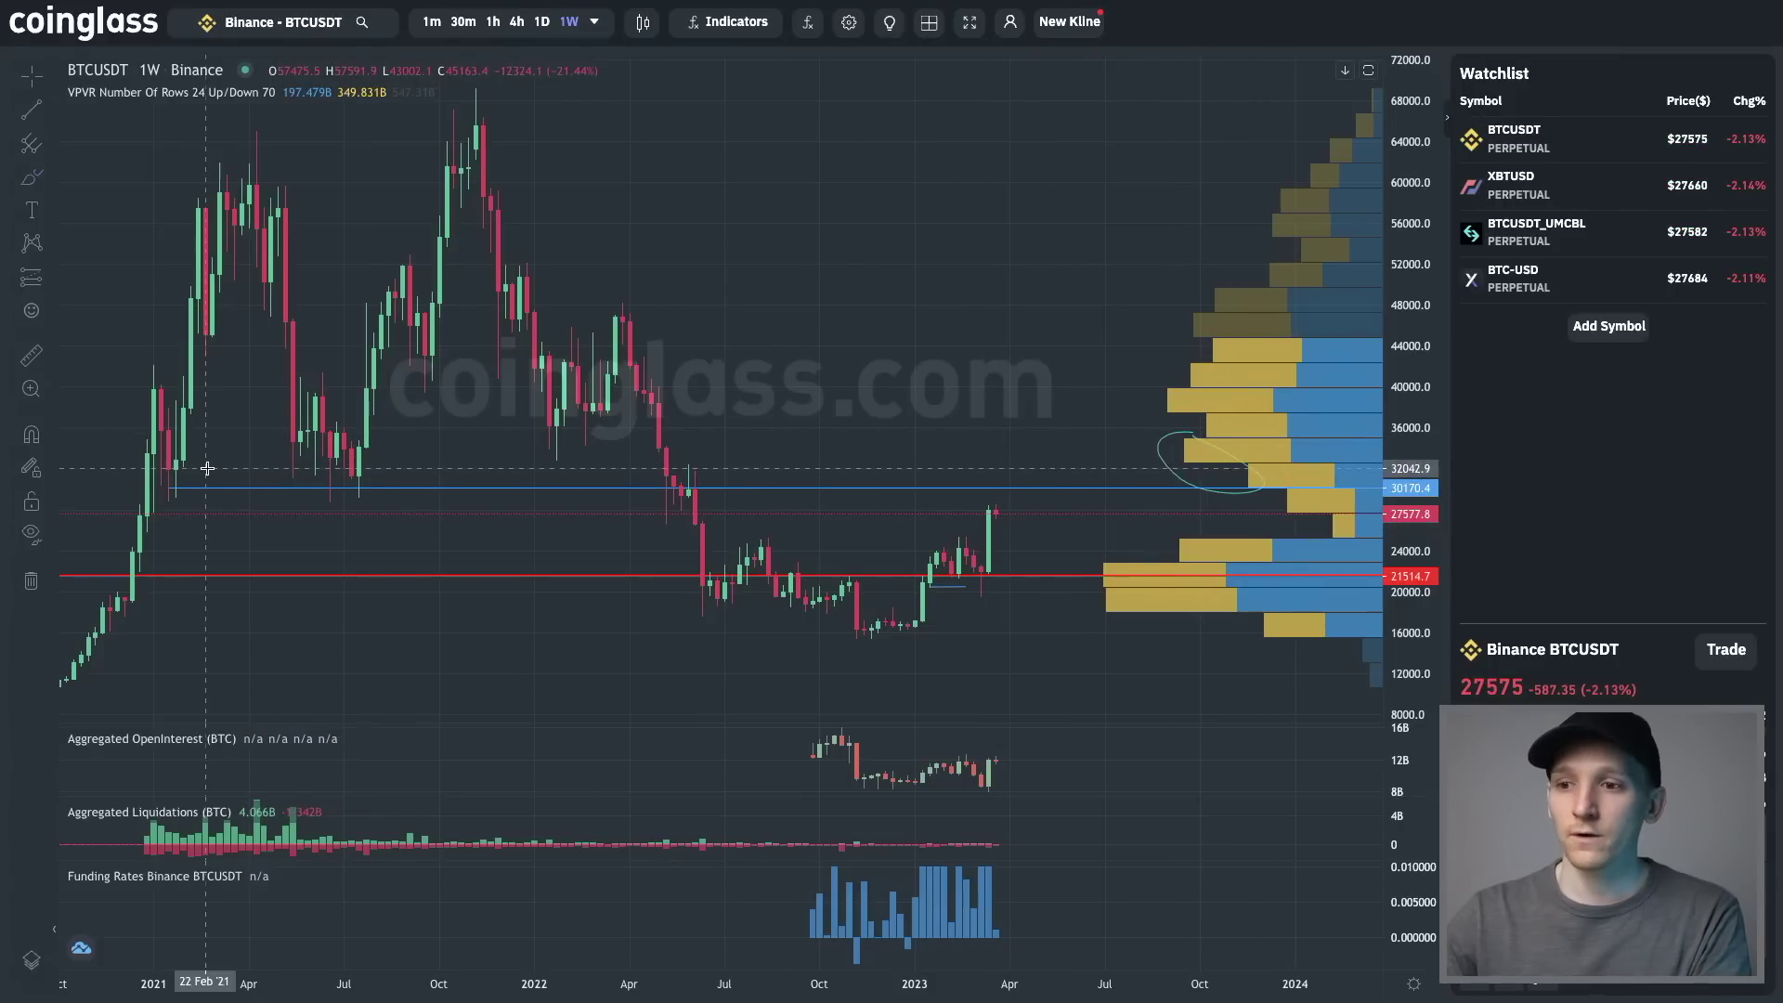
# Draw a rectangle over the price zone from about 30408 to 34041, spanning 21 December 2020 to 27 June 2022
pyautogui.click(53, 183)
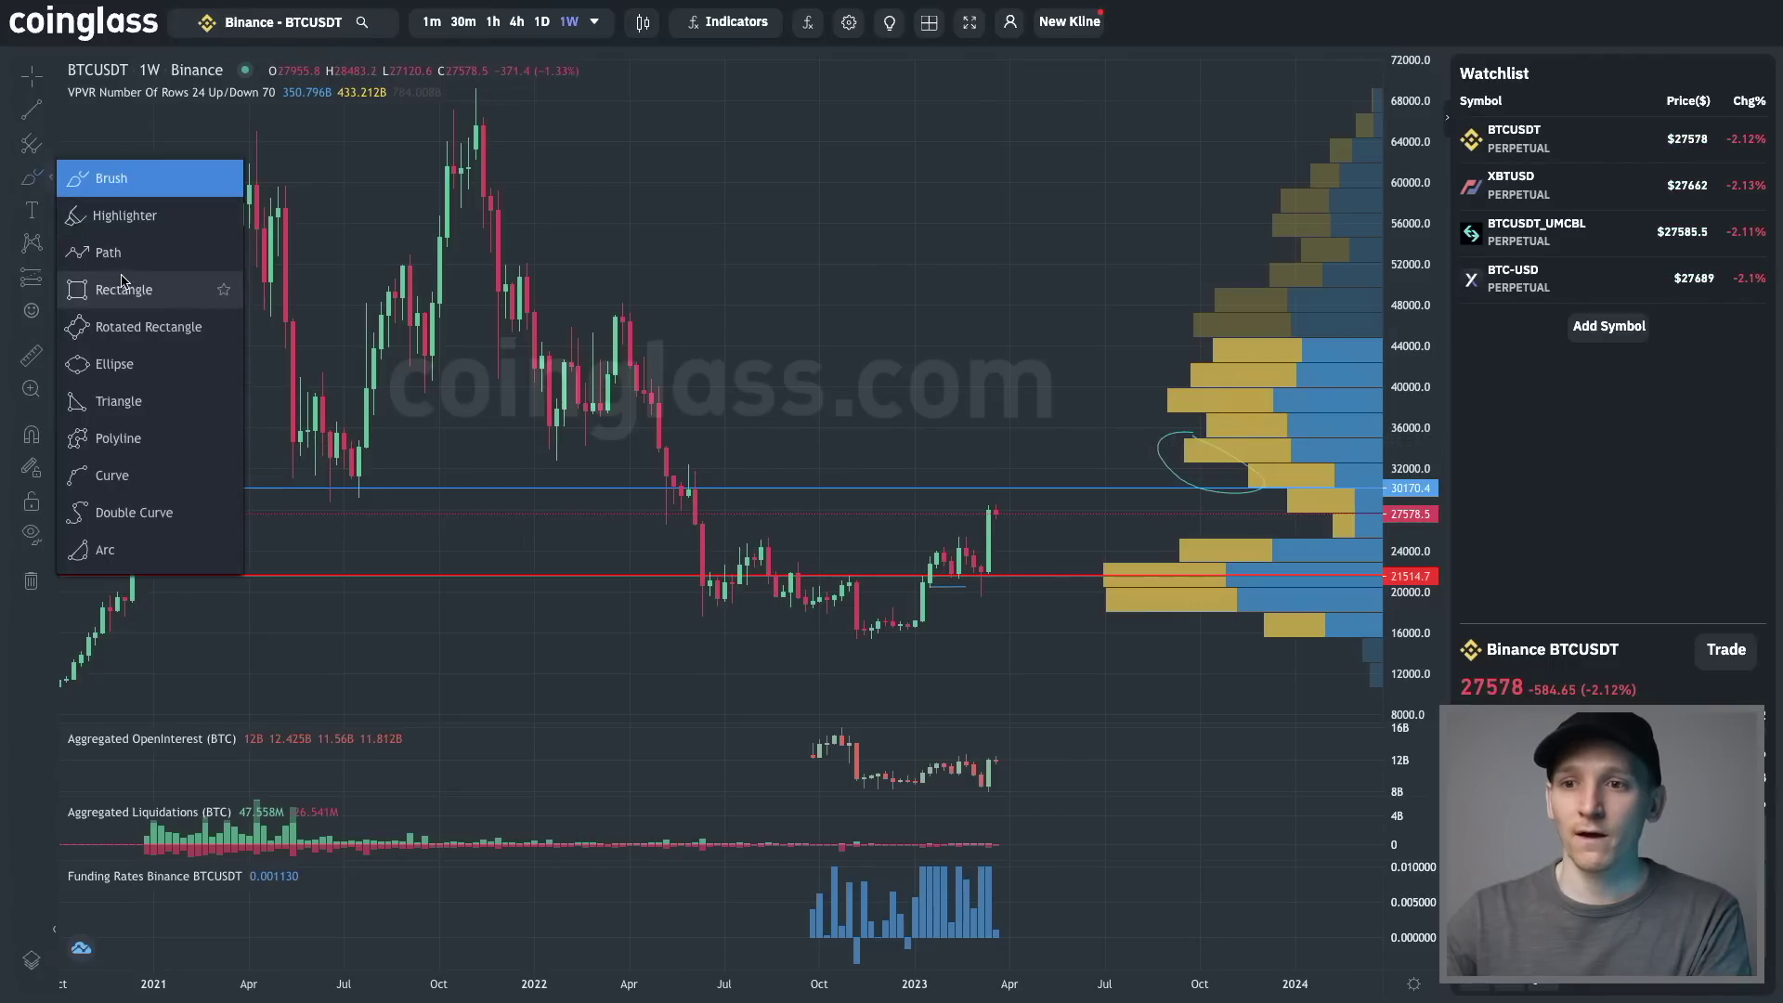
pyautogui.click(125, 282)
pyautogui.moveTo(143, 447); pyautogui.dragTo(715, 492)
pyautogui.click(715, 484)
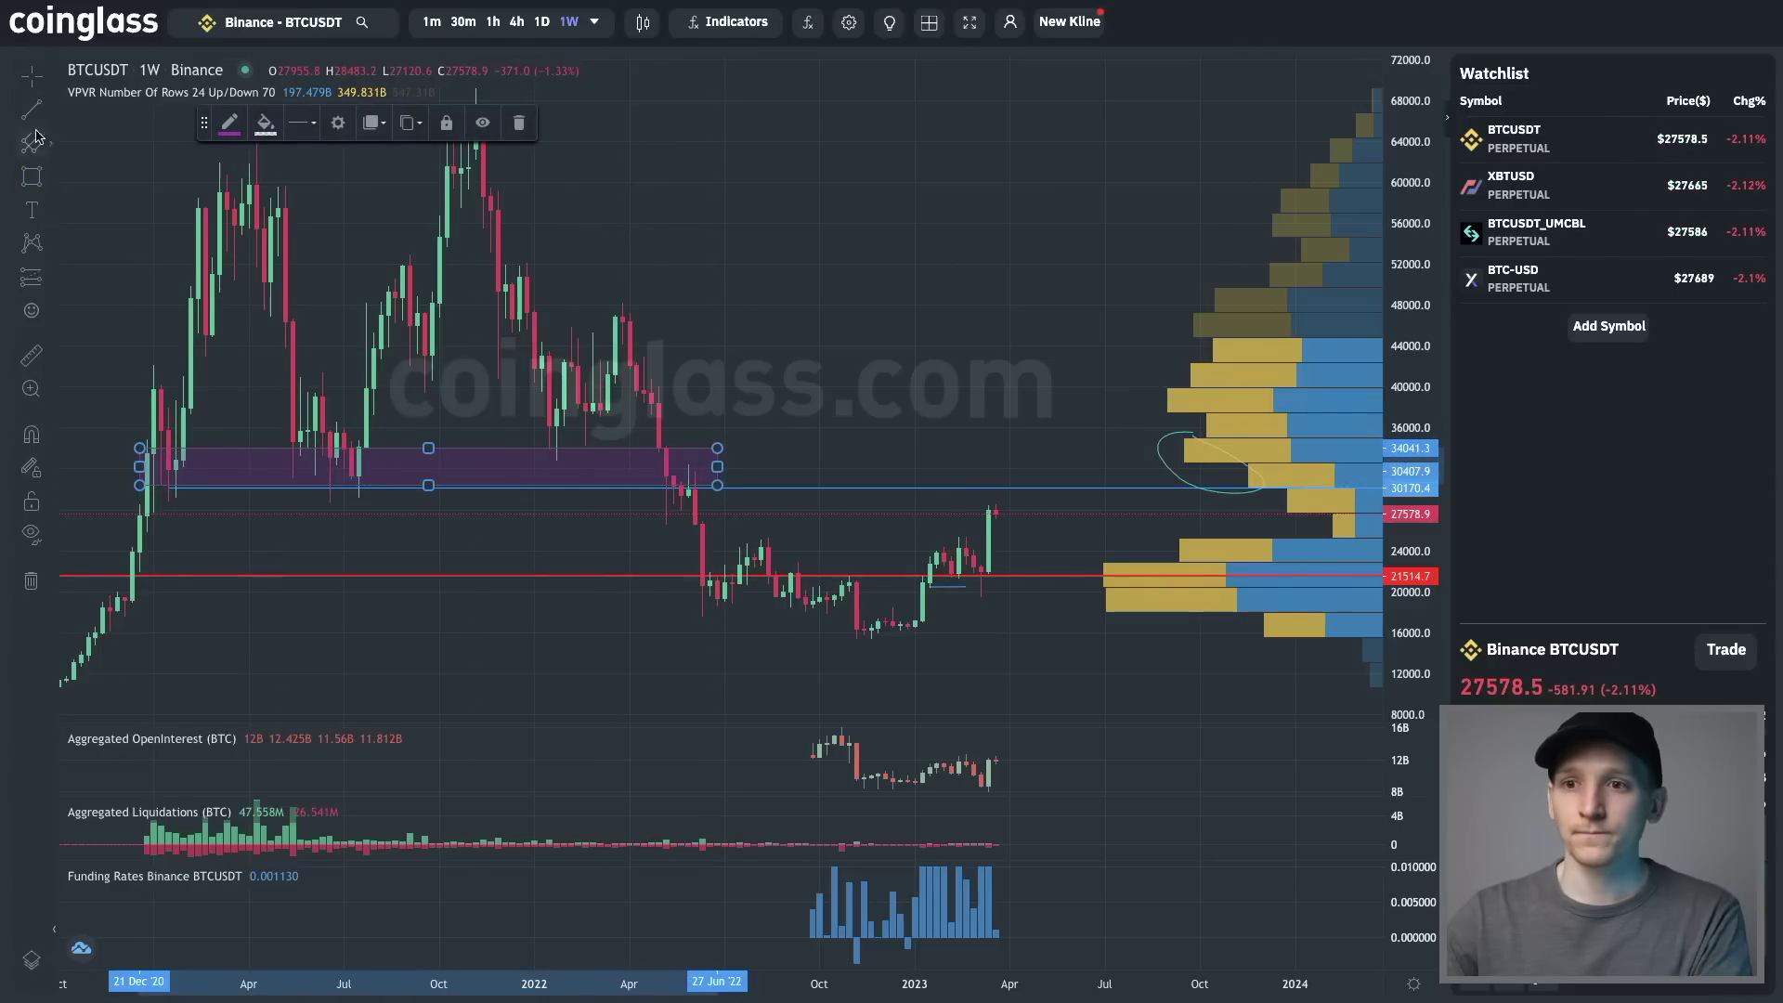
# Circle with the Brush the early-2021, mid-2021 and May 2022 prices where they meet the rectangle zone
pyautogui.click(49, 182)
pyautogui.click(79, 183)
pyautogui.moveTo(385, 452); pyautogui.dragTo(305, 490)
pyautogui.moveTo(678, 451); pyautogui.dragTo(672, 499)
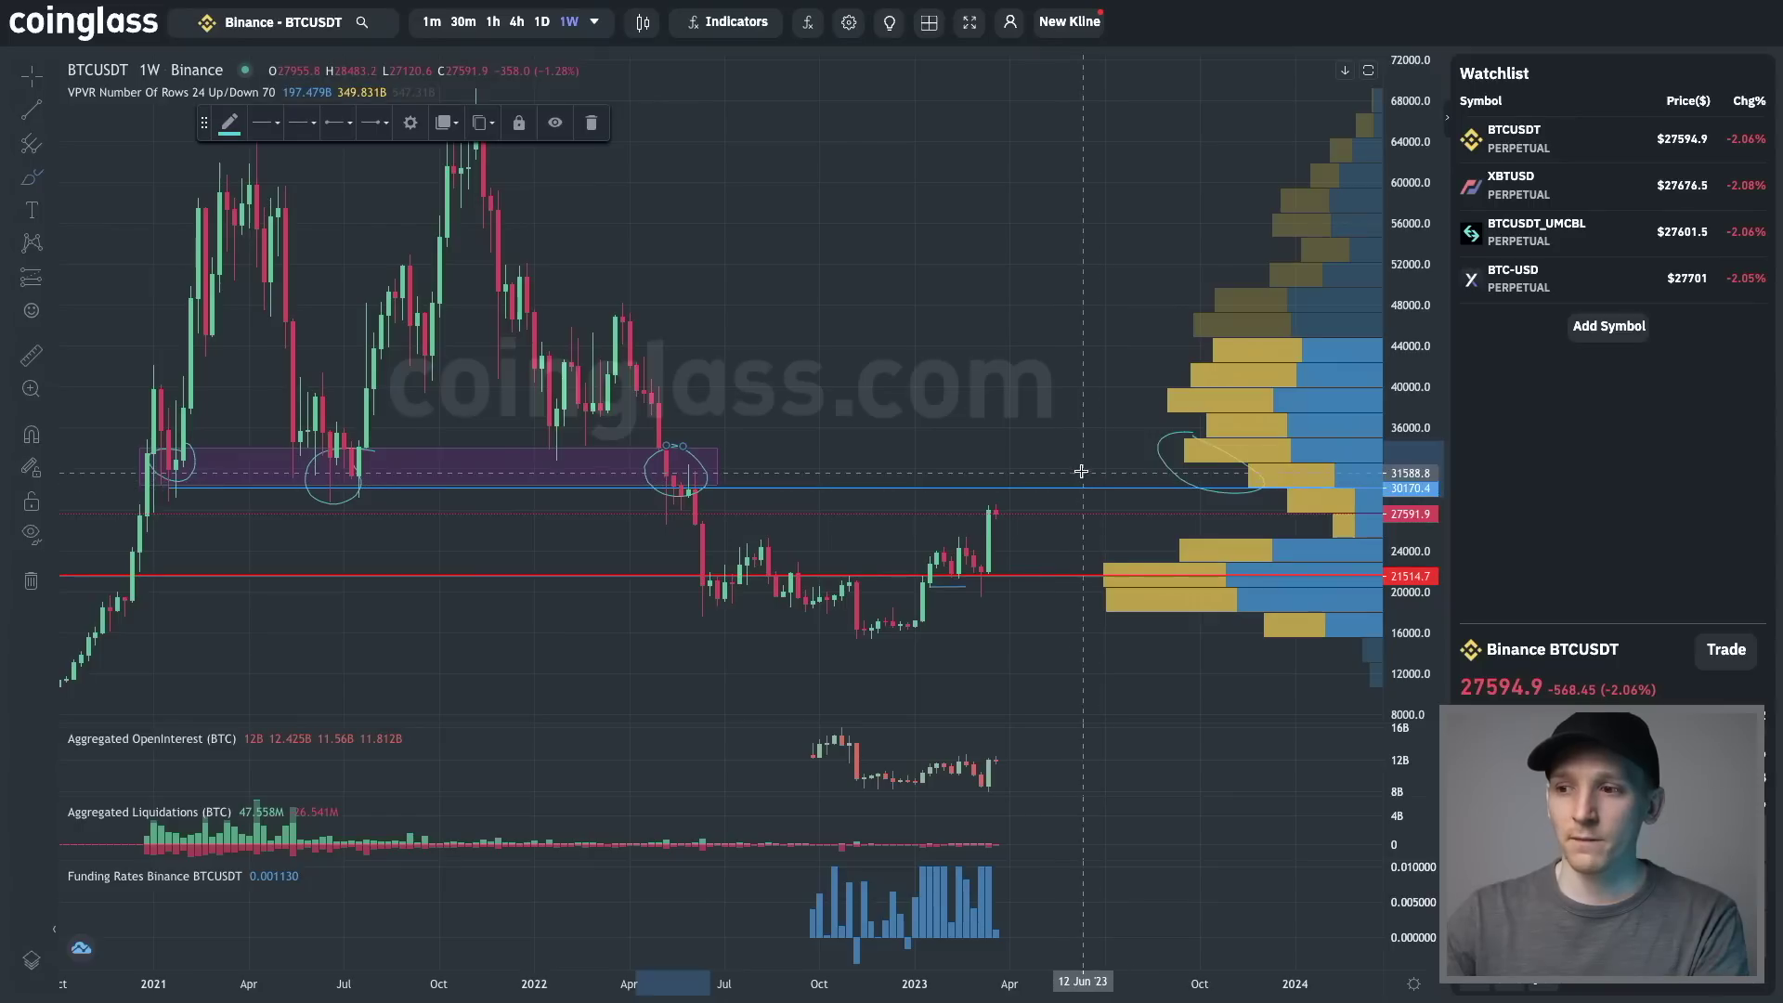
# Circle the 30170.4 level near June 2023 and sketch a price path up to it, undoing both strokes
pyautogui.moveTo(1081, 471); pyautogui.dragTo(1069, 463)
pyautogui.moveTo(986, 555); pyautogui.dragTo(1059, 505)
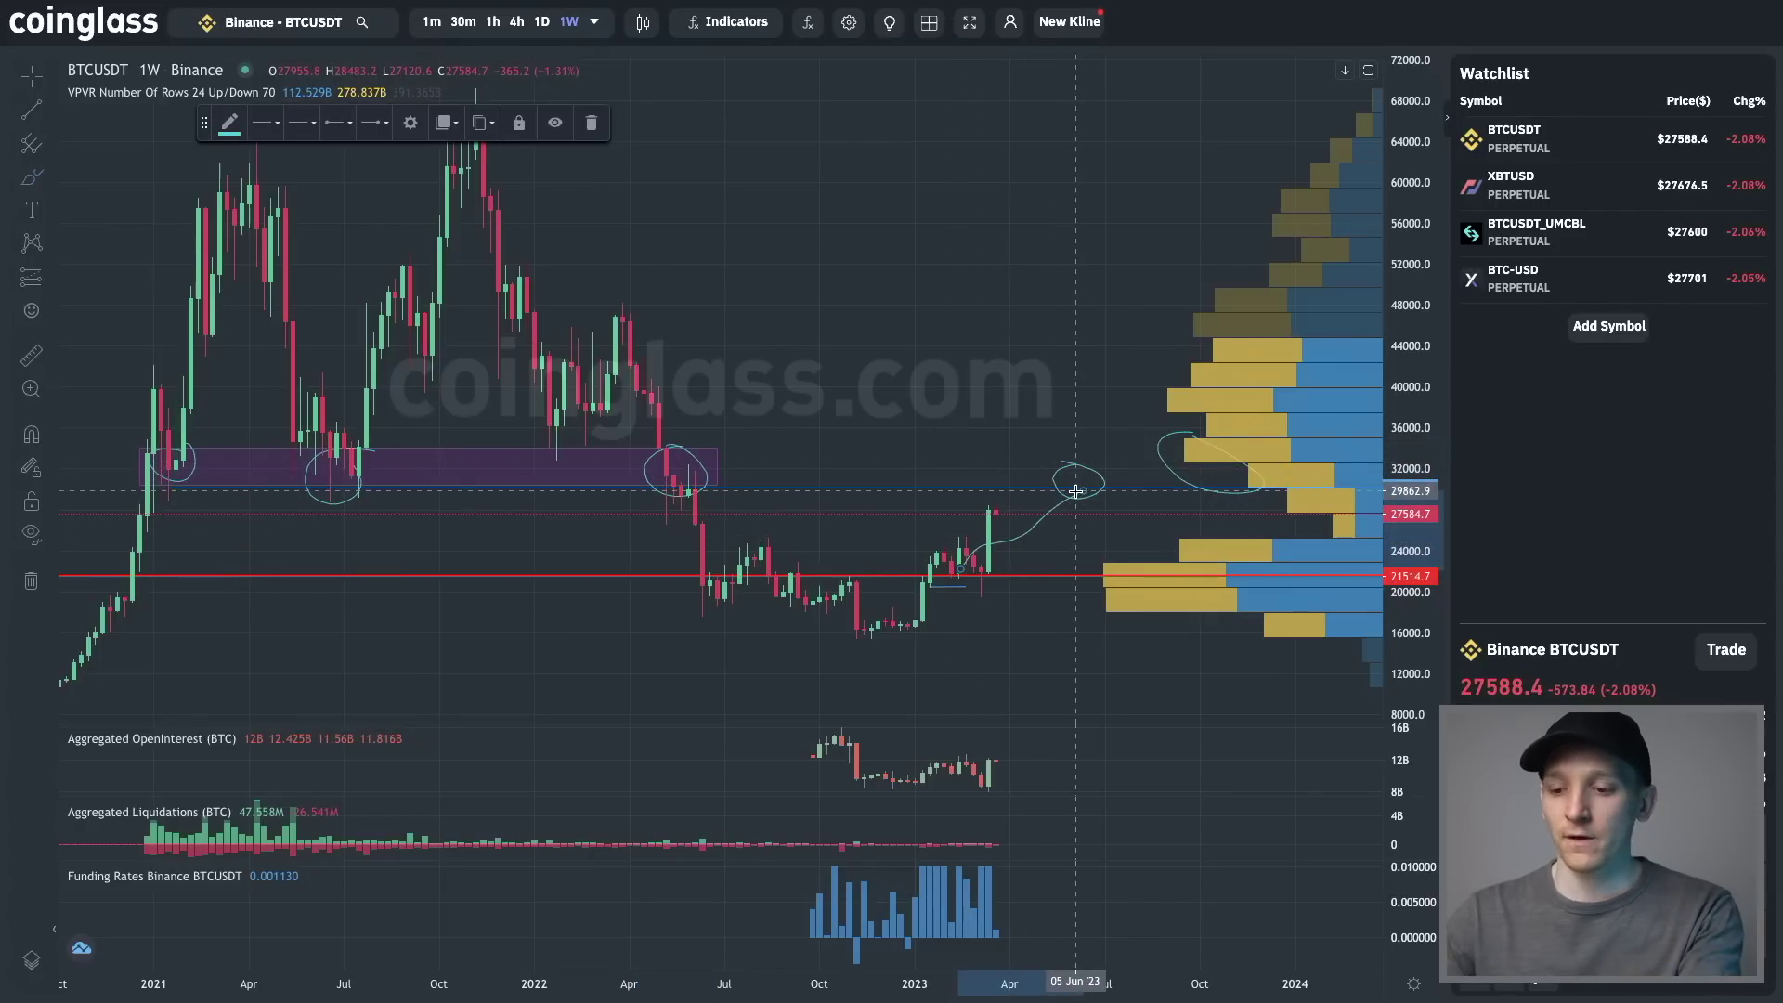
pyautogui.hotkey('ctrl', 'z')
pyautogui.hotkey('ctrl', 'z')
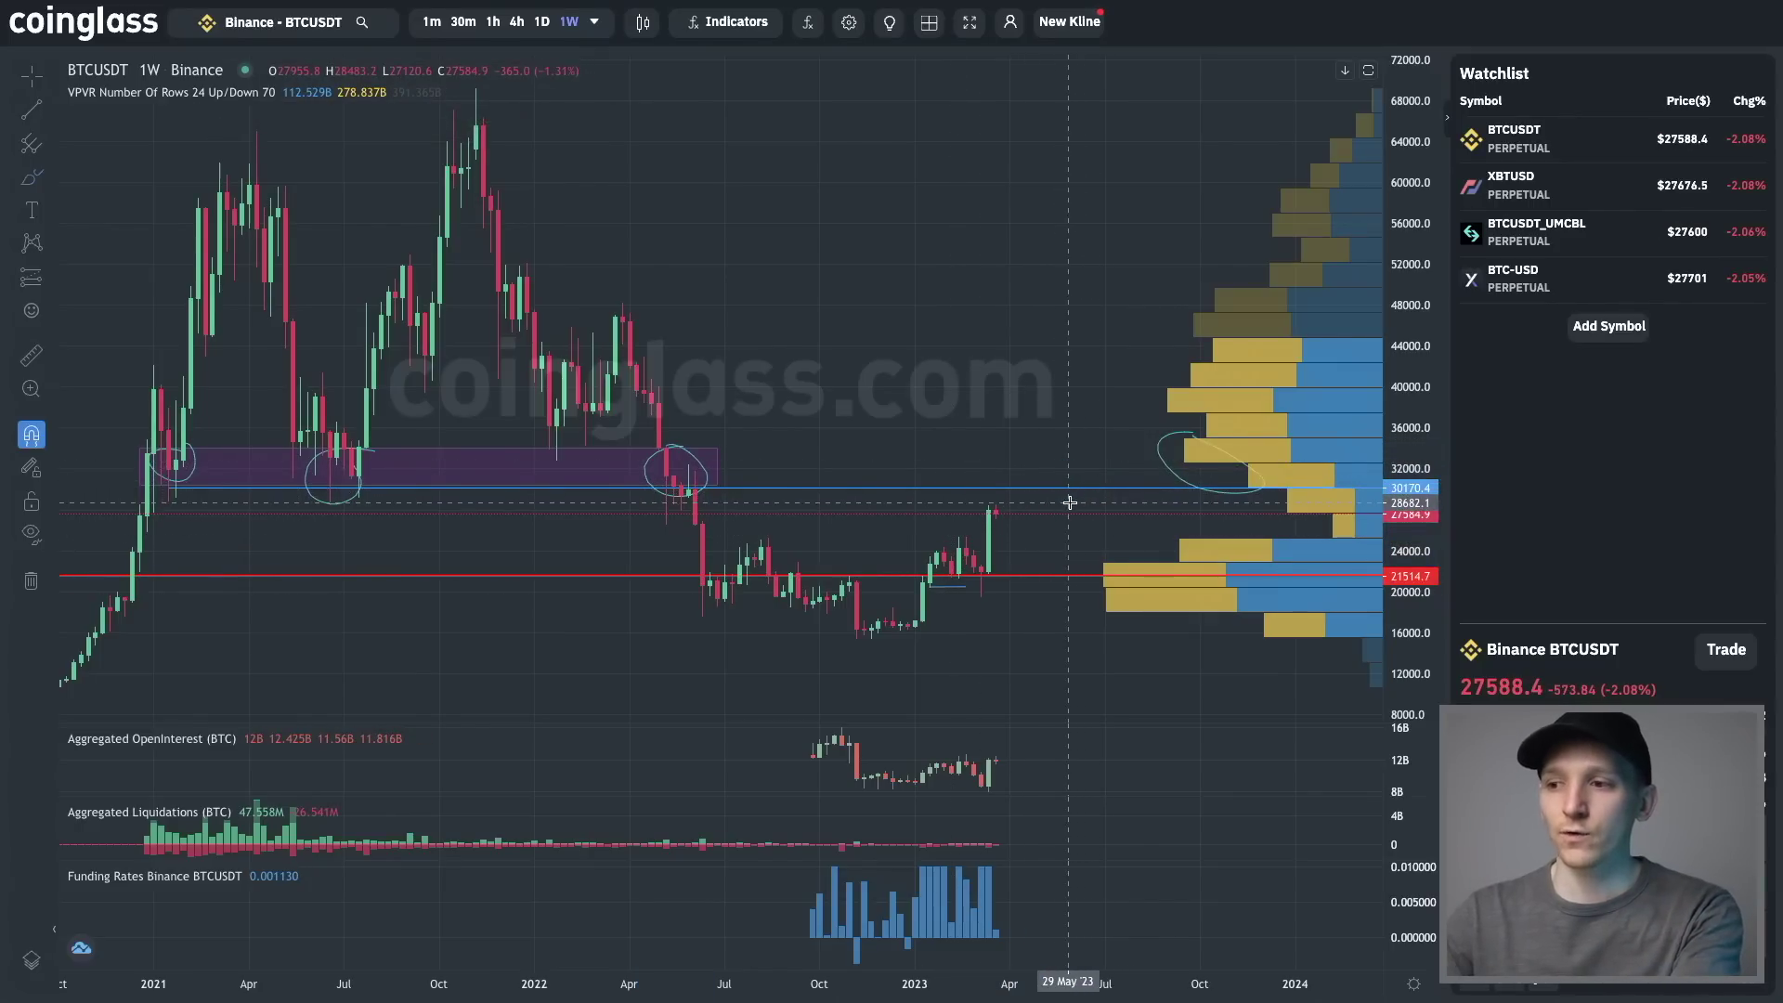
# Sketch a pullback from the latest price to a line along the mid-2022 and February 2023 highs, and a rebound past the 30170.4 level
pyautogui.click(989, 510)
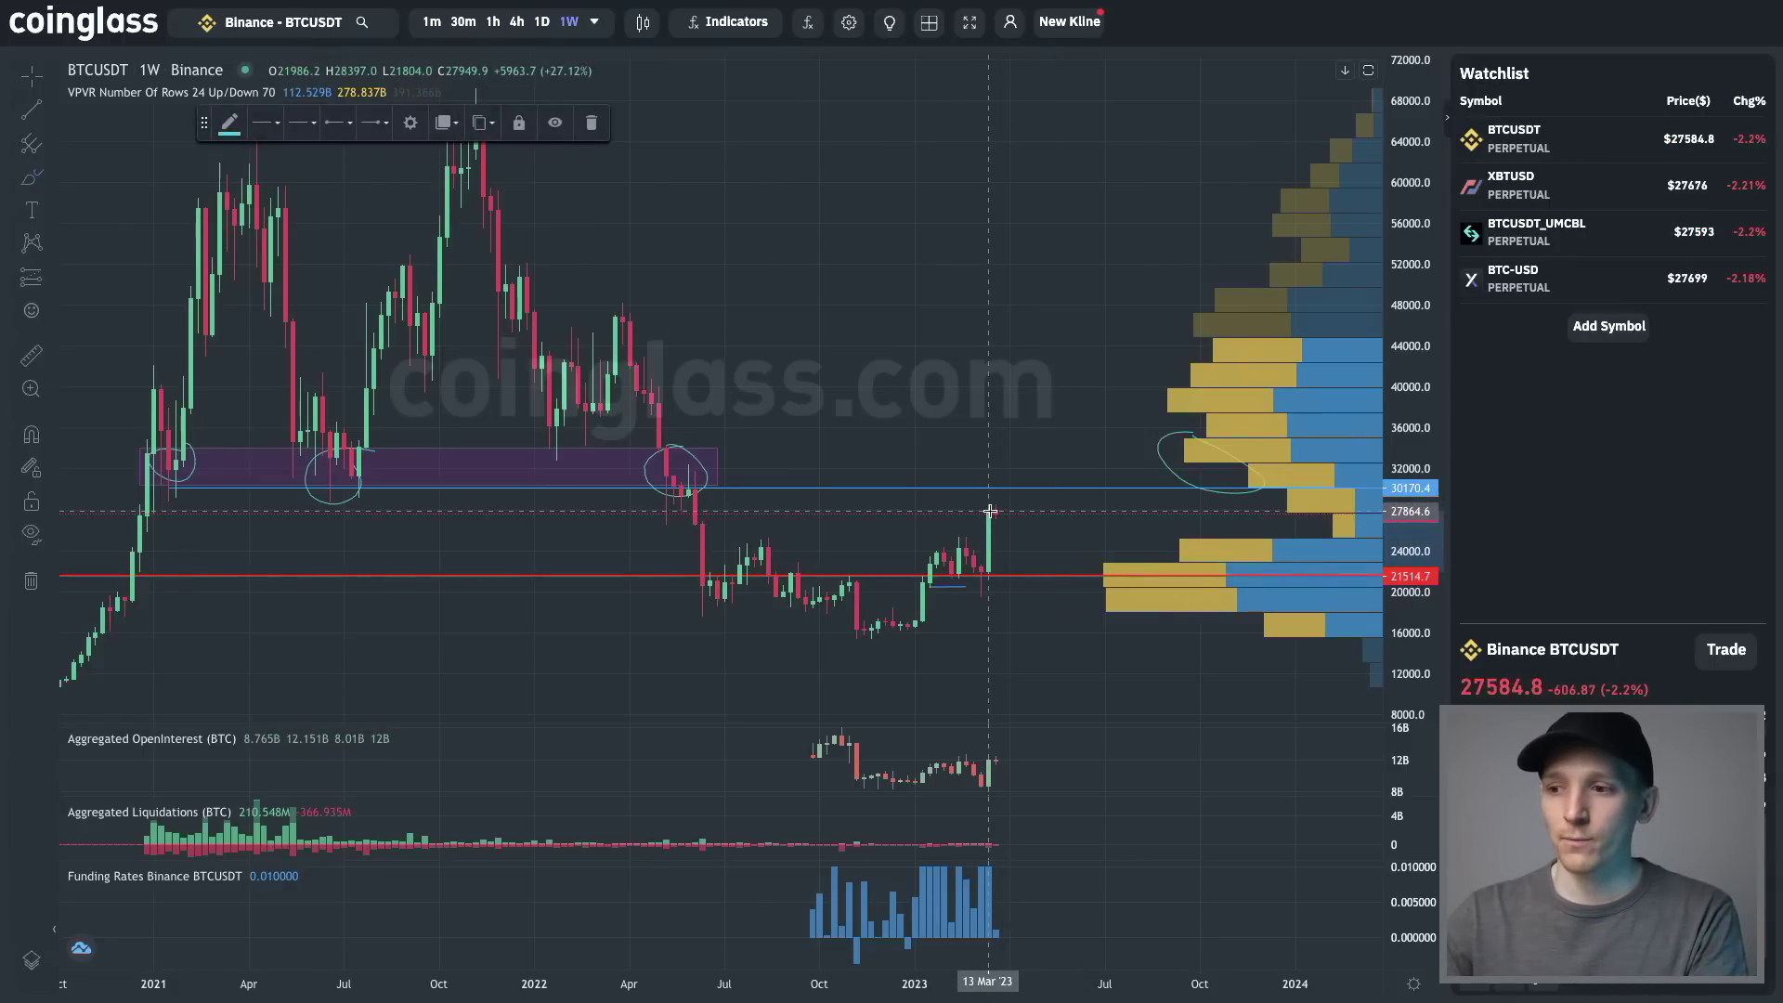
pyautogui.moveTo(1028, 536); pyautogui.dragTo(1031, 537)
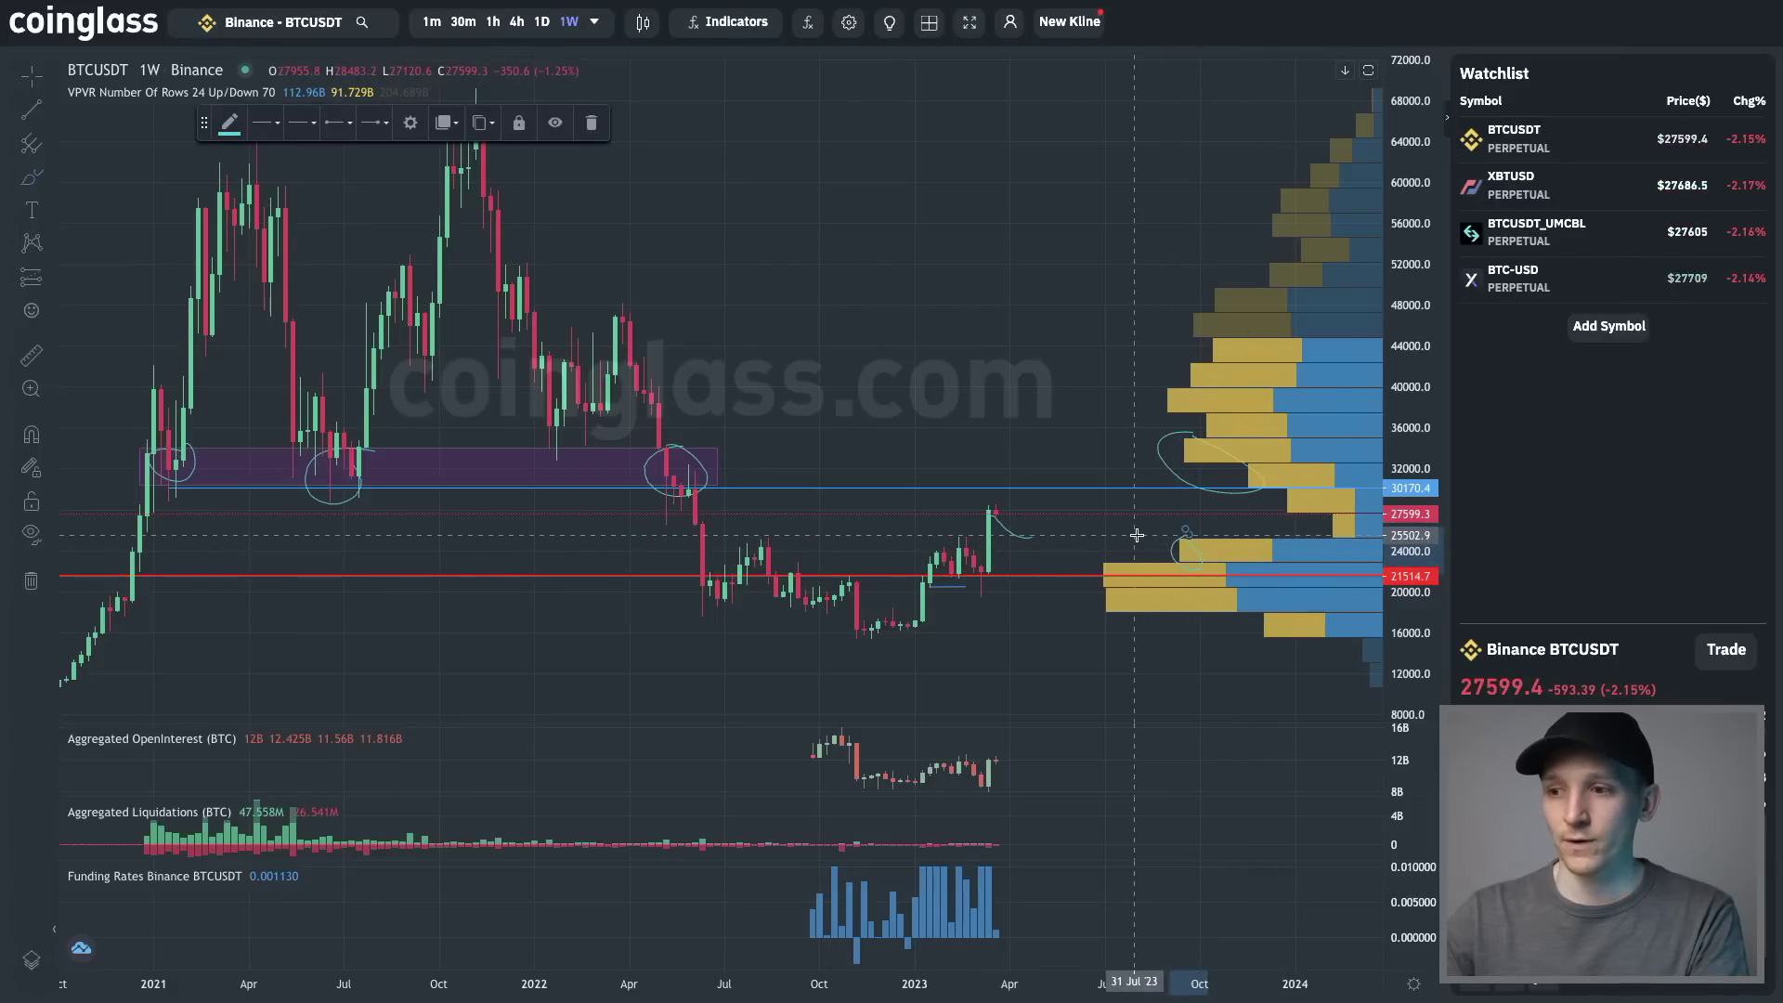
pyautogui.moveTo(724, 539); pyautogui.dragTo(1024, 538)
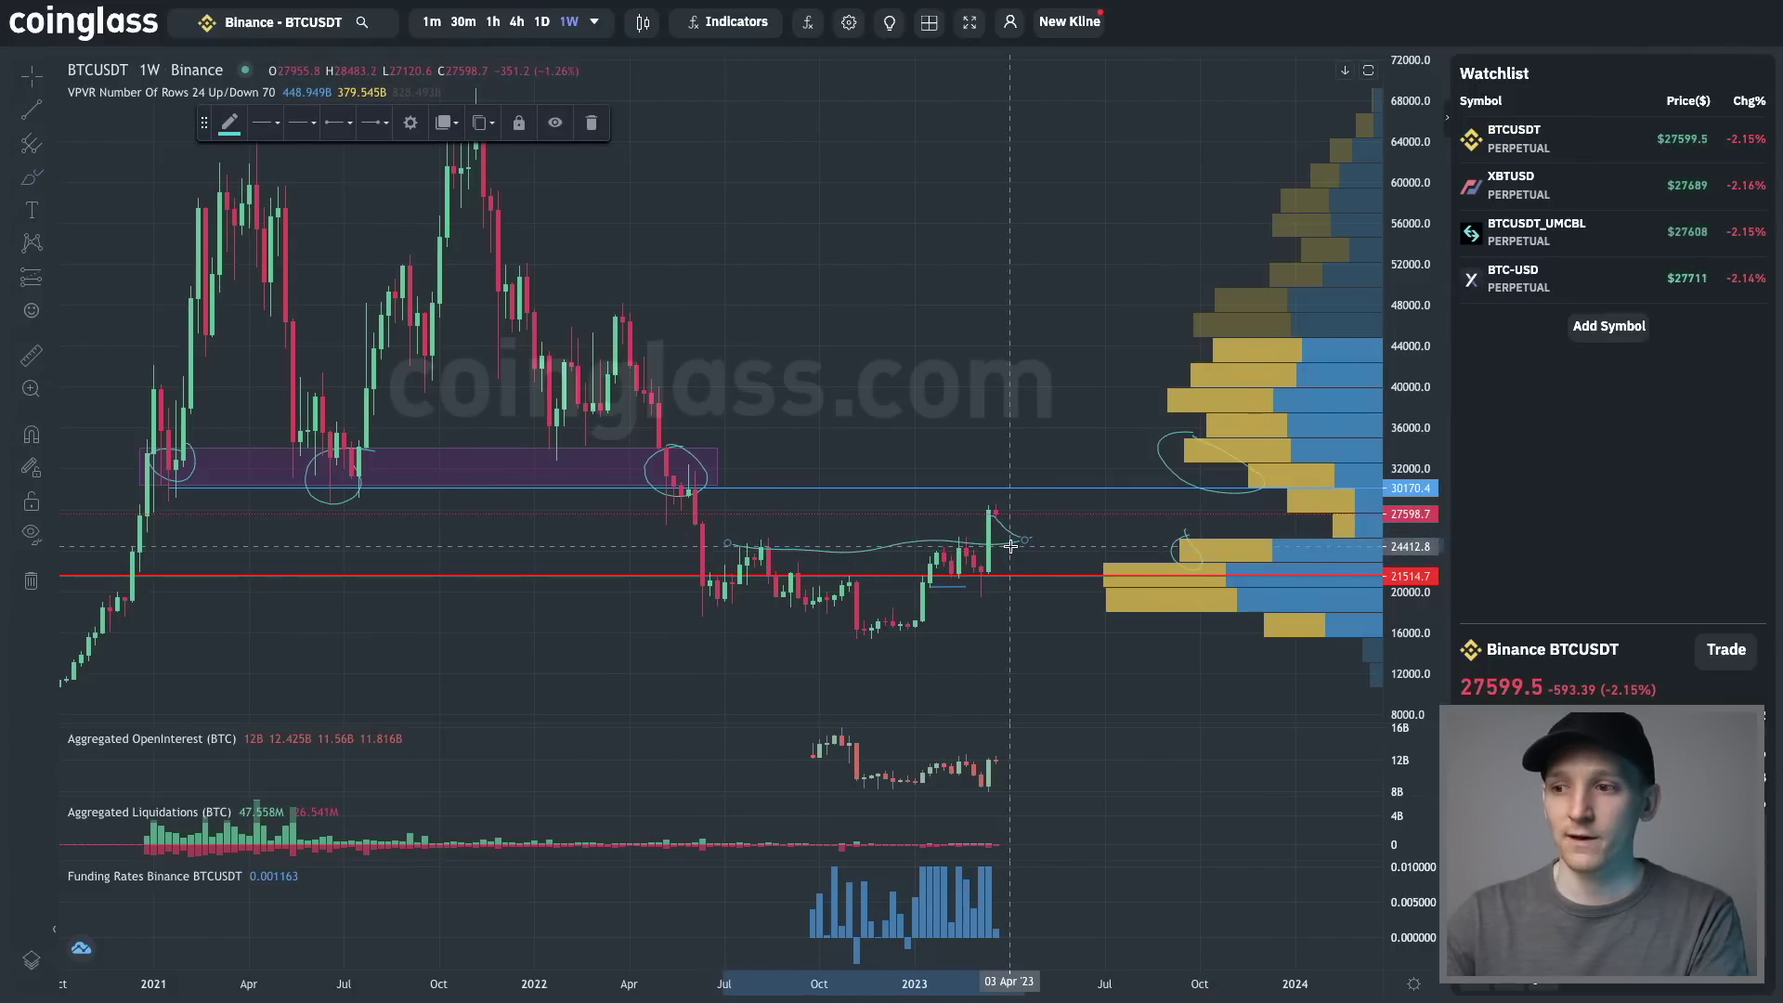
pyautogui.moveTo(996, 517)
pyautogui.mouseDown()
pyautogui.moveTo(1028, 548)
pyautogui.moveTo(1068, 480)
pyautogui.mouseUp()
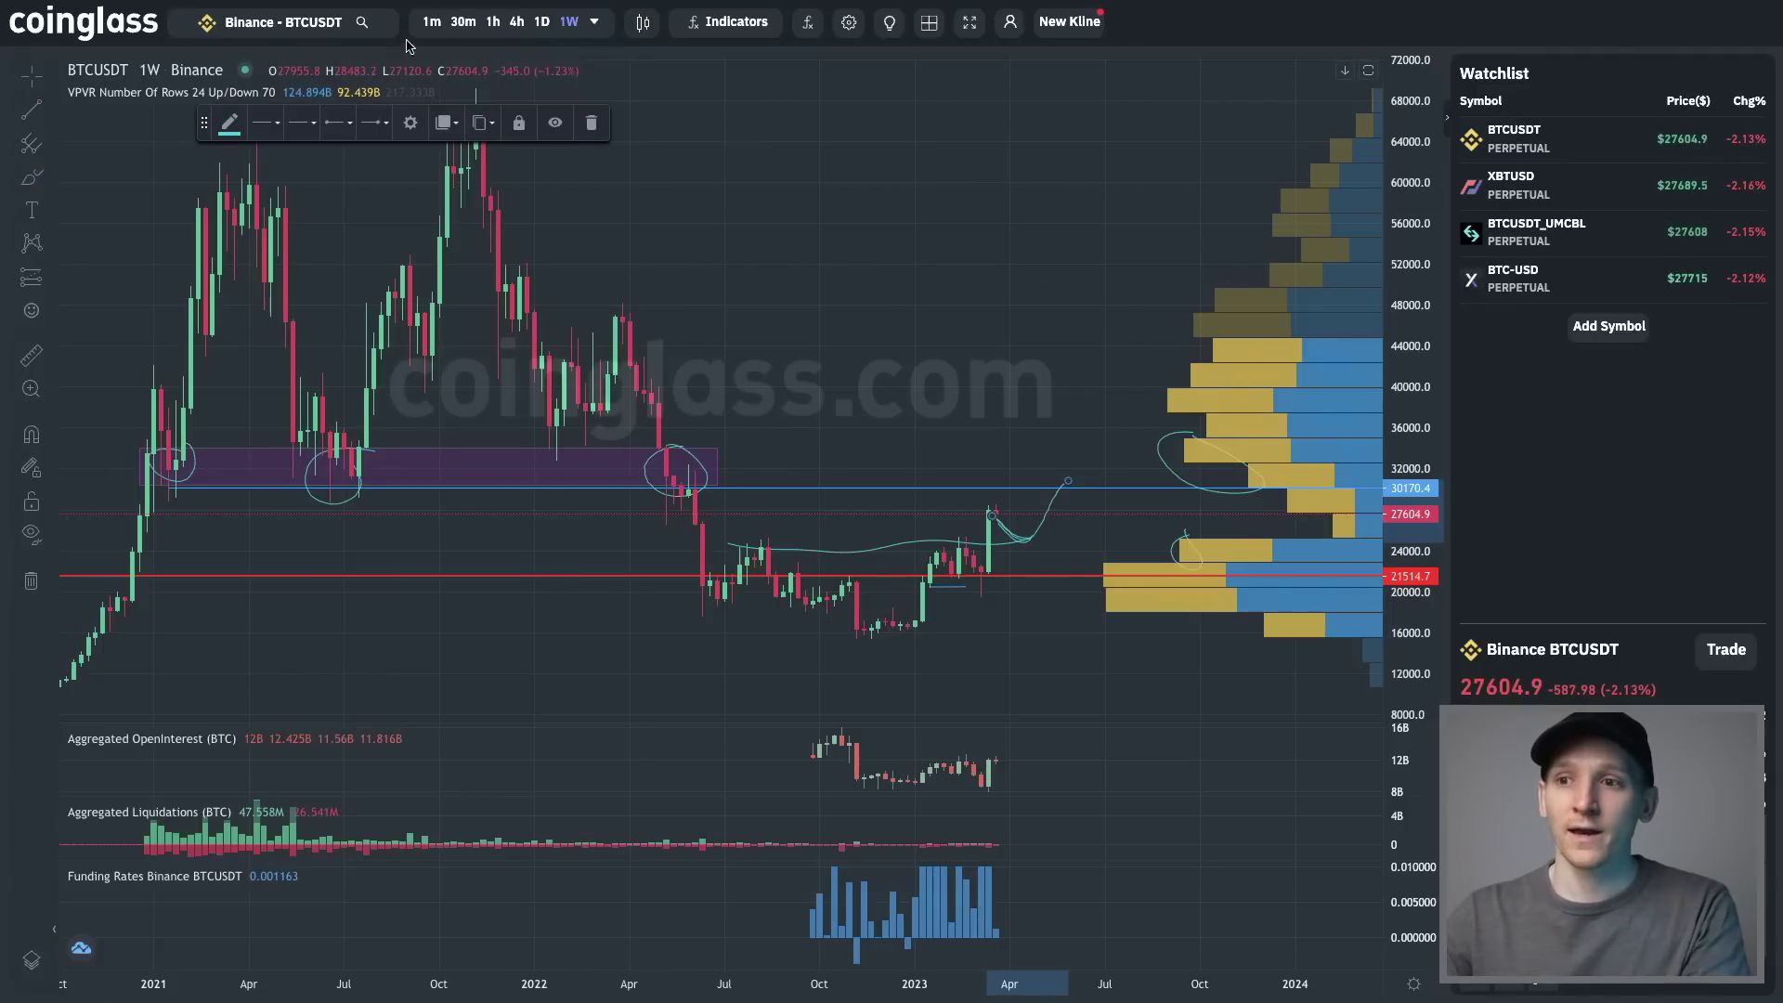
# Switch the Coinglass chart to the daily timeframe and frame January to March 2023 with its volume profile
pyautogui.click(534, 32)
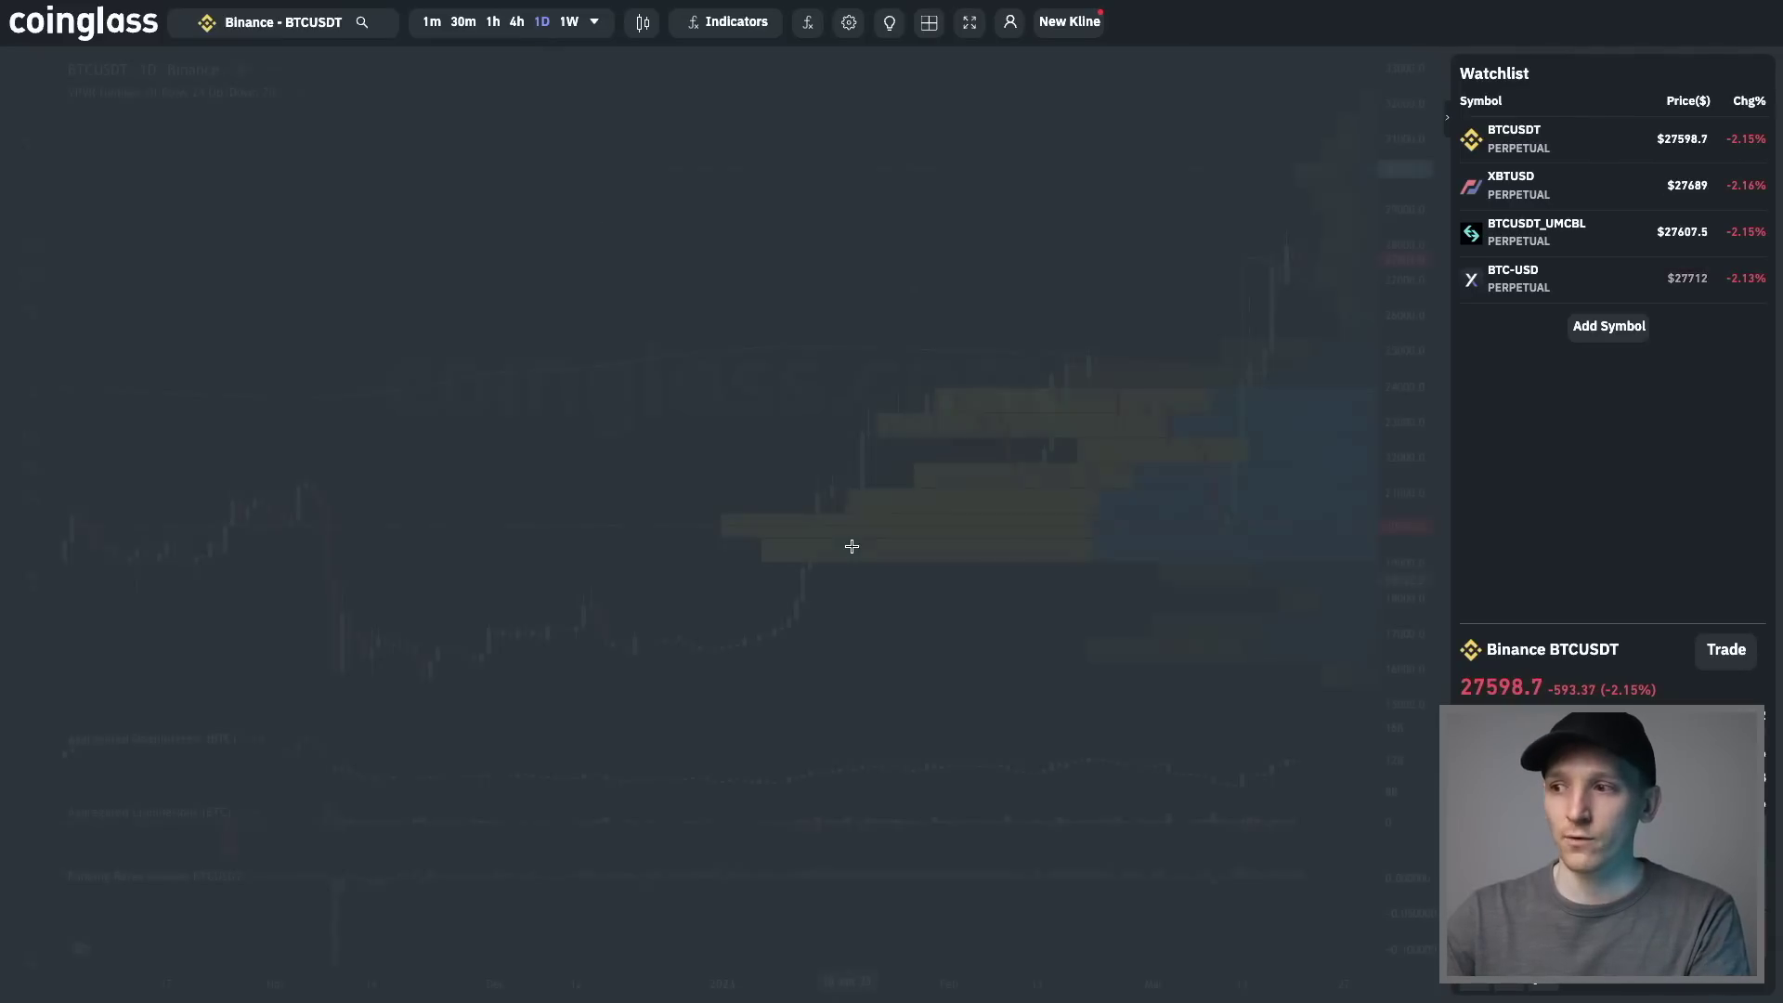
pyautogui.moveTo(627, 372); pyautogui.dragTo(413, 372)
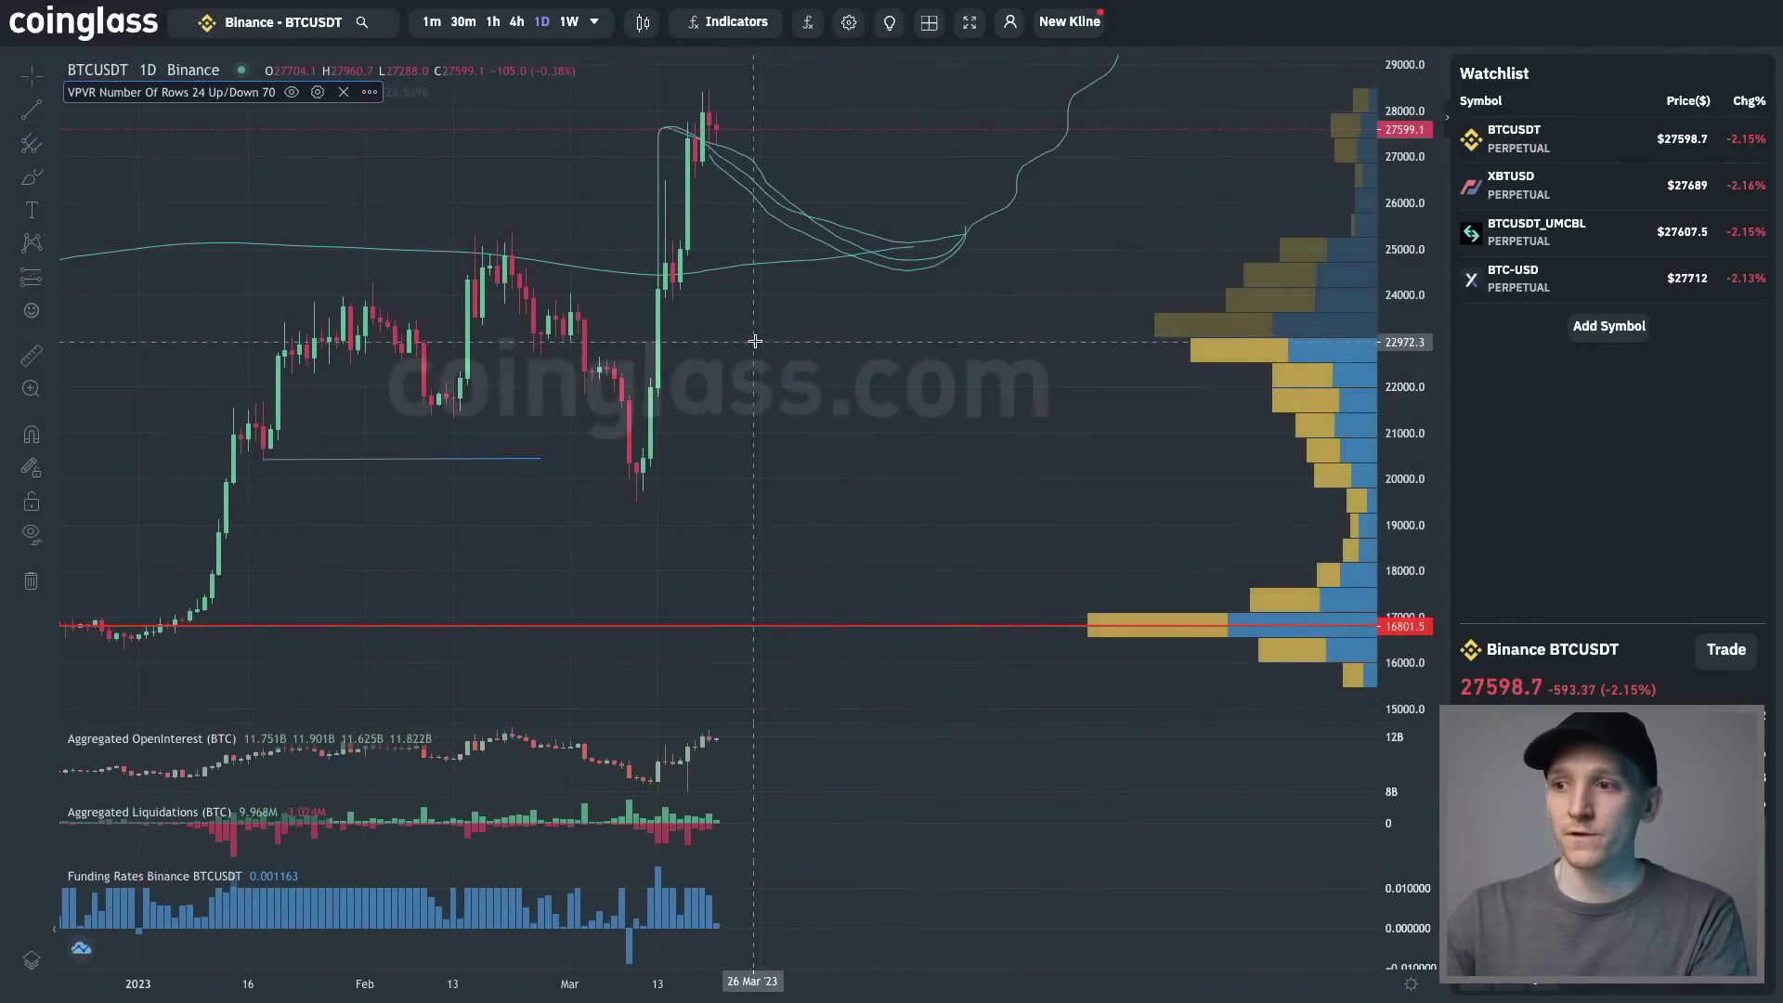
pyautogui.scroll(-3, 650, 371)
pyautogui.scroll(2, 856, 371)
pyautogui.moveTo(856, 370); pyautogui.dragTo(715, 359)
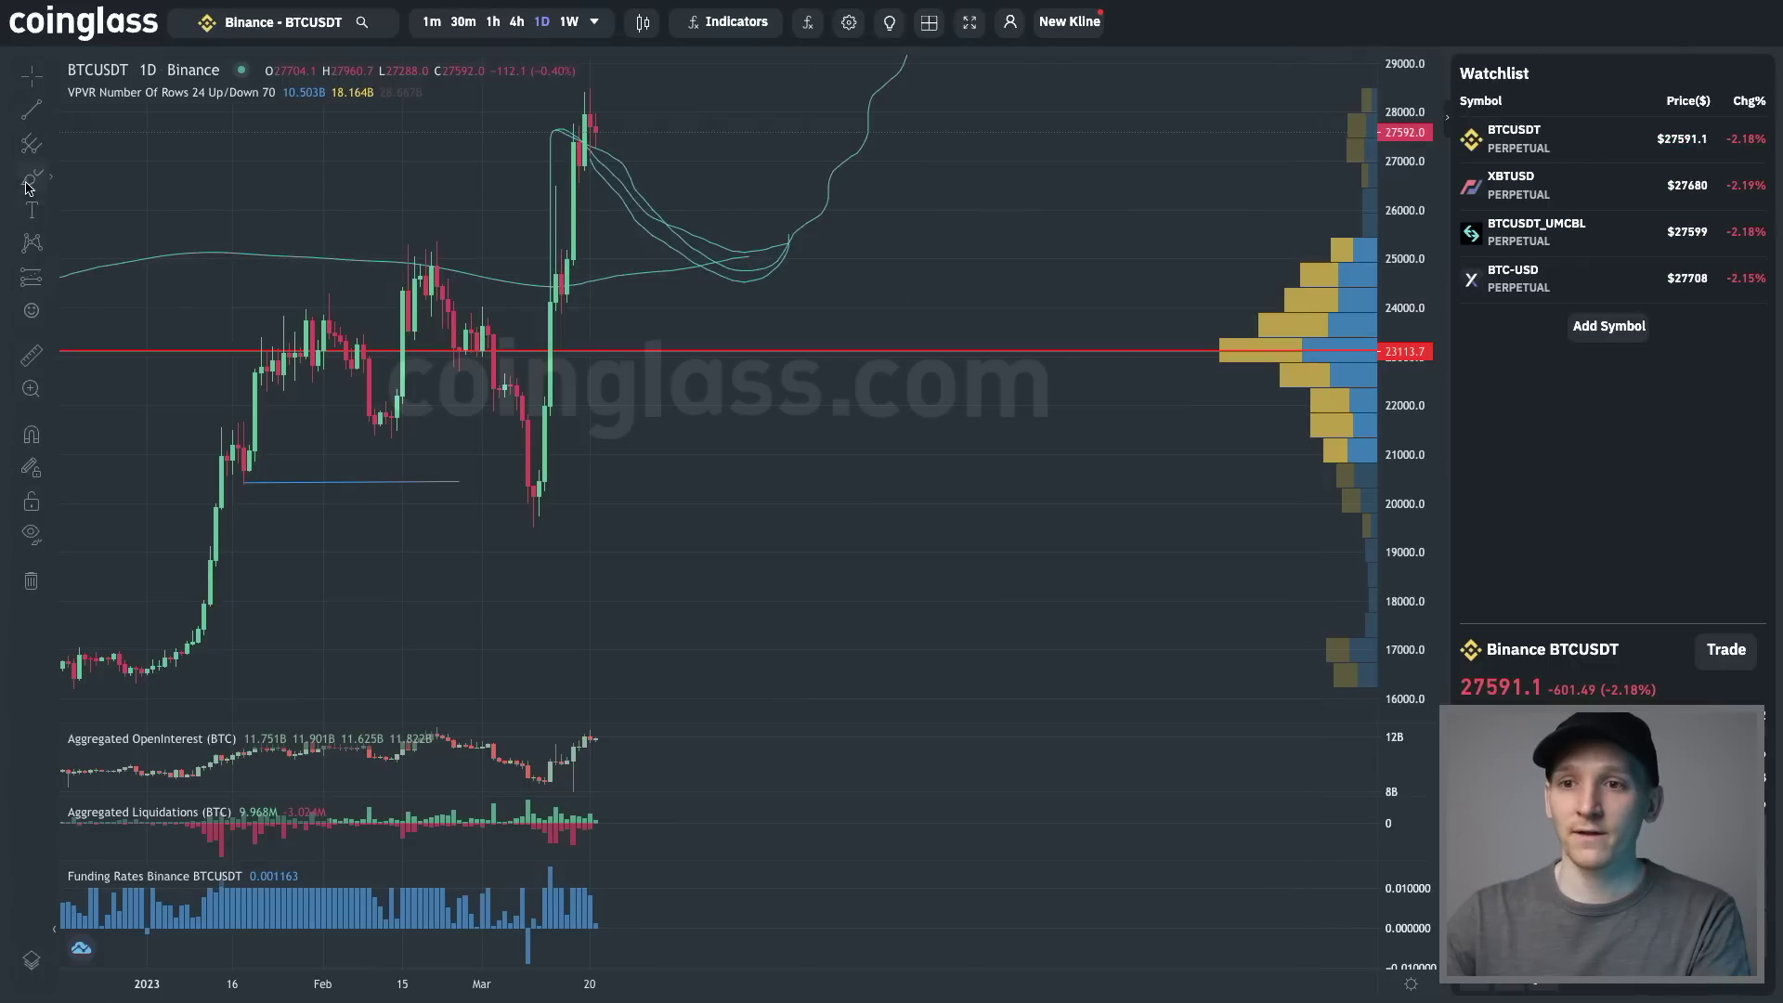
# Brush a drop from about 25000 to the 23113.7 line, and circle that line's volume bar and the mid-January to early-March 2023 candles
pyautogui.moveTo(716, 263); pyautogui.dragTo(771, 333)
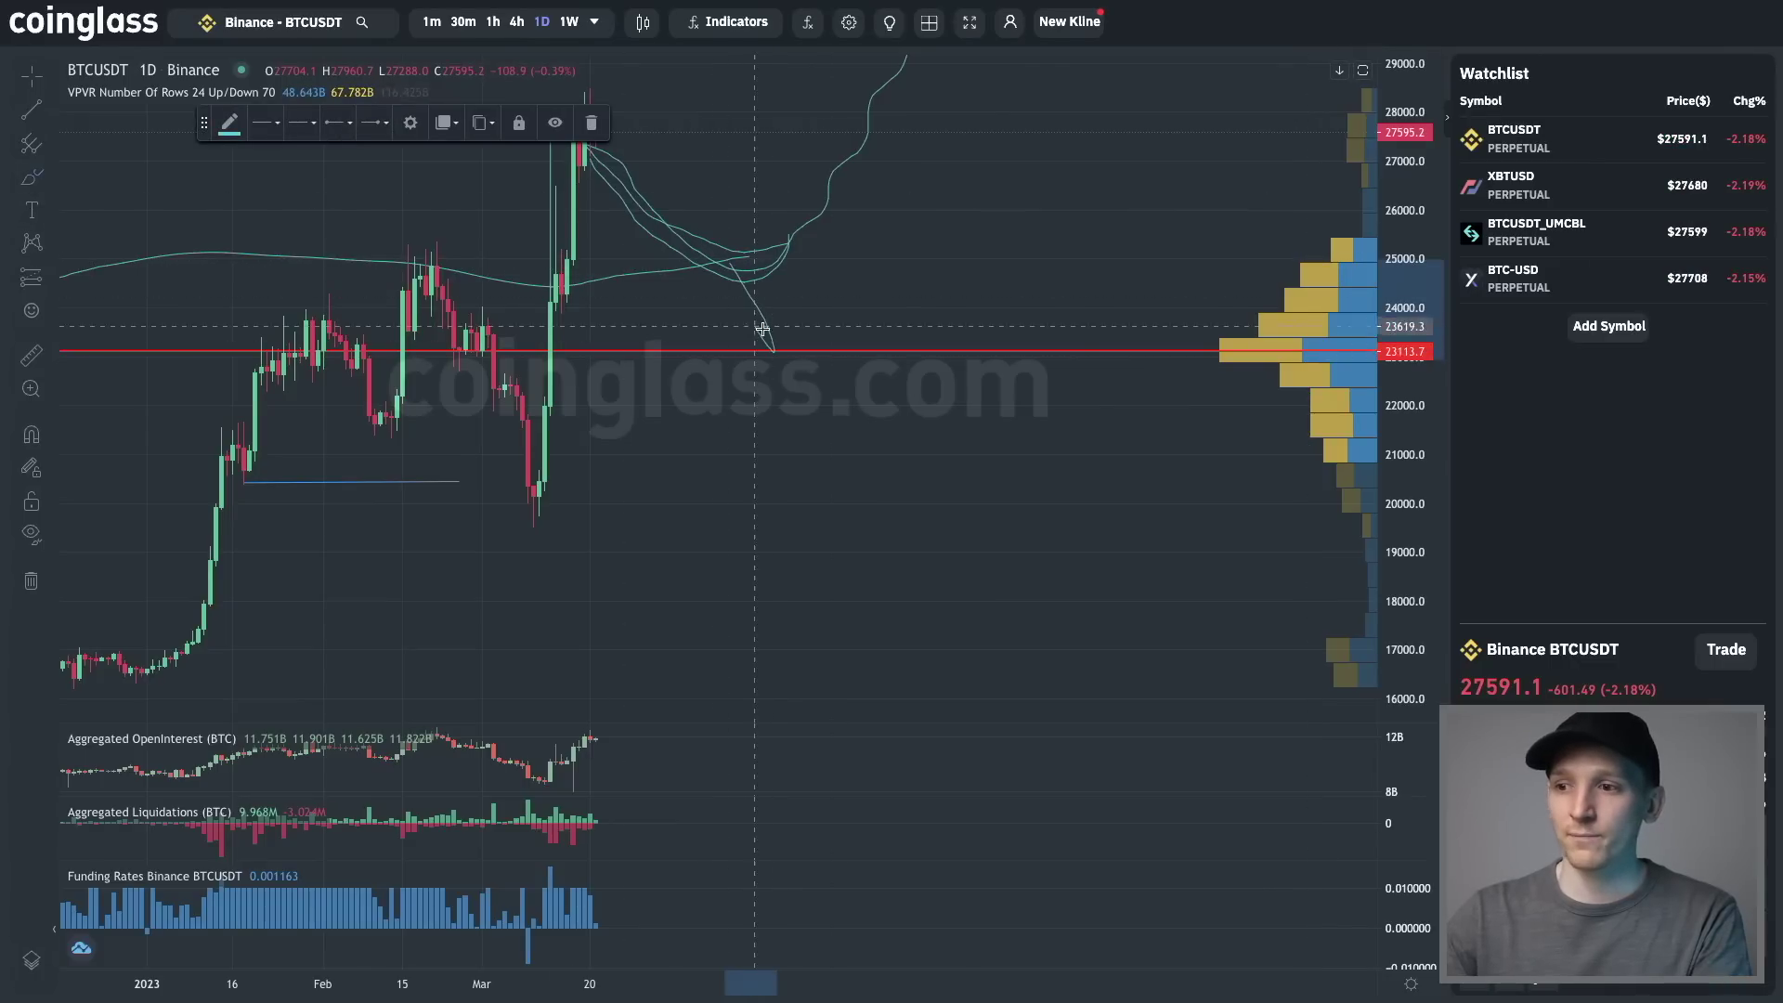
pyautogui.moveTo(1226, 335); pyautogui.dragTo(1213, 336)
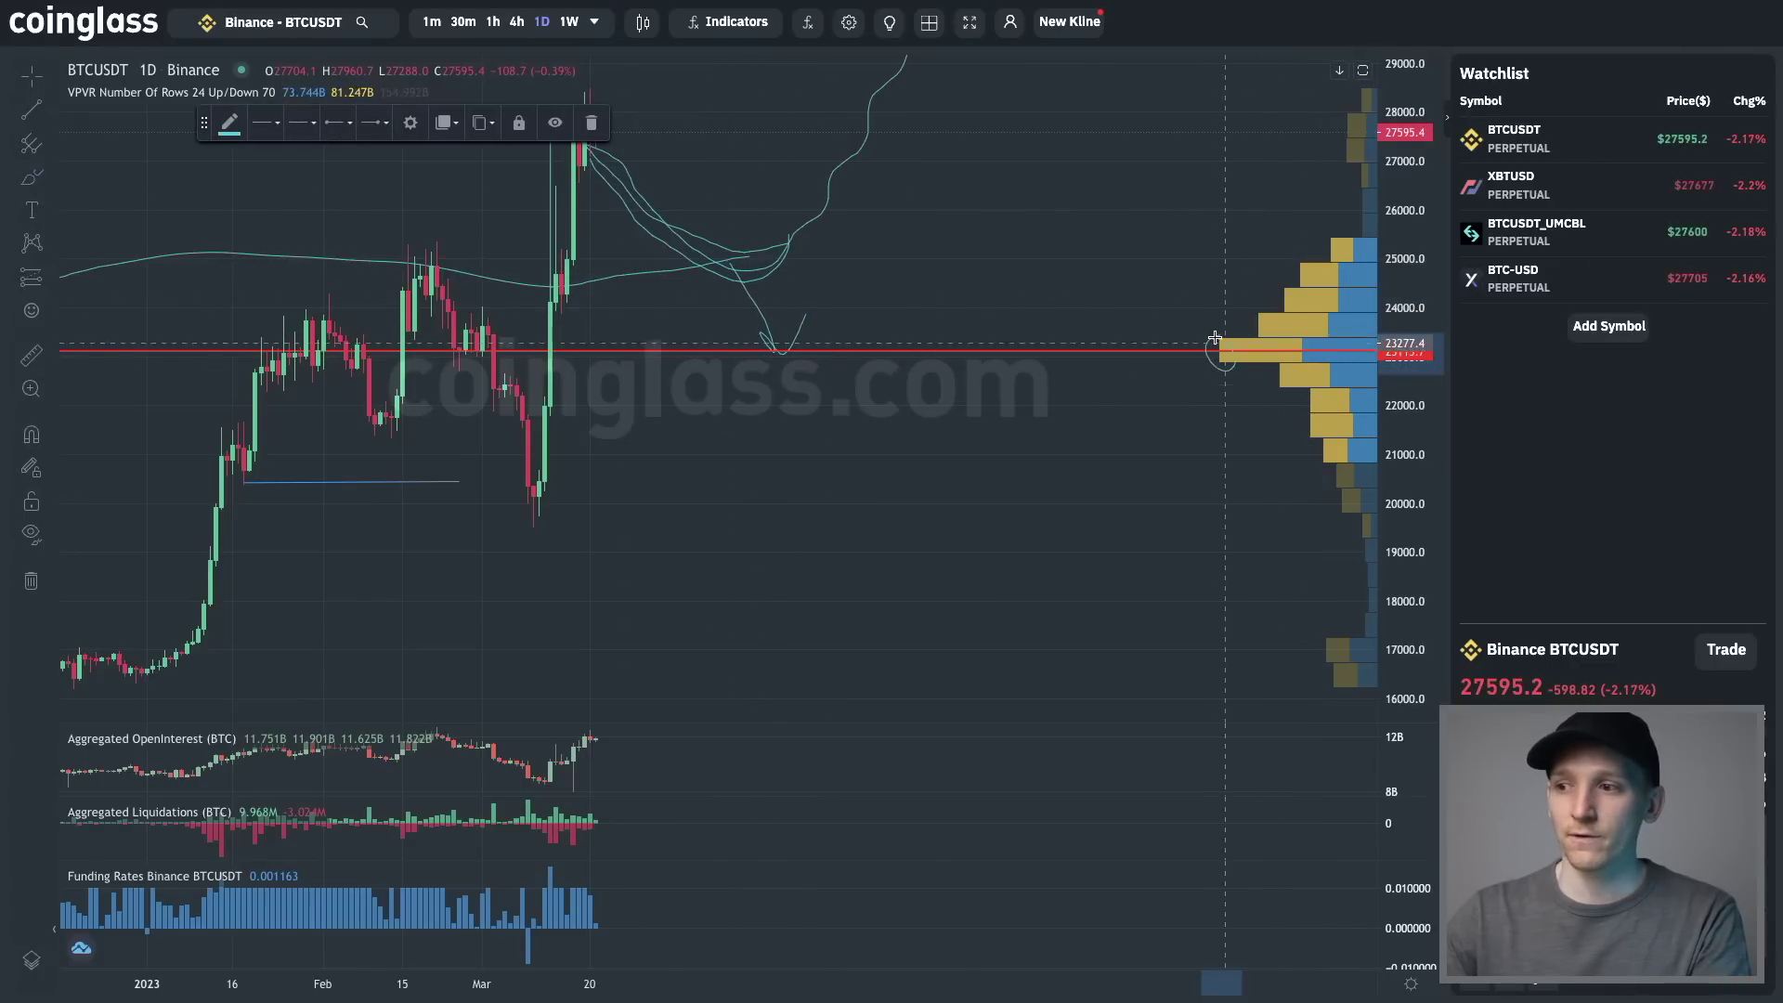
pyautogui.moveTo(289, 333)
pyautogui.mouseDown()
pyautogui.moveTo(515, 345)
pyautogui.moveTo(418, 379)
pyautogui.moveTo(246, 362)
pyautogui.moveTo(501, 336)
pyautogui.mouseUp()
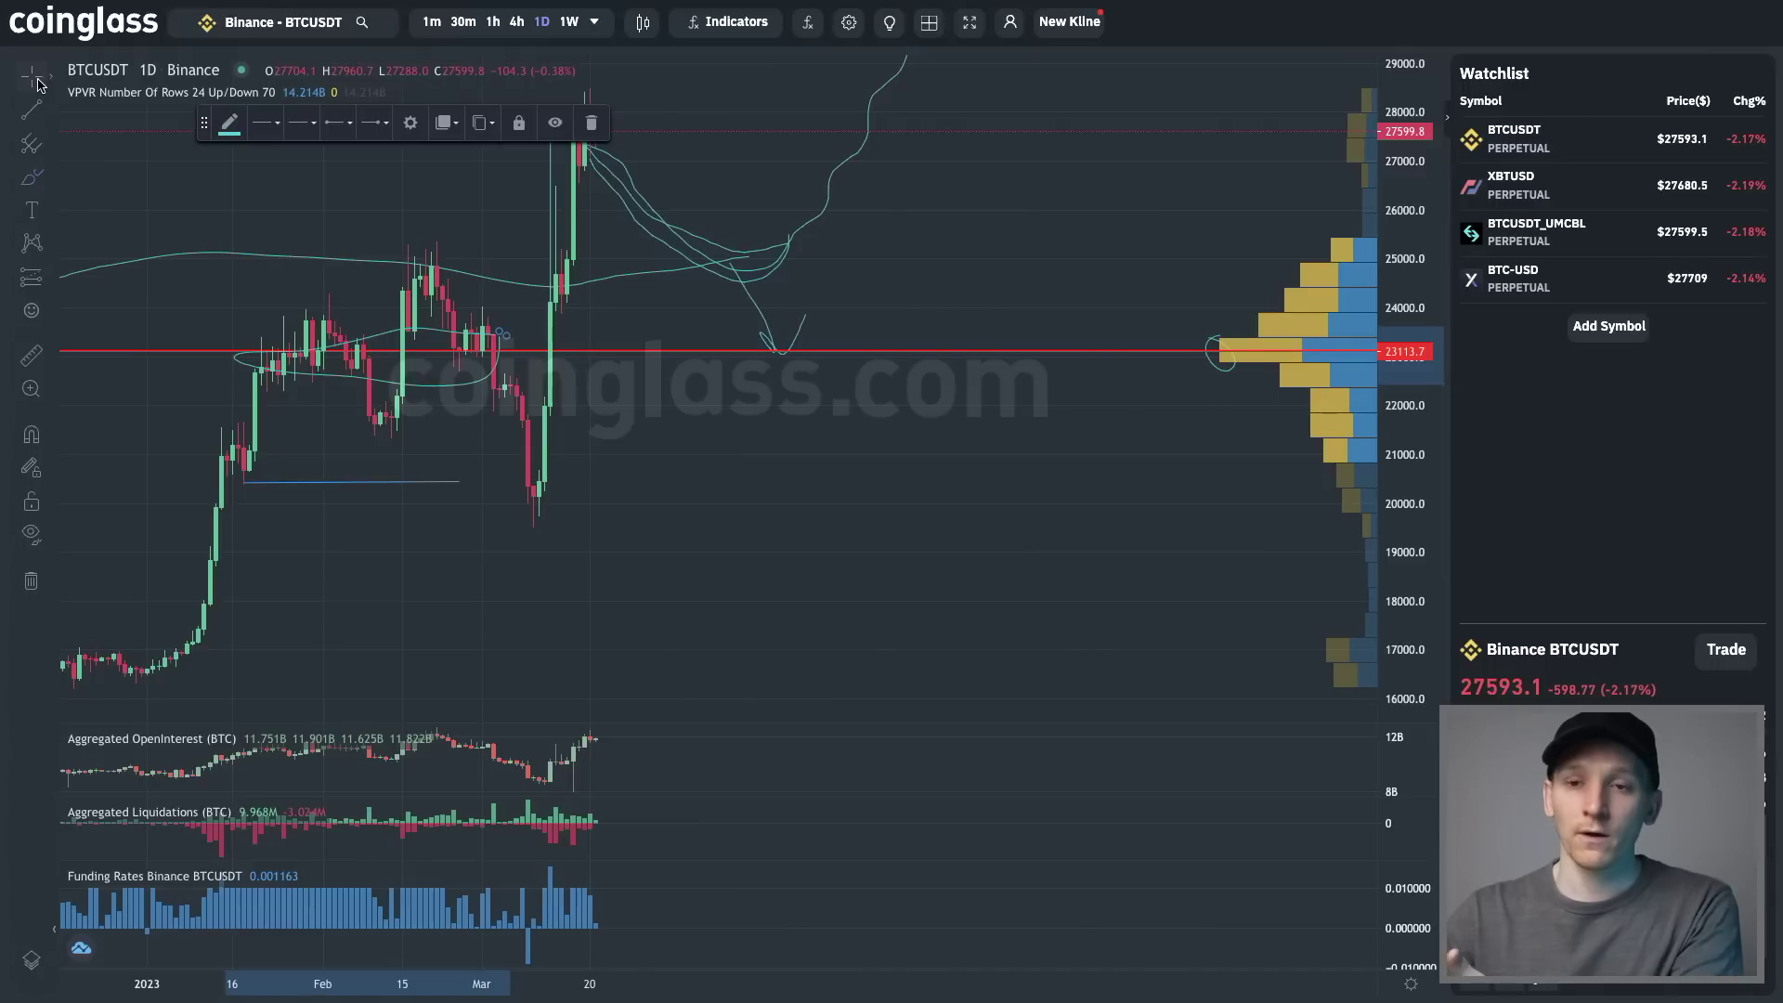
pyautogui.press('ctrl')
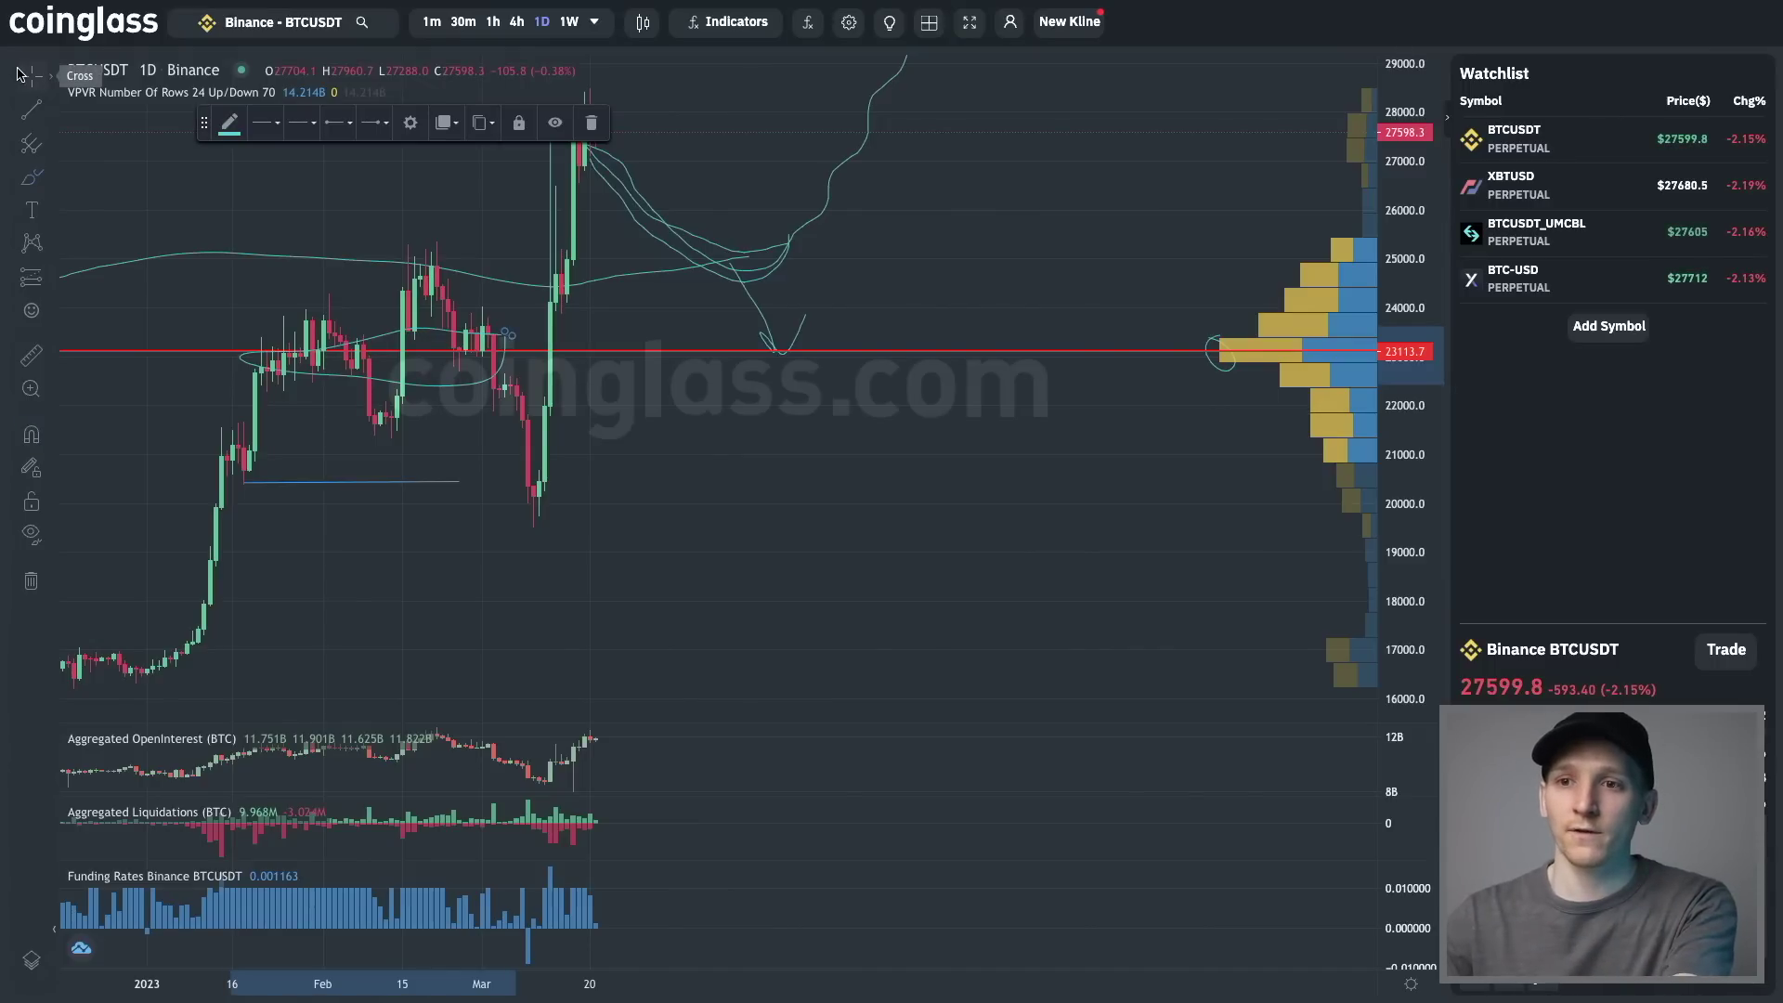
# Switch to the Bybit BTCUSDT daily chart and examine late 2022 to March 2023 against the 24554.44, 22519.59 and 21452.75 levels
pyautogui.click(875, 266)
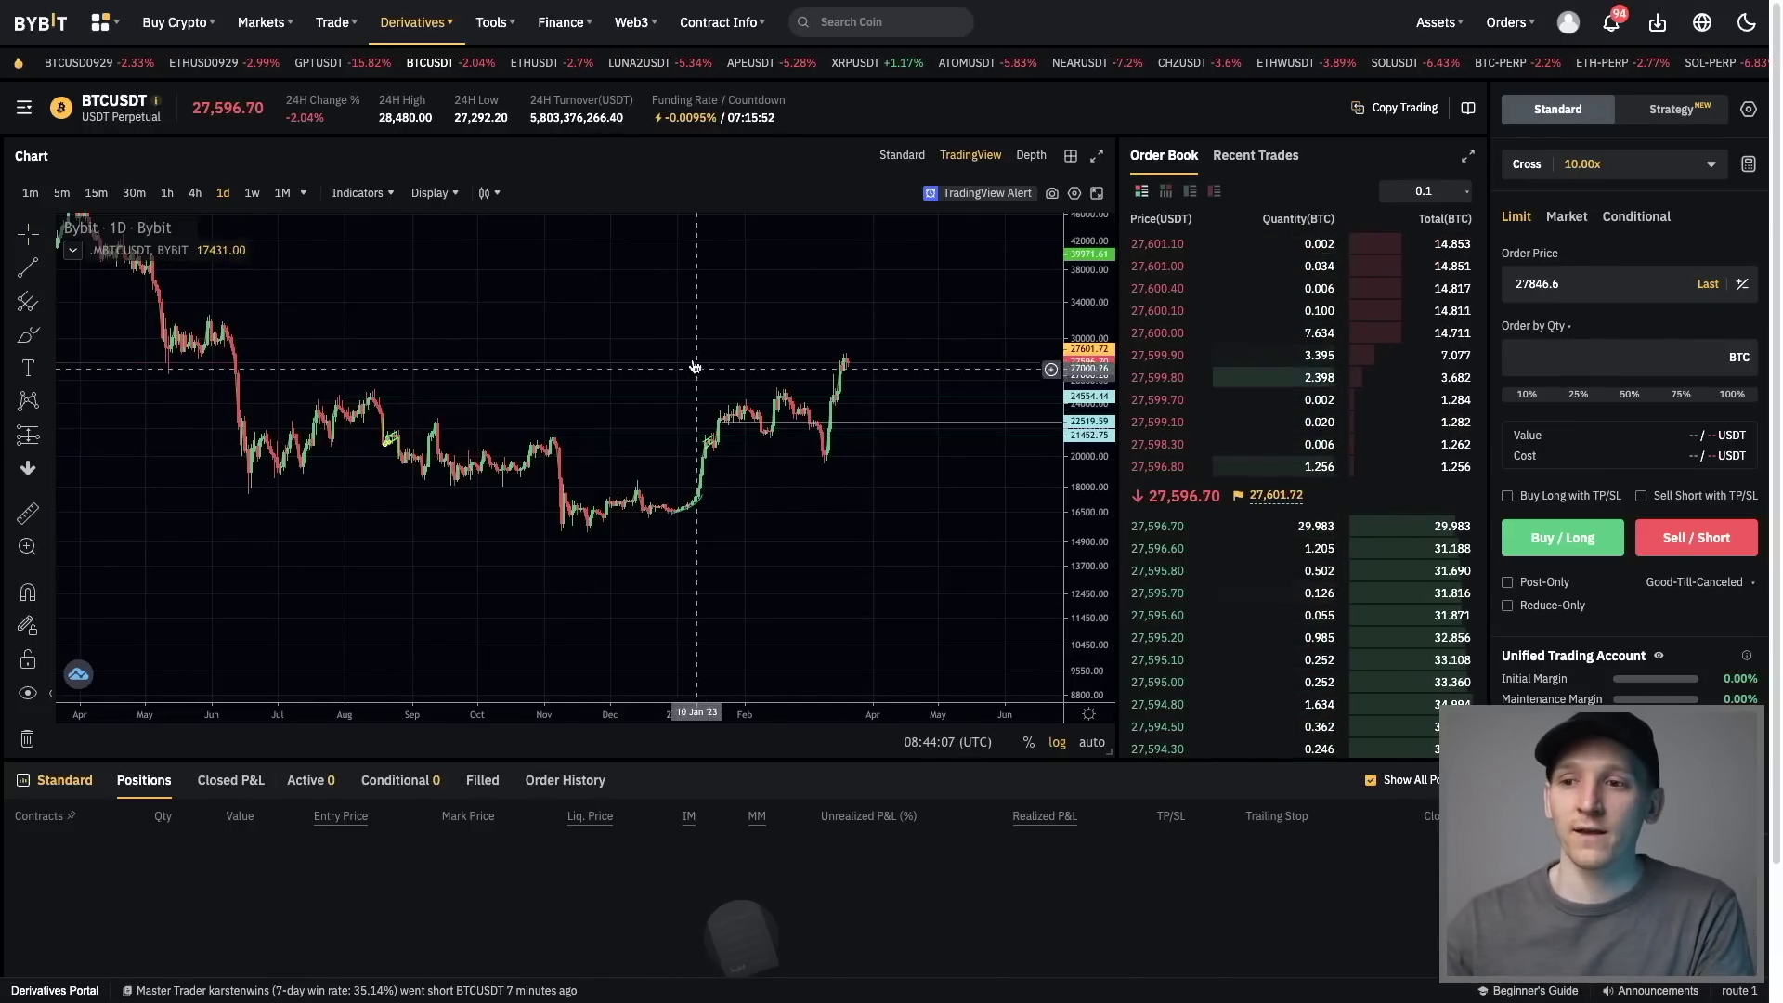
pyautogui.scroll(2, 564, 367)
pyautogui.scroll(2, 564, 367)
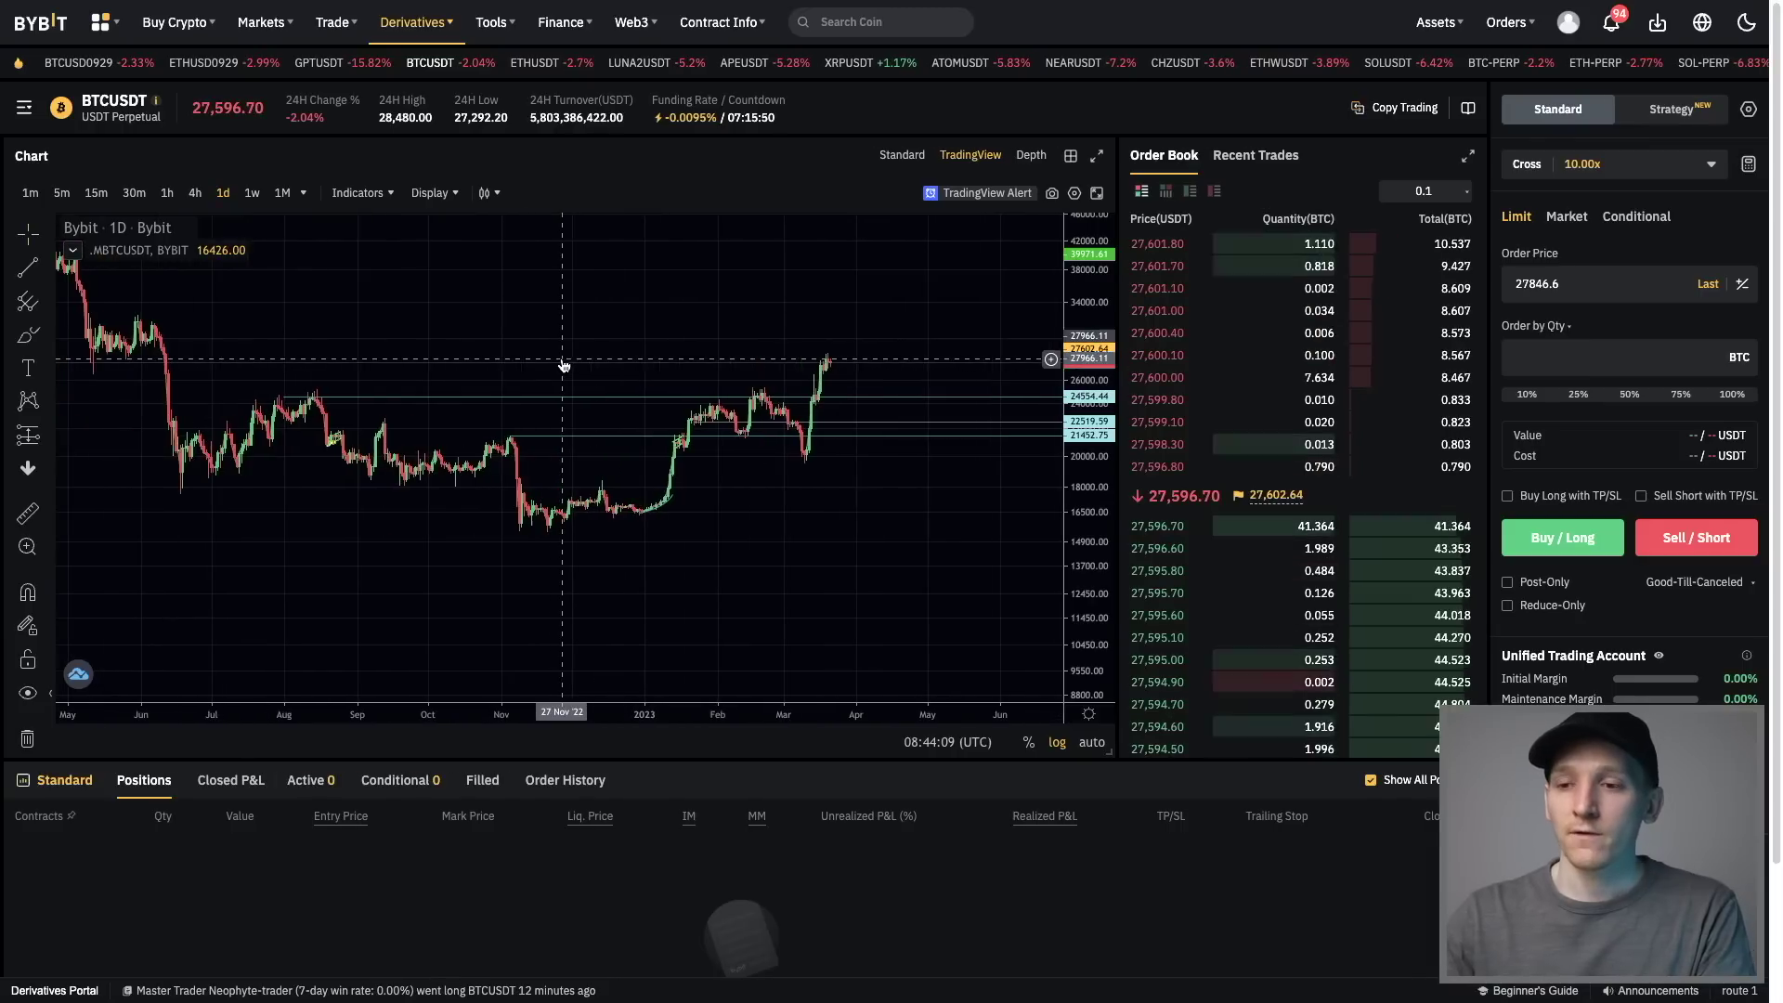
pyautogui.scroll(2, 1037, 427)
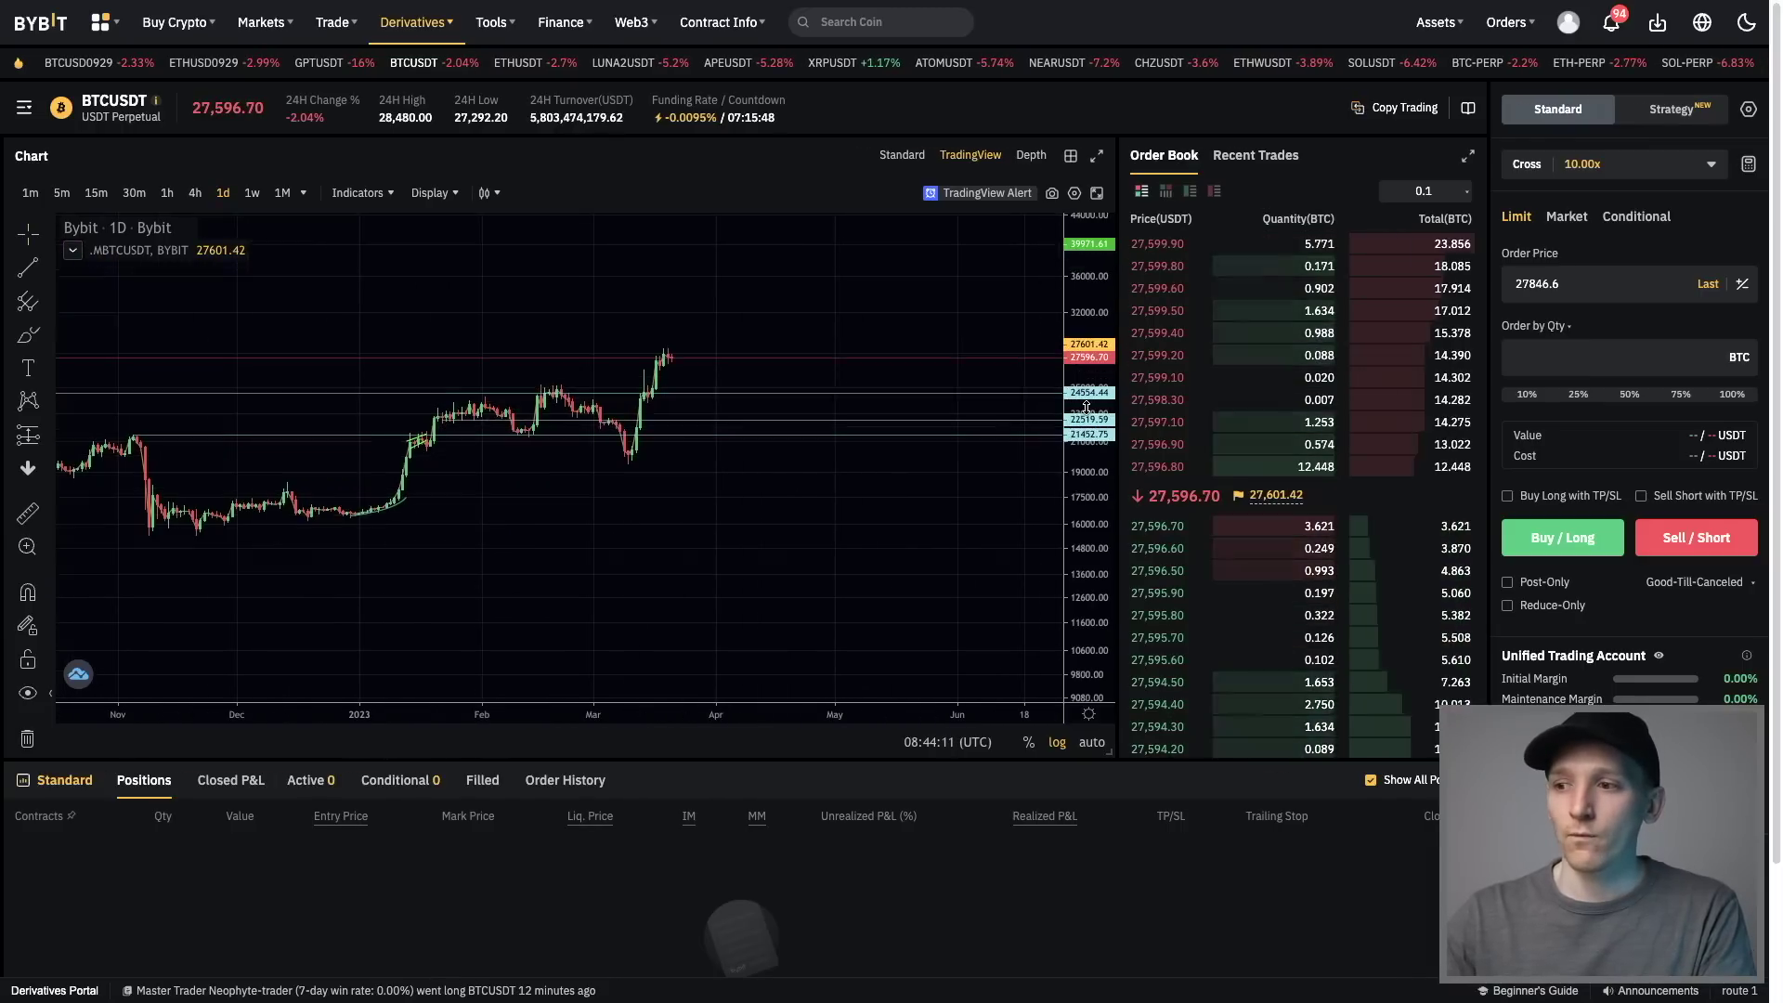
pyautogui.hscroll(-3, 754, 464)
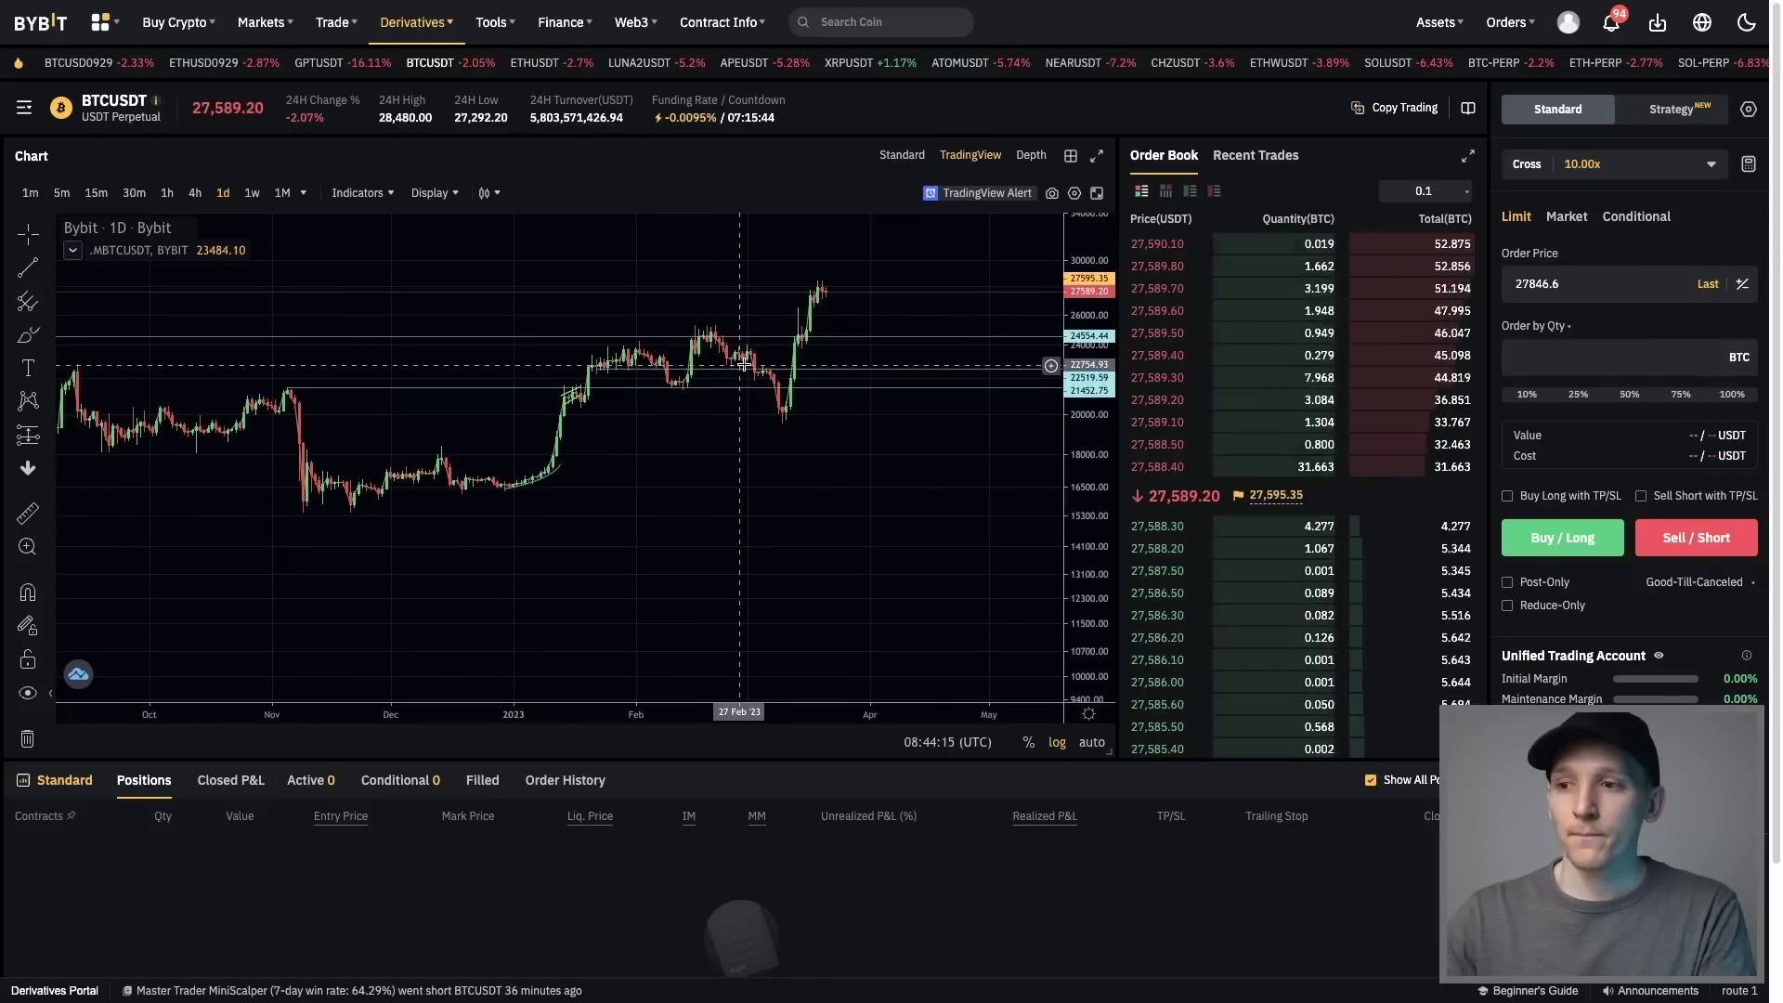
pyautogui.moveTo(844, 348); pyautogui.dragTo(747, 345)
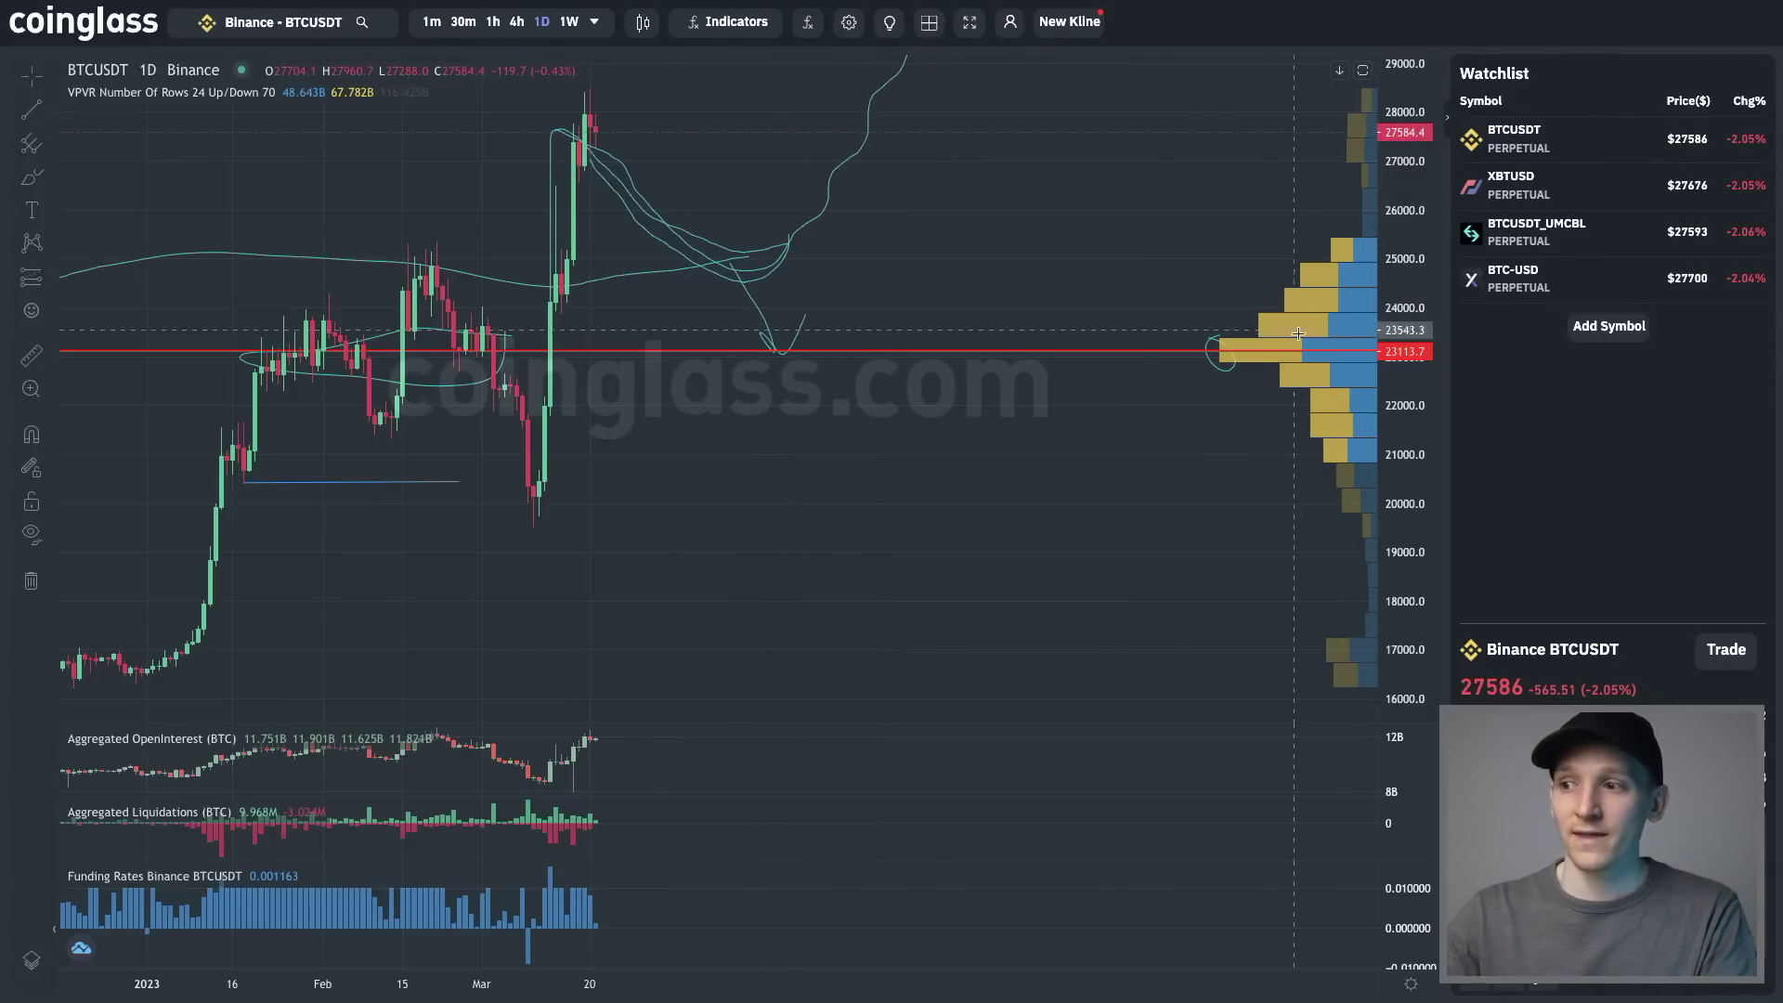
# Return to Coinglass and brush another pullback from the latest price to about 25000, and circle the February 2023 highs
pyautogui.click(31, 177)
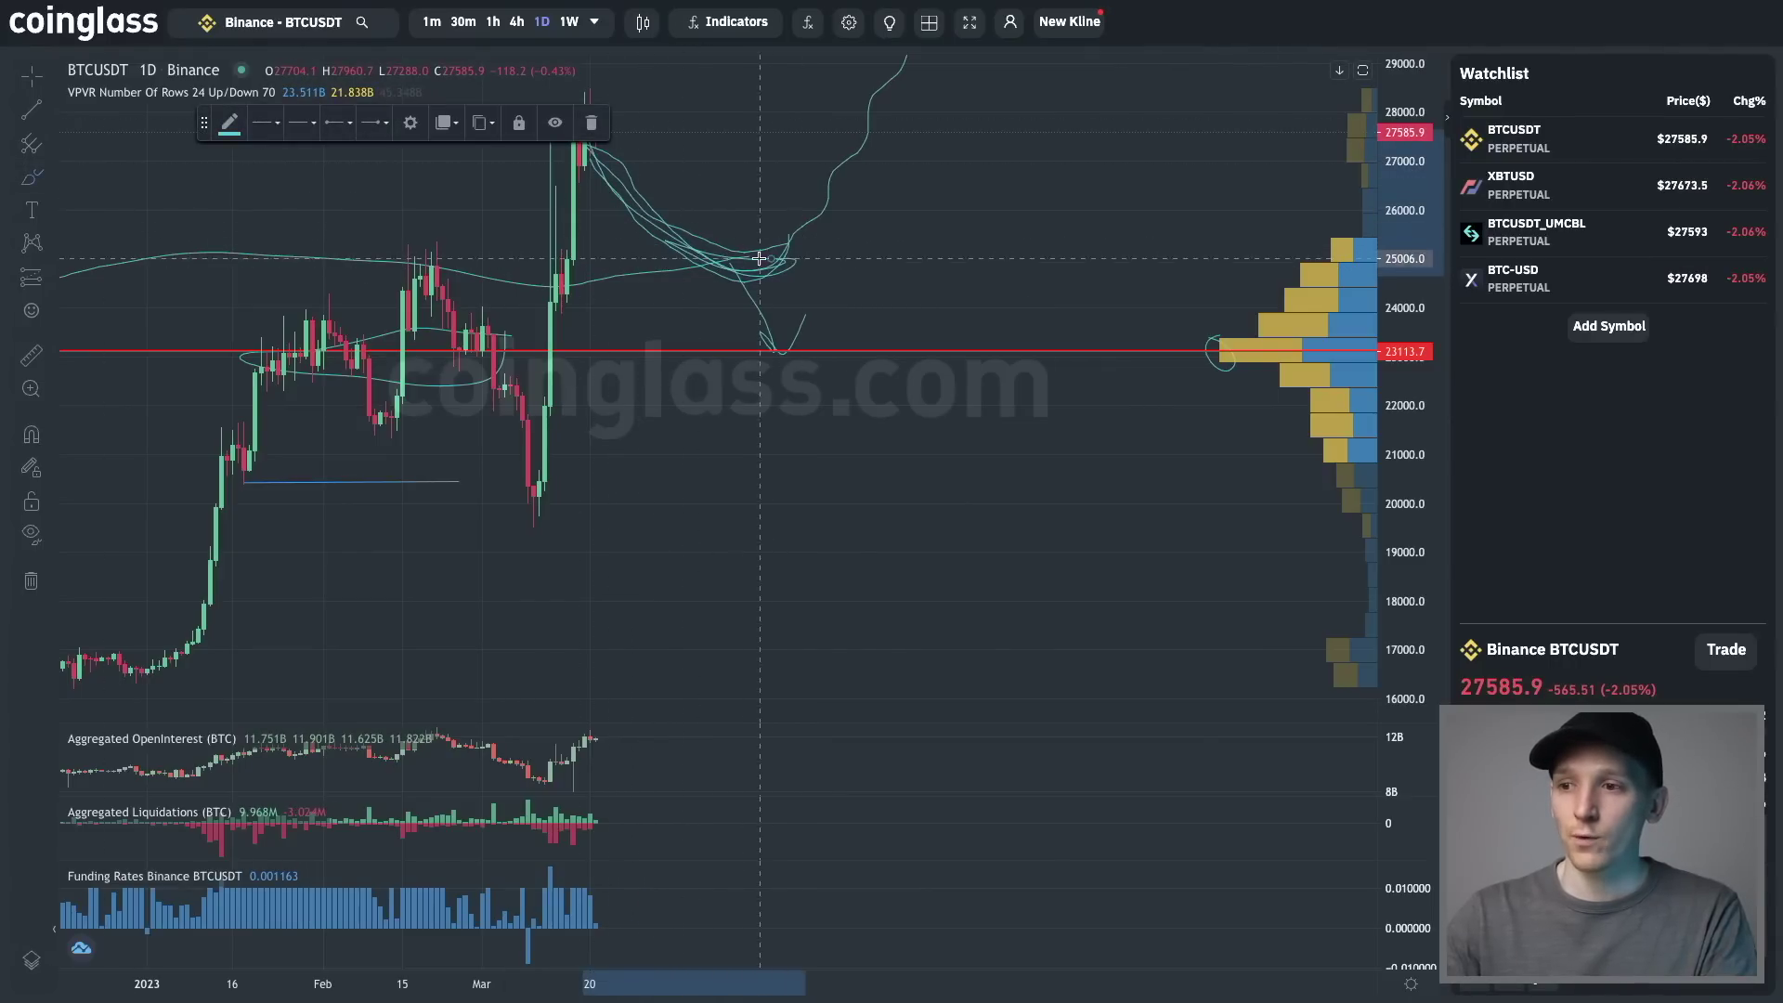
pyautogui.moveTo(409, 279)
pyautogui.mouseDown()
pyautogui.moveTo(492, 255)
pyautogui.moveTo(468, 270)
pyautogui.mouseUp()
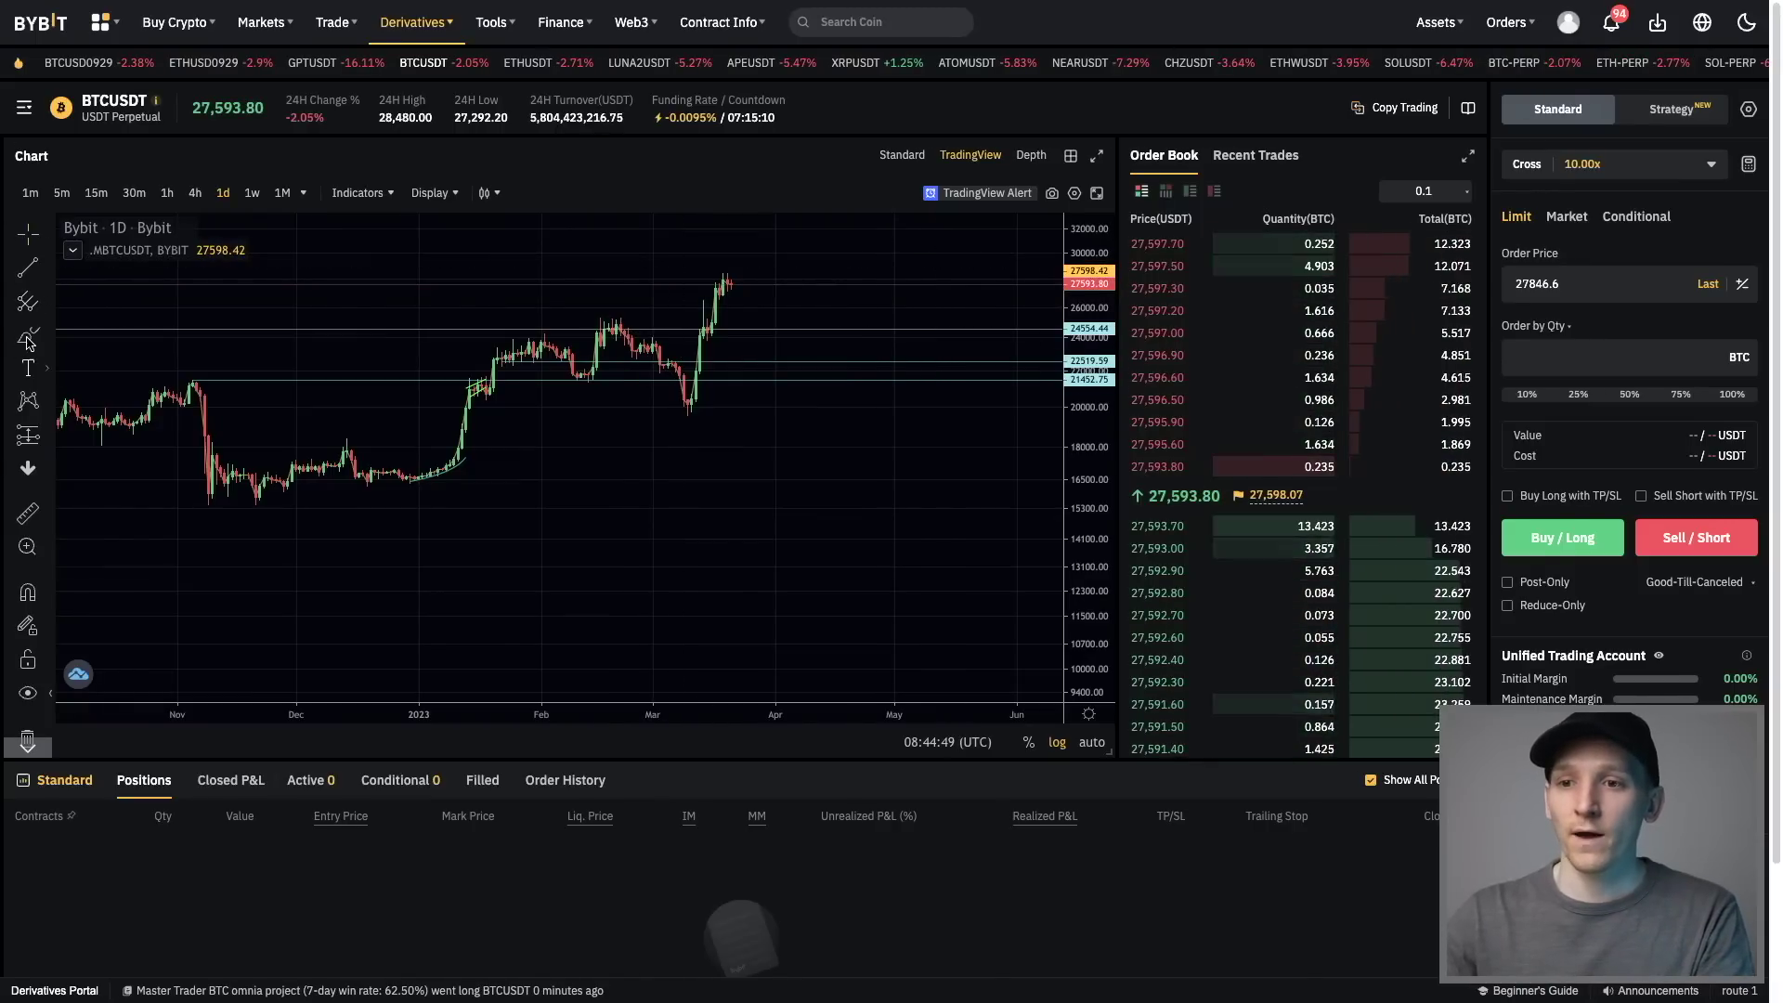
# On the Bybit chart, circle the area around the 24554.44 level with the Brush and sketch a pullback from the latest price into it
pyautogui.click(757, 316)
pyautogui.moveTo(762, 321); pyautogui.dragTo(722, 330)
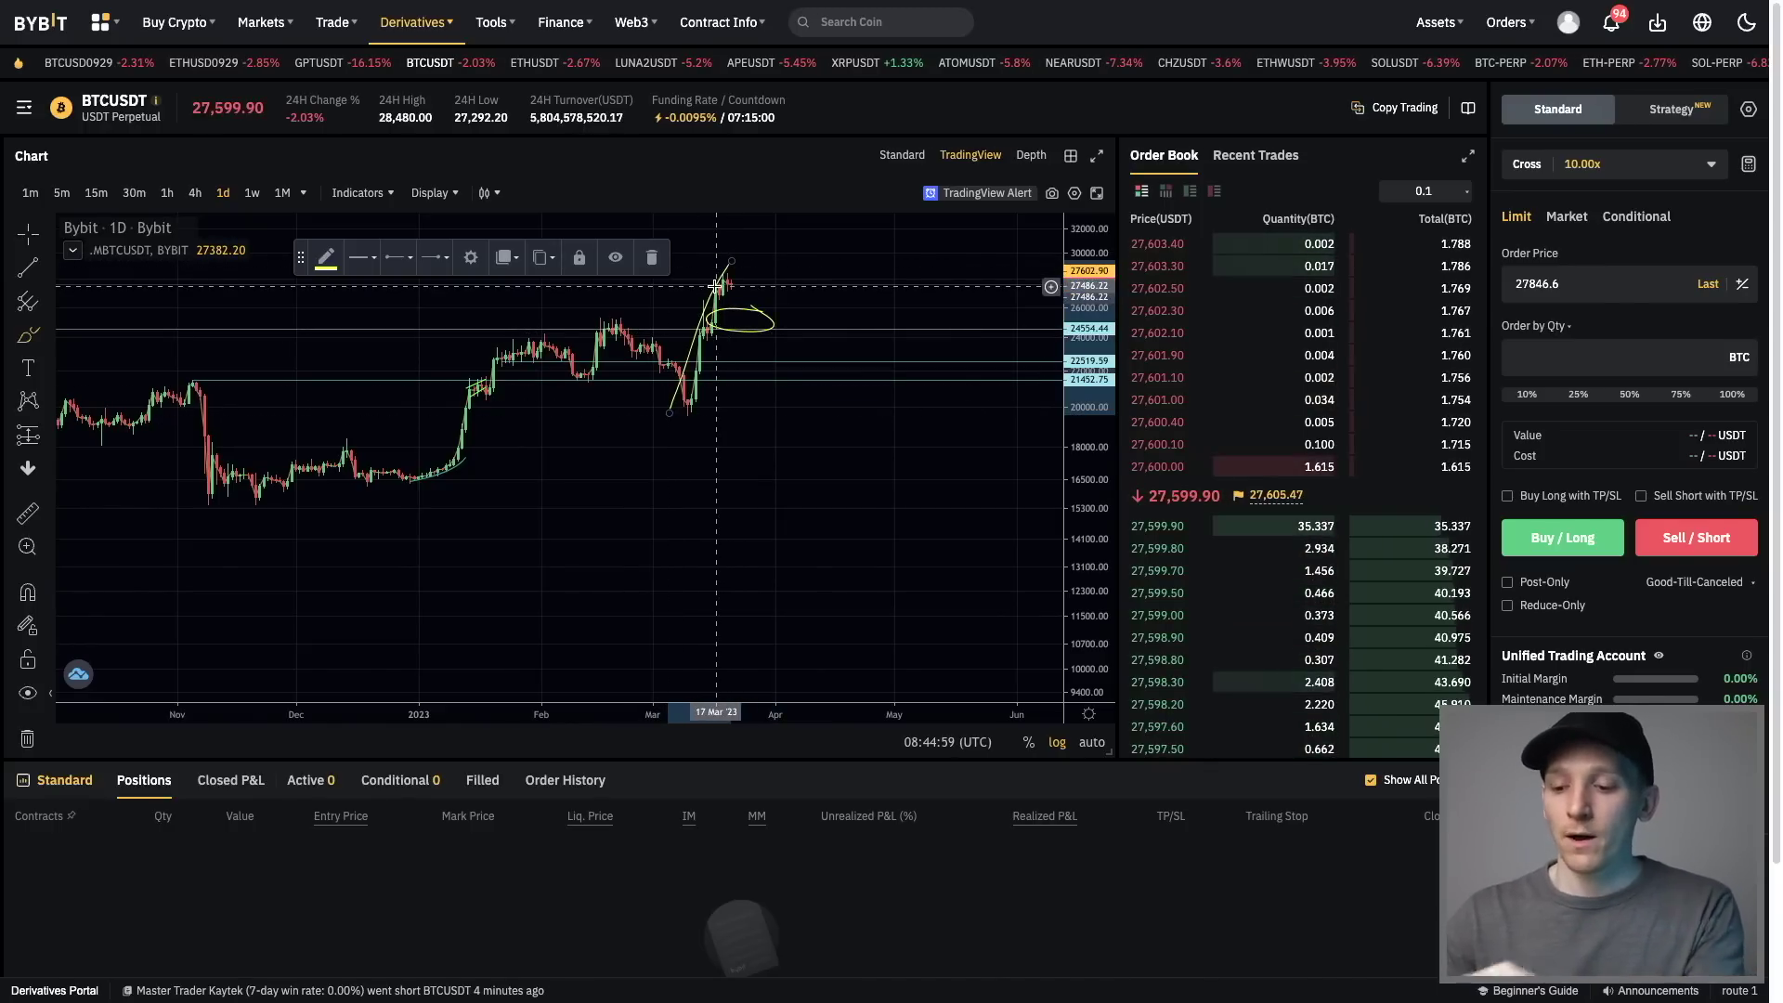
pyautogui.click(715, 286)
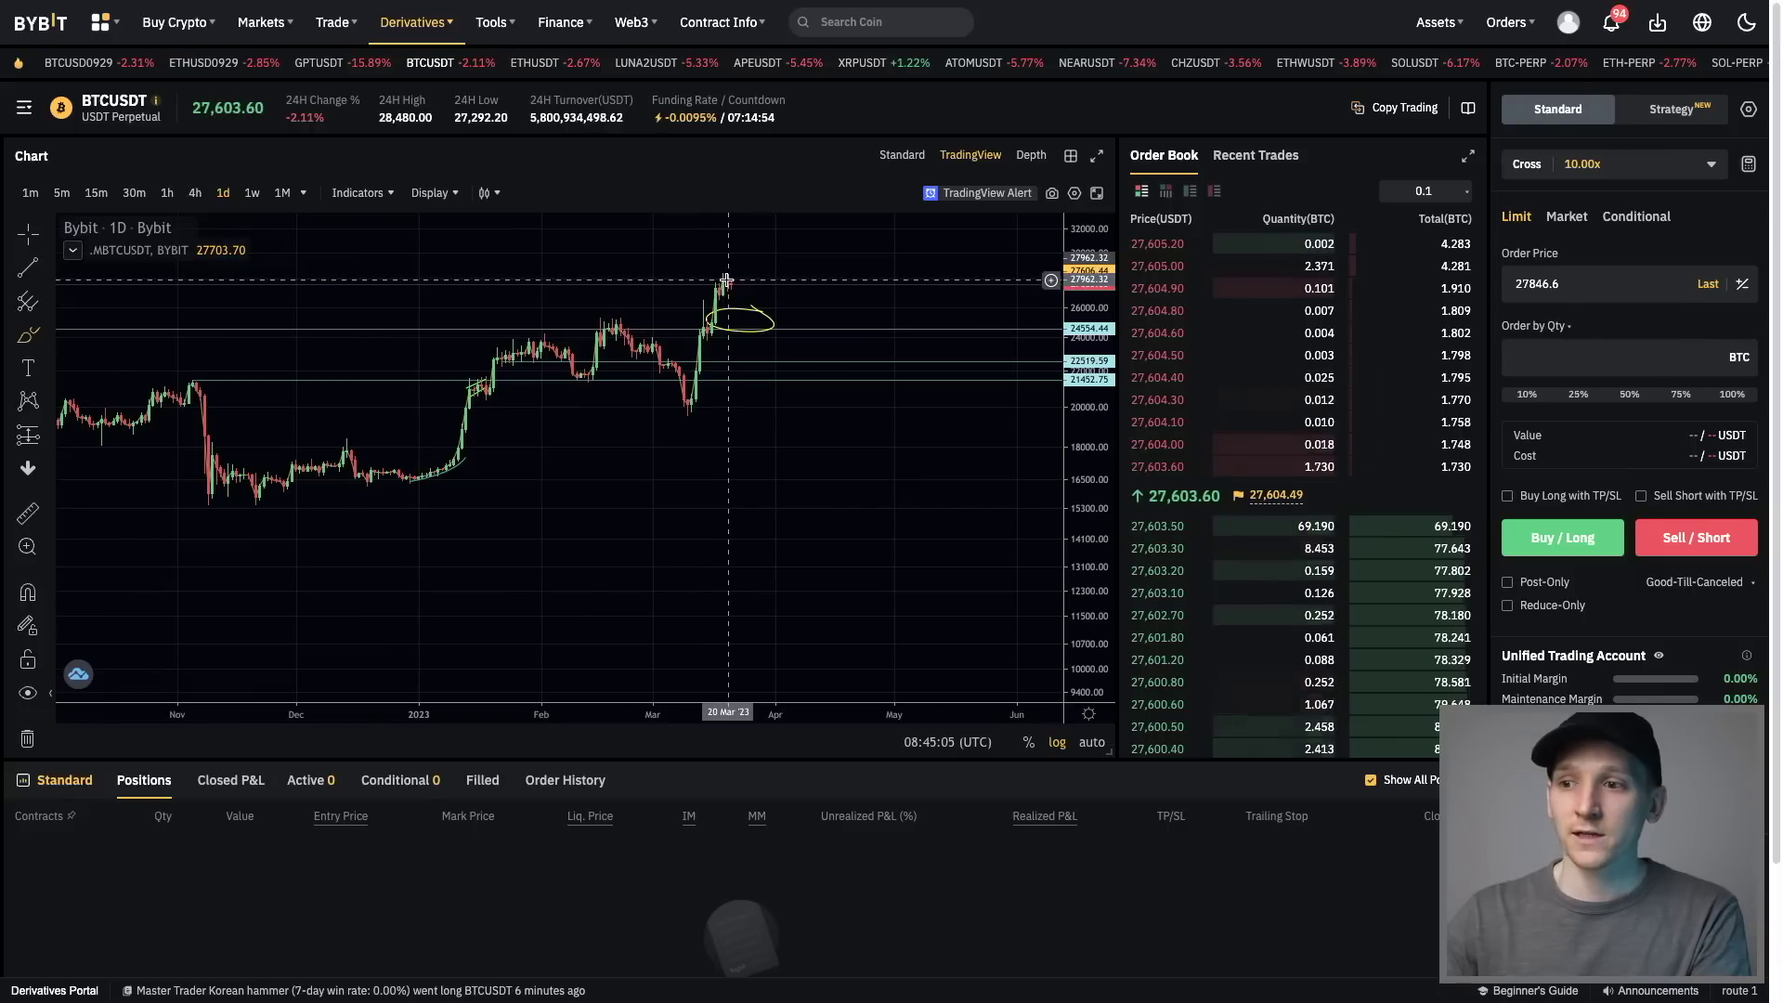
pyautogui.click(760, 324)
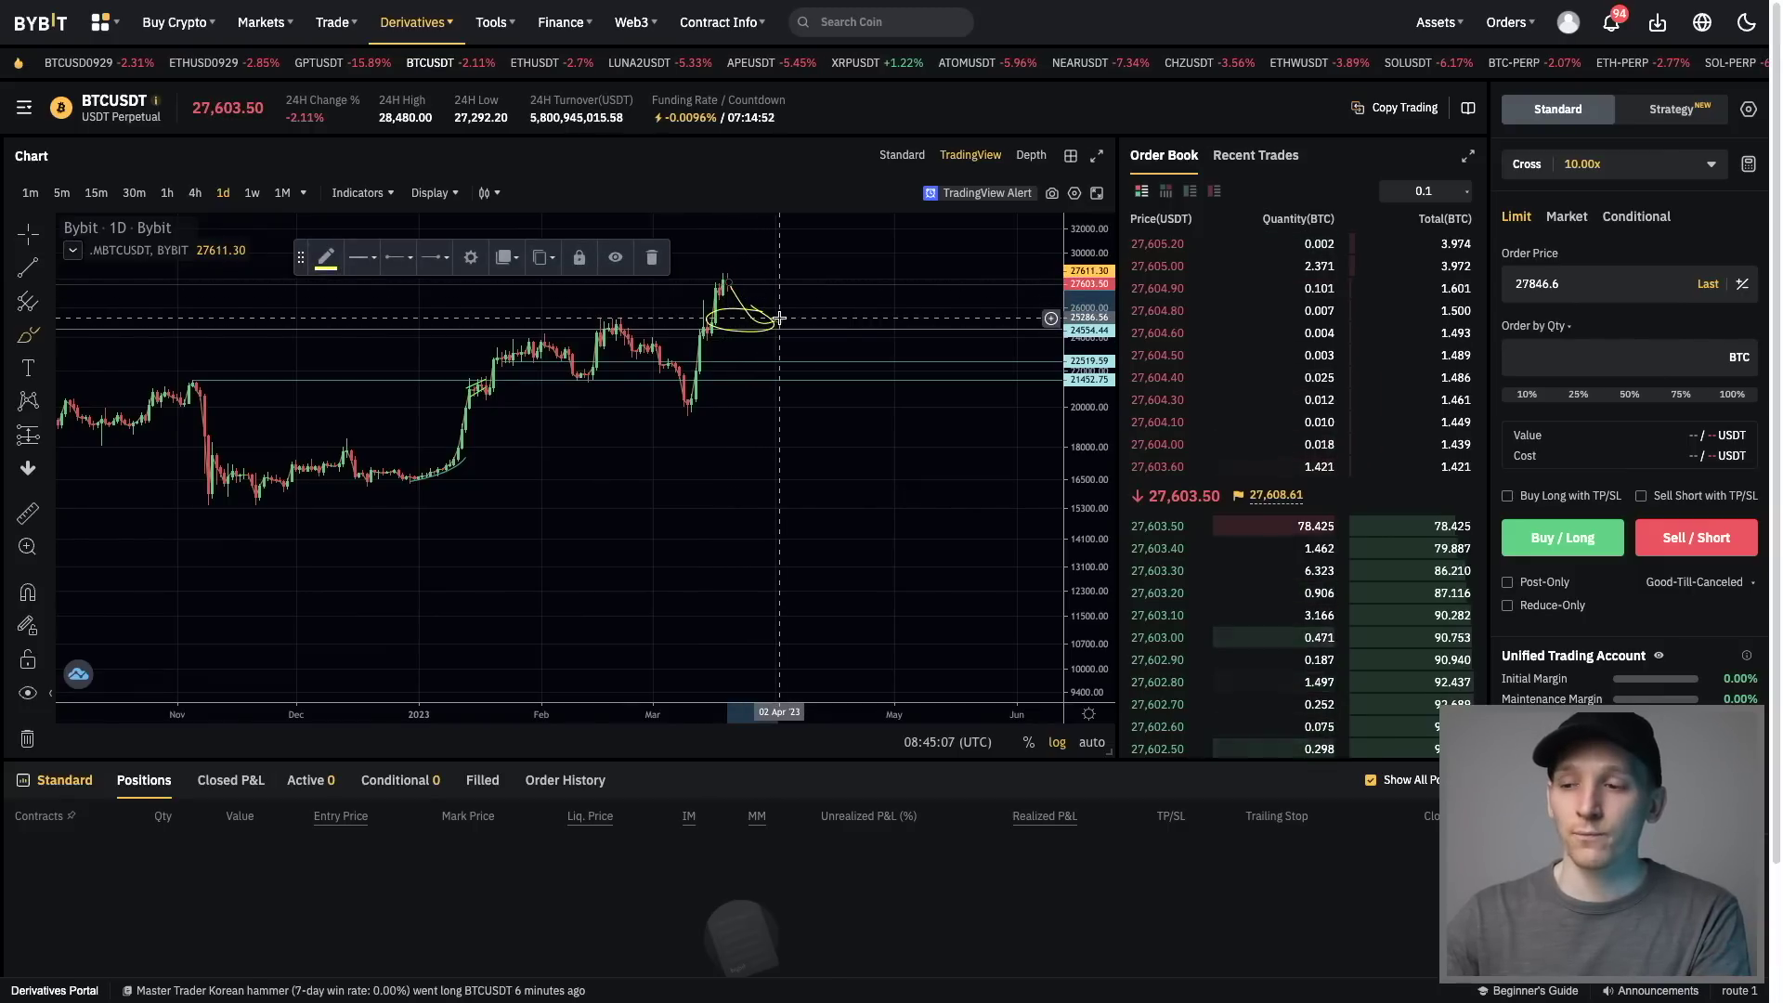
# Compare with the Coinglass pullback area, and sketch on Bybit a rebound from the circled zone to above the latest high
pyautogui.press('ctrl')
pyautogui.hotkey('ctrl', 'Tab')
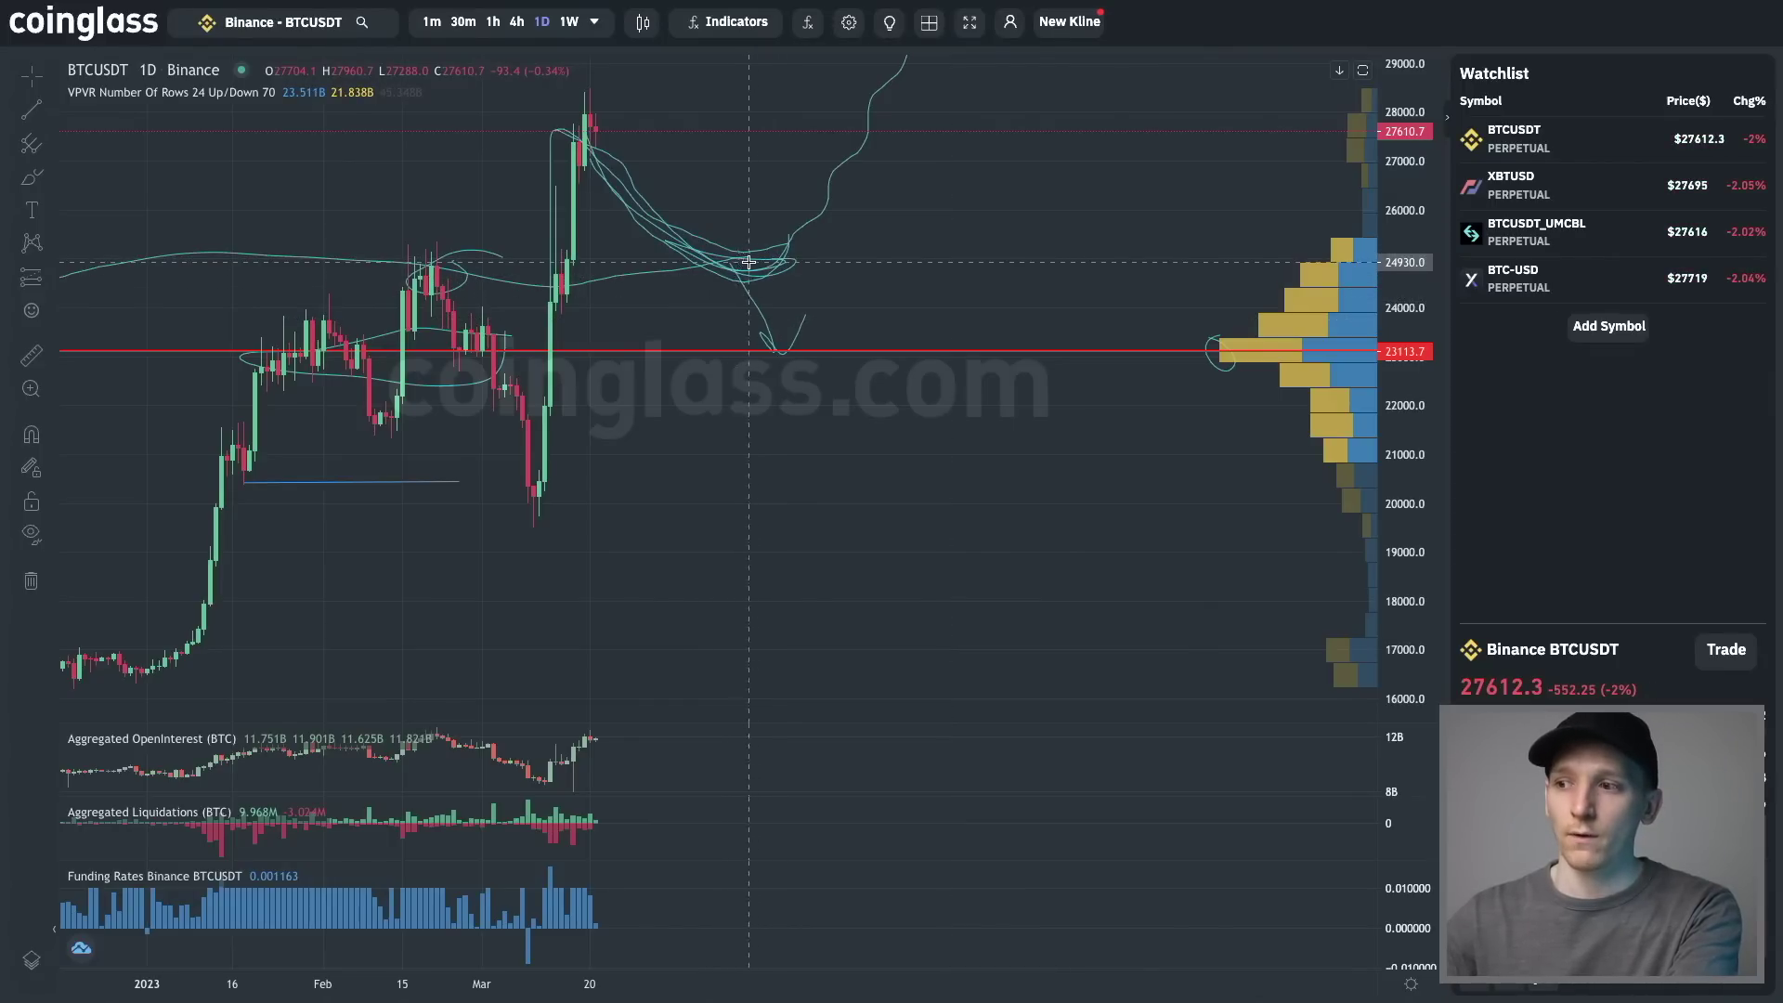
pyautogui.hotkey('ctrl', 'Tab')
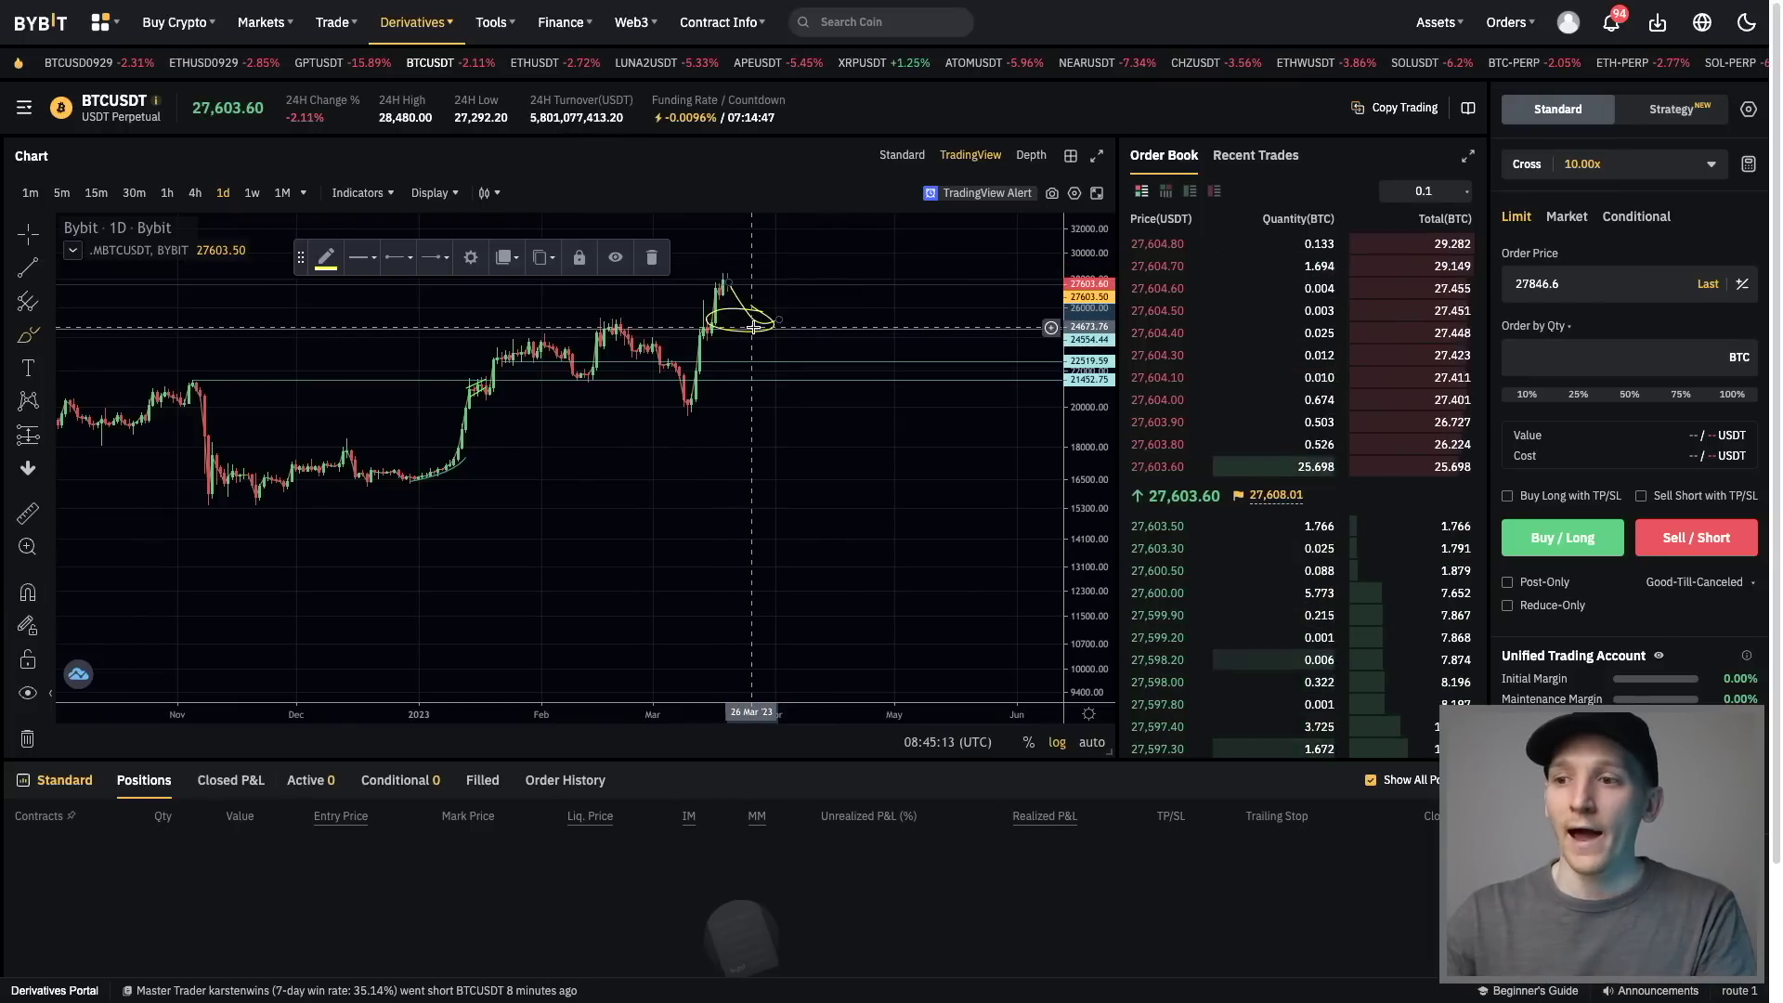
pyautogui.moveTo(778, 320)
pyautogui.mouseDown()
pyautogui.moveTo(815, 270)
pyautogui.moveTo(640, 278)
pyautogui.moveTo(557, 445)
pyautogui.moveTo(527, 397)
pyautogui.moveTo(591, 399)
pyautogui.mouseUp()
pyautogui.scroll(2, 724, 297)
pyautogui.scroll(2, 724, 297)
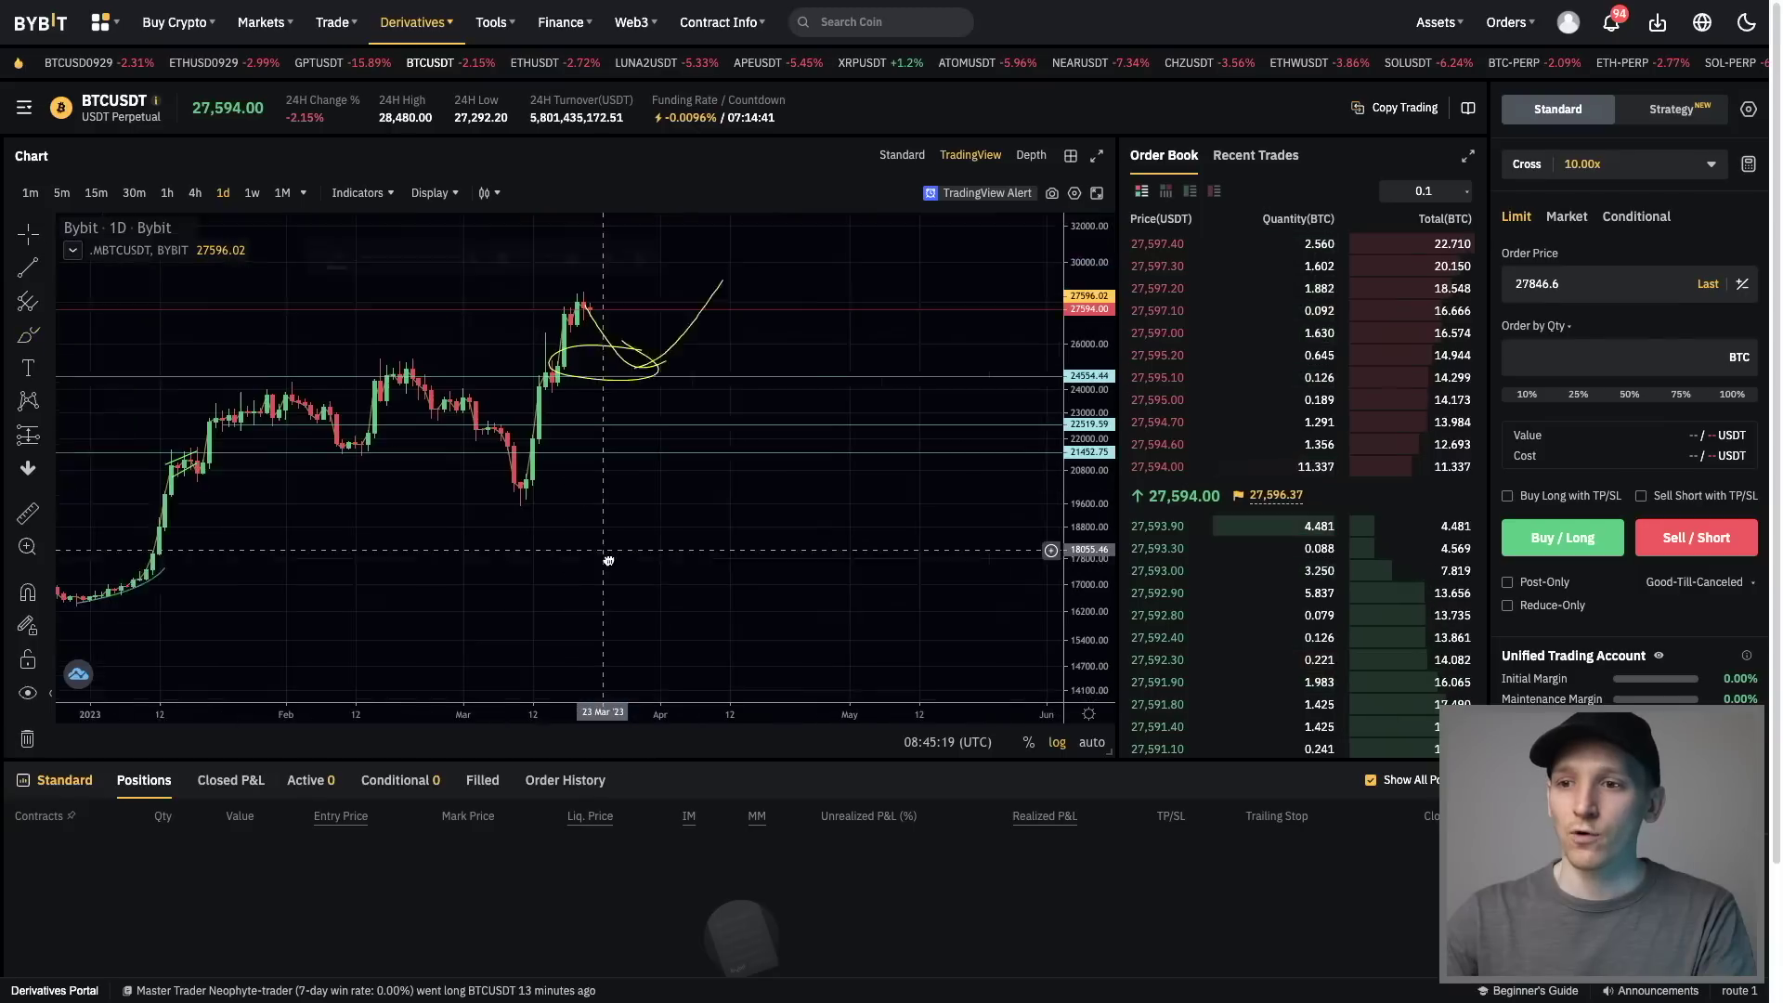
# Place a Long Position with entry at 25606.81 beside the sketched rebound, tighten its stop to 24019.88, and delete it
pyautogui.click(47, 434)
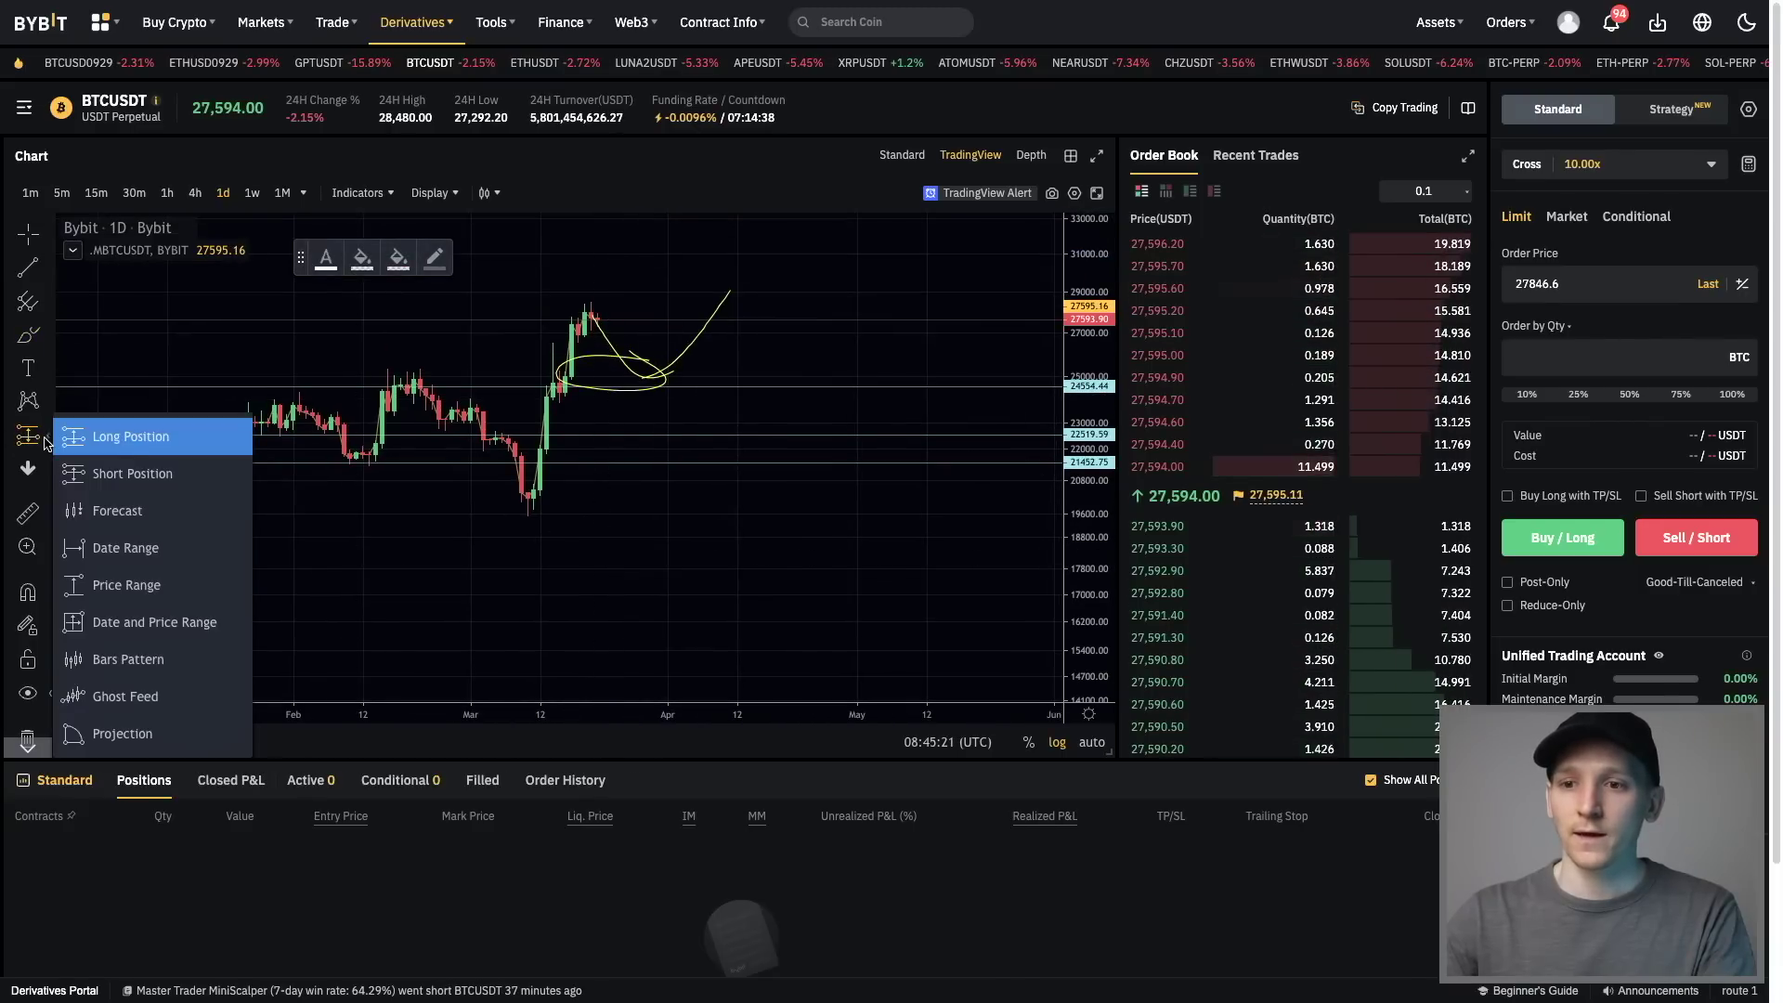
pyautogui.click(122, 437)
pyautogui.click(692, 362)
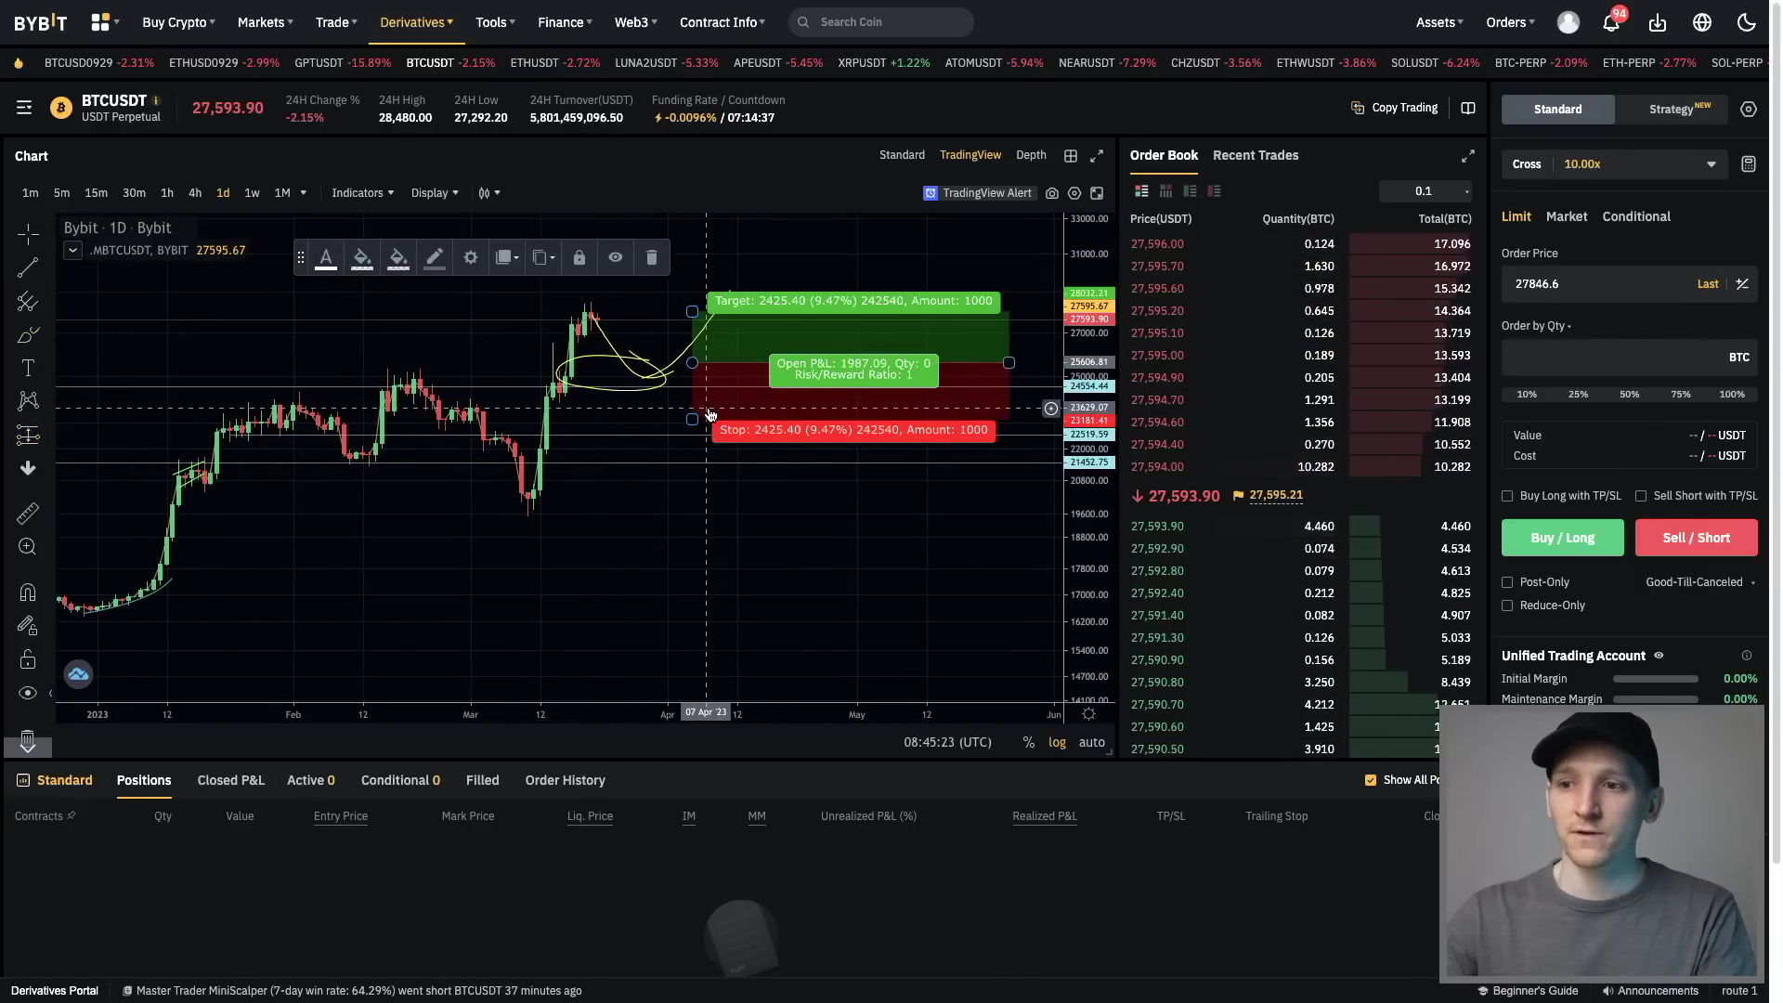
pyautogui.moveTo(684, 401); pyautogui.dragTo(682, 398)
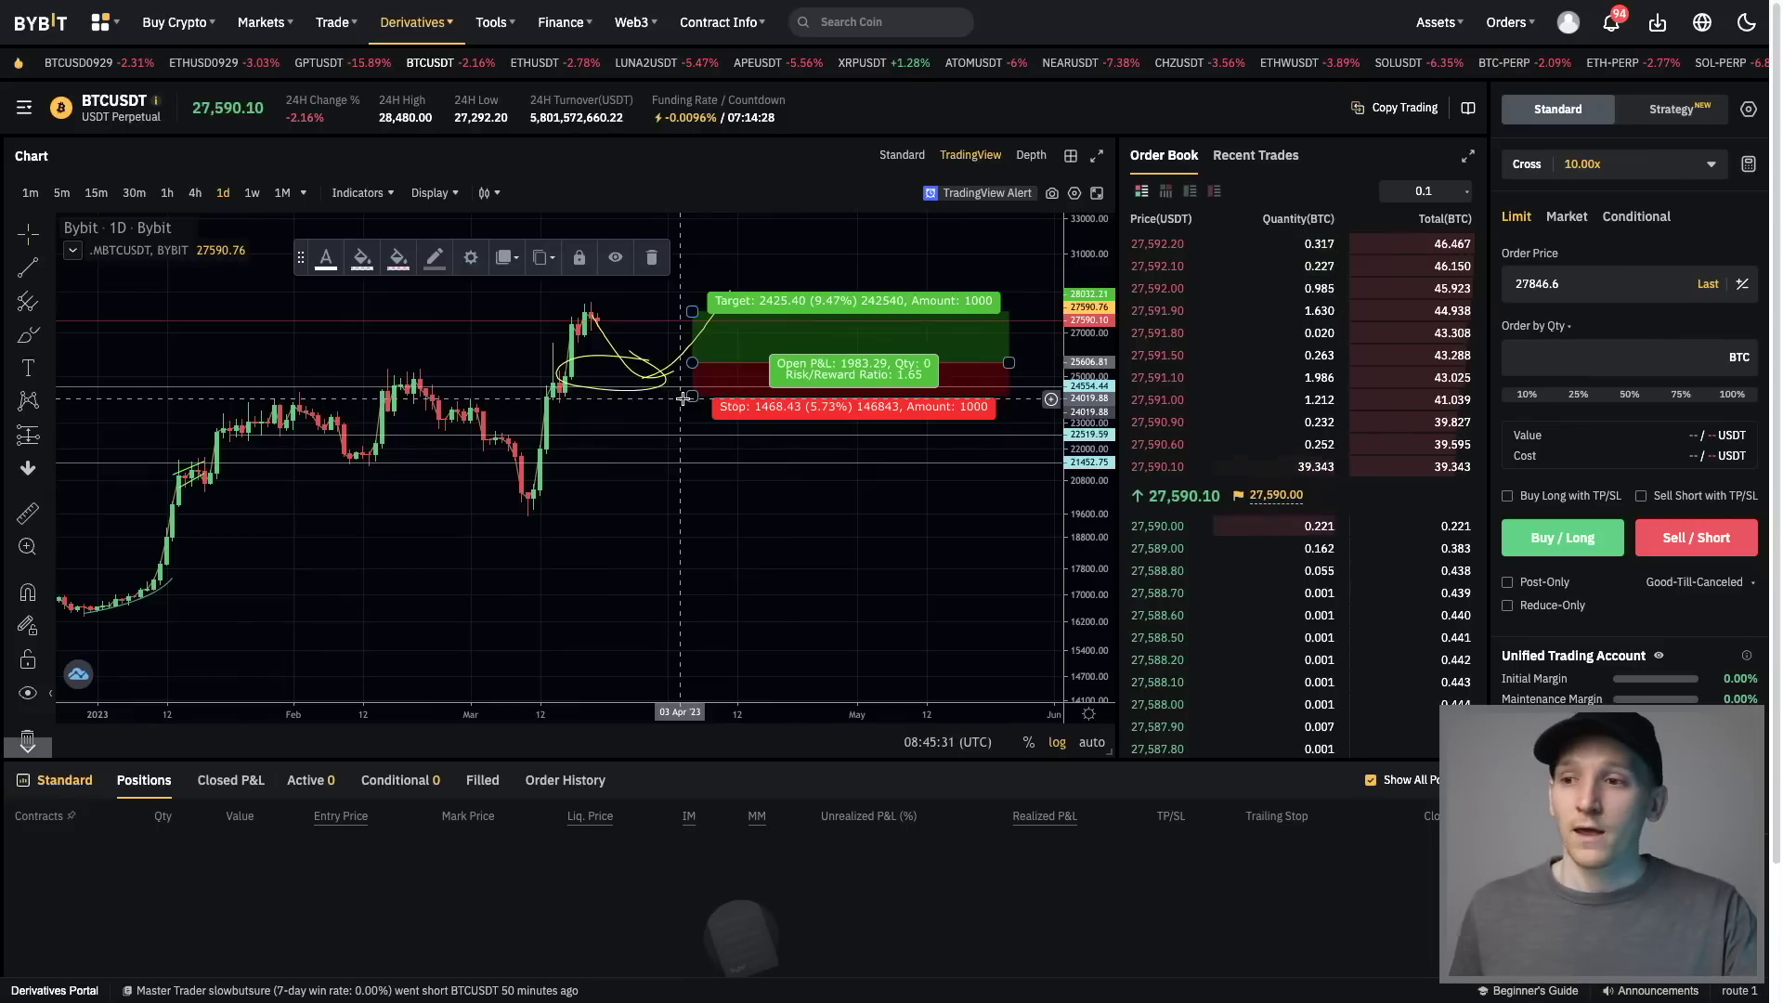
pyautogui.press('Delete')
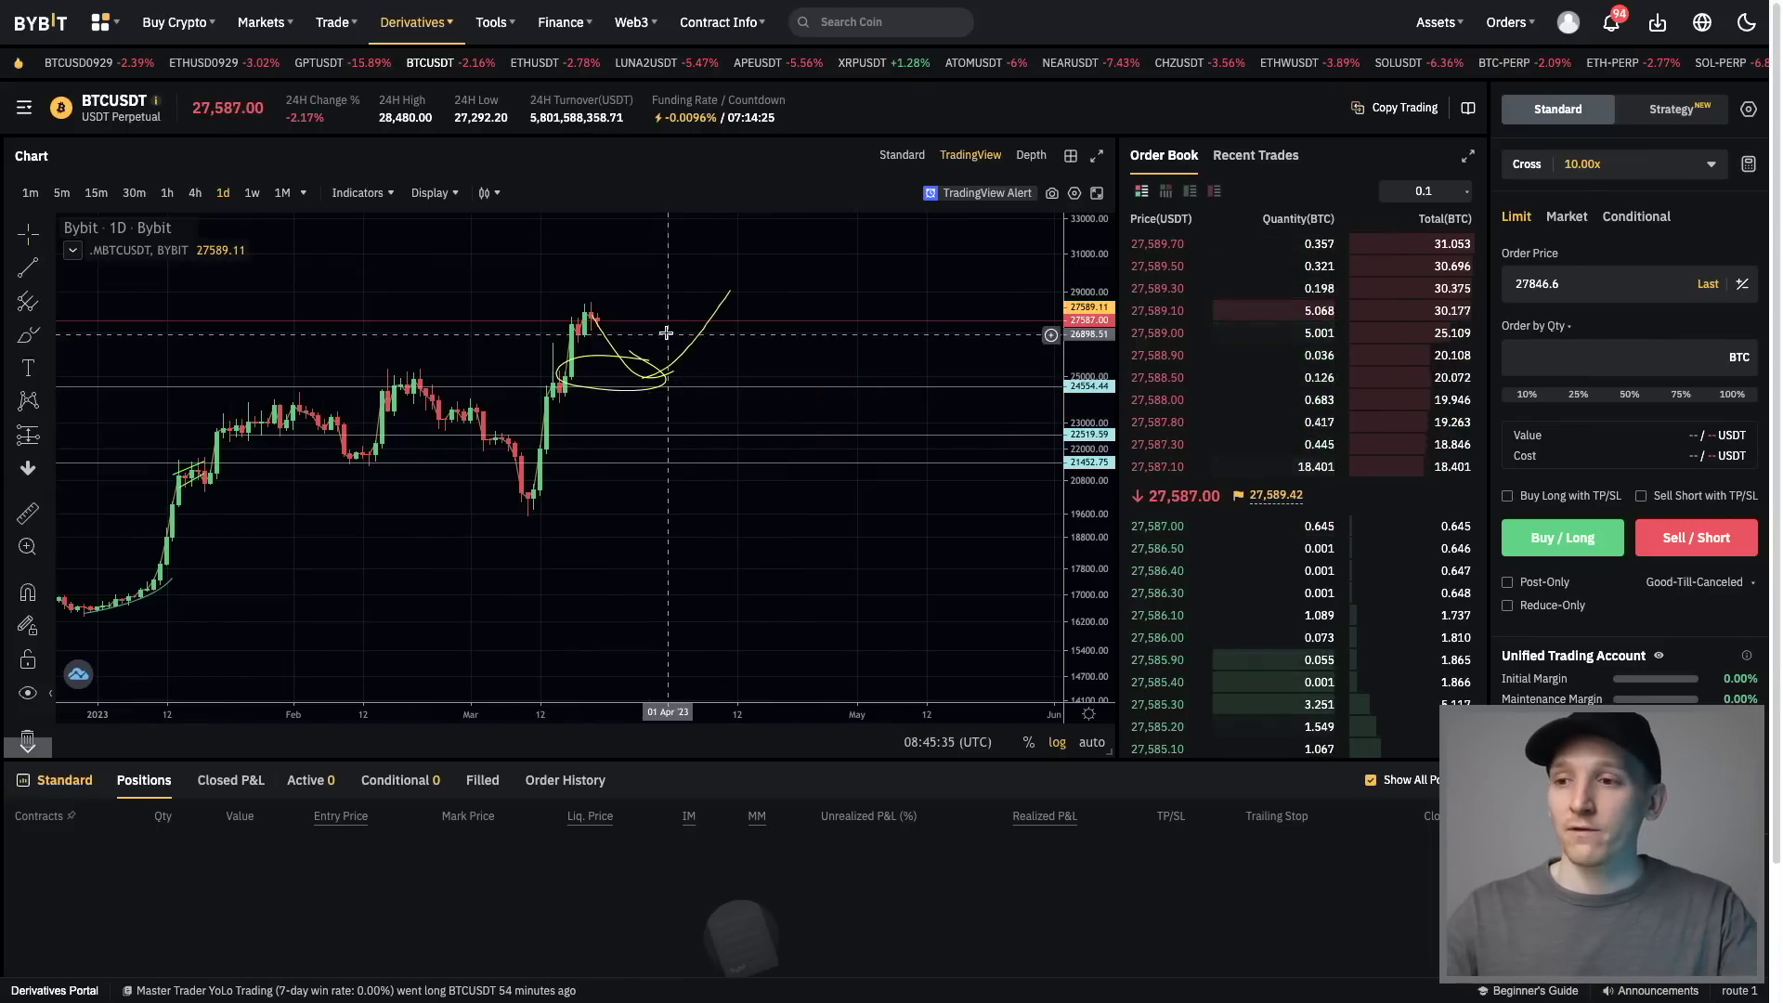
pyautogui.moveTo(753, 364); pyautogui.dragTo(799, 361)
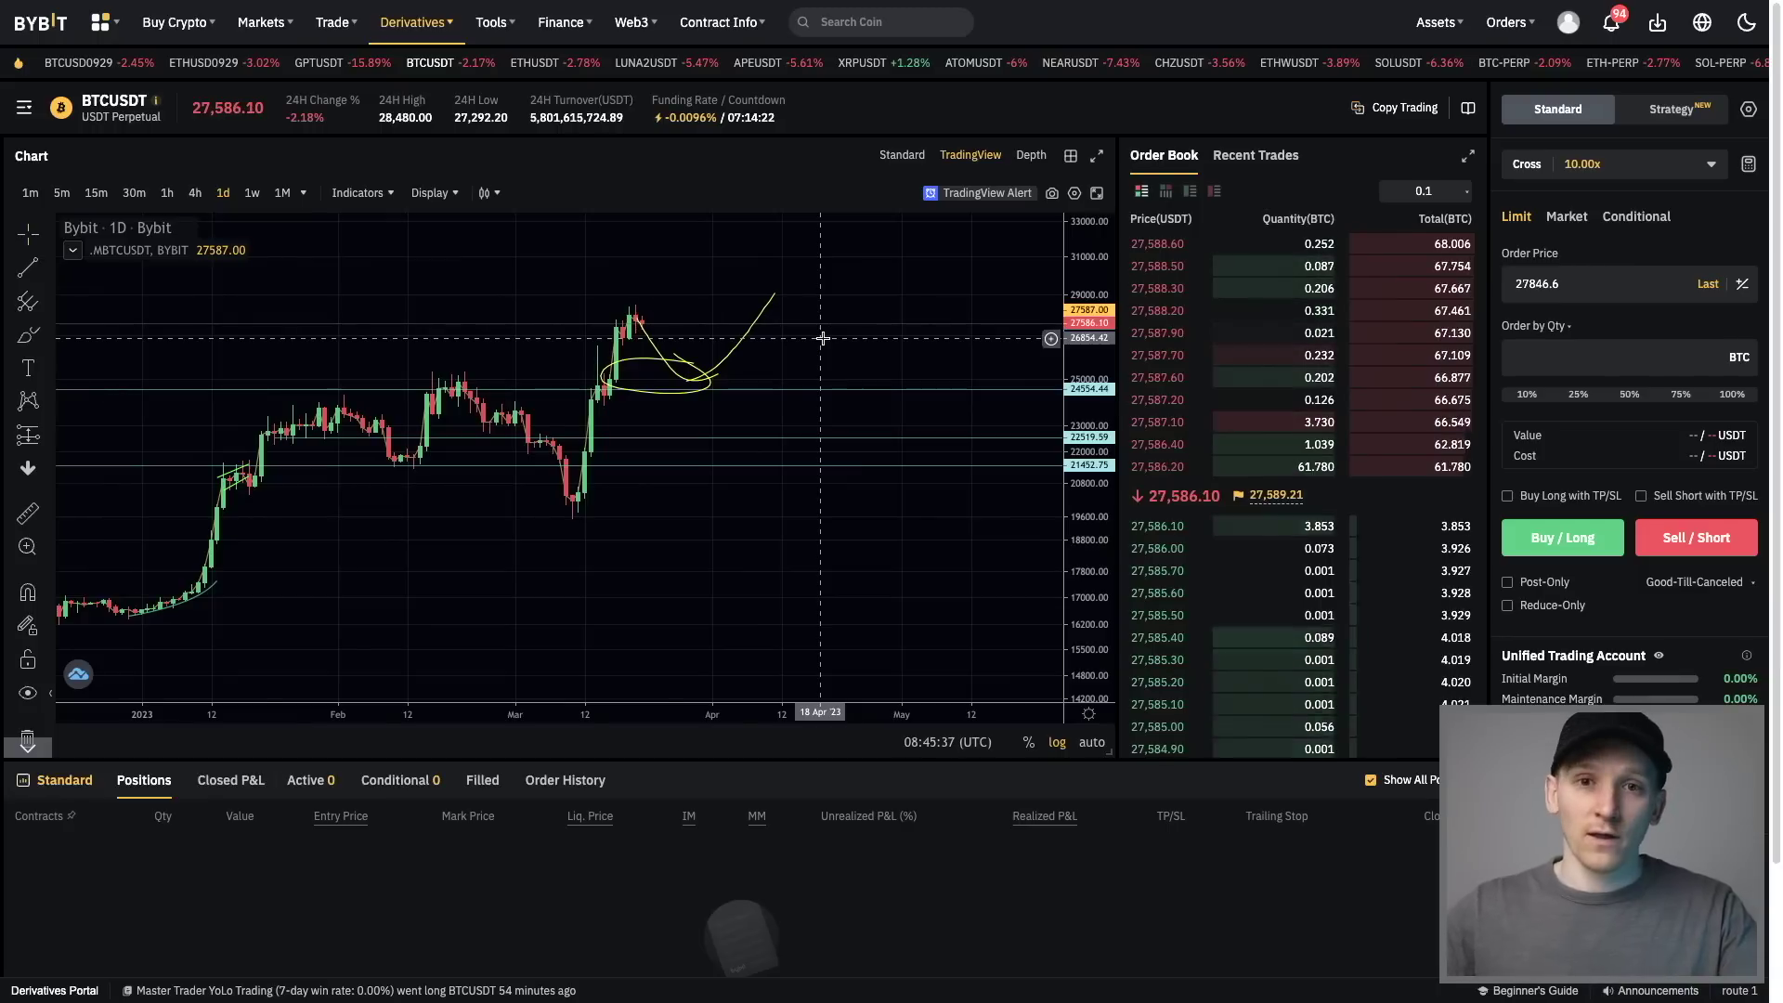